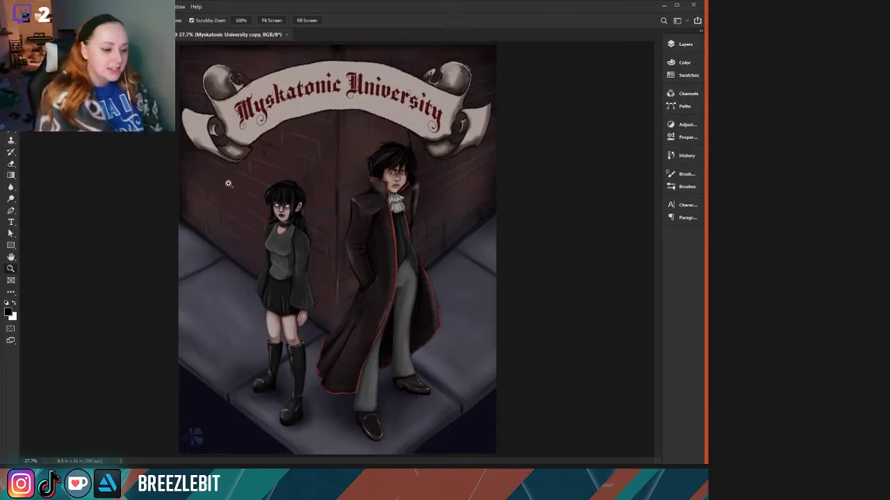
# - Review the Myskatonic University illustration and close its document
pyautogui.moveTo(292, 171); pyautogui.dragTo(324, 320)
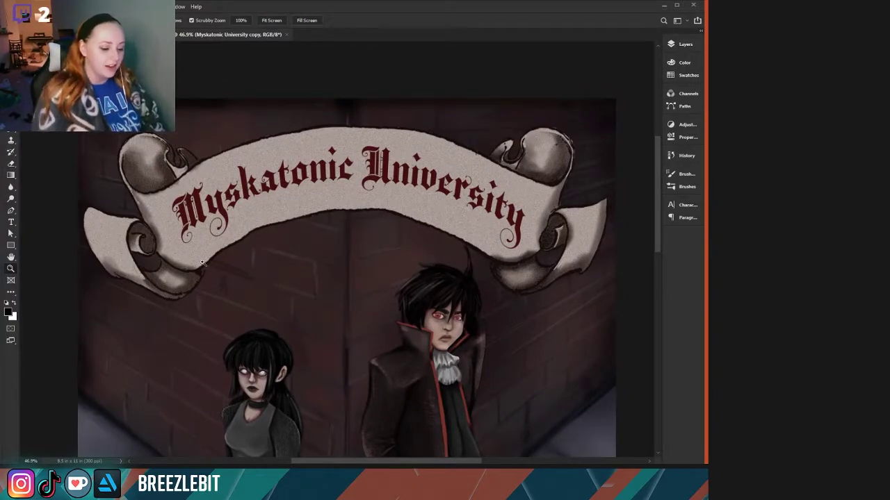
pyautogui.moveTo(204, 263); pyautogui.dragTo(172, 203)
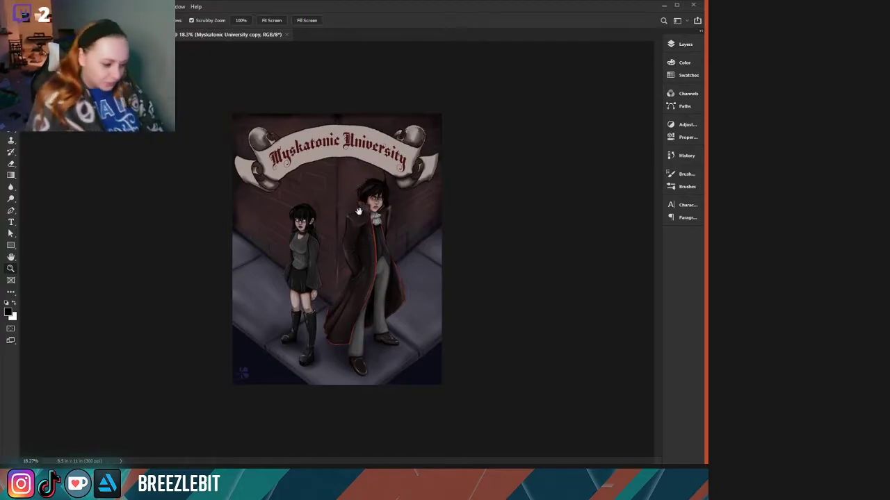
pyautogui.moveTo(271, 223); pyautogui.dragTo(294, 227)
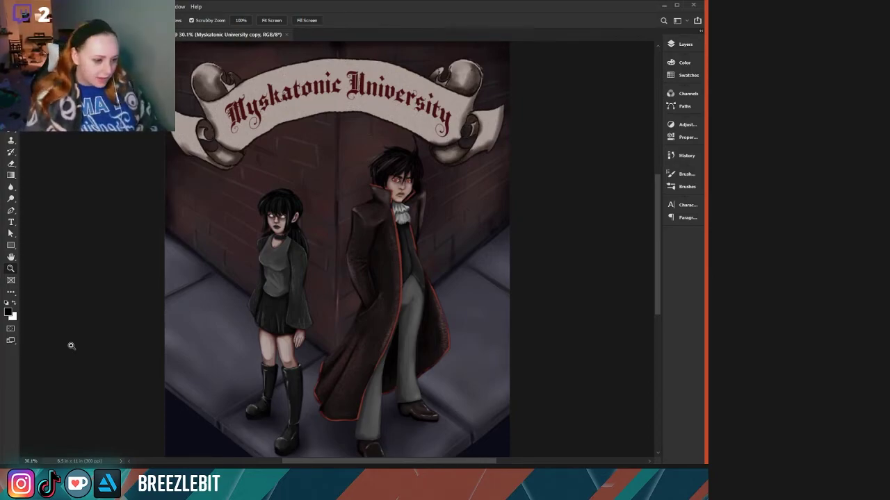
pyautogui.moveTo(194, 209); pyautogui.dragTo(184, 208)
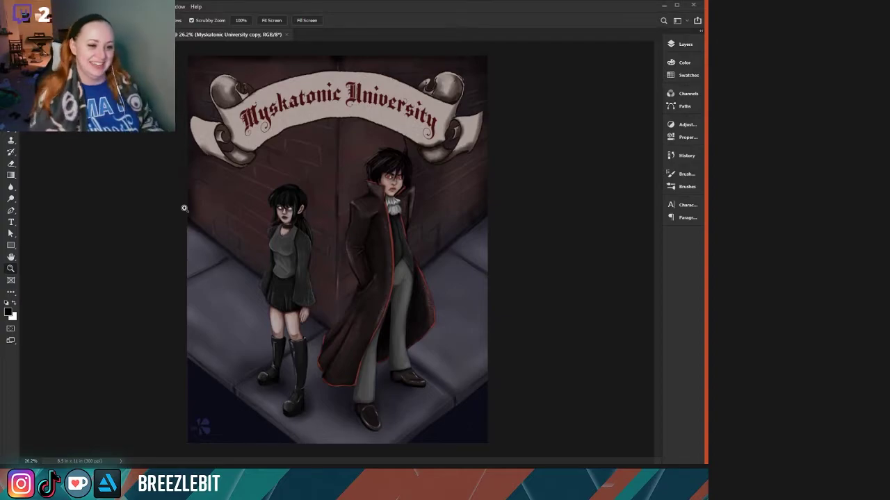
pyautogui.click(286, 34)
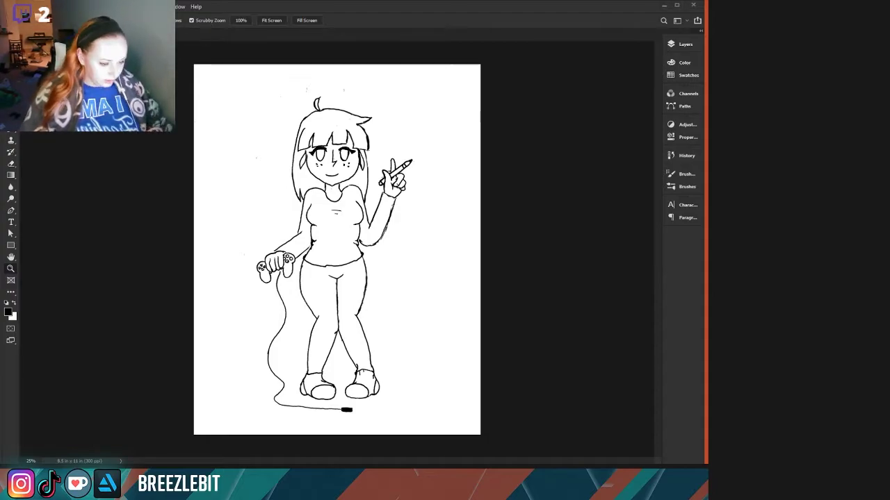
pyautogui.moveTo(257, 205); pyautogui.dragTo(278, 210)
pyautogui.moveTo(223, 187); pyautogui.dragTo(238, 216)
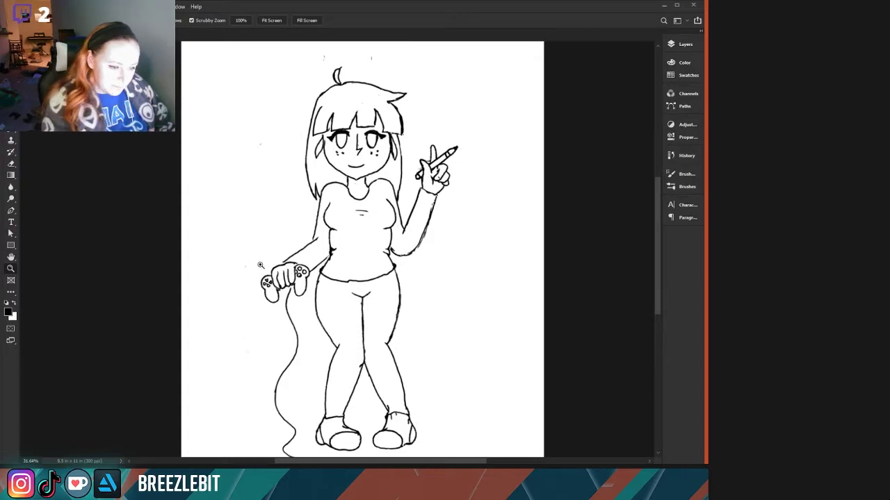
pyautogui.moveTo(415, 152); pyautogui.dragTo(423, 178)
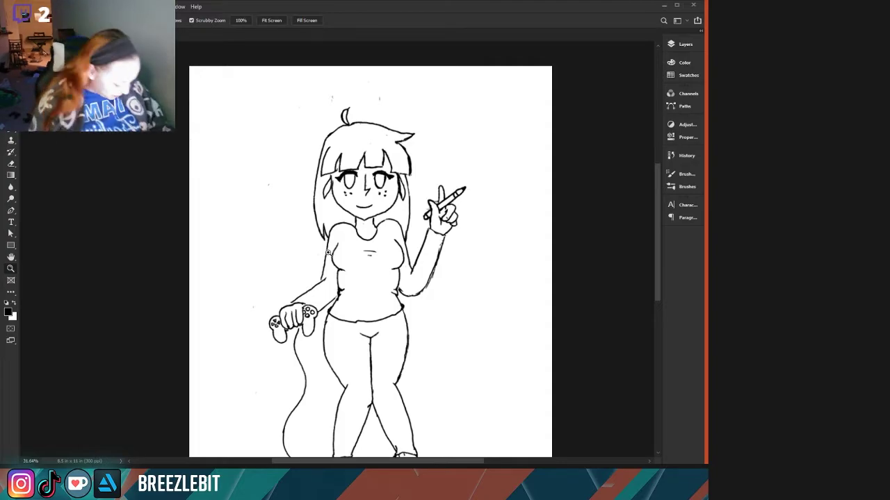
pyautogui.moveTo(227, 208); pyautogui.dragTo(228, 181)
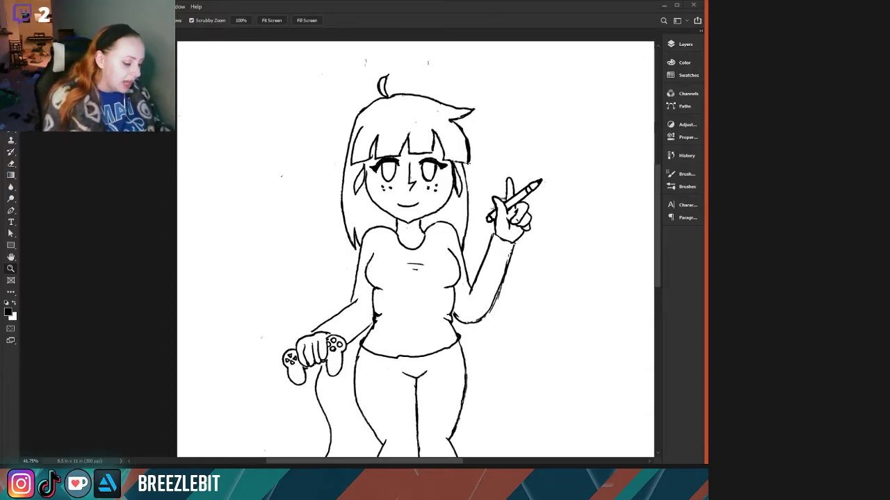
pyautogui.moveTo(280, 225); pyautogui.dragTo(192, 255)
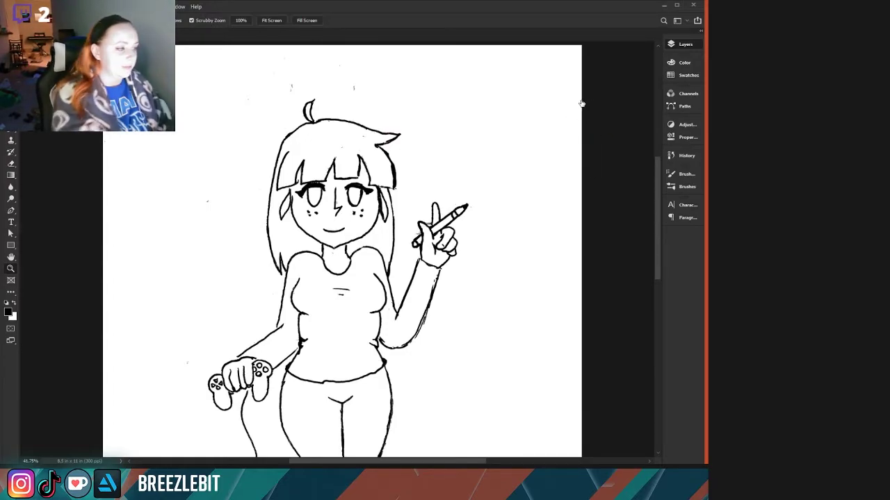
# - Make white the foreground colour and try filling the layer with a gradient
pyautogui.press('g')
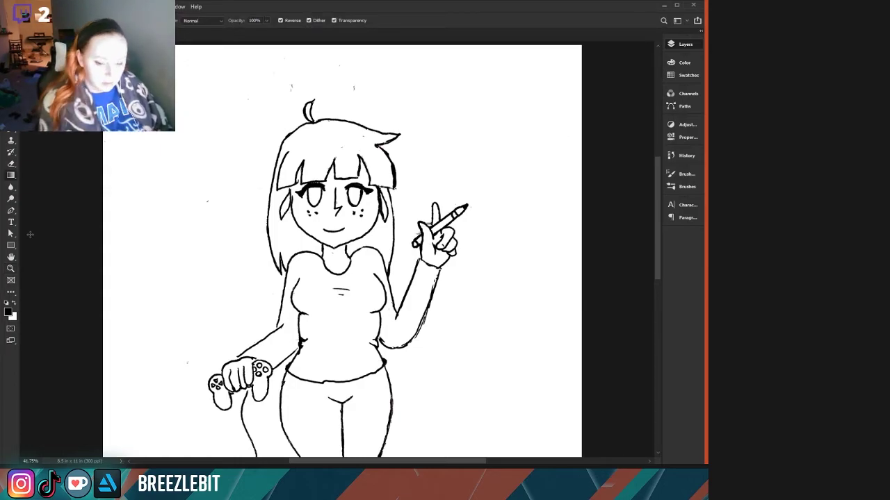
pyautogui.press('x')
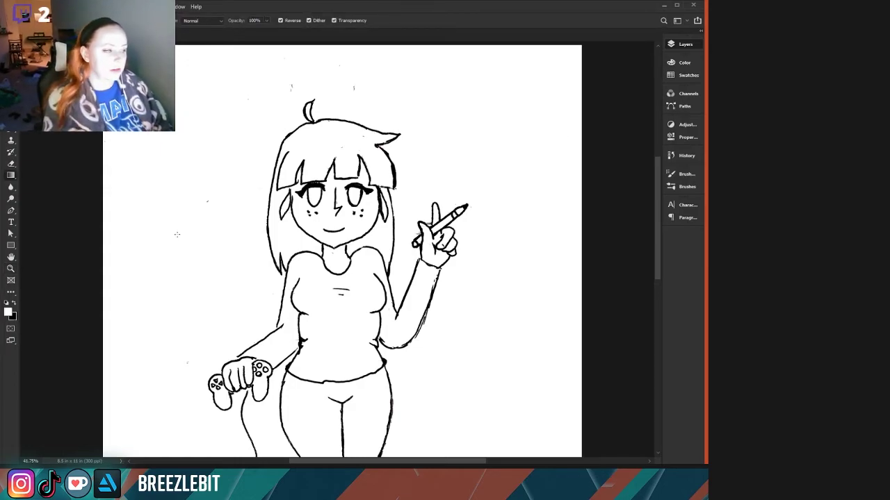
pyautogui.moveTo(560, 123); pyautogui.dragTo(433, 125)
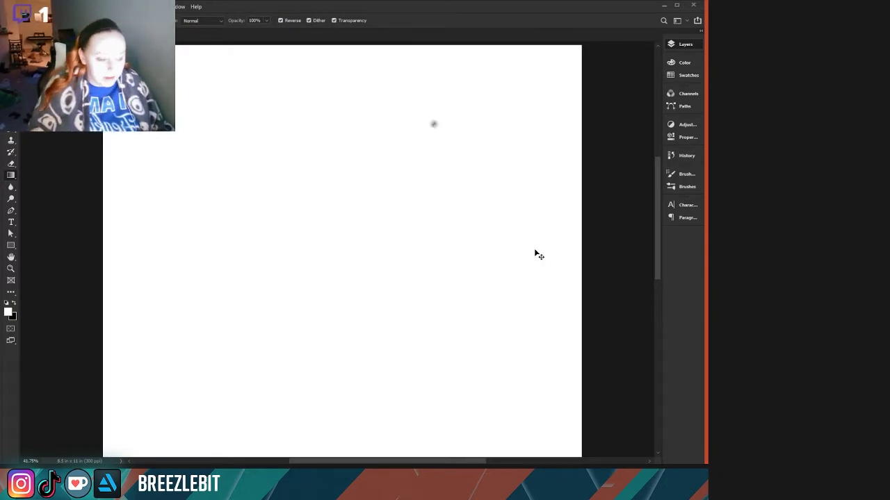
pyautogui.hotkey('ctrl', 'z')
# - Fill the empty layer with solid white using the Paint Bucket and bring the line drawing back on top
pyautogui.scroll(-2, 216, 328)
pyautogui.moveTo(216, 328); pyautogui.dragTo(222, 328)
pyautogui.moveTo(202, 360); pyautogui.dragTo(209, 310)
pyautogui.hotkey('shift', 'g')
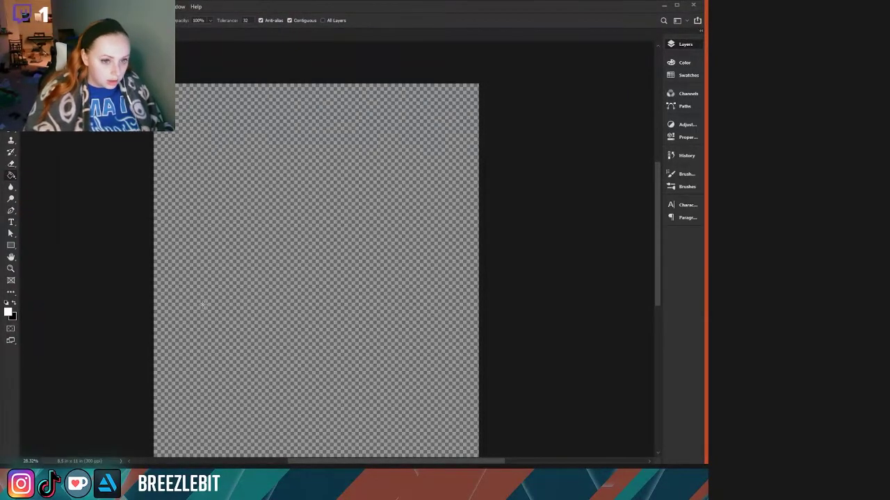
pyautogui.click(204, 306)
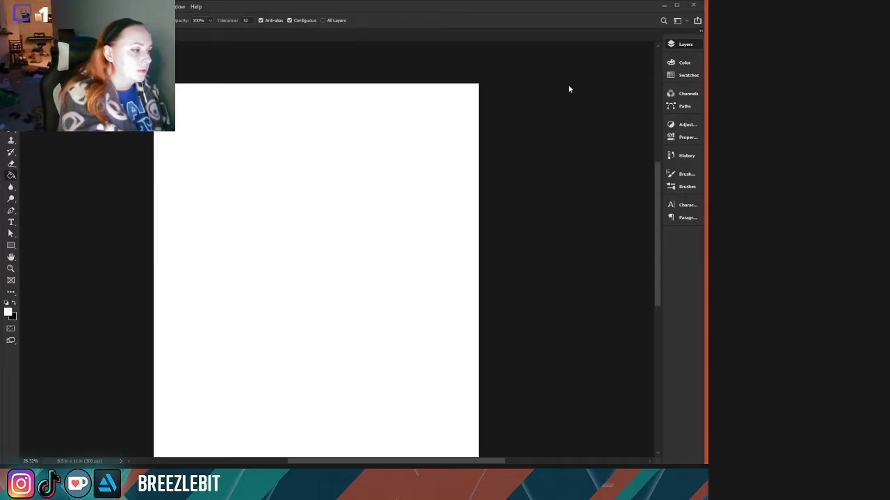
pyautogui.hotkey('ctrl', 'v')
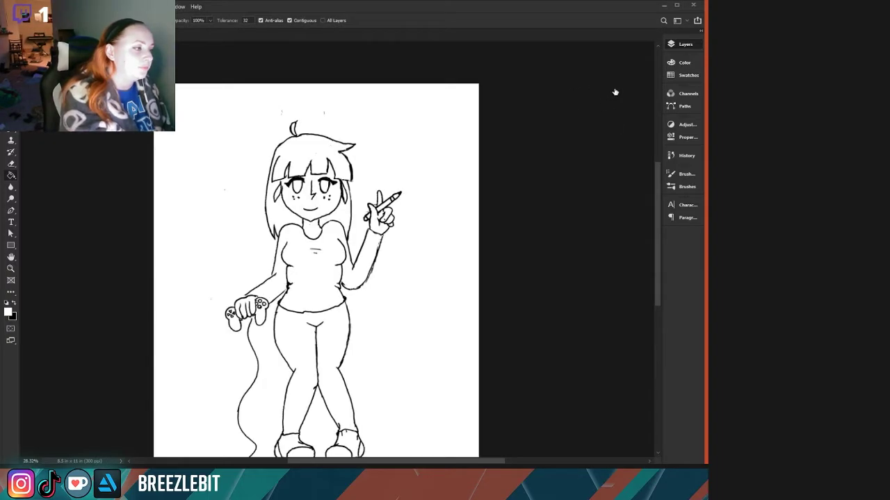
# - Lower the opacity of the line drawing so its black outlines turn light grey
pyautogui.moveTo(637, 76); pyautogui.dragTo(623, 79)
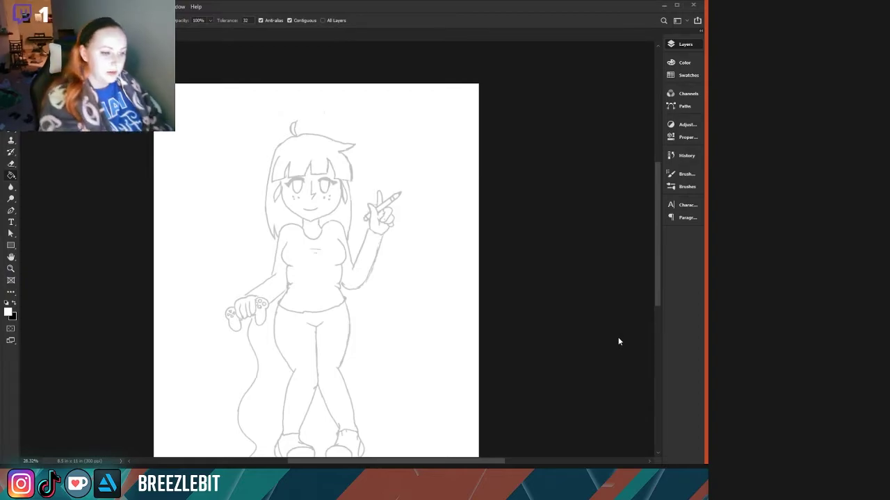
pyautogui.scroll(5, 265, 220)
pyautogui.scroll(3, 283, 231)
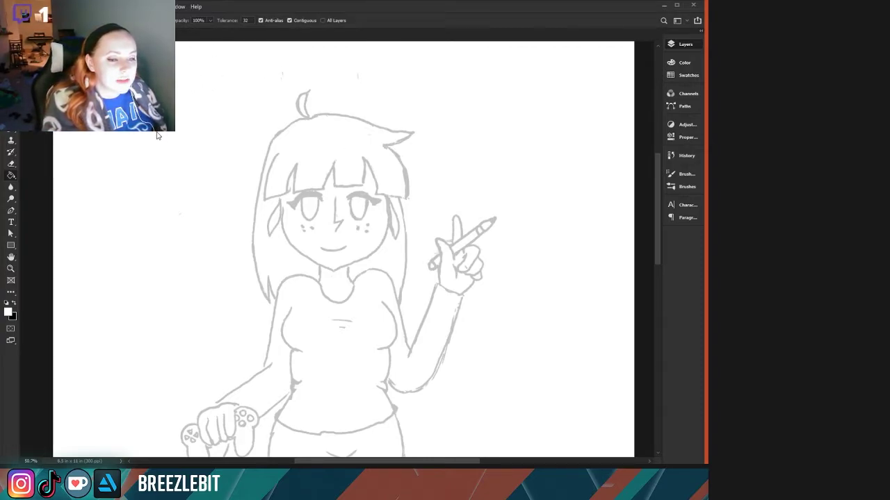
# - Open the skin colour chart image, examine its skin tone swatches, and return to the line drawing
pyautogui.doubleClick(351, 271)
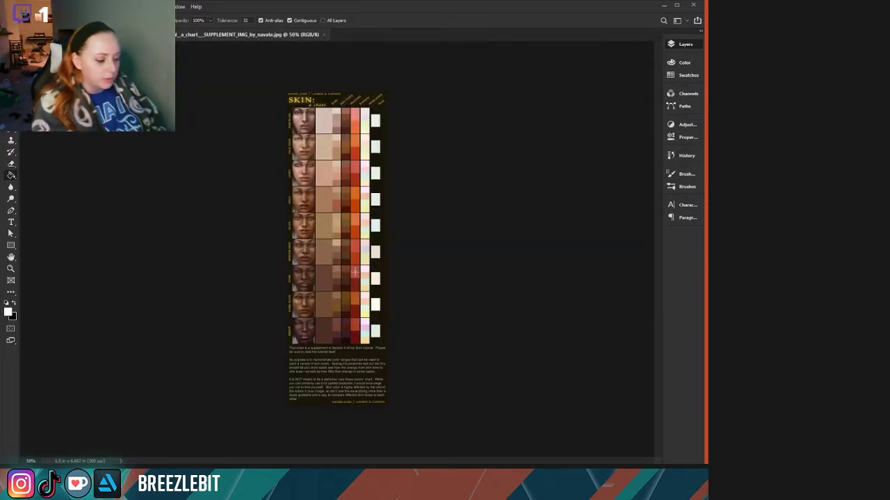
pyautogui.moveTo(237, 229); pyautogui.dragTo(280, 245)
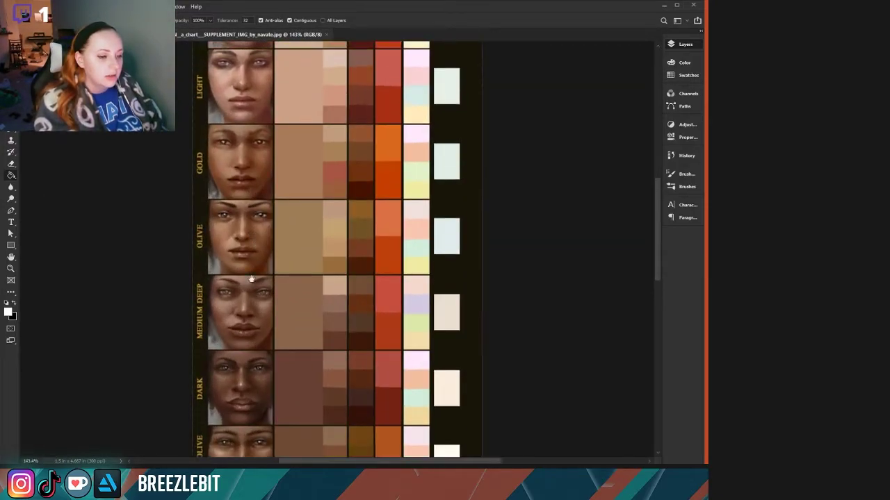
pyautogui.moveTo(257, 128); pyautogui.dragTo(248, 262)
pyautogui.scroll(4, 247, 261)
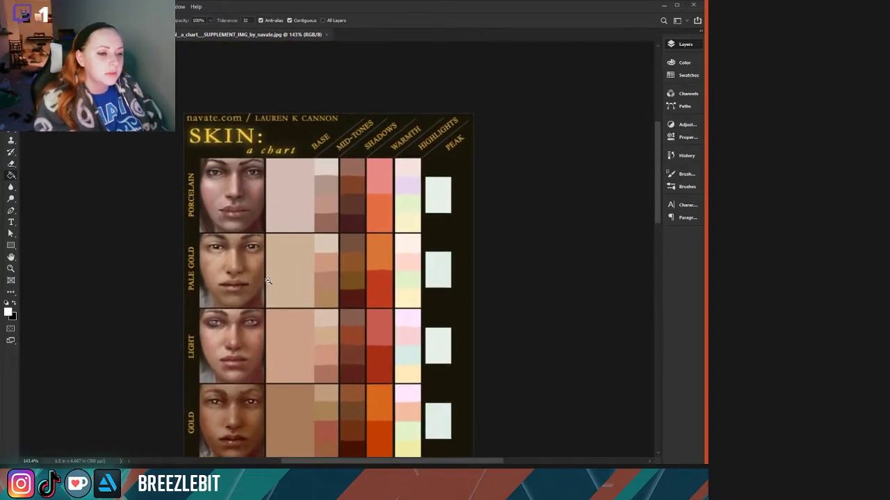
pyautogui.scroll(2, 275, 283)
pyautogui.hotkey('ctrl', 'Tab')
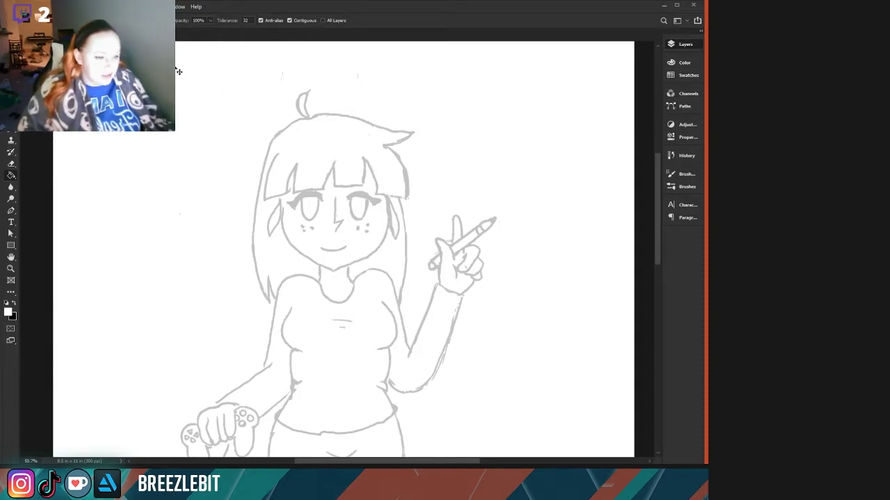
# - Undo the fading of the line drawing and save the file
pyautogui.hotkey('ctrl', 'z')
pyautogui.hotkey('ctrl', 'z')
pyautogui.hotkey('ctrl', 'z')
pyautogui.hotkey('ctrl', 'z')
pyautogui.press('z')
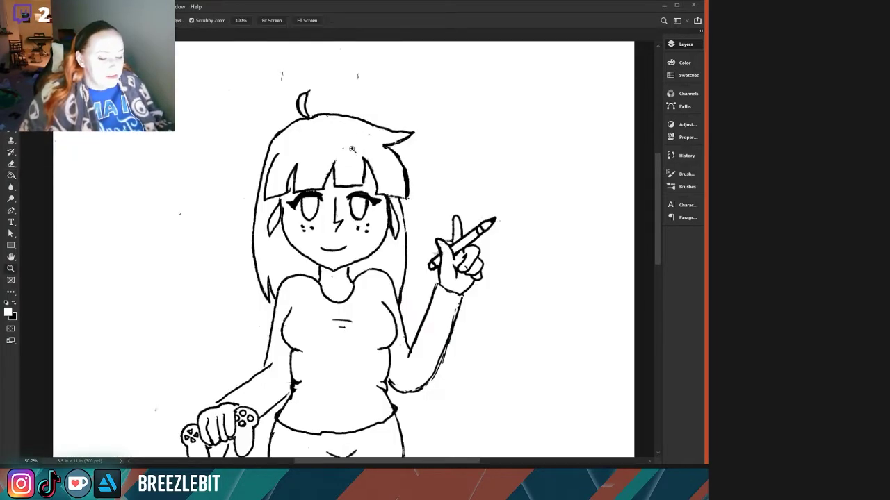
pyautogui.hotkey('ctrl', '0')
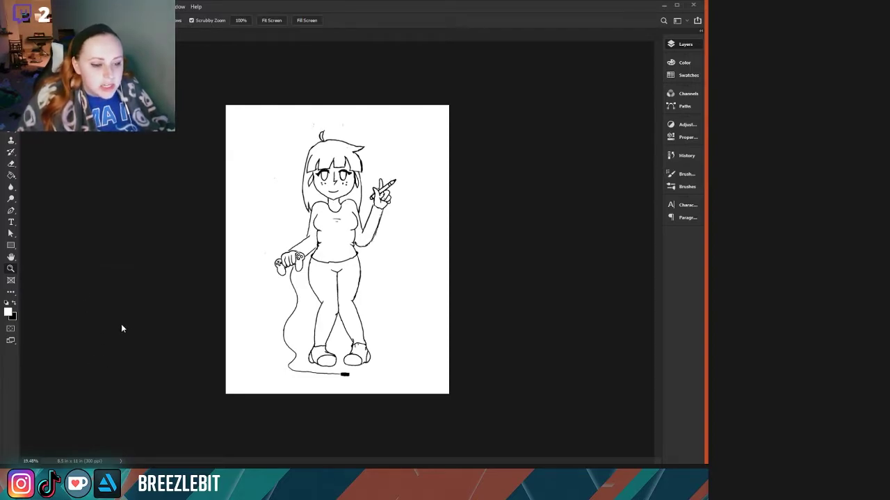
pyautogui.hotkey('ctrl', 's')
pyautogui.click(477, 144)
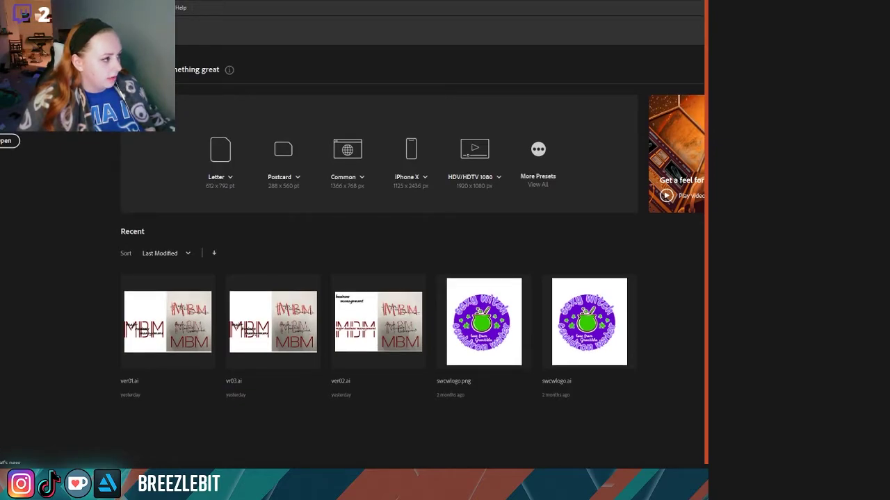
# - Switch to Adobe Illustrator and resize its window to fit the visible screen area
pyautogui.moveTo(838, 208); pyautogui.dragTo(751, 208)
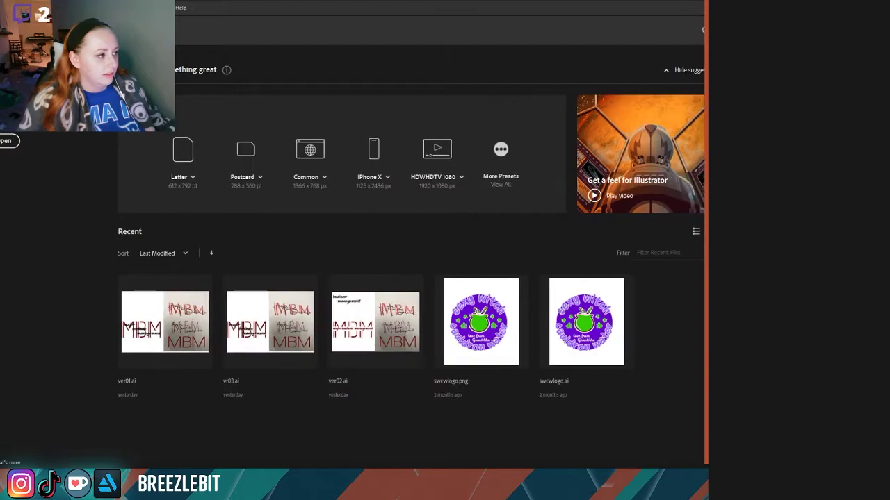
pyautogui.doubleClick(619, 4)
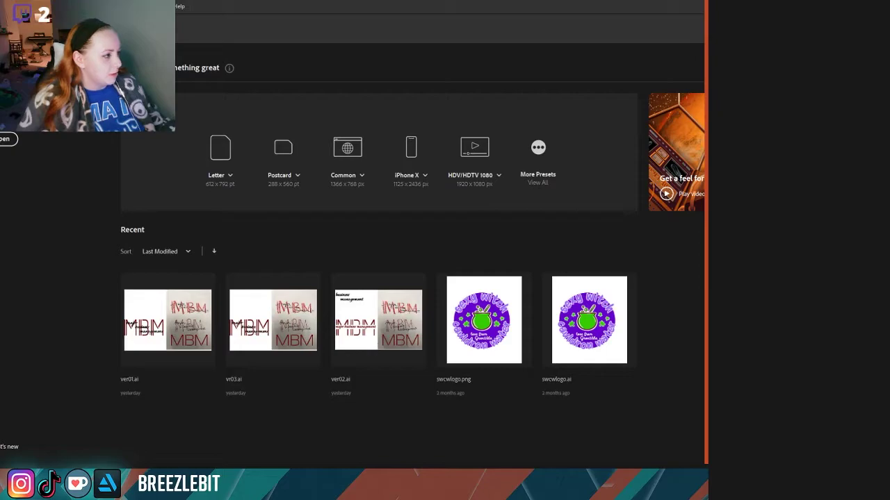
pyautogui.press('super+Down')
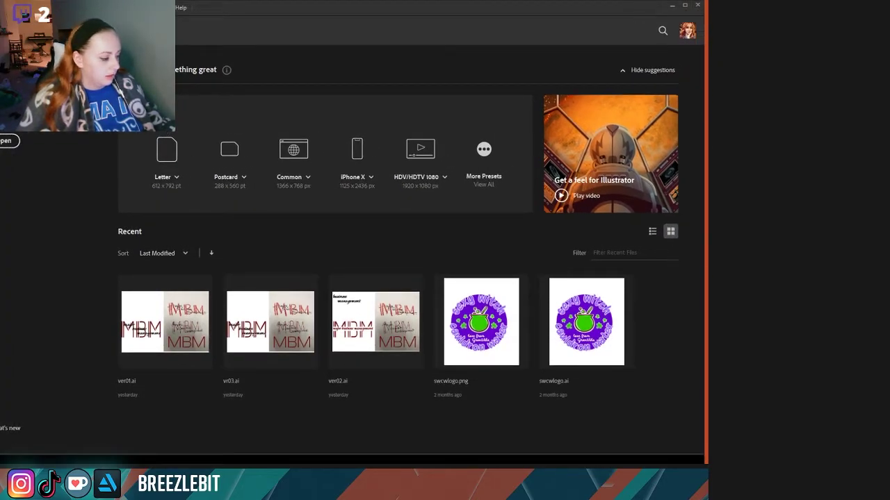
pyautogui.moveTo(701, 453); pyautogui.dragTo(686, 463)
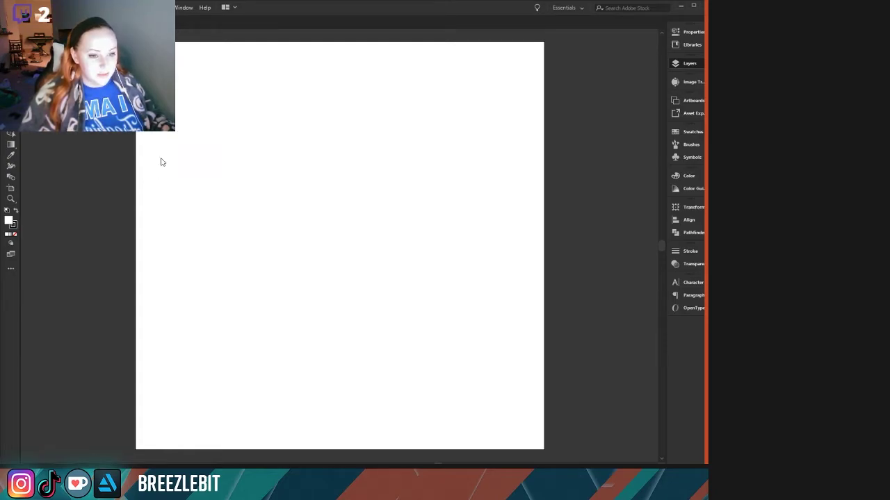
# - Place the line drawing image on the square artboard and enlarge it to slightly taller than the artboard
pyautogui.doubleClick(350, 230)
pyautogui.press('z')
pyautogui.moveTo(363, 155); pyautogui.dragTo(259, 212)
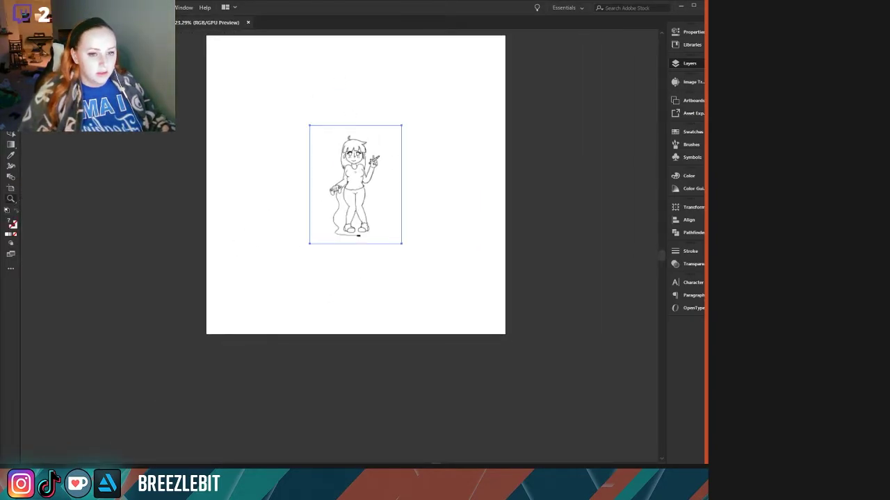
pyautogui.moveTo(401, 244)
pyautogui.mouseDown()
pyautogui.moveTo(469, 352)
pyautogui.moveTo(466, 329)
pyautogui.moveTo(478, 342)
pyautogui.mouseUp()
pyautogui.click(509, 285)
pyautogui.moveTo(356, 114); pyautogui.dragTo(394, 95)
pyautogui.moveTo(381, 235)
pyautogui.mouseDown()
pyautogui.moveTo(355, 239)
pyautogui.moveTo(333, 226)
pyautogui.mouseUp()
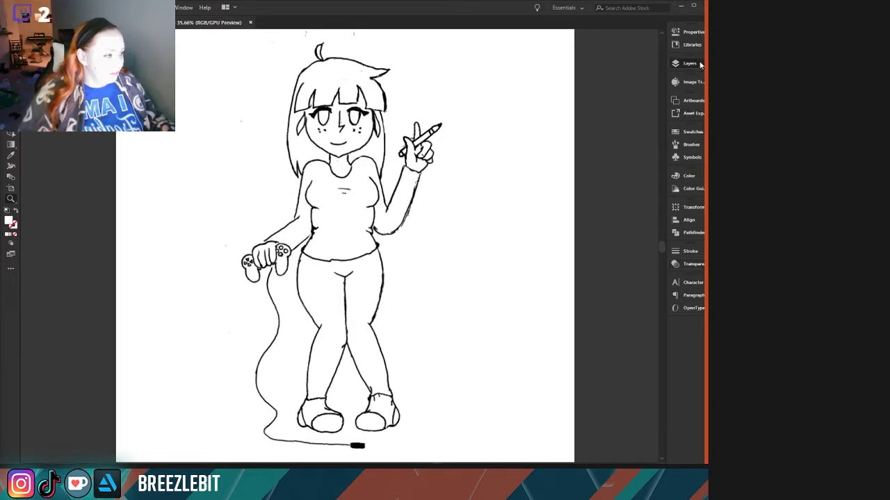
# - Fade the placed line drawing to grey as a guide for tracing
pyautogui.click(652, 77)
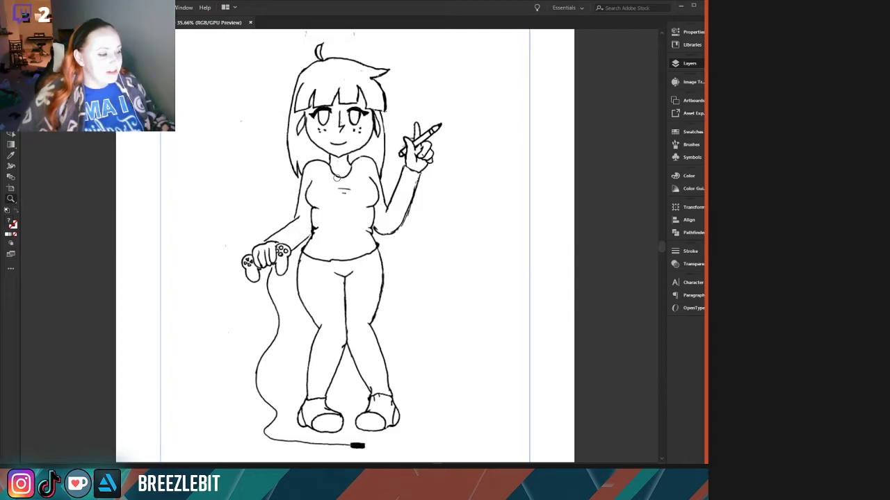
pyautogui.hotkey('ctrl', 'shift', 'a')
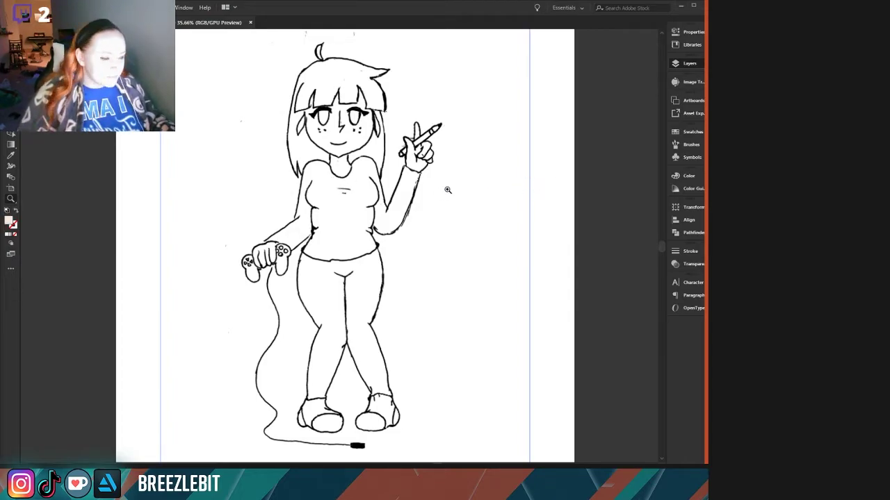
pyautogui.moveTo(415, 163); pyautogui.dragTo(428, 163)
pyautogui.moveTo(366, 144); pyautogui.dragTo(360, 189)
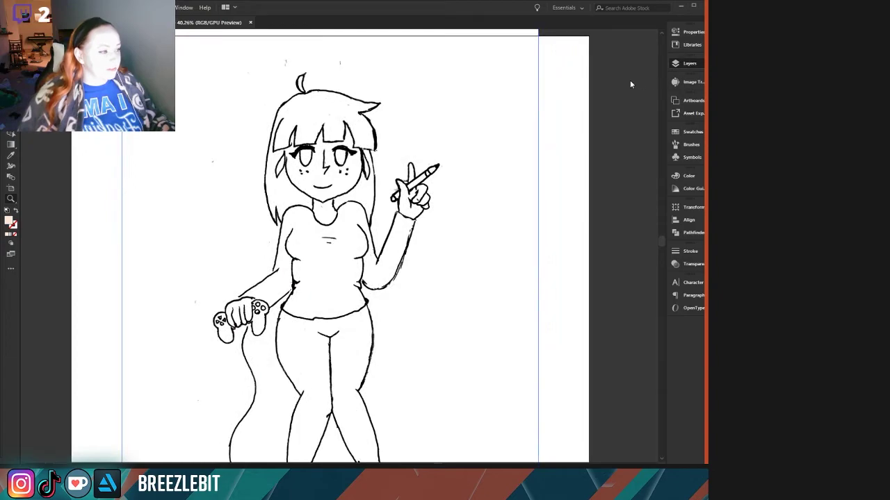
pyautogui.click(563, 96)
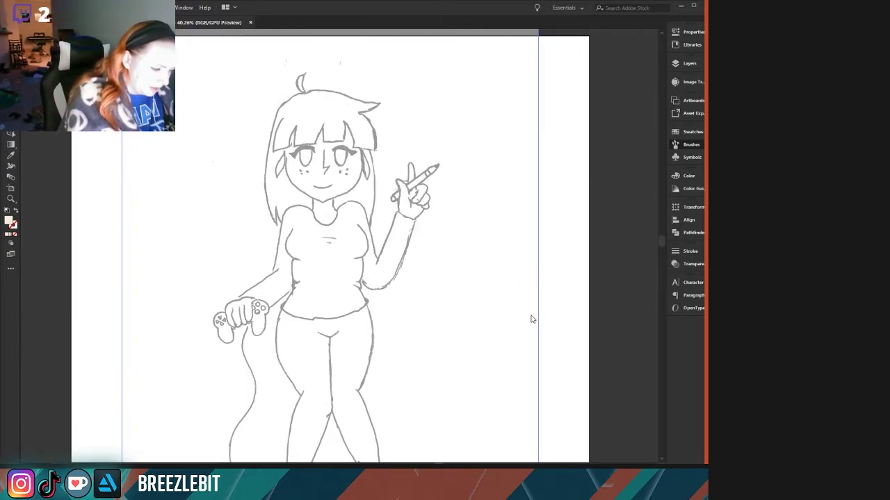
pyautogui.press('z')
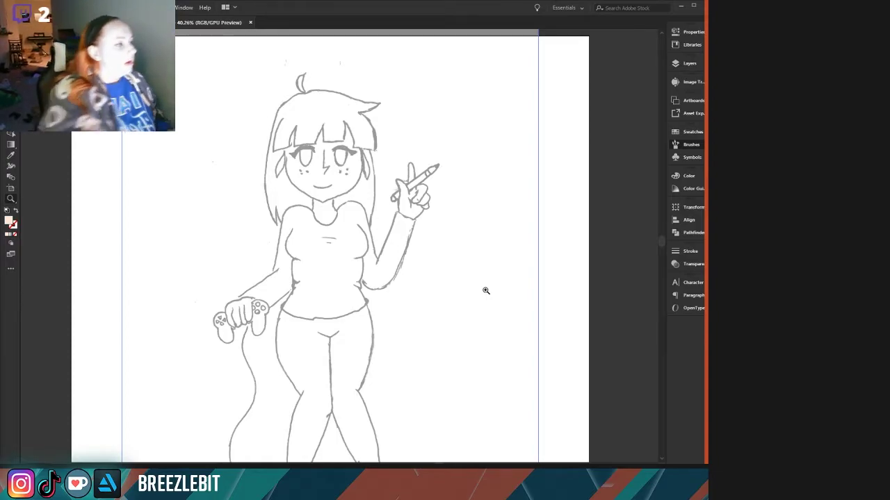
# - Deselect the placed line drawing and activate the Paintbrush tool for tracing
pyautogui.click(681, 65)
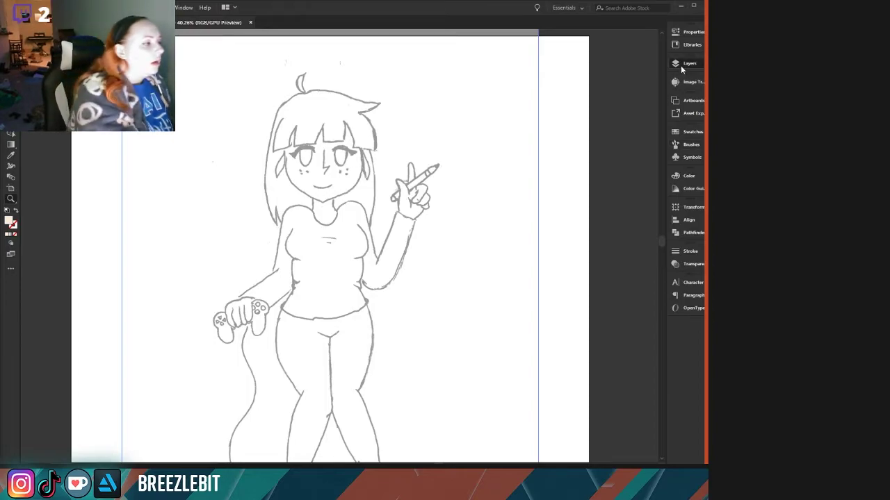
pyautogui.click(572, 92)
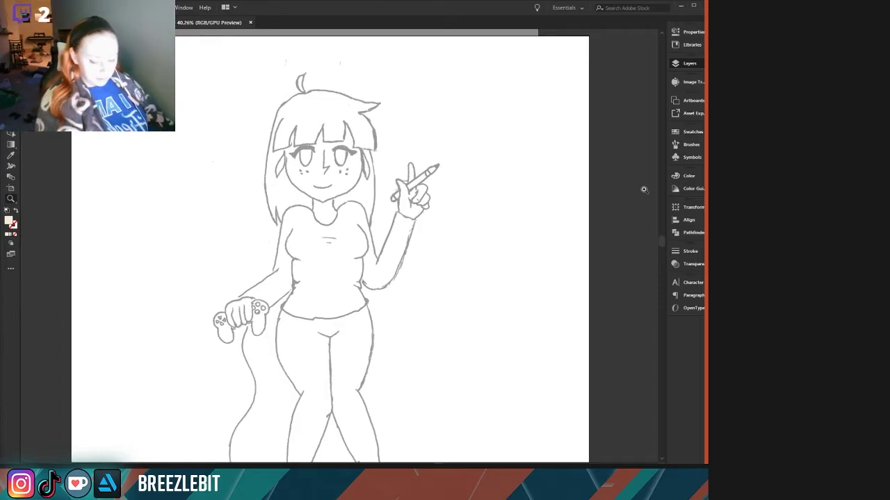
pyautogui.press('b')
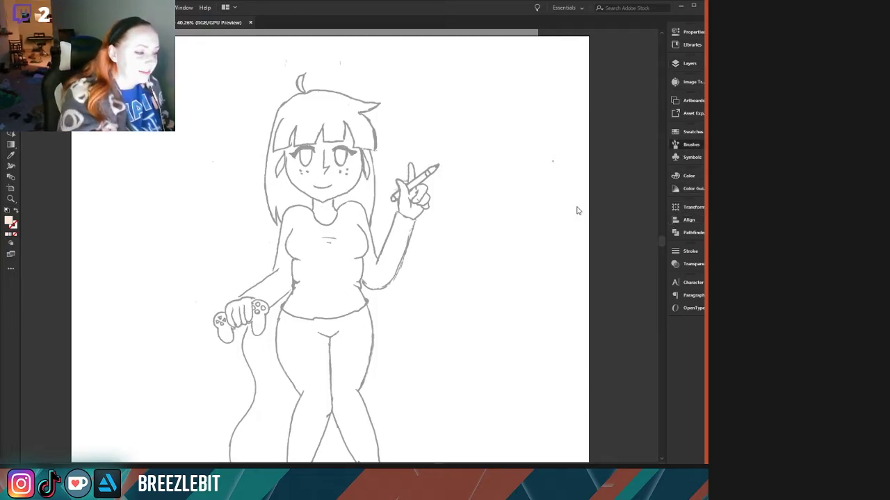
# - Try the Paintbrush with pale peach test strokes on both sides of the figure, undoing each one
pyautogui.moveTo(340, 226)
pyautogui.mouseDown()
pyautogui.moveTo(209, 182)
pyautogui.moveTo(112, 216)
pyautogui.mouseUp()
pyautogui.hotkey('ctrl', 'z')
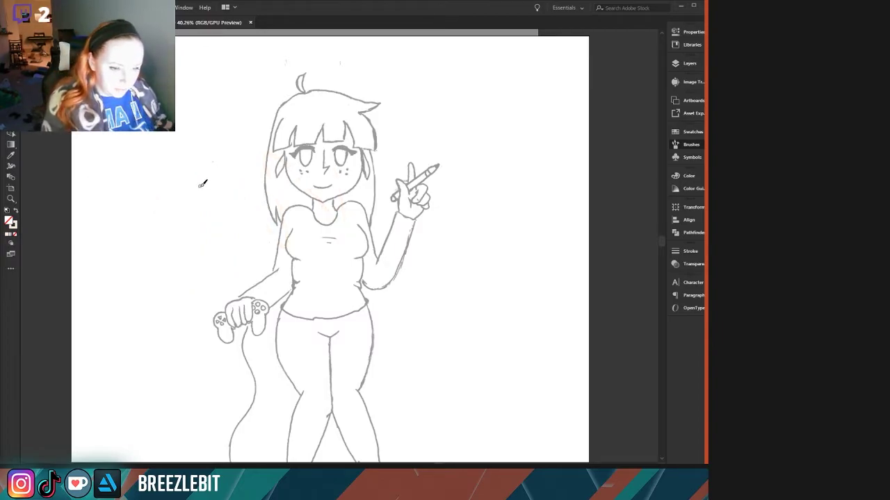
pyautogui.moveTo(276, 224)
pyautogui.mouseDown()
pyautogui.moveTo(238, 196)
pyautogui.moveTo(229, 221)
pyautogui.mouseUp()
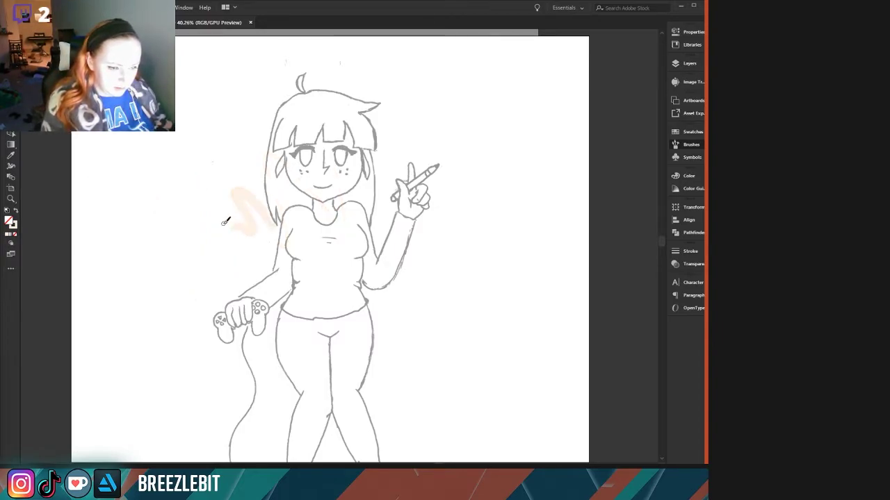
pyautogui.hotkey('ctrl', 'z')
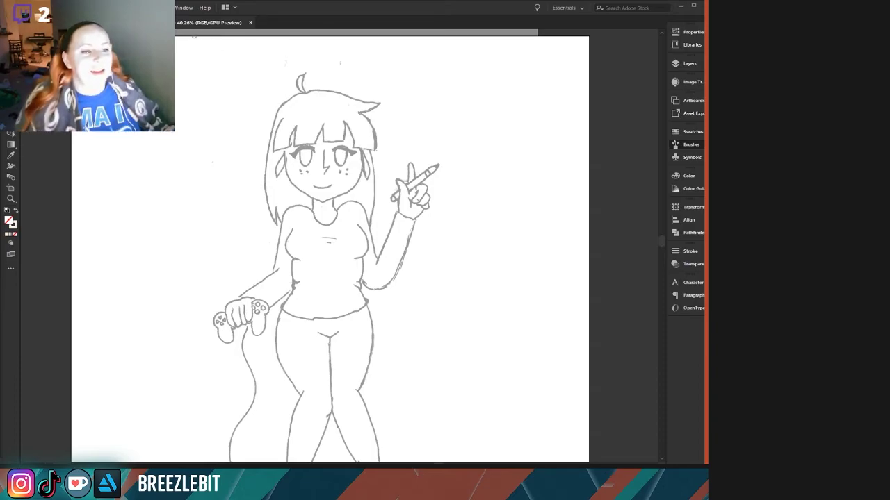
pyautogui.moveTo(254, 86)
pyautogui.mouseDown()
pyautogui.moveTo(288, 257)
pyautogui.moveTo(264, 392)
pyautogui.mouseUp()
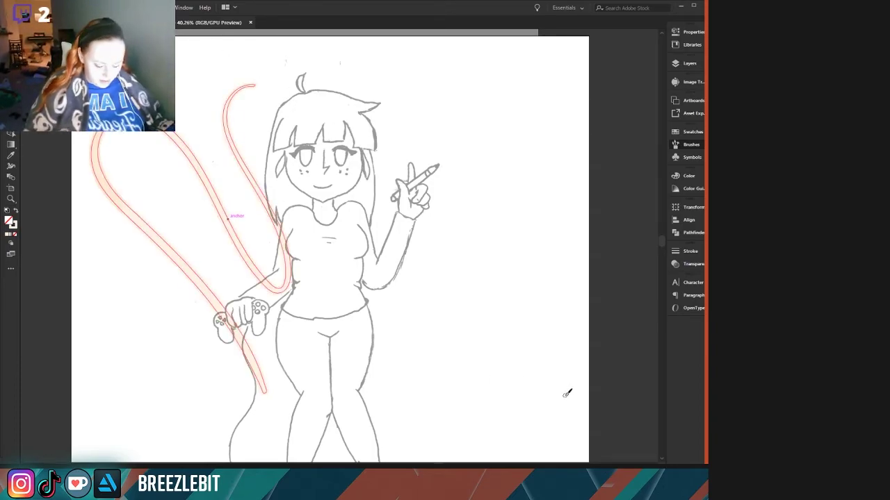
pyautogui.hotkey('ctrl', 'z')
pyautogui.moveTo(496, 253); pyautogui.dragTo(465, 243)
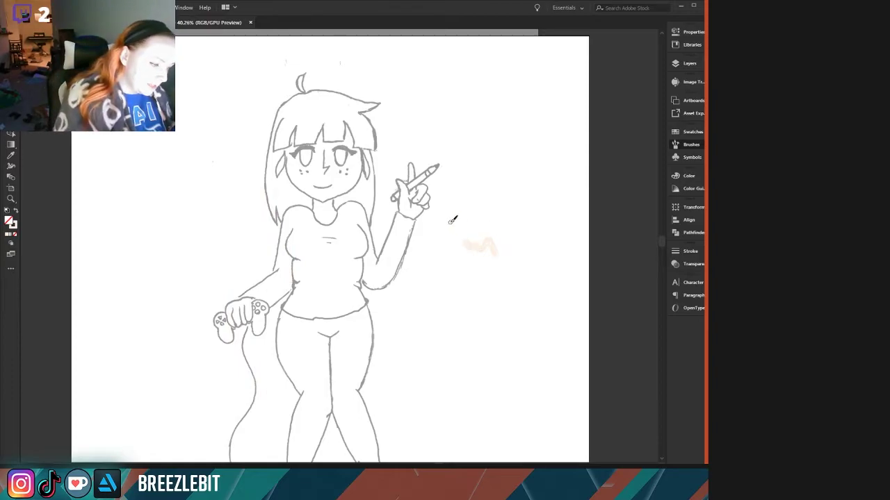
pyautogui.hotkey('ctrl', 'z')
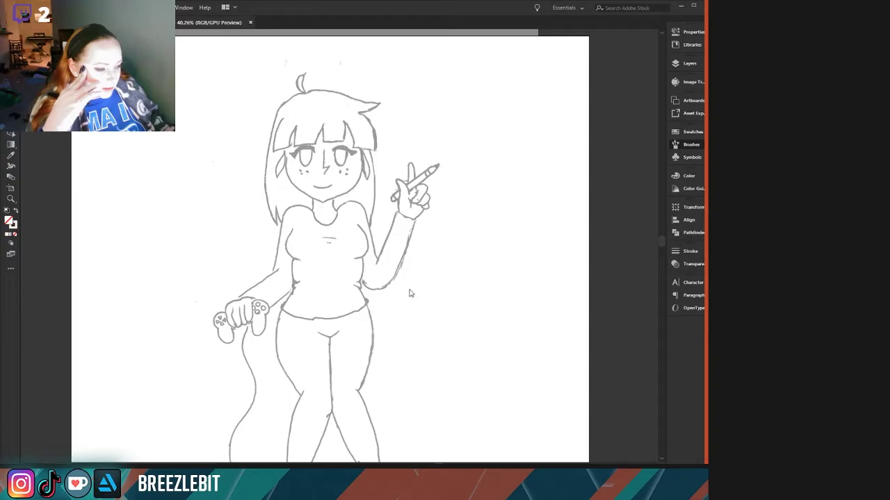
# - Switch from the Paintbrush to the Blob Brush tool
pyautogui.click(486, 374)
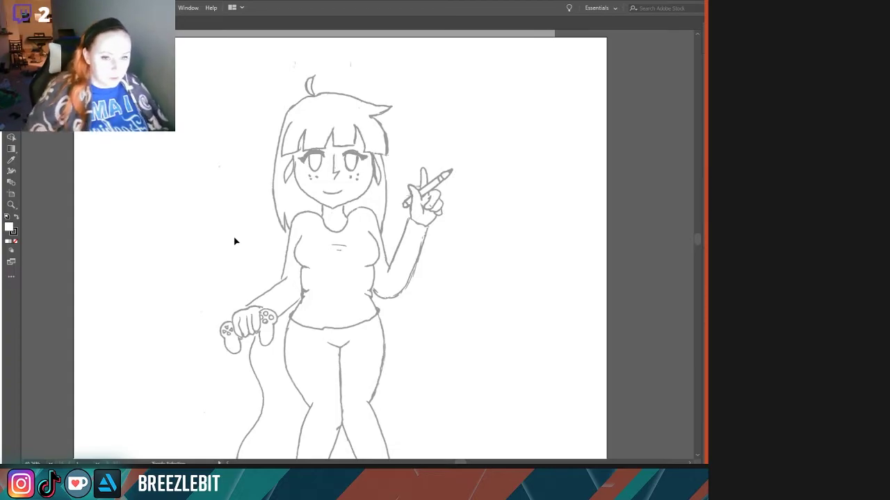
pyautogui.hotkey('shift', 'b')
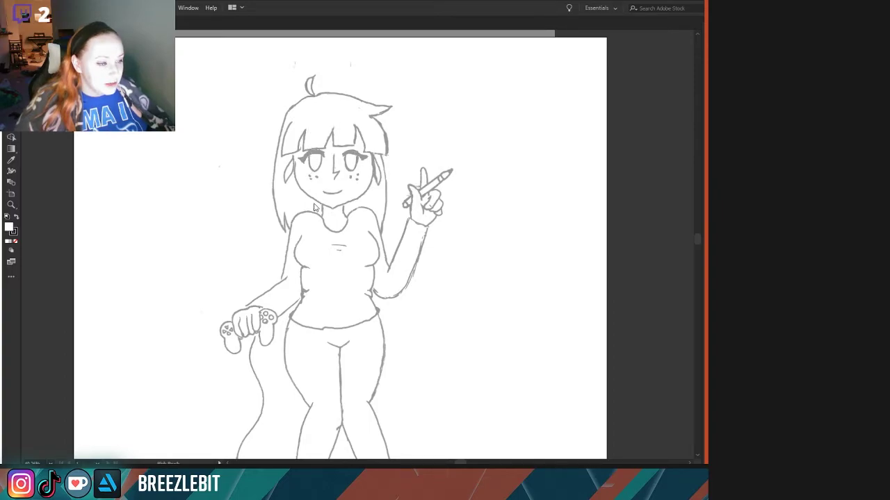
pyautogui.click(464, 127)
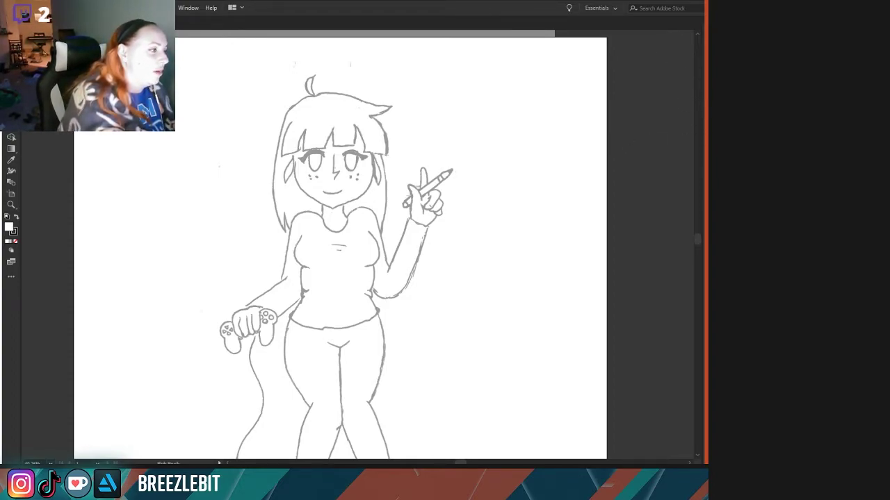
# - Try the Blob Brush with long wavy strokes across the figure, undoing each one
pyautogui.moveTo(317, 154); pyautogui.dragTo(142, 260)
pyautogui.hotkey('ctrl', 'z')
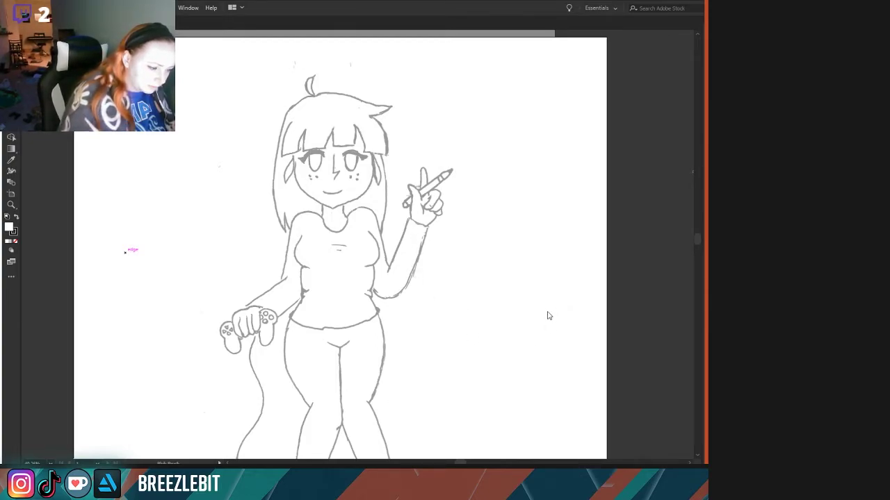
pyautogui.moveTo(532, 319)
pyautogui.mouseDown()
pyautogui.moveTo(356, 304)
pyautogui.moveTo(323, 289)
pyautogui.mouseUp()
pyautogui.hotkey('ctrl', 'z')
pyautogui.moveTo(467, 170)
pyautogui.mouseDown()
pyautogui.moveTo(459, 143)
pyautogui.moveTo(220, 132)
pyautogui.moveTo(86, 165)
pyautogui.mouseUp()
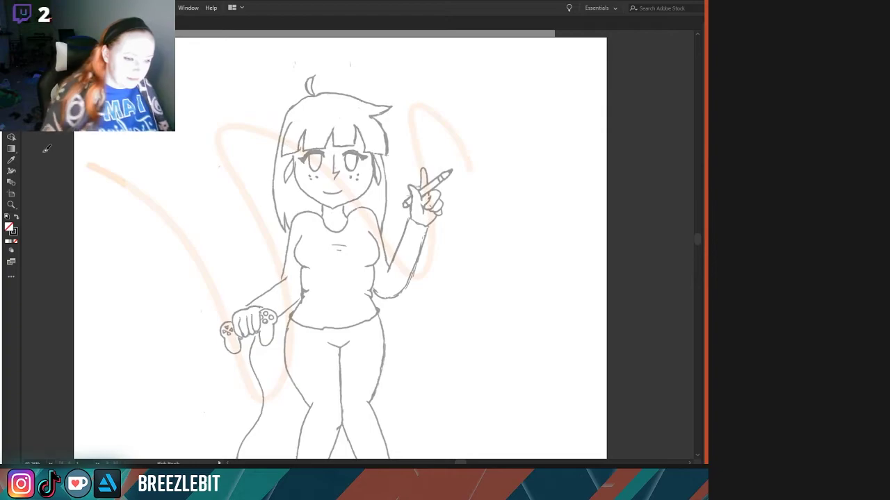
pyautogui.hotkey('ctrl', 'z')
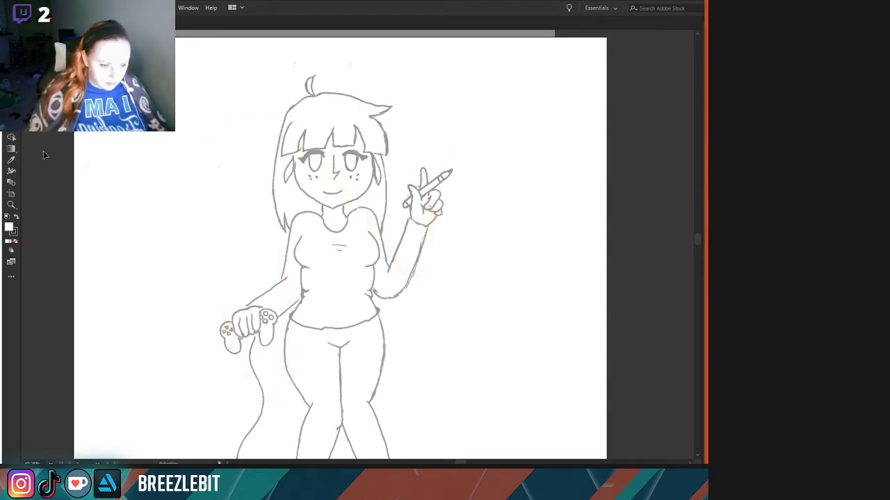
# - Try a dense overlapping scribble in the blank area beside the figure's arm and undo it
pyautogui.moveTo(168, 262)
pyautogui.mouseDown()
pyautogui.moveTo(127, 292)
pyautogui.moveTo(85, 275)
pyautogui.mouseUp()
pyautogui.moveTo(157, 247)
pyautogui.mouseDown()
pyautogui.moveTo(114, 319)
pyautogui.moveTo(71, 249)
pyautogui.mouseUp()
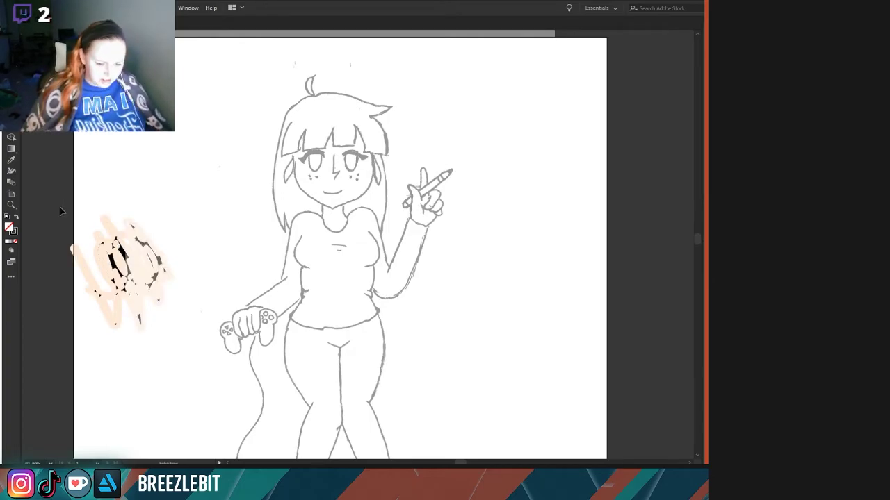
pyautogui.hotkey('ctrl', 'z')
pyautogui.hotkey('ctrl', 'z')
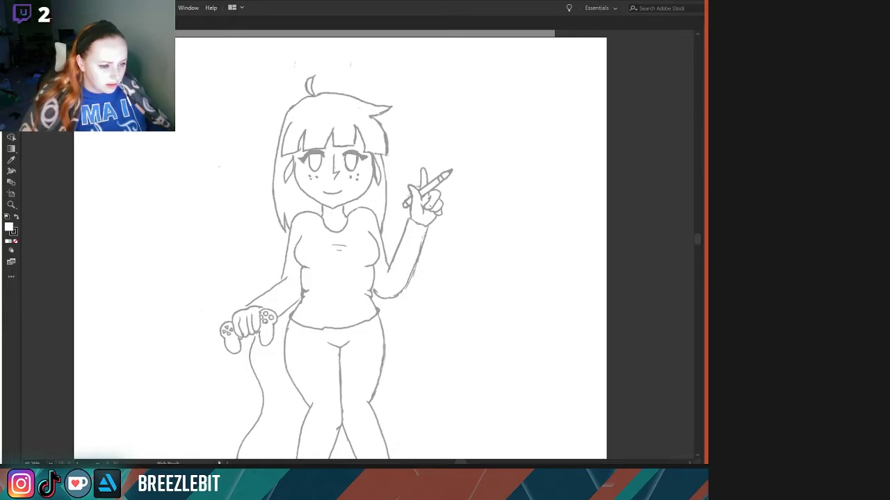
# - Try more wavy Blob Brush strokes across the figure and from the raised hand to the face, undoing them
pyautogui.moveTo(116, 138)
pyautogui.mouseDown()
pyautogui.moveTo(191, 176)
pyautogui.moveTo(398, 205)
pyautogui.mouseUp()
pyautogui.hotkey('ctrl', 'z')
pyautogui.moveTo(476, 283)
pyautogui.mouseDown()
pyautogui.moveTo(369, 180)
pyautogui.moveTo(271, 285)
pyautogui.moveTo(78, 183)
pyautogui.mouseUp()
pyautogui.hotkey('ctrl', 'z')
pyautogui.moveTo(292, 196)
pyautogui.mouseDown()
pyautogui.moveTo(320, 164)
pyautogui.moveTo(320, 294)
pyautogui.mouseUp()
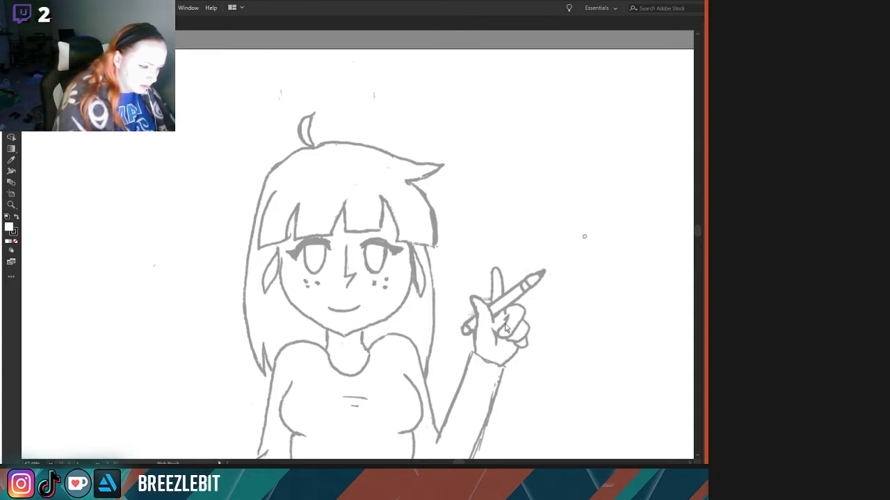
pyautogui.moveTo(514, 306)
pyautogui.mouseDown()
pyautogui.moveTo(467, 332)
pyautogui.moveTo(344, 255)
pyautogui.mouseUp()
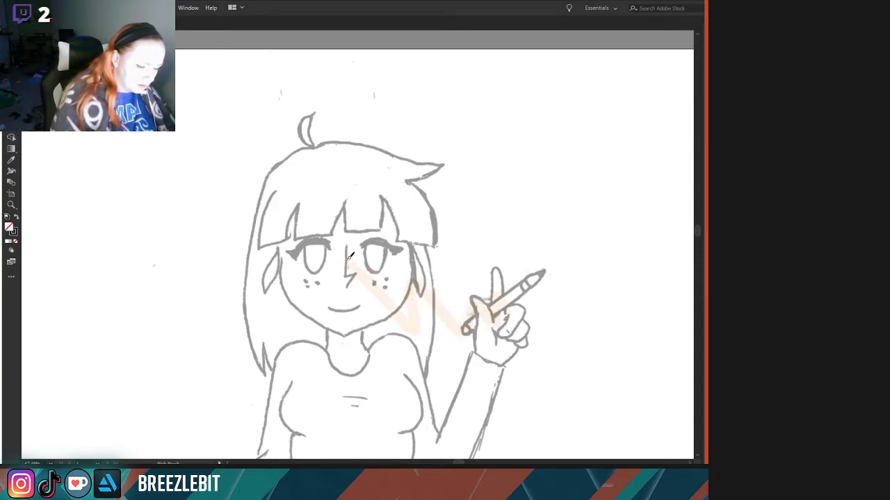
pyautogui.hotkey('ctrl', 'z')
# - Scribble beside the character's head, move the scribble upward, and swap its fill and stroke to no fill with a black stroke
pyautogui.moveTo(183, 236)
pyautogui.mouseDown()
pyautogui.moveTo(184, 291)
pyautogui.moveTo(153, 312)
pyautogui.moveTo(104, 247)
pyautogui.moveTo(109, 284)
pyautogui.moveTo(145, 353)
pyautogui.moveTo(146, 290)
pyautogui.moveTo(174, 359)
pyautogui.mouseUp()
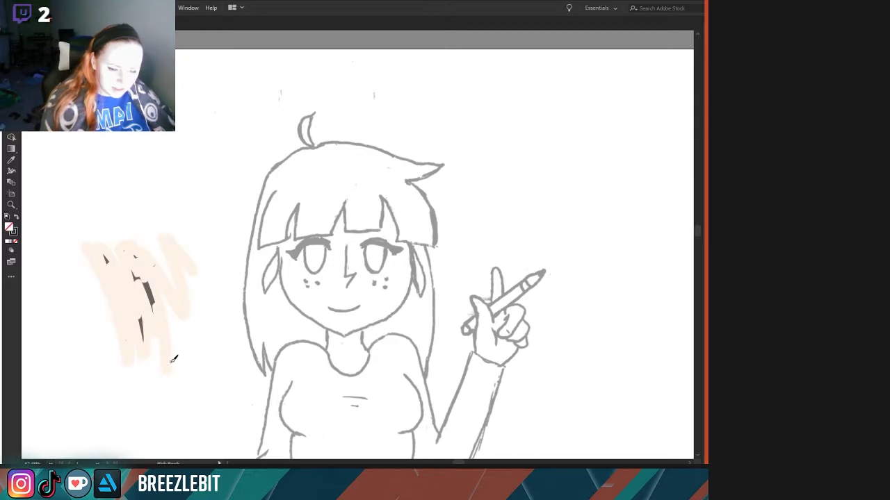
pyautogui.press('v')
pyautogui.moveTo(111, 271); pyautogui.dragTo(91, 190)
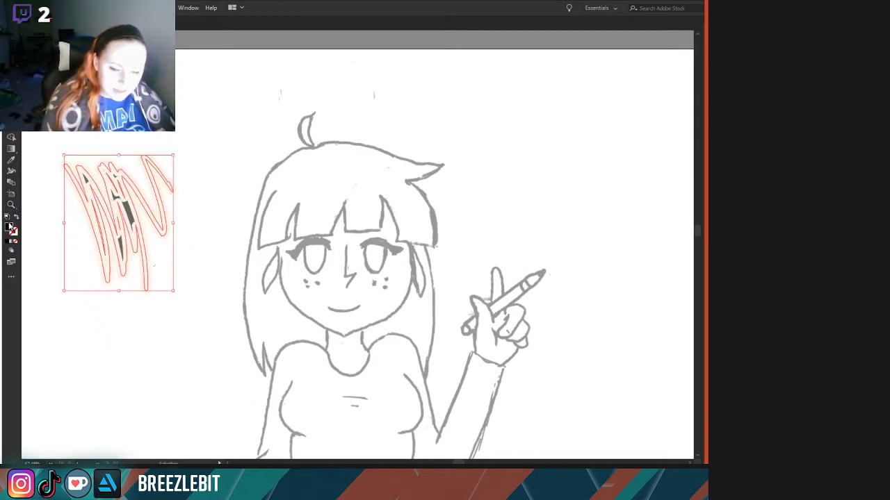
pyautogui.click(16, 217)
pyautogui.click(16, 217)
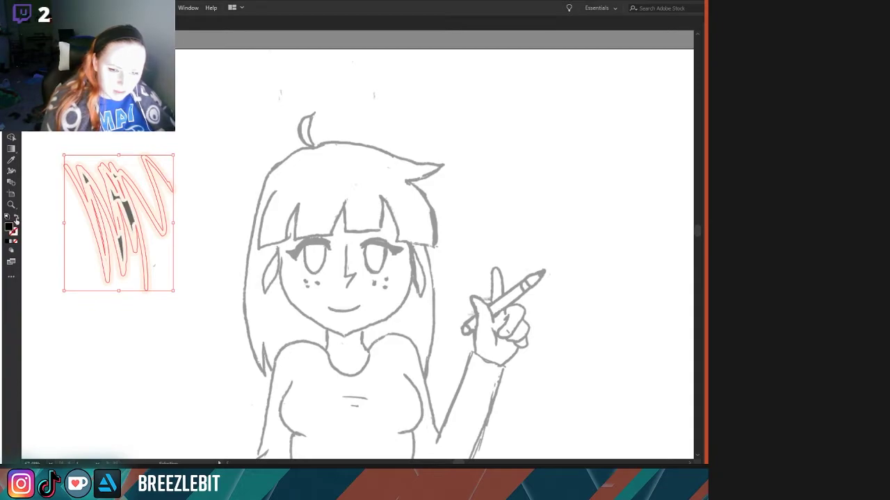
pyautogui.click(16, 218)
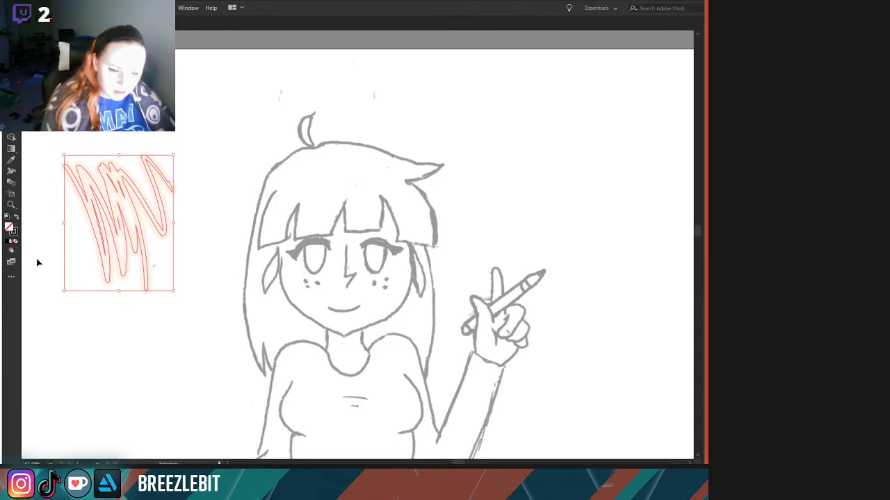
pyautogui.click(53, 277)
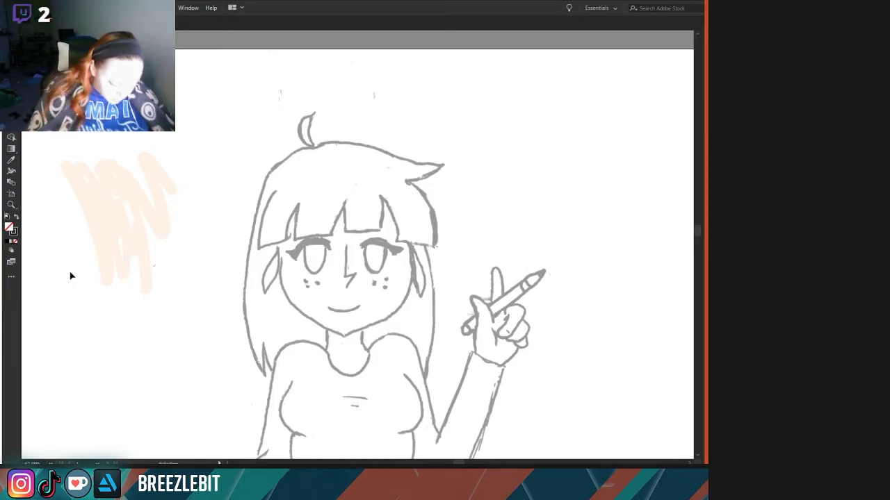
# - Try another stroke beside the scribble and one near the hair tuft, removing all the test marks
pyautogui.moveTo(264, 224)
pyautogui.mouseDown()
pyautogui.moveTo(216, 246)
pyautogui.moveTo(174, 285)
pyautogui.mouseUp()
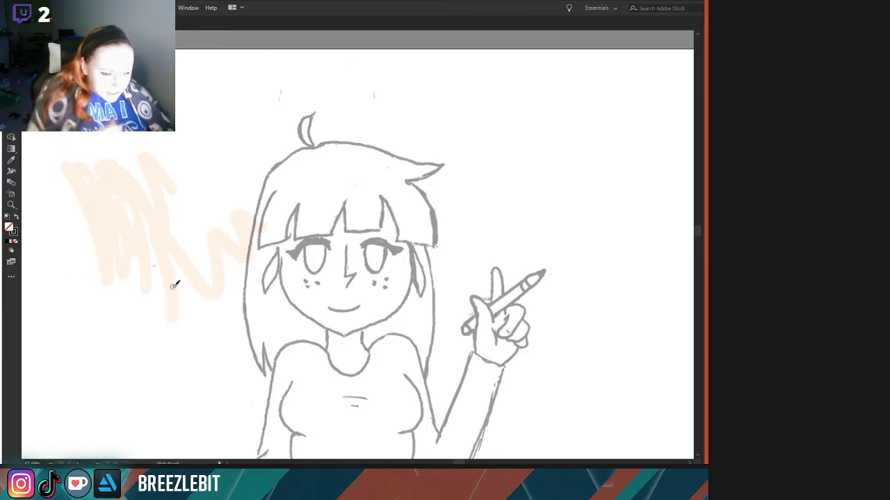
pyautogui.hotkey('ctrl', 'z')
pyautogui.hotkey('ctrl', 'z')
pyautogui.hotkey('ctrl', 'z')
pyautogui.hotkey('ctrl', 'z')
pyautogui.hotkey('ctrl', 'z')
pyautogui.hotkey('ctrl', 'z')
pyautogui.press('Delete')
pyautogui.moveTo(276, 116)
pyautogui.mouseDown()
pyautogui.moveTo(272, 137)
pyautogui.moveTo(288, 154)
pyautogui.mouseUp()
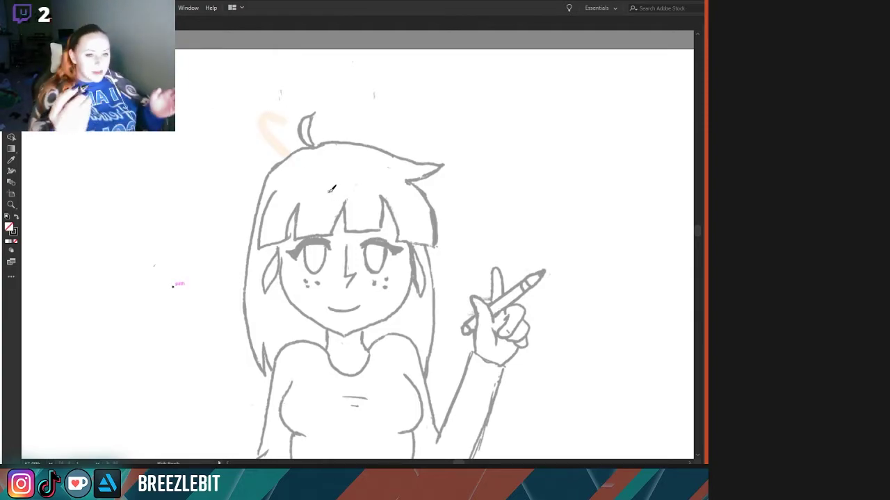
pyautogui.hotkey('ctrl', 'z')
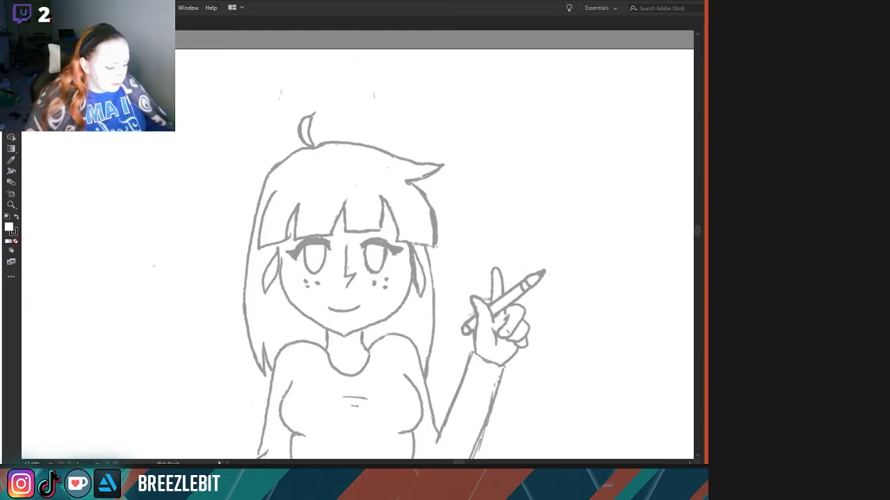
# - Try two Blob Brush strokes over the character's hair and face and undo them
pyautogui.moveTo(376, 150); pyautogui.dragTo(379, 250)
pyautogui.moveTo(278, 160); pyautogui.dragTo(292, 278)
pyautogui.hotkey('ctrl', 'z')
pyautogui.hotkey('ctrl', 'z')
pyautogui.hotkey('ctrl', 'z')
pyautogui.hotkey('ctrl', 'z')
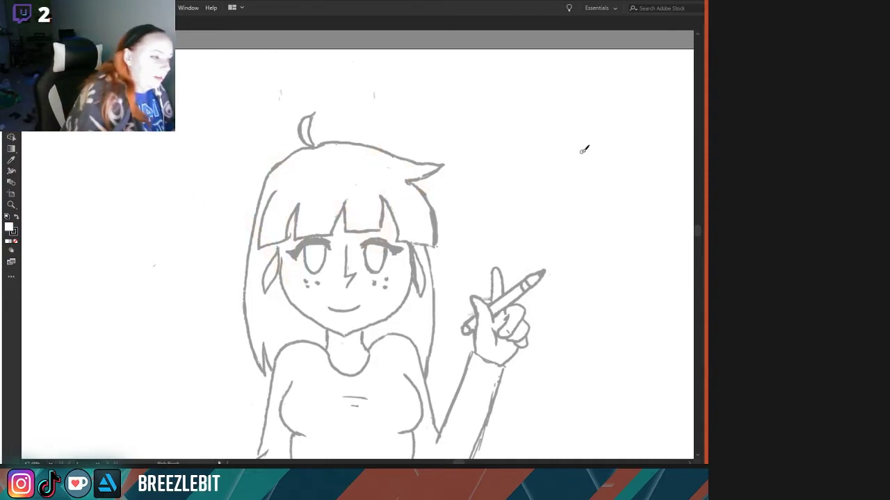
# - Reset the colours to the default white fill and black stroke and reactivate the Blob Brush
pyautogui.press('/')
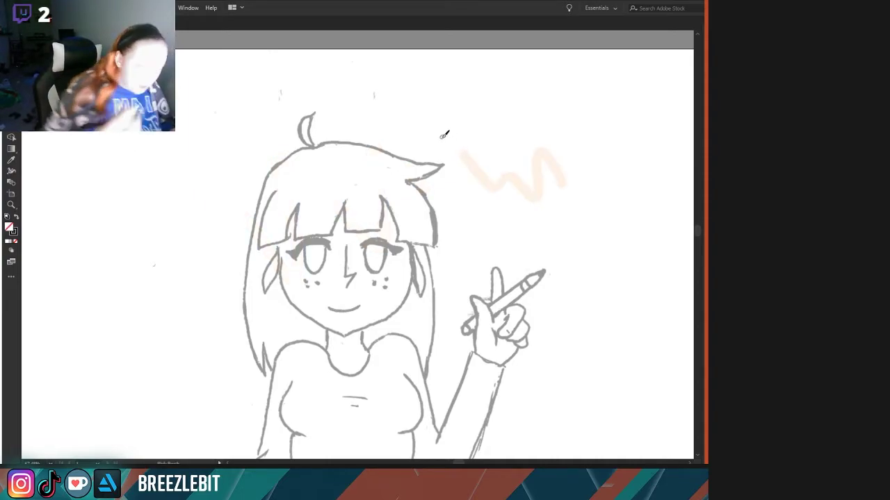
pyautogui.press('d')
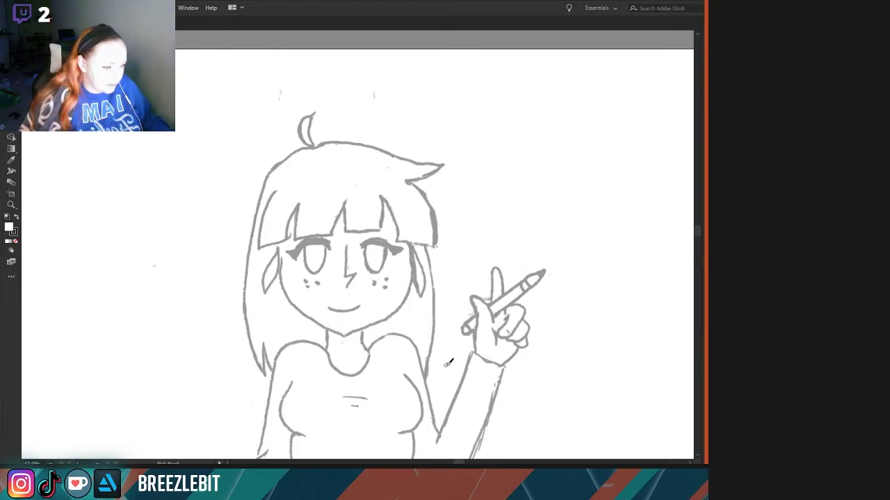
pyautogui.moveTo(456, 226)
pyautogui.mouseDown()
pyautogui.moveTo(209, 285)
pyautogui.moveTo(97, 232)
pyautogui.mouseUp()
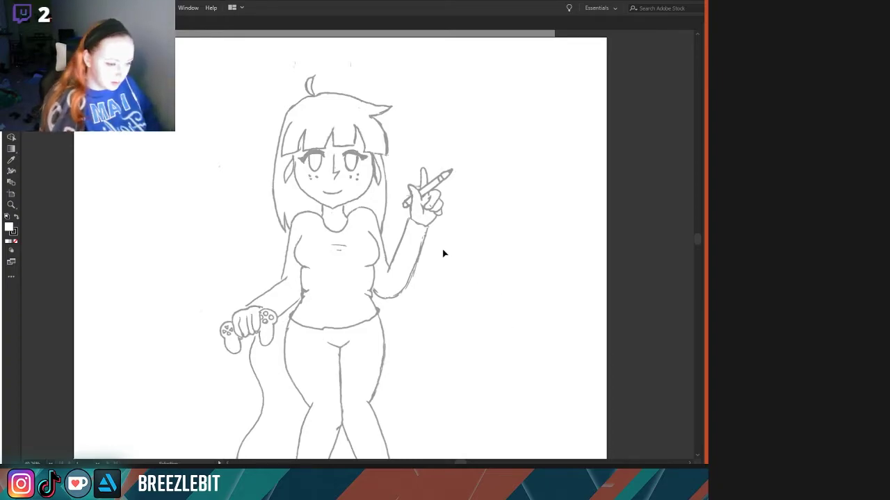
pyautogui.hotkey('shift', 'b')
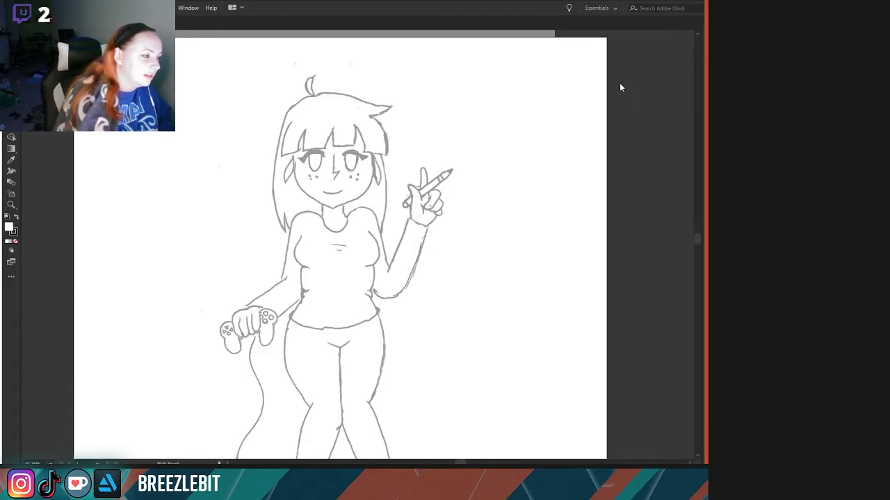
# - Try a large wavy stroke across the torso and a small one above the controller, undoing both
pyautogui.moveTo(521, 276); pyautogui.dragTo(256, 173)
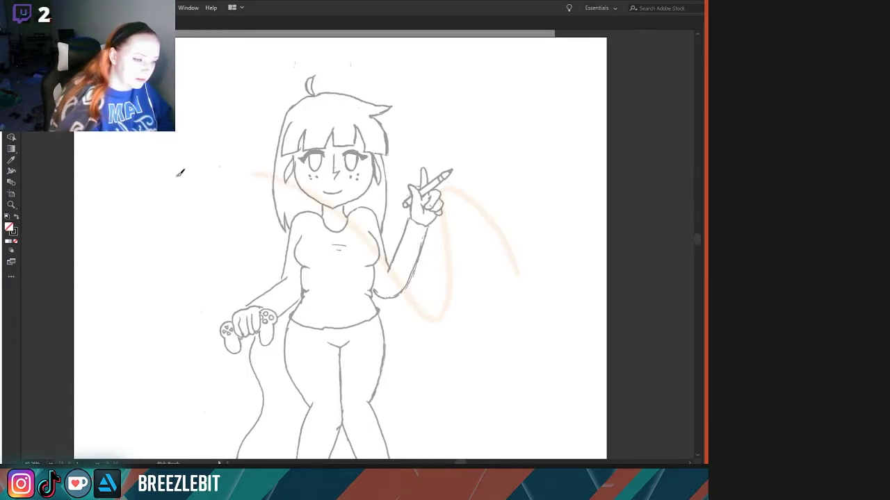
pyautogui.moveTo(276, 264)
pyautogui.mouseDown()
pyautogui.moveTo(244, 252)
pyautogui.moveTo(215, 256)
pyautogui.mouseUp()
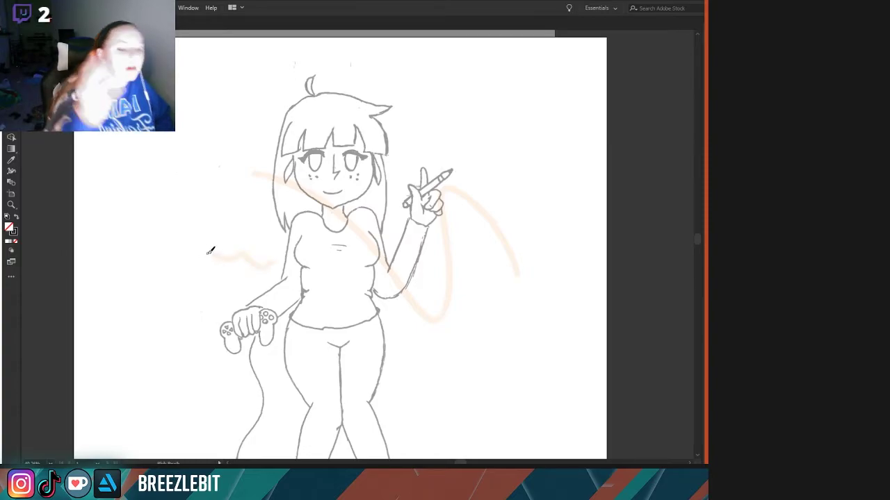
pyautogui.hotkey('ctrl', 'z')
pyautogui.hotkey('ctrl', 'z')
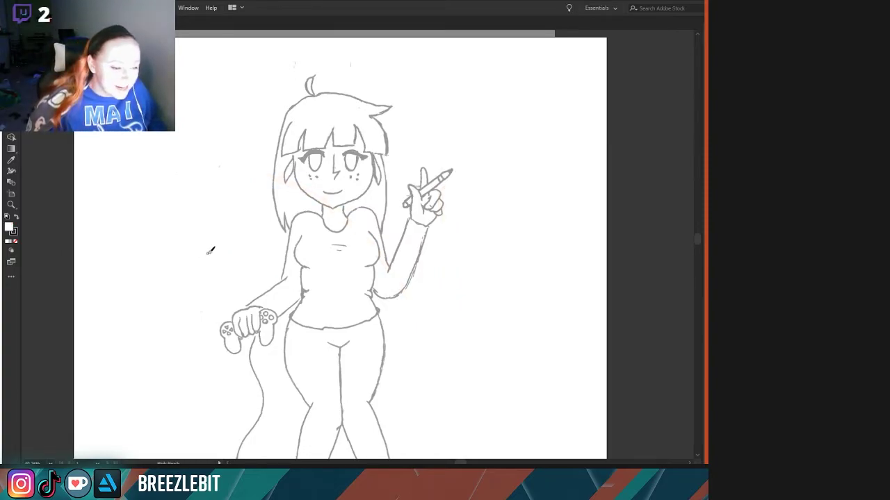
# - Try several broad peach Blob Brush strokes across the character and undo them all
pyautogui.moveTo(503, 214)
pyautogui.mouseDown()
pyautogui.moveTo(508, 354)
pyautogui.moveTo(179, 106)
pyautogui.mouseUp()
pyautogui.hotkey('ctrl', 'z')
pyautogui.moveTo(534, 296); pyautogui.dragTo(140, 276)
pyautogui.moveTo(536, 352); pyautogui.dragTo(212, 311)
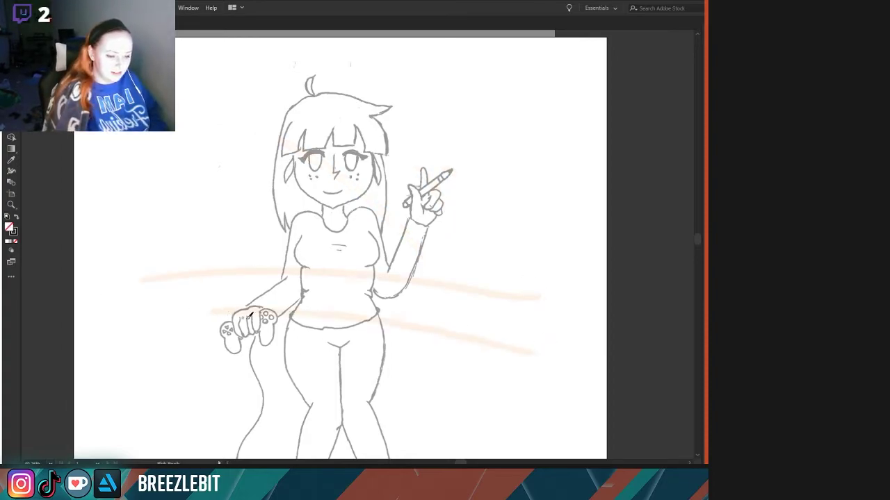
pyautogui.moveTo(433, 360); pyautogui.dragTo(329, 349)
pyautogui.moveTo(92, 210)
pyautogui.mouseDown()
pyautogui.moveTo(340, 276)
pyautogui.moveTo(579, 423)
pyautogui.mouseUp()
pyautogui.hotkey('ctrl', 'z')
pyautogui.hotkey('ctrl', 'z')
pyautogui.hotkey('ctrl', 'z')
pyautogui.hotkey('ctrl', 'z')
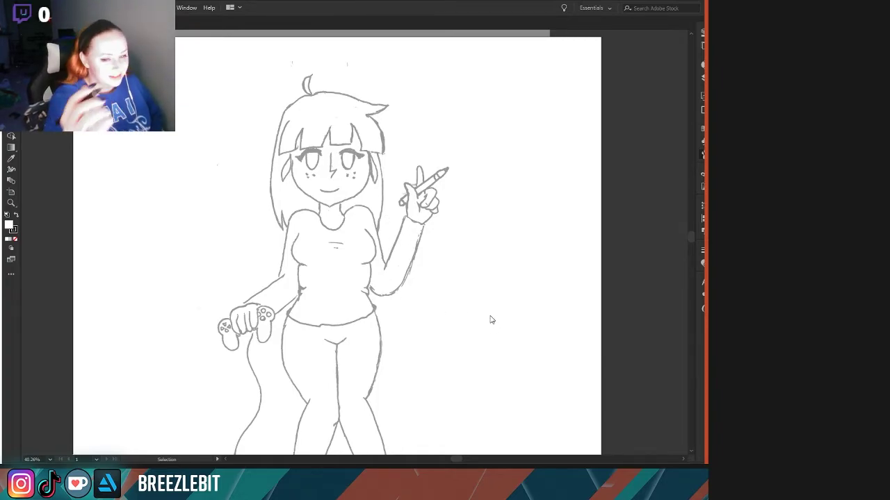
# - Reactivate the Blob Brush, try a wavy stroke and a large zigzag scribble over the character's torso, and undo both
pyautogui.hotkey('shift', 'b')
pyautogui.moveTo(321, 237)
pyautogui.mouseDown()
pyautogui.moveTo(281, 240)
pyautogui.moveTo(189, 207)
pyautogui.mouseUp()
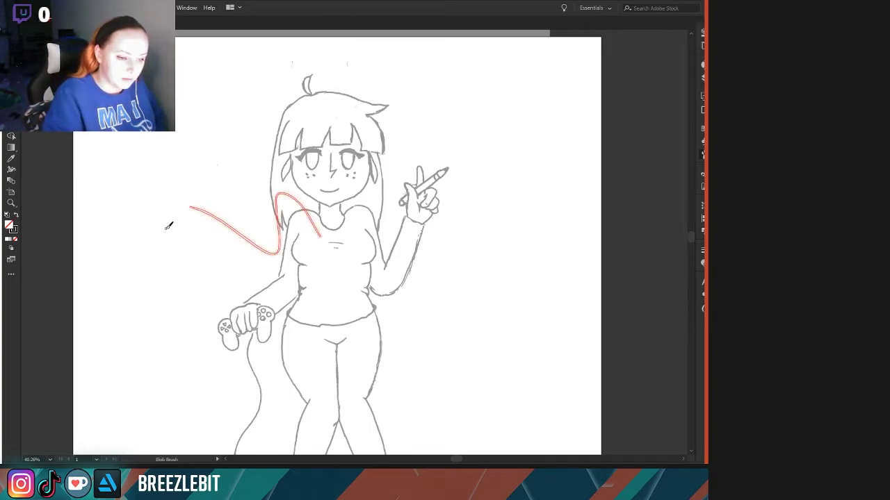
pyautogui.hotkey('ctrl', 'z')
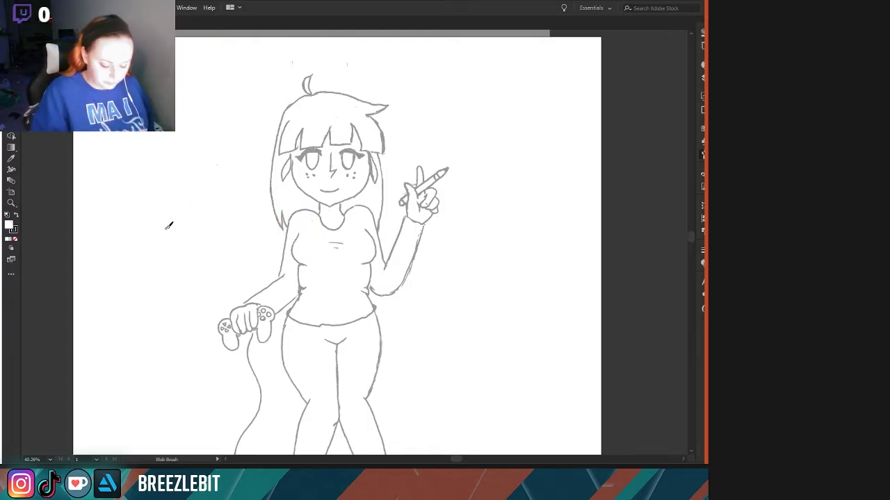
pyautogui.moveTo(244, 139)
pyautogui.mouseDown()
pyautogui.moveTo(179, 138)
pyautogui.moveTo(292, 351)
pyautogui.mouseUp()
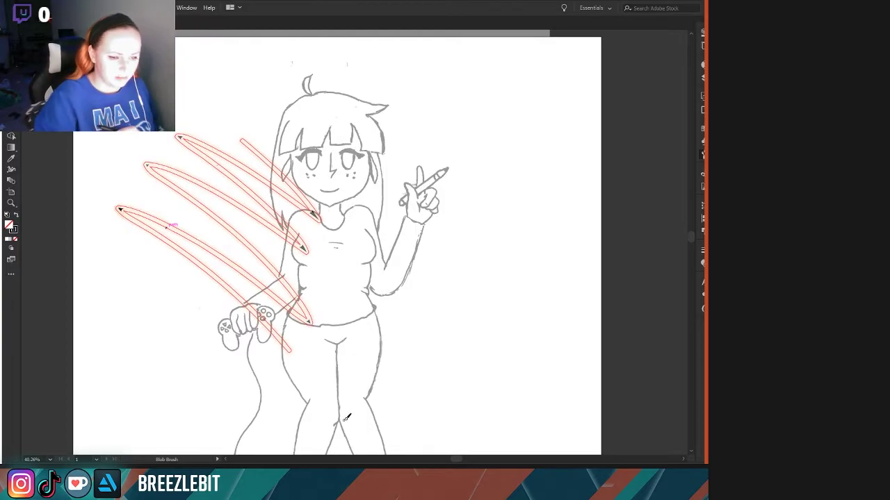
pyautogui.hotkey('ctrl', 'z')
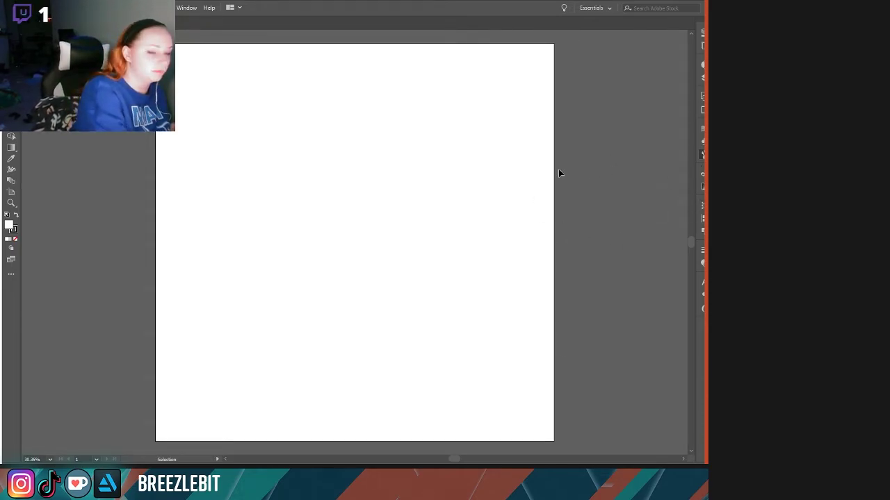
# - Try four Blob Brush strokes across the blank artboard, including two wavy ones, and undo each
pyautogui.moveTo(432, 230)
pyautogui.mouseDown()
pyautogui.moveTo(368, 298)
pyautogui.moveTo(111, 221)
pyautogui.mouseUp()
pyautogui.hotkey('ctrl', 'z')
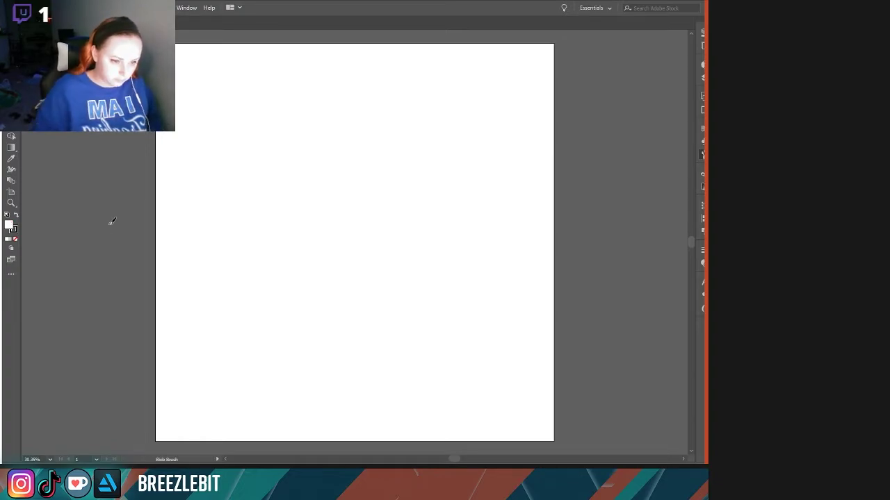
pyautogui.moveTo(503, 195)
pyautogui.mouseDown()
pyautogui.moveTo(303, 292)
pyautogui.moveTo(182, 231)
pyautogui.mouseUp()
pyautogui.hotkey('ctrl', 'z')
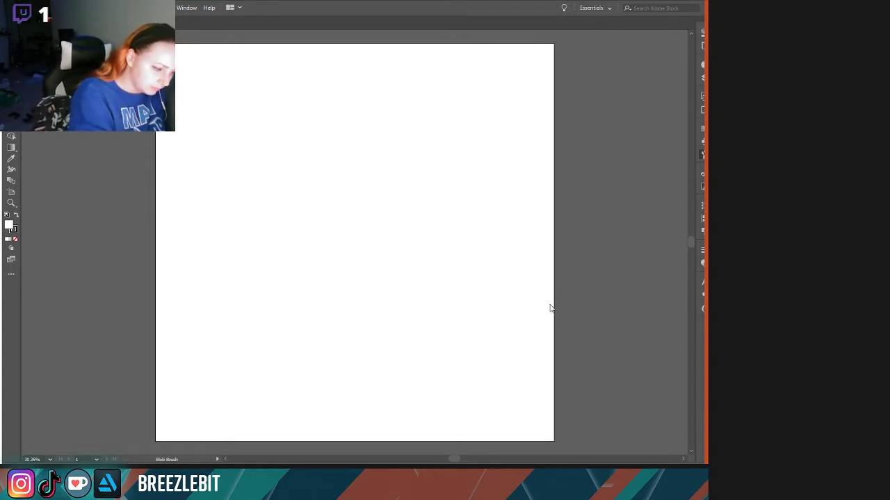
pyautogui.moveTo(526, 283)
pyautogui.mouseDown()
pyautogui.moveTo(443, 264)
pyautogui.moveTo(379, 224)
pyautogui.mouseUp()
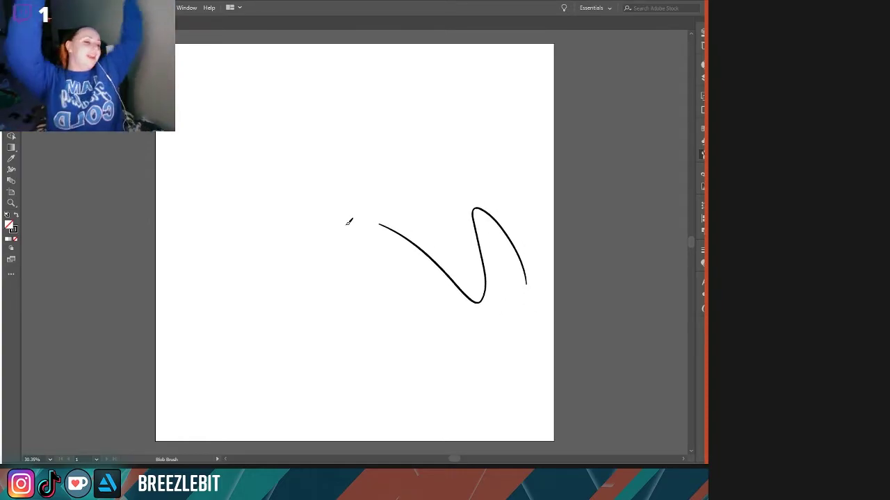
pyautogui.hotkey('ctrl', 'z')
pyautogui.moveTo(503, 322)
pyautogui.mouseDown()
pyautogui.moveTo(433, 217)
pyautogui.moveTo(218, 257)
pyautogui.mouseUp()
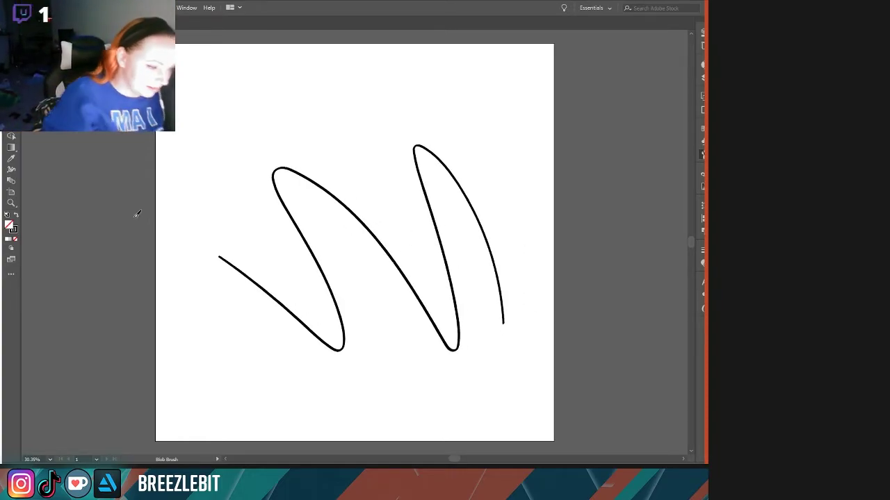
pyautogui.hotkey('ctrl', 'z')
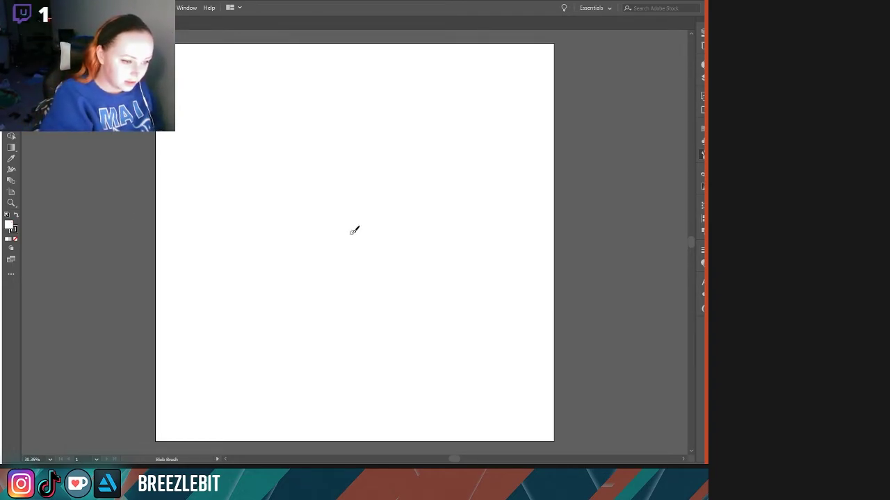
# - Try two short thick strokes and a long curved one down the blank artboard, and undo all three
pyautogui.moveTo(414, 251); pyautogui.dragTo(410, 238)
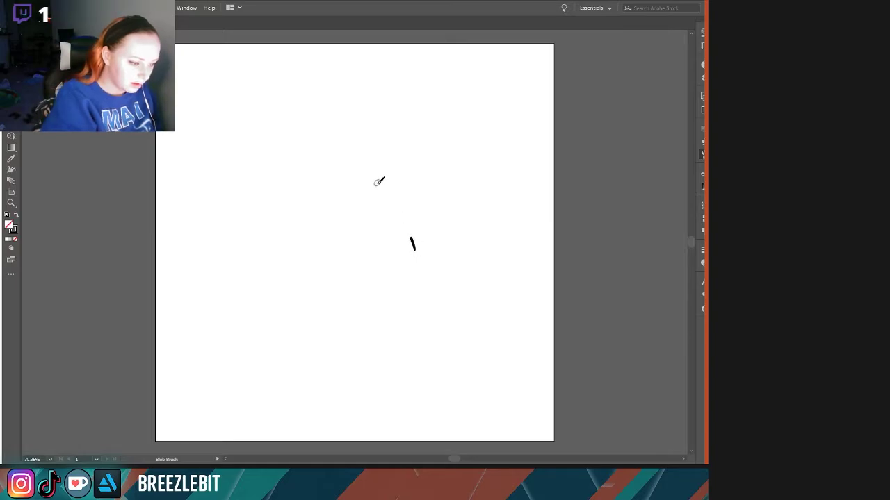
pyautogui.moveTo(322, 94); pyautogui.dragTo(430, 408)
pyautogui.moveTo(374, 288); pyautogui.dragTo(363, 268)
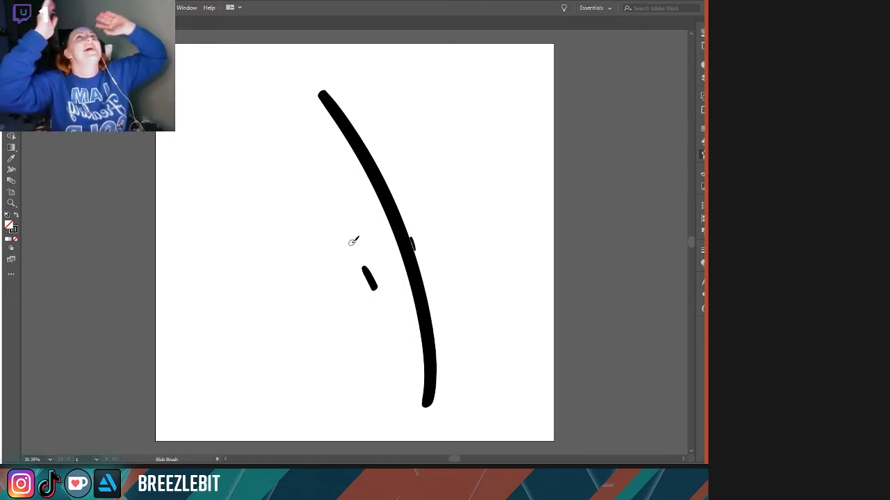
pyautogui.hotkey('ctrl', 'z')
pyautogui.hotkey('ctrl', 'z')
pyautogui.hotkey('ctrl', 'z')
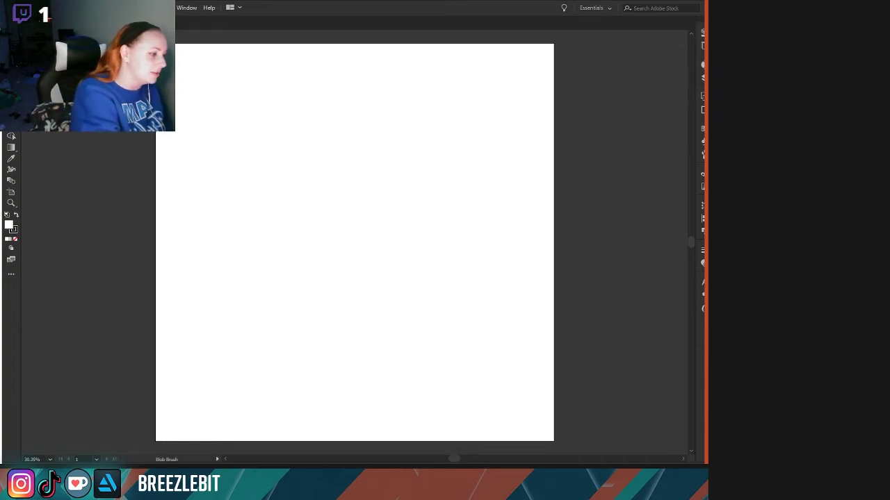
# - Place the scanned character drawing on the blank artboard, try enlarging and moving it, and undo those changes
pyautogui.click(228, 120)
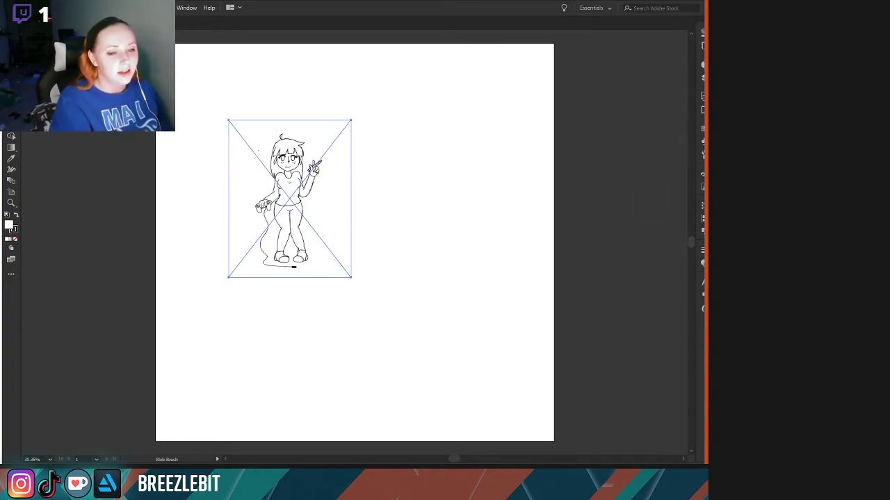
pyautogui.moveTo(351, 276); pyautogui.dragTo(447, 417)
pyautogui.moveTo(329, 245)
pyautogui.mouseDown()
pyautogui.moveTo(347, 201)
pyautogui.moveTo(307, 185)
pyautogui.moveTo(353, 202)
pyautogui.mouseUp()
pyautogui.hotkey('ctrl', 'z')
pyautogui.hotkey('ctrl', 'z')
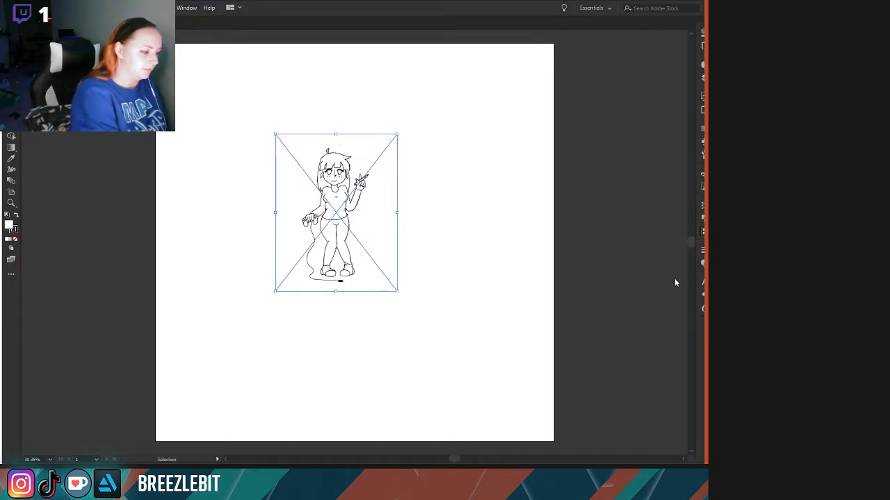
# - Centre the drawing horizontally and vertically on the artboard and enlarge it proportionally until it extends past the top and bottom edges
pyautogui.click(617, 230)
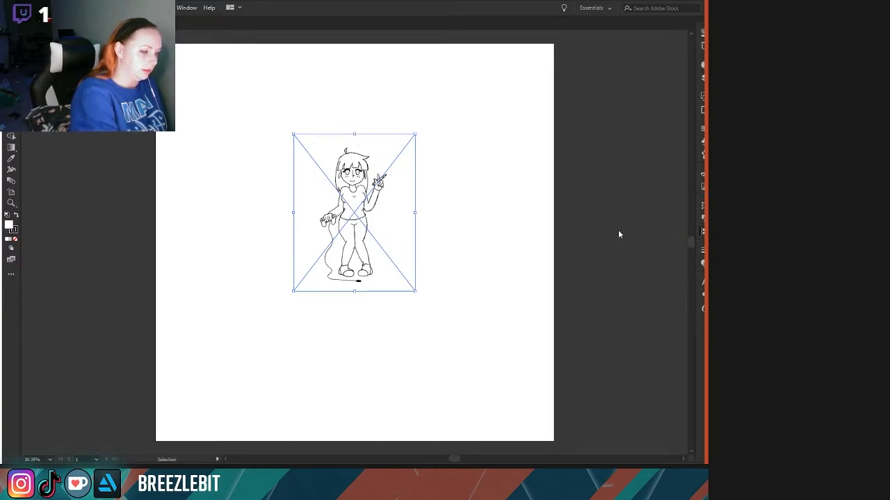
pyautogui.click(675, 228)
pyautogui.click(383, 348)
pyautogui.click(375, 294)
pyautogui.moveTo(417, 323); pyautogui.dragTo(531, 450)
pyautogui.scroll(5, 335, 290)
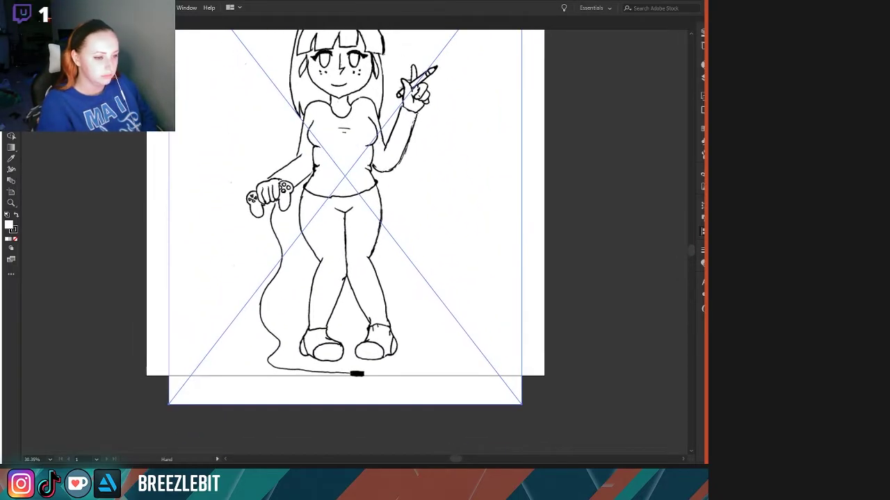
pyautogui.scroll(-3, 254, 288)
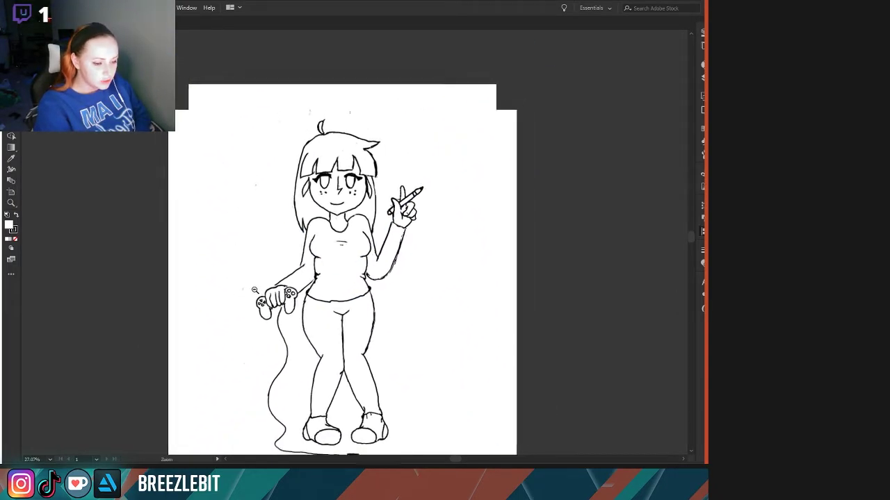
pyautogui.moveTo(504, 431); pyautogui.dragTo(500, 421)
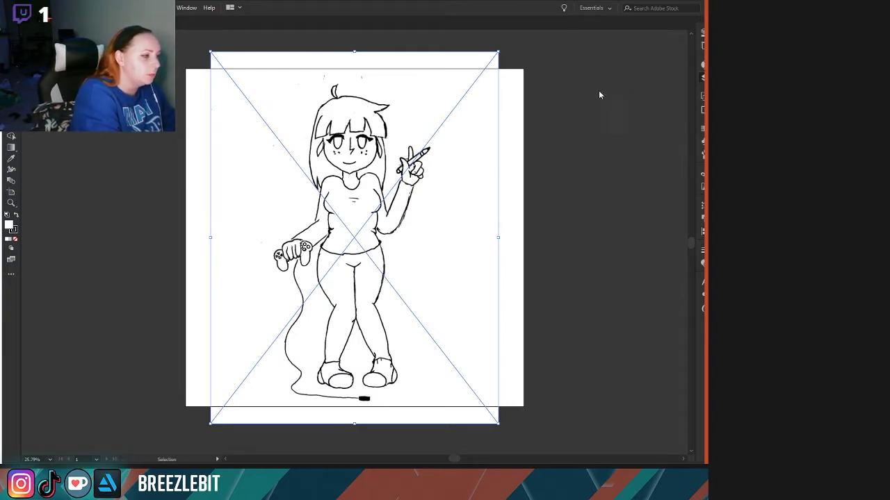
# - Select the enlarged character drawing and lower its opacity to make a faded grey guide
pyautogui.click(617, 83)
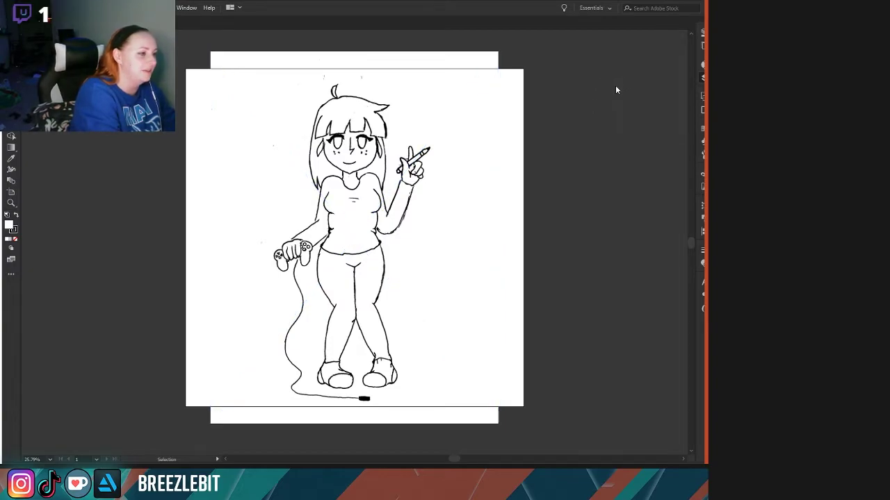
pyautogui.hotkey('ctrl', 'a')
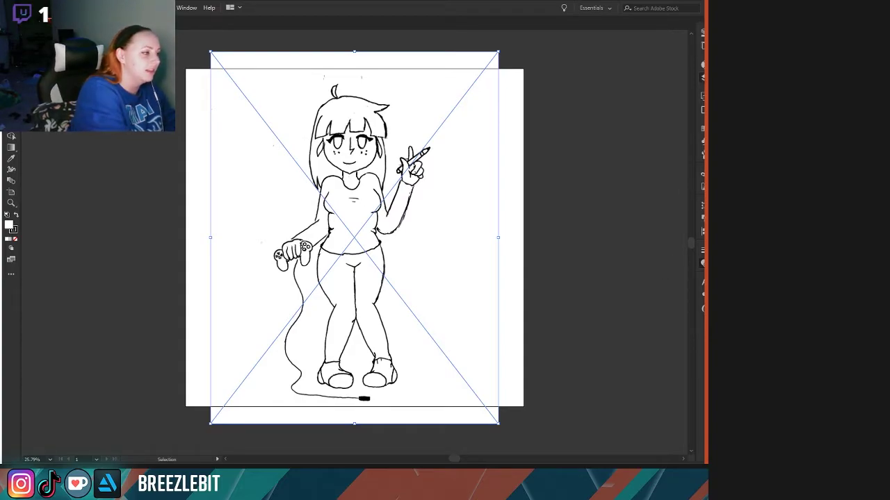
pyautogui.click(589, 98)
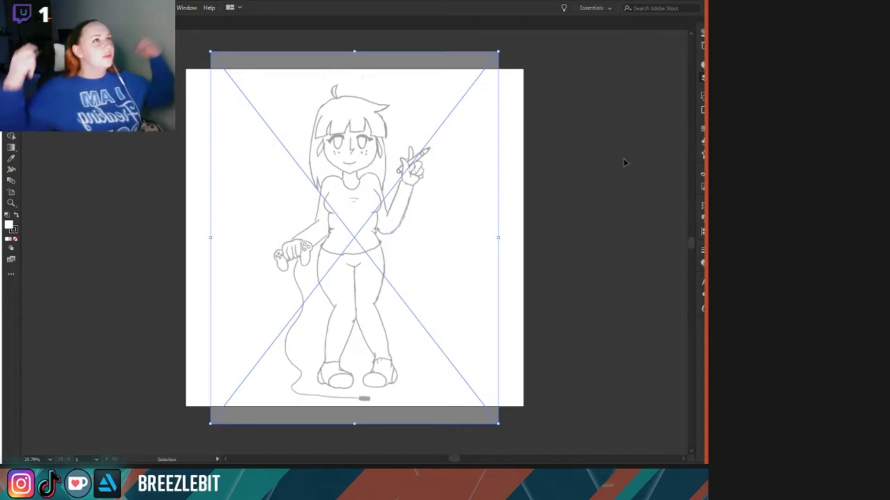
pyautogui.click(599, 76)
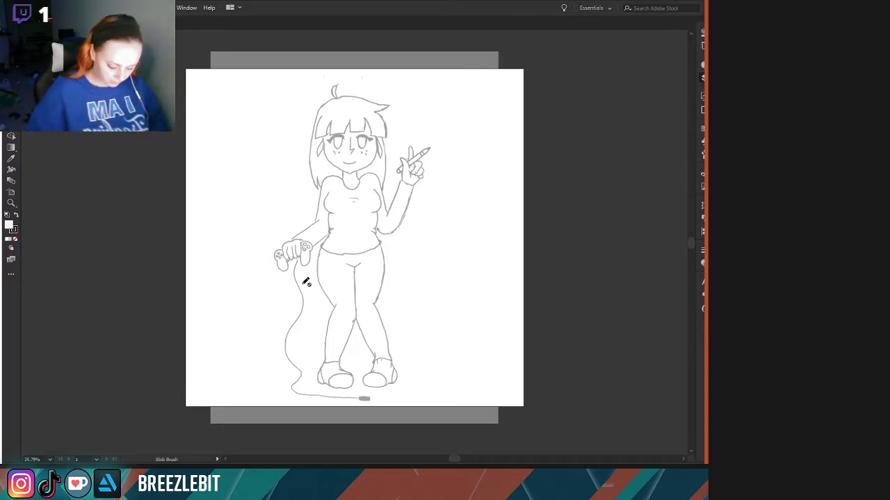
# - Try three Blob Brush strokes beside the faded character and undo each
pyautogui.moveTo(196, 193); pyautogui.dragTo(105, 256)
pyautogui.hotkey('ctrl', 'z')
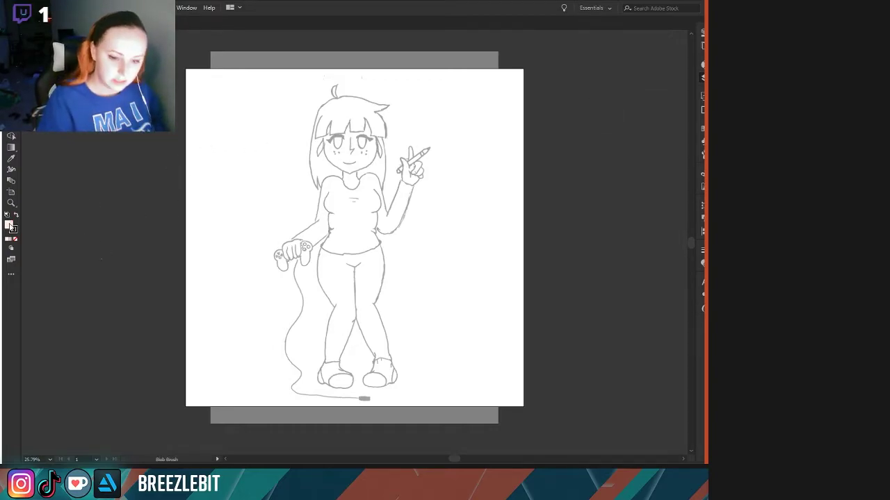
pyautogui.moveTo(297, 179)
pyautogui.mouseDown()
pyautogui.moveTo(286, 234)
pyautogui.moveTo(196, 251)
pyautogui.moveTo(61, 218)
pyautogui.mouseUp()
pyautogui.press('v')
pyautogui.hotkey('ctrl', 'z')
pyautogui.hotkey('shift', 'b')
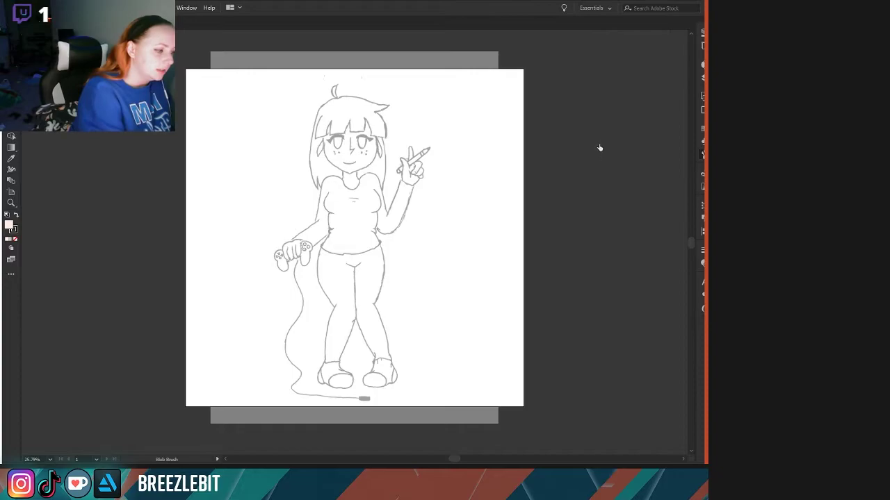
pyautogui.moveTo(297, 166)
pyautogui.mouseDown()
pyautogui.moveTo(243, 272)
pyautogui.moveTo(118, 305)
pyautogui.mouseUp()
pyautogui.hotkey('ctrl', 'z')
# - Swap the fill and stroke colours, try a wavy stroke running outward from the game controller, and undo it
pyautogui.hotkey('shift', 'x')
pyautogui.moveTo(264, 264)
pyautogui.mouseDown()
pyautogui.moveTo(228, 209)
pyautogui.moveTo(98, 189)
pyautogui.mouseUp()
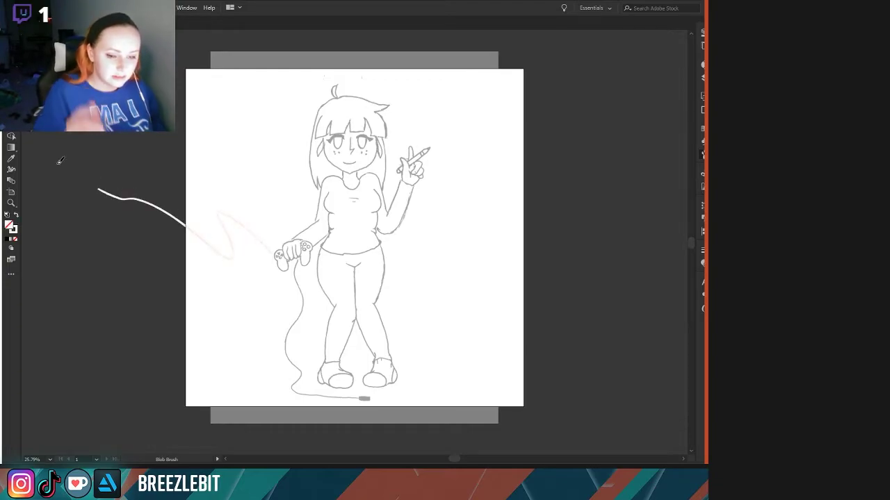
pyautogui.hotkey('ctrl', 'z')
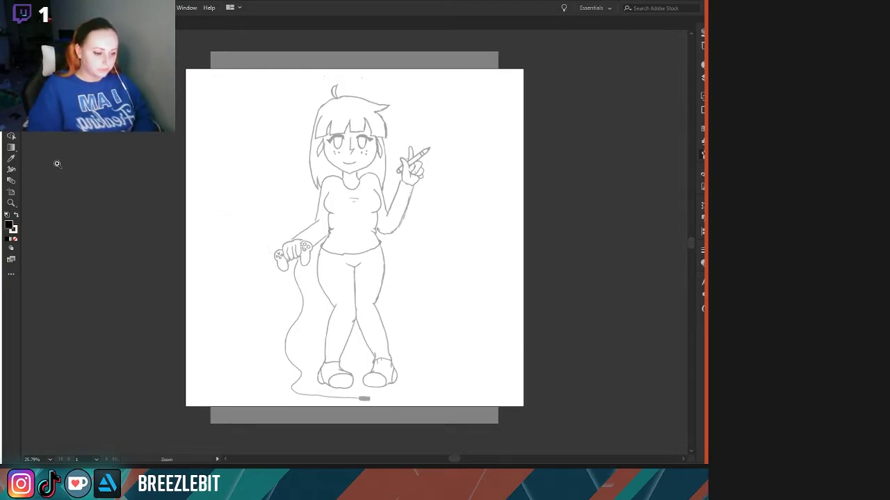
# - Paint the character's face and the forehead behind the fringe solid pale peach with the Blob Brush
pyautogui.scroll(4, 382, 187)
pyautogui.moveTo(350, 172); pyautogui.dragTo(325, 333)
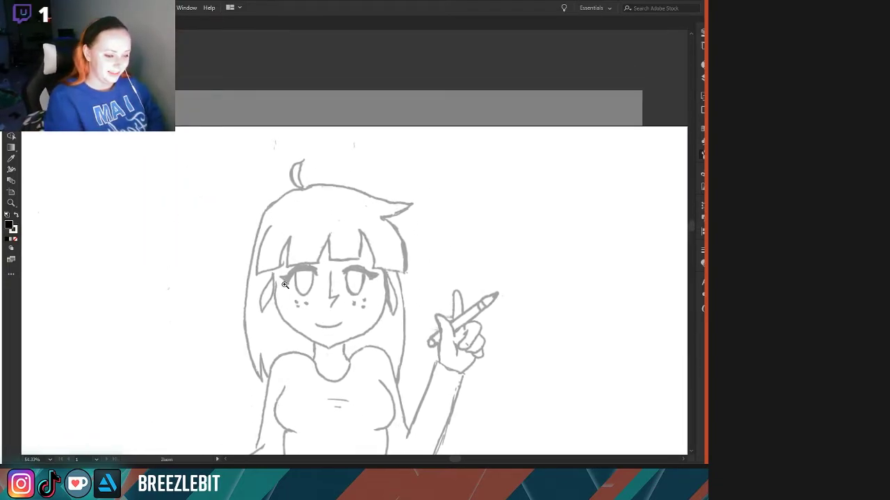
pyautogui.moveTo(290, 295); pyautogui.dragTo(314, 284)
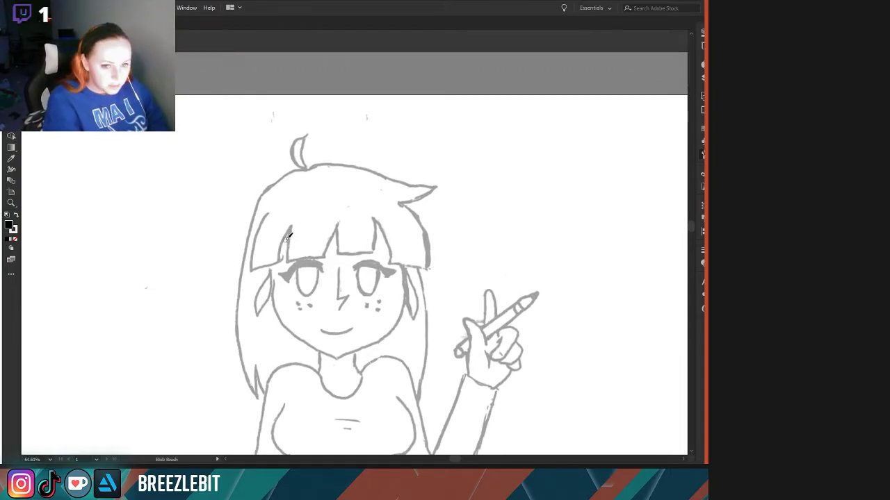
pyautogui.moveTo(282, 202)
pyautogui.mouseDown()
pyautogui.moveTo(279, 298)
pyautogui.moveTo(305, 333)
pyautogui.moveTo(342, 351)
pyautogui.moveTo(388, 322)
pyautogui.moveTo(400, 295)
pyautogui.moveTo(398, 242)
pyautogui.moveTo(357, 193)
pyautogui.moveTo(292, 213)
pyautogui.moveTo(283, 230)
pyautogui.moveTo(306, 197)
pyautogui.moveTo(382, 270)
pyautogui.moveTo(382, 303)
pyautogui.mouseUp()
pyautogui.moveTo(286, 265)
pyautogui.mouseDown()
pyautogui.moveTo(295, 305)
pyautogui.moveTo(293, 237)
pyautogui.moveTo(307, 258)
pyautogui.moveTo(297, 210)
pyautogui.moveTo(330, 224)
pyautogui.moveTo(328, 204)
pyautogui.moveTo(355, 210)
pyautogui.moveTo(376, 224)
pyautogui.mouseUp()
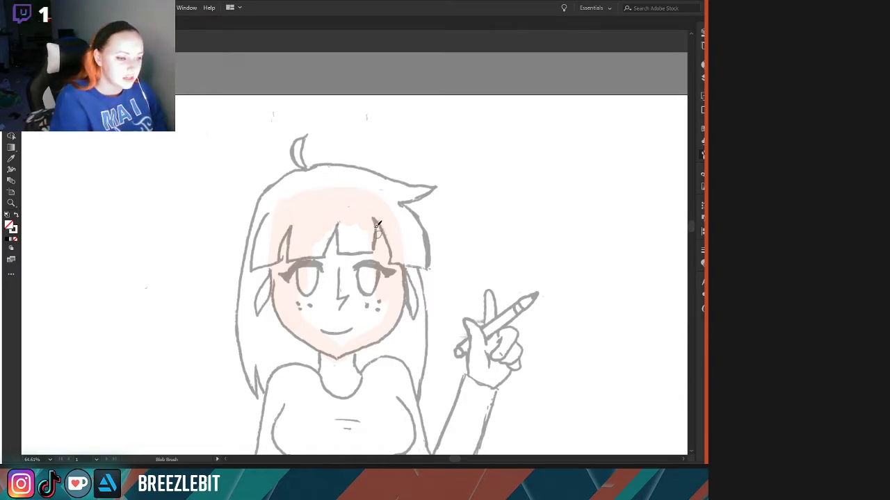
pyautogui.moveTo(392, 298)
pyautogui.mouseDown()
pyautogui.moveTo(376, 321)
pyautogui.moveTo(368, 287)
pyautogui.moveTo(350, 343)
pyautogui.moveTo(347, 312)
pyautogui.moveTo(325, 330)
pyautogui.moveTo(306, 263)
pyautogui.mouseUp()
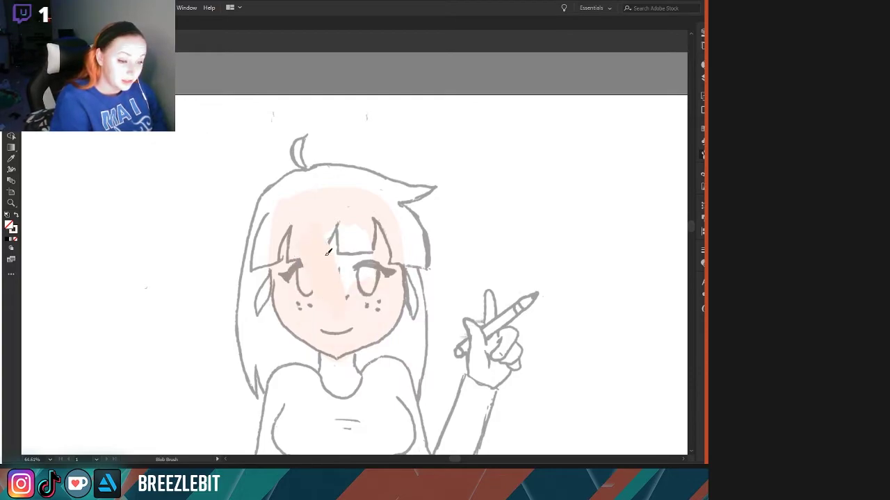
pyautogui.moveTo(354, 294)
pyautogui.mouseDown()
pyautogui.moveTo(339, 226)
pyautogui.moveTo(379, 260)
pyautogui.moveTo(340, 211)
pyautogui.mouseUp()
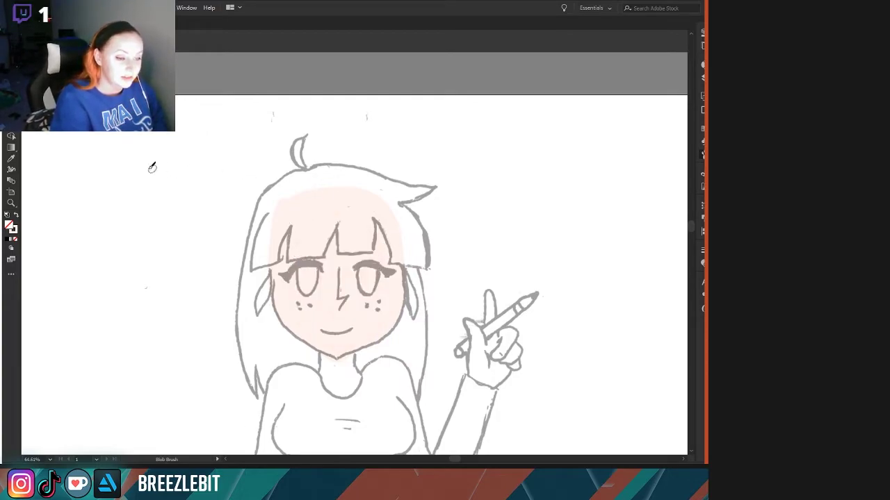
# - Paint the character's neck down to the shirt's neckline in the same pale peach
pyautogui.moveTo(210, 278); pyautogui.dragTo(215, 204)
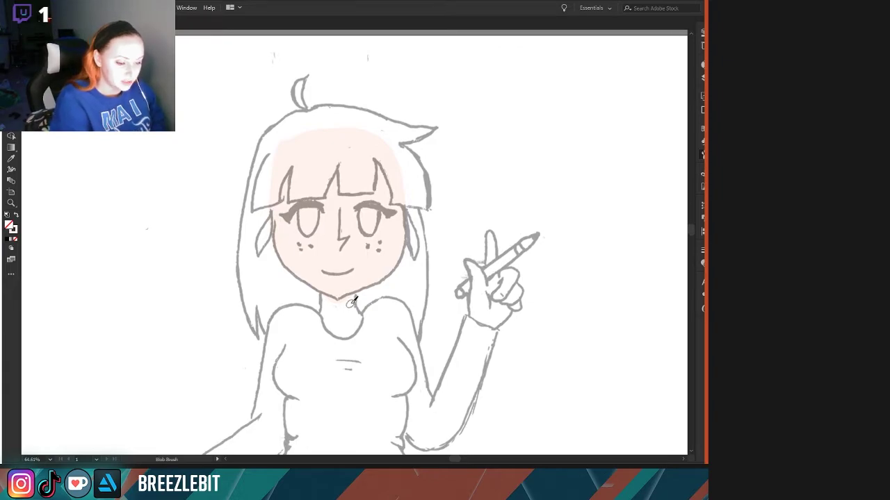
pyautogui.moveTo(357, 282)
pyautogui.mouseDown()
pyautogui.moveTo(361, 317)
pyautogui.moveTo(347, 296)
pyautogui.moveTo(323, 293)
pyautogui.moveTo(321, 341)
pyautogui.mouseUp()
pyautogui.moveTo(324, 288)
pyautogui.mouseDown()
pyautogui.moveTo(321, 334)
pyautogui.moveTo(319, 311)
pyautogui.moveTo(342, 296)
pyautogui.moveTo(347, 340)
pyautogui.moveTo(353, 316)
pyautogui.mouseUp()
pyautogui.scroll(2, 285, 319)
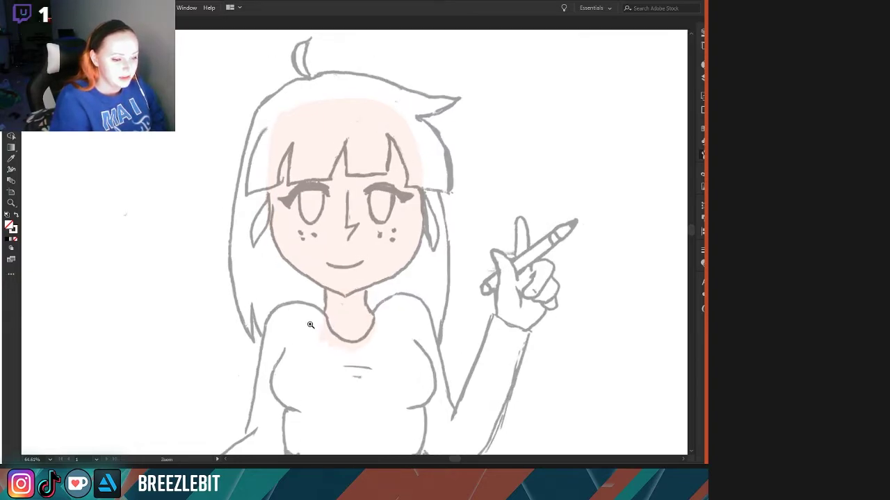
# - Erase the peach overspill below the shirt's neckline so the neck colour ends at the collar outline
pyautogui.click(702, 78)
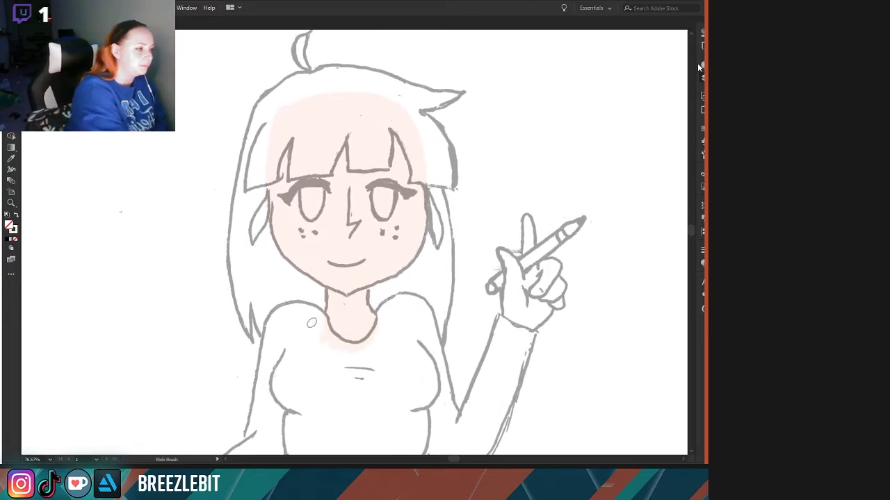
pyautogui.click(593, 77)
pyautogui.hotkey('ctrl', 'alt', '3')
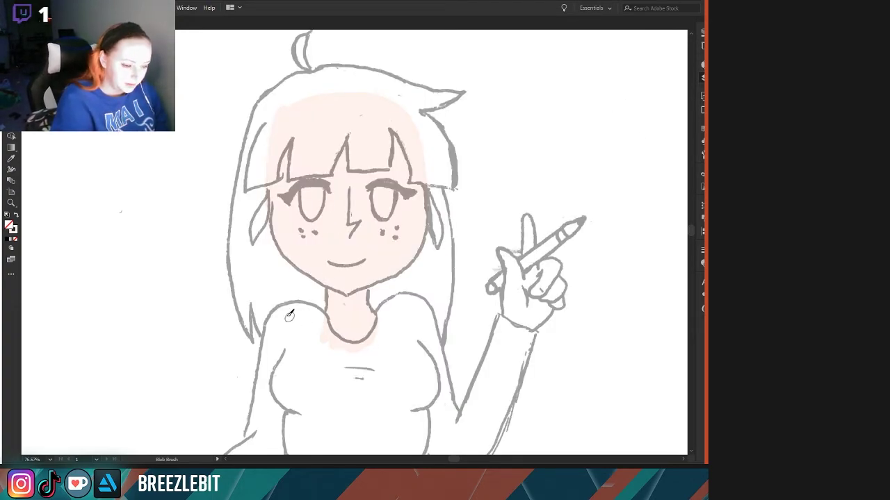
pyautogui.press('z')
pyautogui.moveTo(267, 307)
pyautogui.mouseDown()
pyautogui.moveTo(269, 317)
pyautogui.moveTo(370, 369)
pyautogui.moveTo(257, 340)
pyautogui.moveTo(227, 276)
pyautogui.mouseUp()
pyautogui.hotkey('shift', 'b')
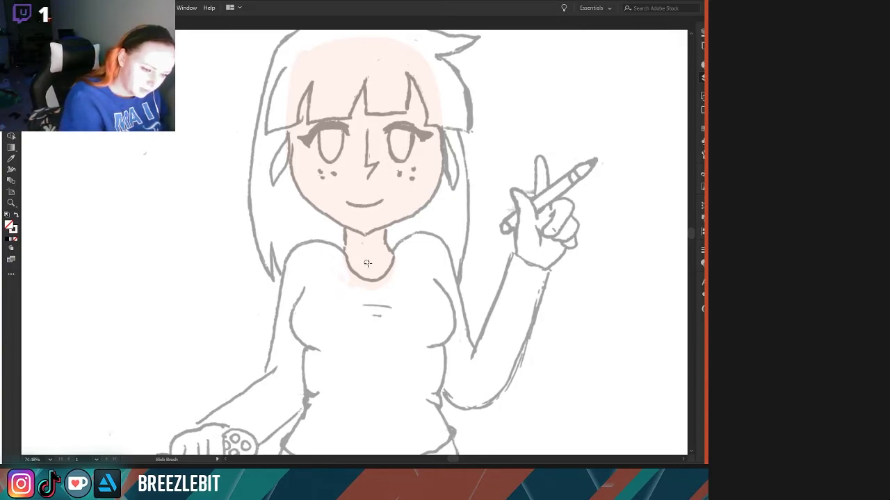
pyautogui.press('space')
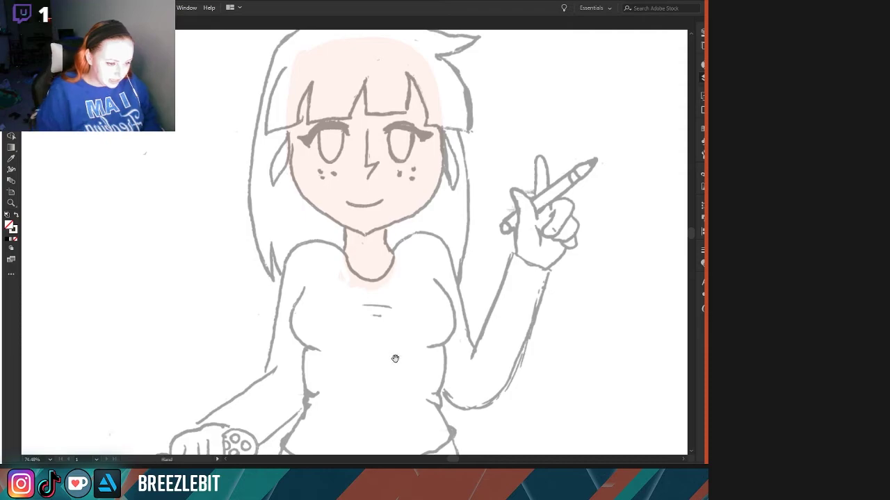
pyautogui.scroll(2, 352, 288)
pyautogui.scroll(2, 306, 265)
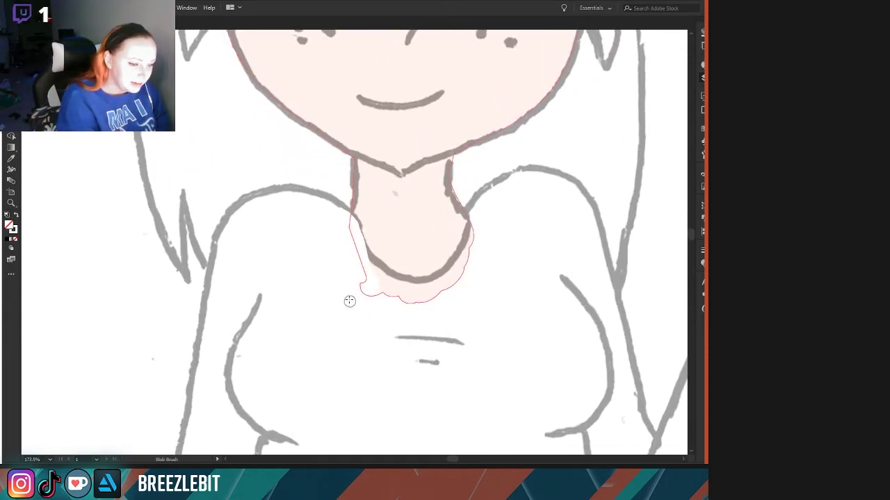
pyautogui.moveTo(351, 301); pyautogui.dragTo(348, 313)
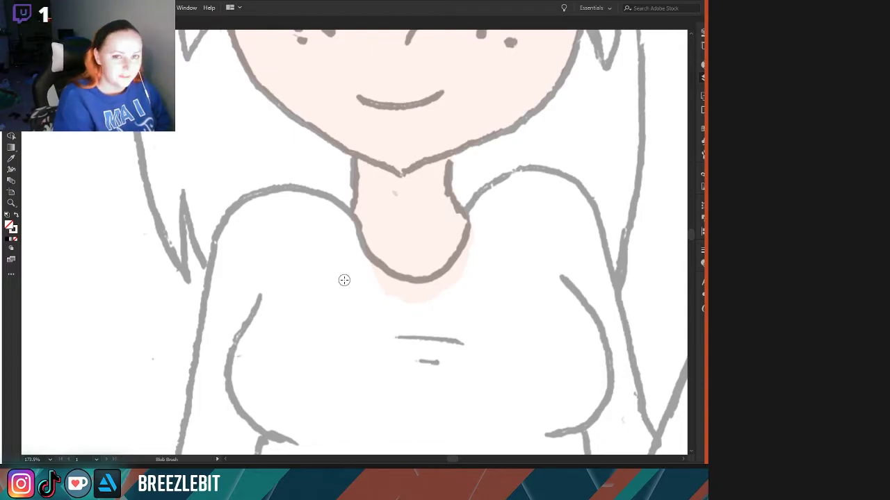
pyautogui.moveTo(361, 258); pyautogui.dragTo(401, 296)
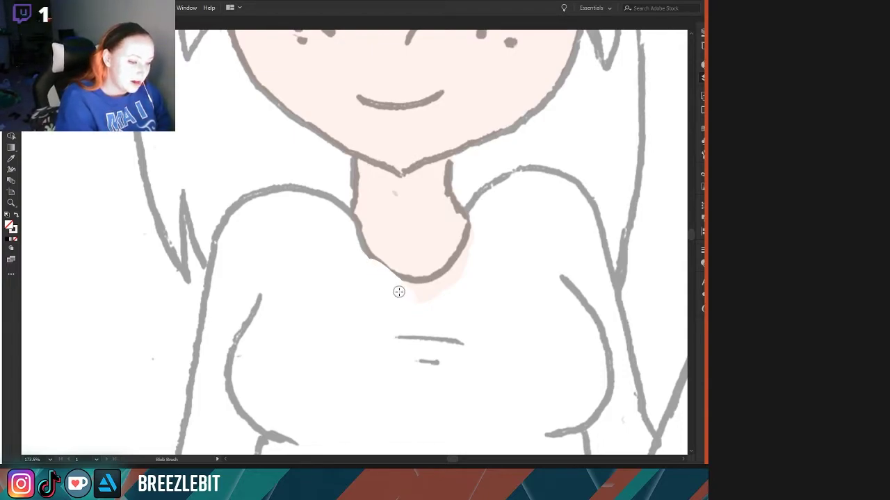
pyautogui.moveTo(474, 236)
pyautogui.mouseDown()
pyautogui.moveTo(434, 297)
pyautogui.moveTo(459, 266)
pyautogui.moveTo(424, 294)
pyautogui.moveTo(430, 284)
pyautogui.moveTo(389, 285)
pyautogui.mouseUp()
pyautogui.press('space')
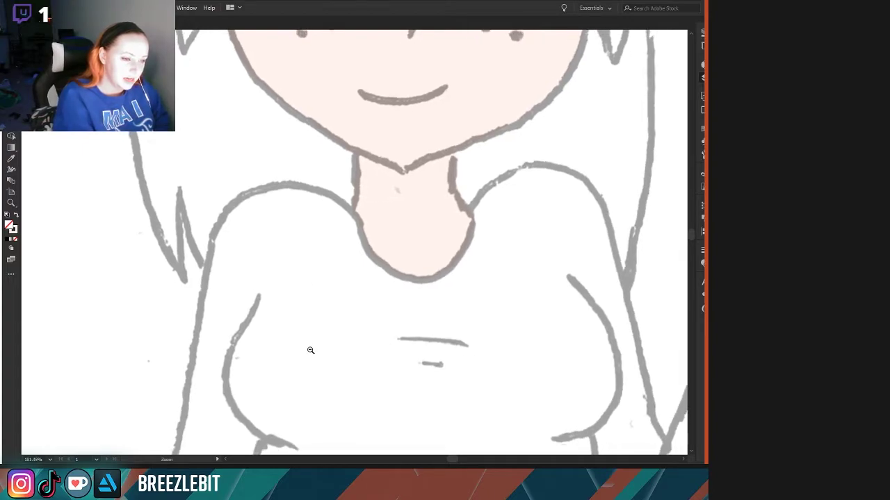
# - Paint the hand gripping the game controller solid pale peach with the Blob Brush, covering fingers, knuckles and thumb
pyautogui.scroll(-5, 309, 281)
pyautogui.moveTo(268, 271); pyautogui.dragTo(270, 237)
pyautogui.moveTo(210, 295); pyautogui.dragTo(284, 294)
pyautogui.moveTo(192, 347); pyautogui.dragTo(276, 250)
pyautogui.moveTo(244, 294); pyautogui.dragTo(288, 298)
pyautogui.moveTo(369, 258); pyautogui.dragTo(374, 285)
pyautogui.moveTo(371, 250)
pyautogui.mouseDown()
pyautogui.moveTo(363, 266)
pyautogui.moveTo(368, 288)
pyautogui.moveTo(378, 300)
pyautogui.moveTo(392, 291)
pyautogui.moveTo(385, 304)
pyautogui.moveTo(386, 239)
pyautogui.moveTo(369, 239)
pyautogui.moveTo(358, 281)
pyautogui.mouseUp()
pyautogui.moveTo(397, 237); pyautogui.dragTo(430, 233)
pyautogui.moveTo(424, 248)
pyautogui.mouseDown()
pyautogui.moveTo(419, 283)
pyautogui.moveTo(415, 236)
pyautogui.moveTo(388, 244)
pyautogui.moveTo(402, 244)
pyautogui.moveTo(408, 290)
pyautogui.mouseUp()
pyautogui.moveTo(322, 298)
pyautogui.mouseDown()
pyautogui.moveTo(366, 317)
pyautogui.moveTo(389, 306)
pyautogui.moveTo(292, 292)
pyautogui.mouseUp()
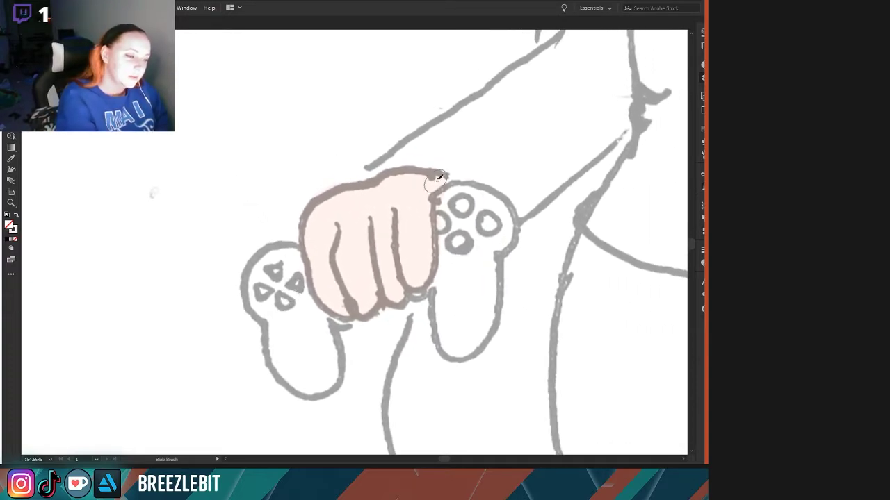
# - Clean up the peach edges of the controller hand around its thumb and wrist
pyautogui.moveTo(449, 168)
pyautogui.mouseDown()
pyautogui.moveTo(385, 164)
pyautogui.moveTo(311, 187)
pyautogui.moveTo(291, 206)
pyautogui.mouseUp()
pyautogui.moveTo(371, 167)
pyautogui.mouseDown()
pyautogui.moveTo(444, 170)
pyautogui.moveTo(461, 186)
pyautogui.moveTo(442, 206)
pyautogui.moveTo(438, 271)
pyautogui.mouseUp()
pyautogui.moveTo(448, 178)
pyautogui.mouseDown()
pyautogui.moveTo(418, 174)
pyautogui.moveTo(306, 203)
pyautogui.moveTo(364, 188)
pyautogui.moveTo(339, 189)
pyautogui.moveTo(369, 172)
pyautogui.moveTo(322, 183)
pyautogui.mouseUp()
pyautogui.hotkey('ctrl', 'z')
pyautogui.hotkey('shift', 'e')
pyautogui.hotkey('ctrl', 'shift', 'z')
# - Paint the raised hand holding the pencil solid pale peach and tidy the edge below its little finger
pyautogui.moveTo(173, 230); pyautogui.dragTo(77, 250)
pyautogui.moveTo(333, 195); pyautogui.dragTo(217, 395)
pyautogui.scroll(4, 217, 395)
pyautogui.moveTo(335, 398); pyautogui.dragTo(333, 398)
pyautogui.moveTo(314, 273)
pyautogui.mouseDown()
pyautogui.moveTo(313, 287)
pyautogui.moveTo(296, 254)
pyautogui.moveTo(299, 278)
pyautogui.moveTo(322, 278)
pyautogui.moveTo(340, 346)
pyautogui.mouseUp()
pyautogui.moveTo(338, 210)
pyautogui.mouseDown()
pyautogui.moveTo(338, 201)
pyautogui.moveTo(349, 299)
pyautogui.moveTo(333, 243)
pyautogui.moveTo(338, 203)
pyautogui.mouseUp()
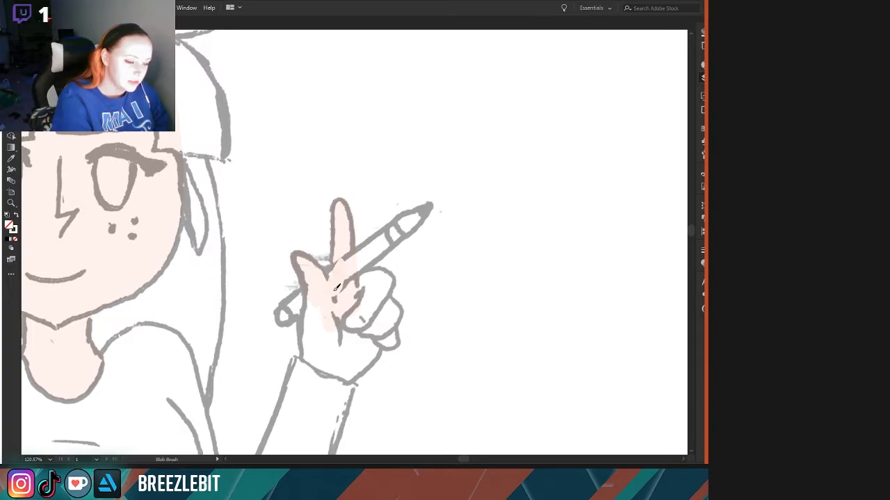
pyautogui.moveTo(365, 282)
pyautogui.mouseDown()
pyautogui.moveTo(339, 343)
pyautogui.moveTo(323, 334)
pyautogui.moveTo(322, 303)
pyautogui.moveTo(317, 322)
pyautogui.mouseUp()
pyautogui.moveTo(311, 289)
pyautogui.mouseDown()
pyautogui.moveTo(312, 351)
pyautogui.moveTo(337, 366)
pyautogui.moveTo(363, 365)
pyautogui.moveTo(376, 340)
pyautogui.moveTo(385, 341)
pyautogui.moveTo(392, 314)
pyautogui.moveTo(383, 303)
pyautogui.moveTo(363, 348)
pyautogui.moveTo(344, 353)
pyautogui.moveTo(331, 322)
pyautogui.moveTo(395, 340)
pyautogui.mouseUp()
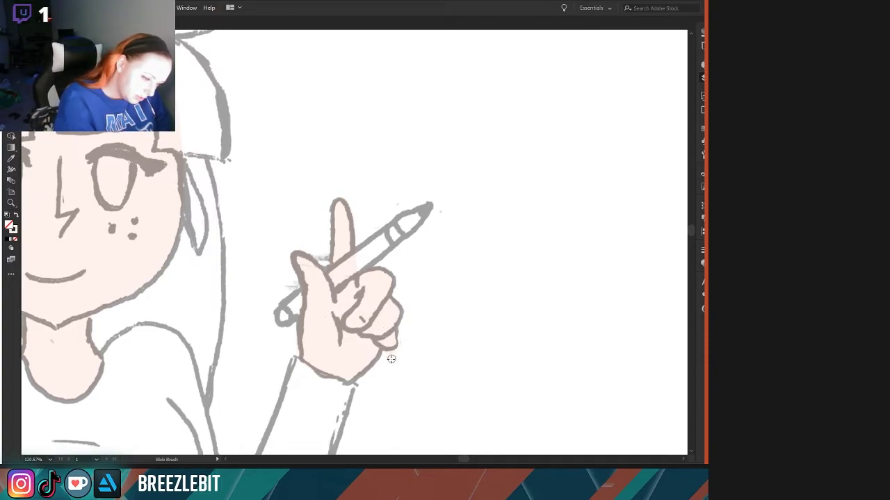
pyautogui.moveTo(386, 355); pyautogui.dragTo(379, 357)
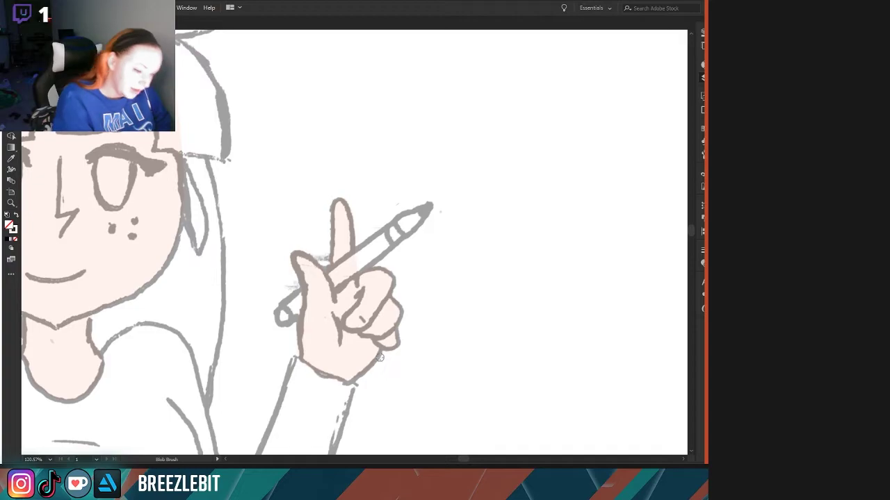
# - Erase the peach from the pencil between the raised finger and the palm, undoing the last erasing stroke
pyautogui.press('z')
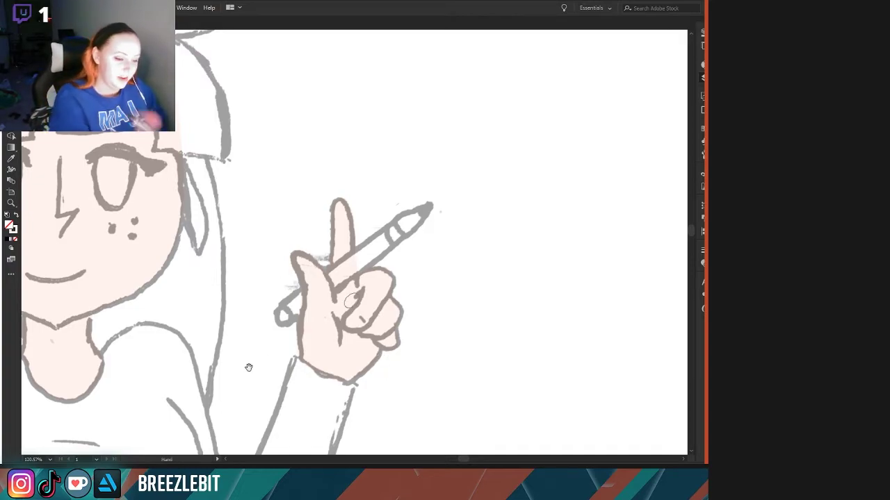
pyautogui.hotkey('shift', 'b')
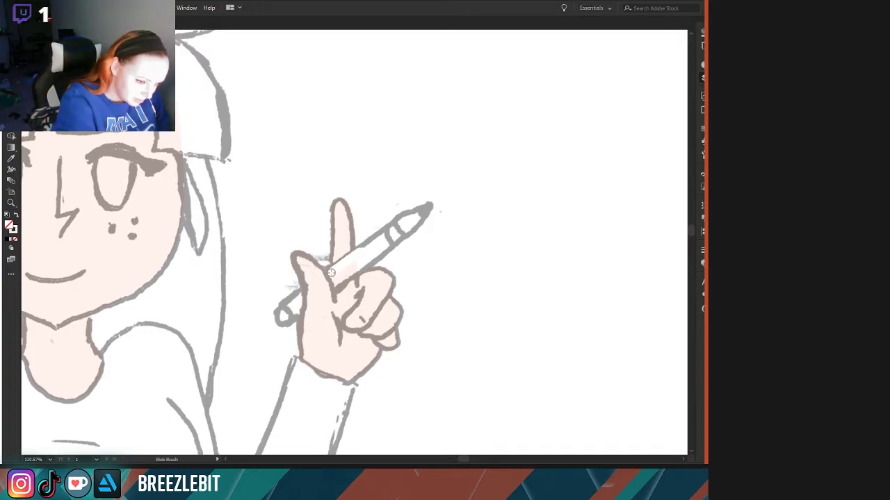
pyautogui.moveTo(336, 287)
pyautogui.mouseDown()
pyautogui.moveTo(357, 271)
pyautogui.moveTo(335, 280)
pyautogui.mouseUp()
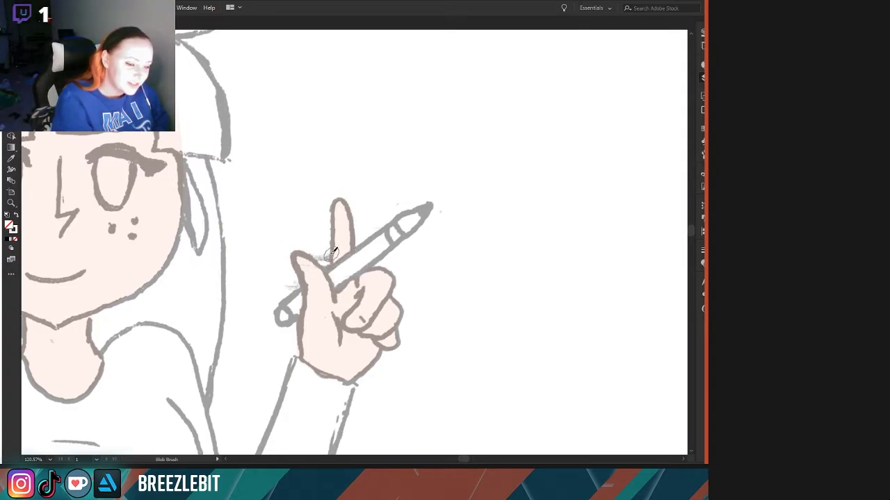
pyautogui.press('space')
pyautogui.hotkey('ctrl', 'space')
pyautogui.moveTo(277, 231)
pyautogui.mouseDown()
pyautogui.moveTo(224, 218)
pyautogui.moveTo(353, 257)
pyautogui.mouseUp()
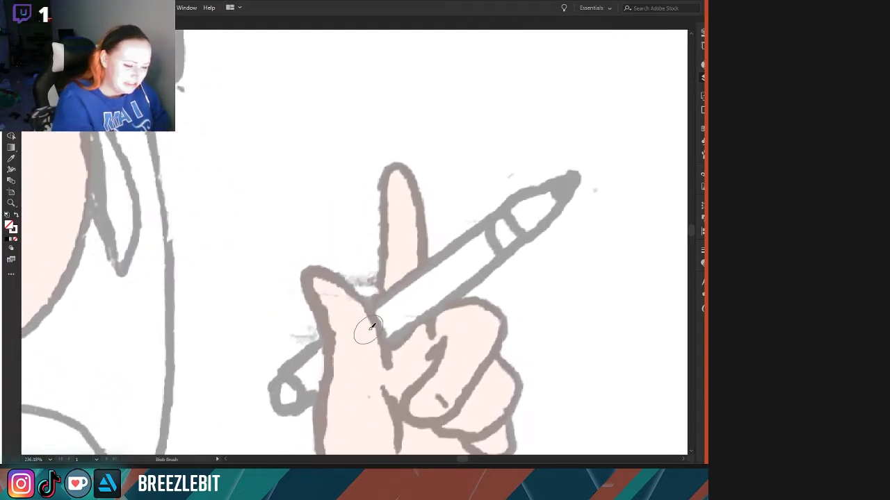
pyautogui.hotkey('shift', 'e')
pyautogui.moveTo(373, 296); pyautogui.dragTo(375, 306)
pyautogui.hotkey('ctrl', 'z')
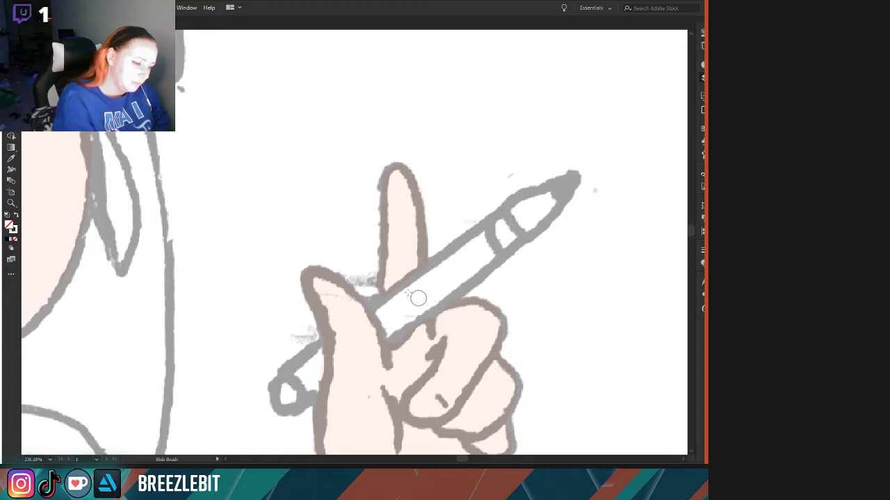
# - Switch the Blob Brush stroke colour from peach to a reddish brown for the character's hair
pyautogui.scroll(-3, 298, 268)
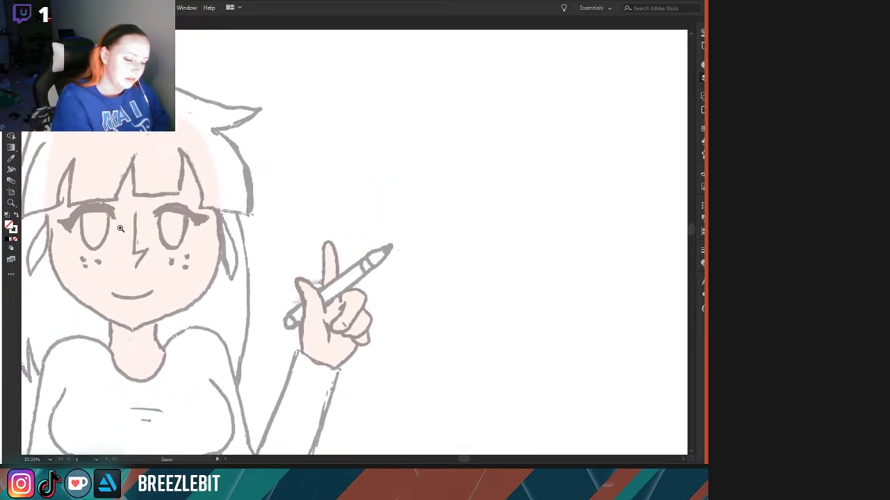
pyautogui.moveTo(94, 248); pyautogui.dragTo(288, 292)
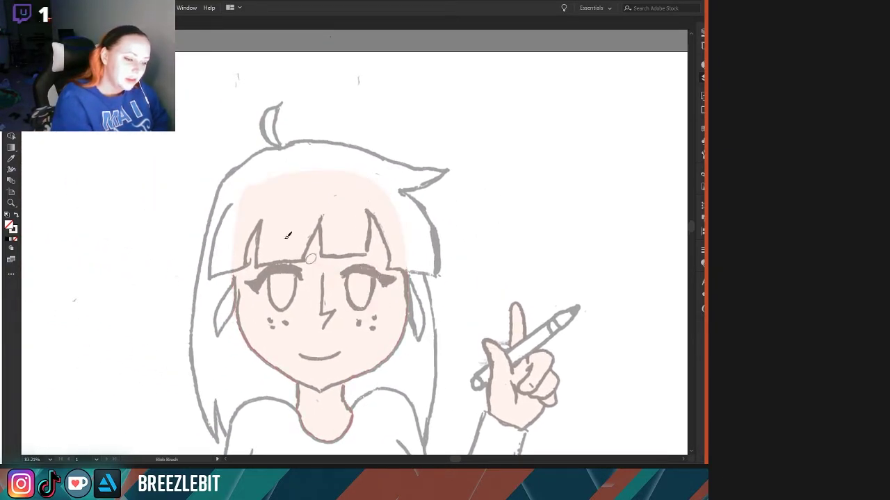
pyautogui.scroll(-3, 243, 262)
pyautogui.hotkey('shift', 'b')
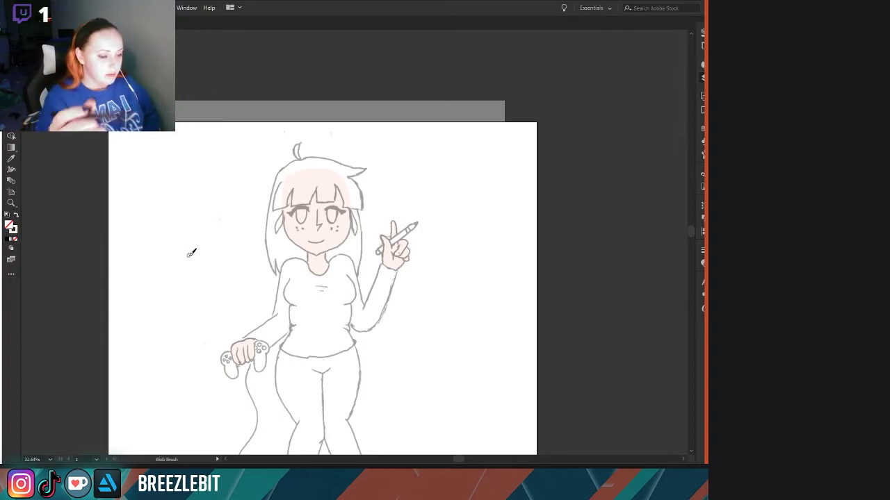
pyautogui.press('z')
pyautogui.moveTo(205, 272)
pyautogui.mouseDown()
pyautogui.moveTo(143, 207)
pyautogui.moveTo(306, 323)
pyautogui.moveTo(223, 415)
pyautogui.mouseUp()
pyautogui.press('space')
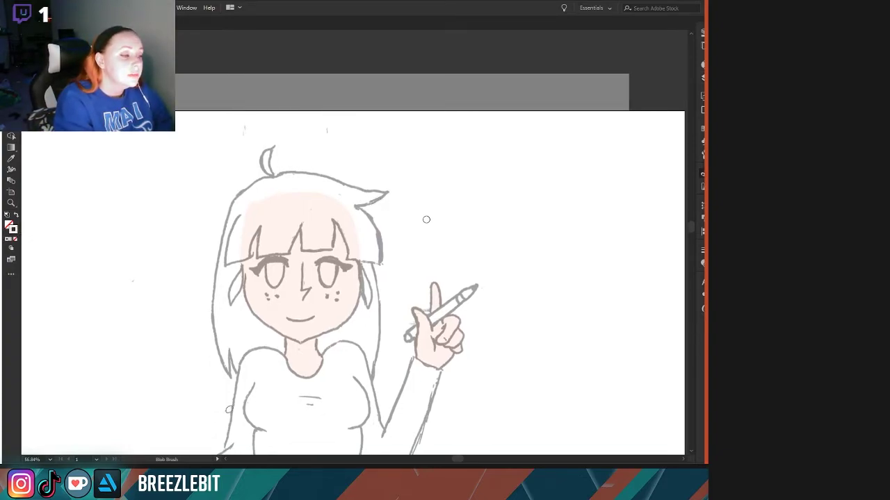
pyautogui.press('x')
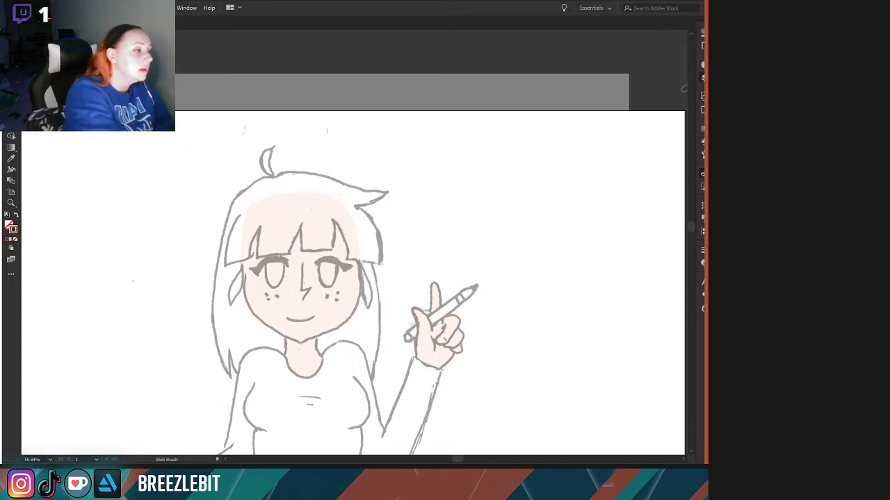
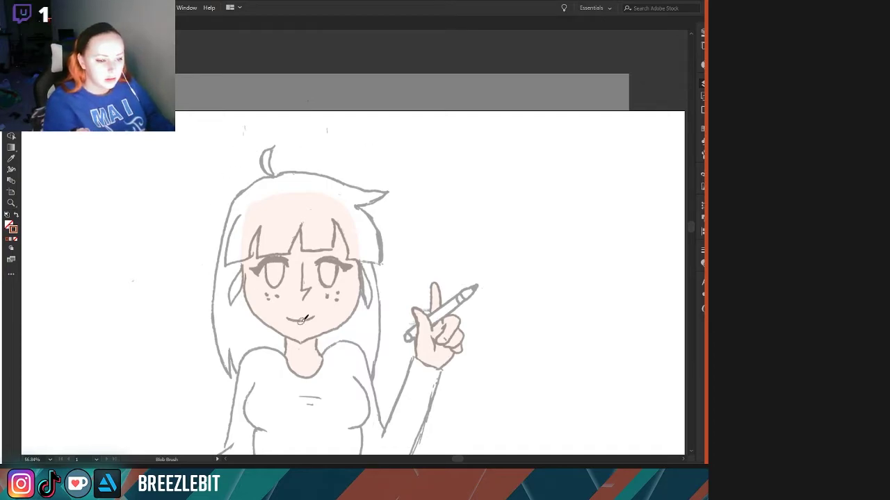
# - Paint reddish-brown strokes over the hair left of the fringe and trim them along the fringe's edge
pyautogui.scroll(2, 240, 290)
pyautogui.moveTo(237, 253); pyautogui.dragTo(226, 326)
pyautogui.moveTo(237, 229)
pyautogui.mouseDown()
pyautogui.moveTo(230, 274)
pyautogui.moveTo(234, 243)
pyautogui.moveTo(234, 257)
pyautogui.moveTo(219, 250)
pyautogui.moveTo(241, 174)
pyautogui.mouseUp()
pyautogui.moveTo(263, 171)
pyautogui.mouseDown()
pyautogui.moveTo(270, 168)
pyautogui.moveTo(249, 243)
pyautogui.moveTo(268, 194)
pyautogui.mouseUp()
pyautogui.keyDown('ctrl'); pyautogui.click(191, 260); pyautogui.keyUp('ctrl')
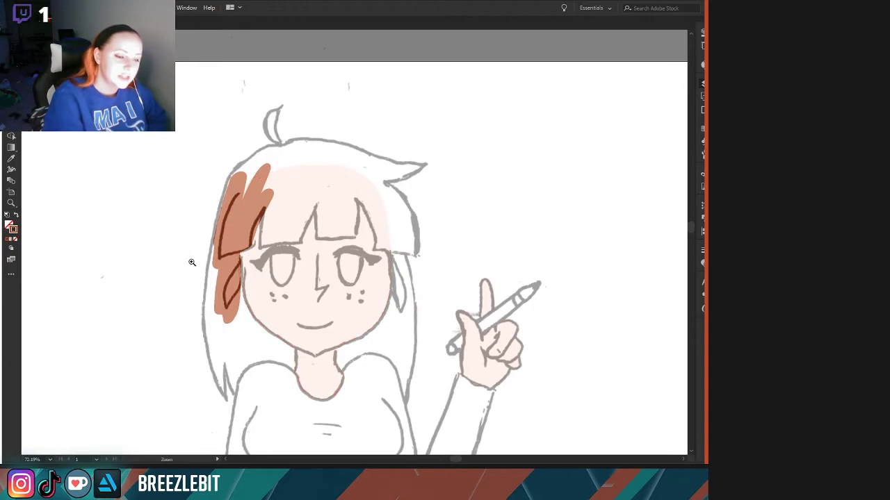
pyautogui.moveTo(190, 260); pyautogui.dragTo(240, 266)
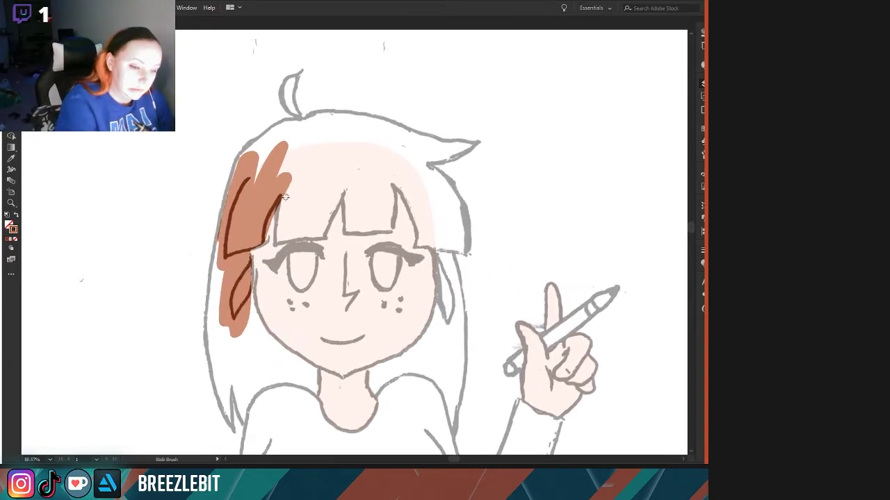
pyautogui.moveTo(285, 197)
pyautogui.mouseDown()
pyautogui.moveTo(272, 221)
pyautogui.moveTo(294, 173)
pyautogui.moveTo(265, 244)
pyautogui.mouseUp()
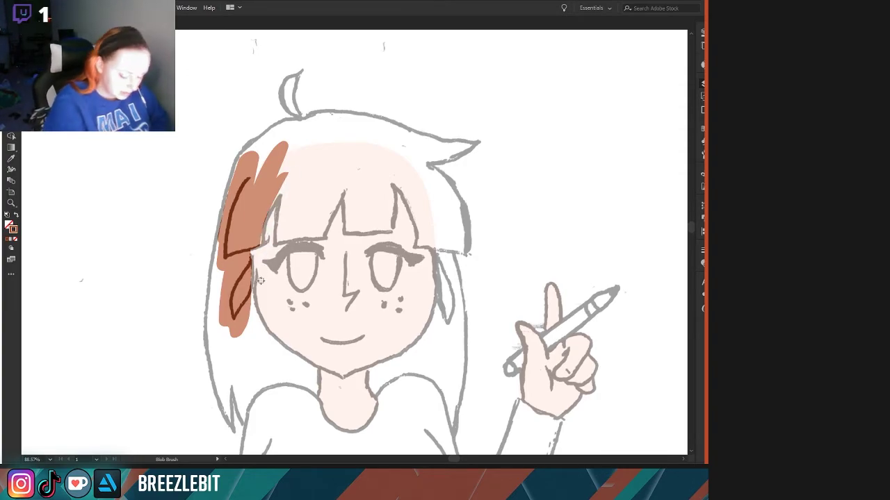
# - Extend the brown hair down beside the cheek and out to the left outer hair outline
pyautogui.scroll(3, 260, 280)
pyautogui.moveTo(265, 216); pyautogui.dragTo(277, 388)
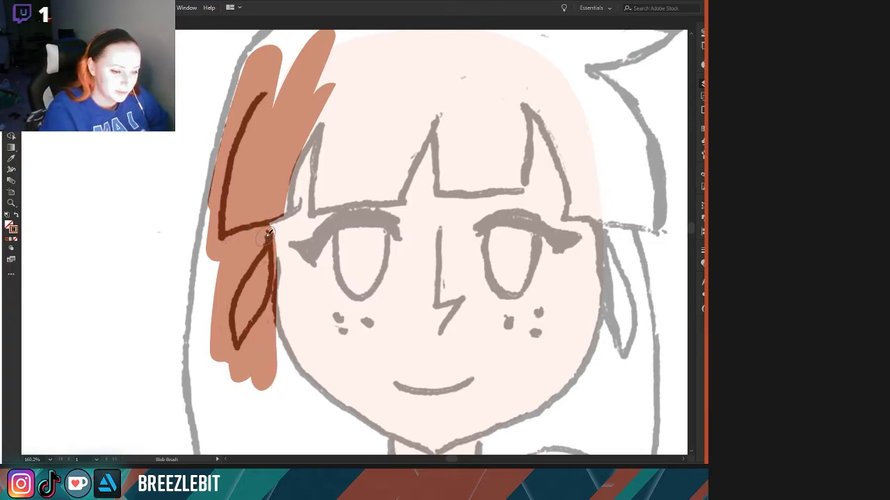
pyautogui.moveTo(268, 269); pyautogui.dragTo(267, 313)
pyautogui.moveTo(214, 264)
pyautogui.mouseDown()
pyautogui.moveTo(237, 156)
pyautogui.moveTo(206, 340)
pyautogui.moveTo(207, 420)
pyautogui.mouseUp()
pyautogui.press('space')
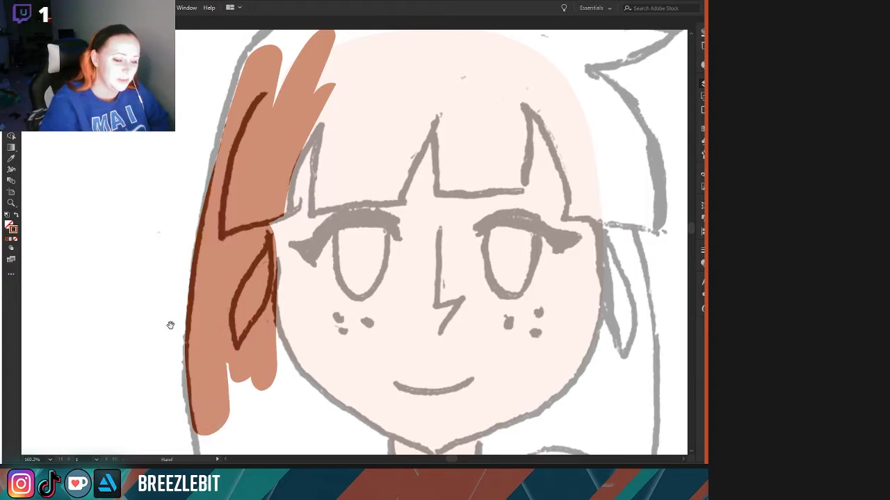
# - Fill the lower left hair with brown, following the jawline to the neck and reaching the inner pointed tip
pyautogui.moveTo(173, 330); pyautogui.dragTo(156, 212)
pyautogui.moveTo(206, 248)
pyautogui.mouseDown()
pyautogui.moveTo(217, 269)
pyautogui.moveTo(215, 308)
pyautogui.moveTo(188, 306)
pyautogui.moveTo(185, 234)
pyautogui.moveTo(200, 387)
pyautogui.mouseUp()
pyautogui.moveTo(215, 319)
pyautogui.mouseDown()
pyautogui.moveTo(202, 377)
pyautogui.moveTo(219, 310)
pyautogui.mouseUp()
pyautogui.moveTo(253, 214); pyautogui.dragTo(266, 259)
pyautogui.hotkey('ctrl', 'z')
pyautogui.moveTo(243, 177)
pyautogui.mouseDown()
pyautogui.moveTo(280, 271)
pyautogui.moveTo(326, 313)
pyautogui.moveTo(365, 323)
pyautogui.mouseUp()
pyautogui.moveTo(268, 299)
pyautogui.mouseDown()
pyautogui.moveTo(240, 243)
pyautogui.moveTo(231, 353)
pyautogui.mouseUp()
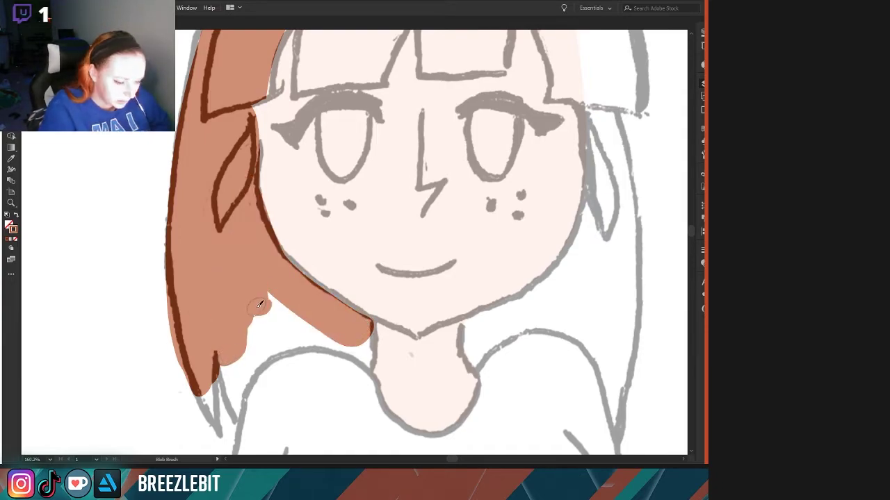
pyautogui.moveTo(265, 287)
pyautogui.mouseDown()
pyautogui.moveTo(261, 344)
pyautogui.moveTo(265, 302)
pyautogui.moveTo(256, 335)
pyautogui.moveTo(220, 361)
pyautogui.moveTo(238, 422)
pyautogui.moveTo(264, 329)
pyautogui.moveTo(234, 402)
pyautogui.mouseUp()
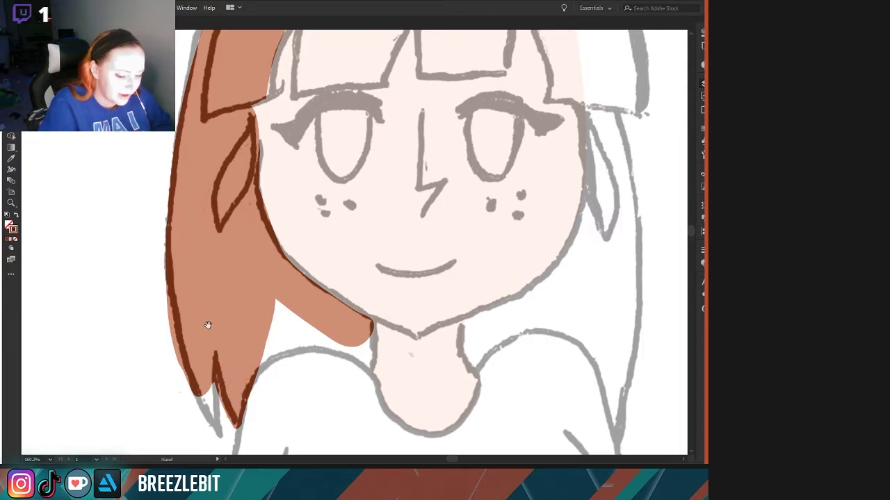
# - Fill the outer pointed hair tip on the left with brown and refine the notch between both tips
pyautogui.scroll(-2, 211, 318)
pyautogui.moveTo(214, 292); pyautogui.dragTo(212, 356)
pyautogui.moveTo(214, 310)
pyautogui.mouseDown()
pyautogui.moveTo(217, 377)
pyautogui.moveTo(201, 342)
pyautogui.moveTo(210, 348)
pyautogui.mouseUp()
pyautogui.moveTo(161, 235)
pyautogui.mouseDown()
pyautogui.moveTo(179, 326)
pyautogui.moveTo(216, 379)
pyautogui.mouseUp()
# - Paint the hair under the jaw brown up to the neck outline and close the gaps along the jawline
pyautogui.scroll(2, 174, 334)
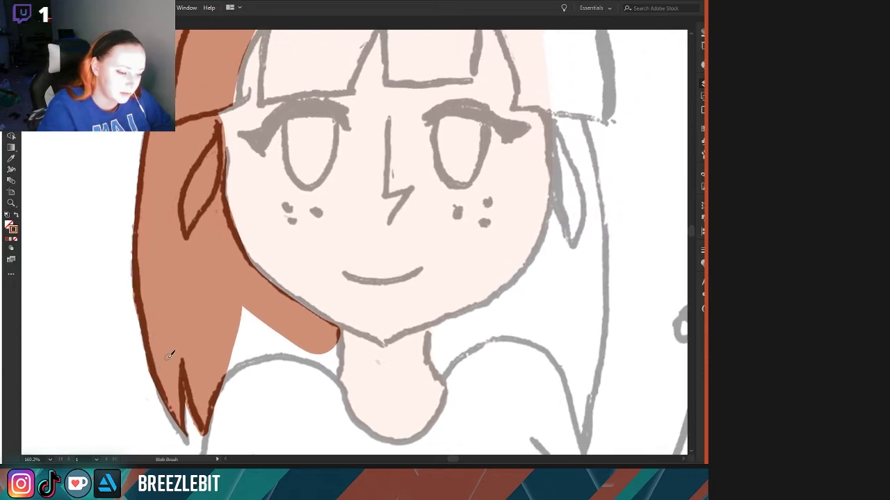
pyautogui.moveTo(338, 333)
pyautogui.mouseDown()
pyautogui.moveTo(339, 363)
pyautogui.moveTo(230, 301)
pyautogui.mouseUp()
pyautogui.moveTo(332, 358)
pyautogui.mouseDown()
pyautogui.moveTo(325, 344)
pyautogui.moveTo(232, 292)
pyautogui.mouseUp()
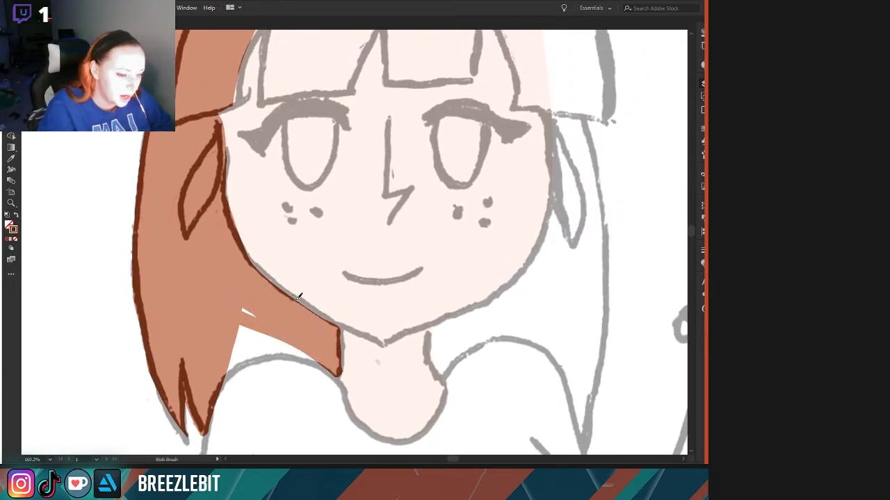
pyautogui.moveTo(336, 321); pyautogui.dragTo(255, 264)
pyautogui.moveTo(252, 312)
pyautogui.mouseDown()
pyautogui.moveTo(241, 303)
pyautogui.moveTo(245, 328)
pyautogui.mouseUp()
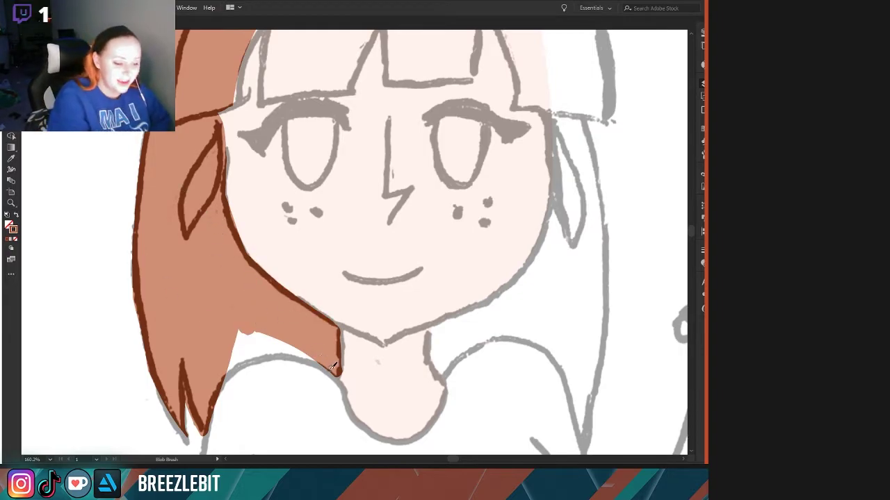
# - Fill the remaining brown hair above the left shoulder and trim the overspill along the shoulder outline
pyautogui.moveTo(335, 371)
pyautogui.mouseDown()
pyautogui.moveTo(281, 348)
pyautogui.moveTo(233, 344)
pyautogui.moveTo(222, 327)
pyautogui.mouseUp()
pyautogui.moveTo(271, 349)
pyautogui.mouseDown()
pyautogui.moveTo(205, 376)
pyautogui.moveTo(208, 389)
pyautogui.mouseUp()
pyautogui.moveTo(119, 325); pyautogui.dragTo(157, 246)
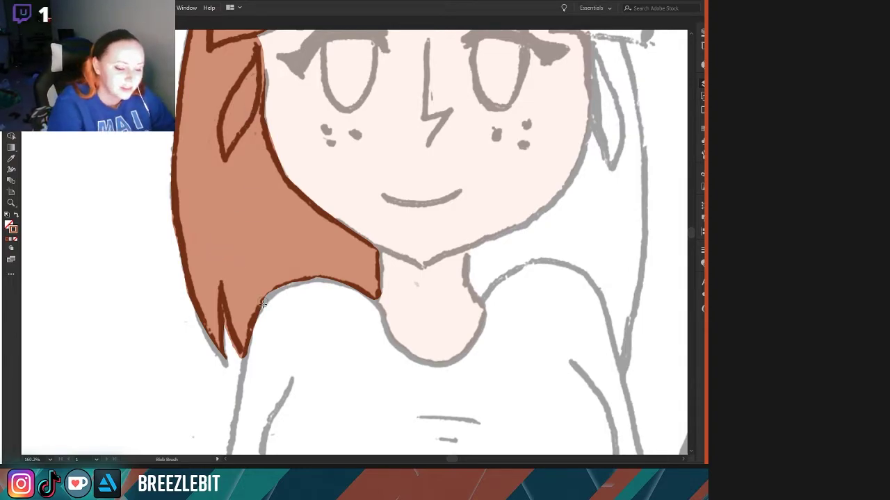
pyautogui.moveTo(245, 360)
pyautogui.mouseDown()
pyautogui.moveTo(273, 297)
pyautogui.moveTo(312, 285)
pyautogui.moveTo(377, 315)
pyautogui.mouseUp()
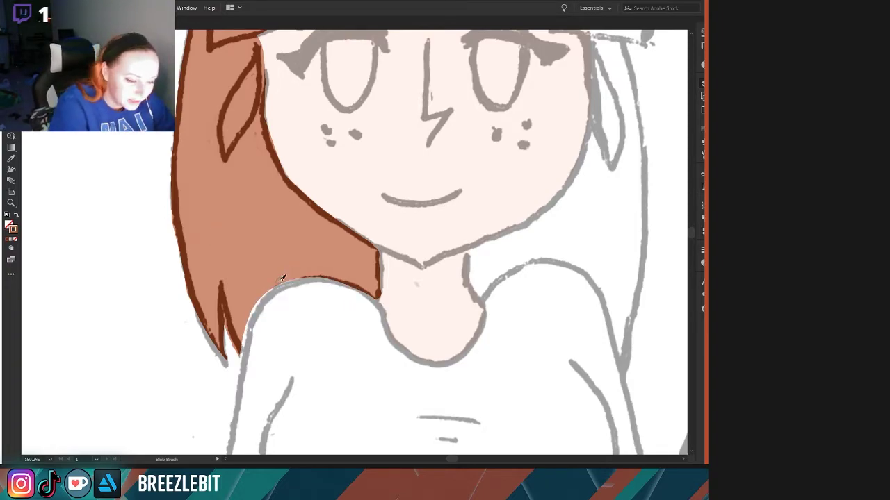
# - Finish the brown hair edge along the left shoulder and paint the strand by the right ear and the outer right fringe
pyautogui.moveTo(272, 286)
pyautogui.mouseDown()
pyautogui.moveTo(251, 309)
pyautogui.moveTo(242, 351)
pyautogui.mouseUp()
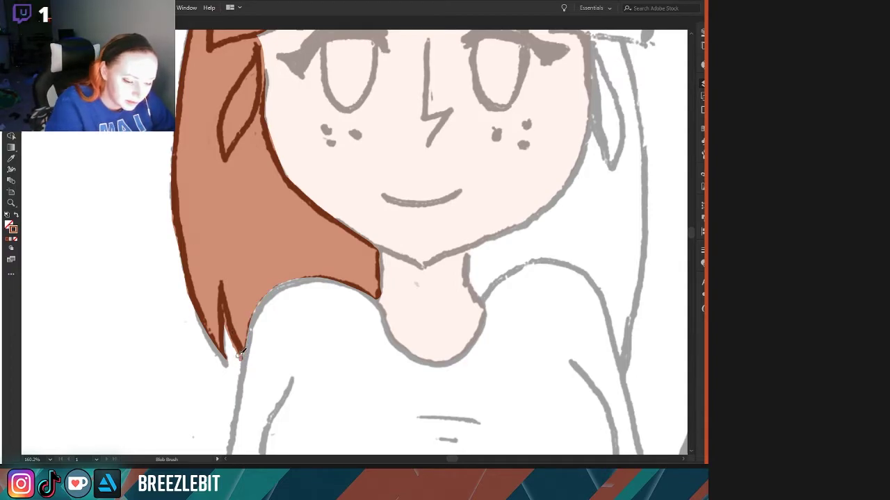
pyautogui.press('space')
pyautogui.moveTo(224, 348); pyautogui.dragTo(132, 411)
pyautogui.moveTo(349, 396); pyautogui.dragTo(340, 419)
pyautogui.moveTo(461, 306); pyautogui.dragTo(401, 423)
pyautogui.moveTo(429, 230)
pyautogui.mouseDown()
pyautogui.moveTo(447, 355)
pyautogui.moveTo(441, 294)
pyautogui.moveTo(438, 345)
pyautogui.moveTo(451, 337)
pyautogui.moveTo(455, 348)
pyautogui.moveTo(459, 227)
pyautogui.mouseUp()
pyautogui.moveTo(468, 265)
pyautogui.mouseDown()
pyautogui.moveTo(484, 345)
pyautogui.moveTo(484, 413)
pyautogui.moveTo(437, 207)
pyautogui.moveTo(440, 226)
pyautogui.moveTo(457, 168)
pyautogui.moveTo(464, 233)
pyautogui.moveTo(473, 239)
pyautogui.moveTo(396, 230)
pyautogui.moveTo(383, 147)
pyautogui.moveTo(352, 106)
pyautogui.moveTo(380, 149)
pyautogui.moveTo(398, 217)
pyautogui.mouseUp()
pyautogui.moveTo(356, 102)
pyautogui.mouseDown()
pyautogui.moveTo(391, 129)
pyautogui.moveTo(425, 190)
pyautogui.moveTo(415, 124)
pyautogui.mouseUp()
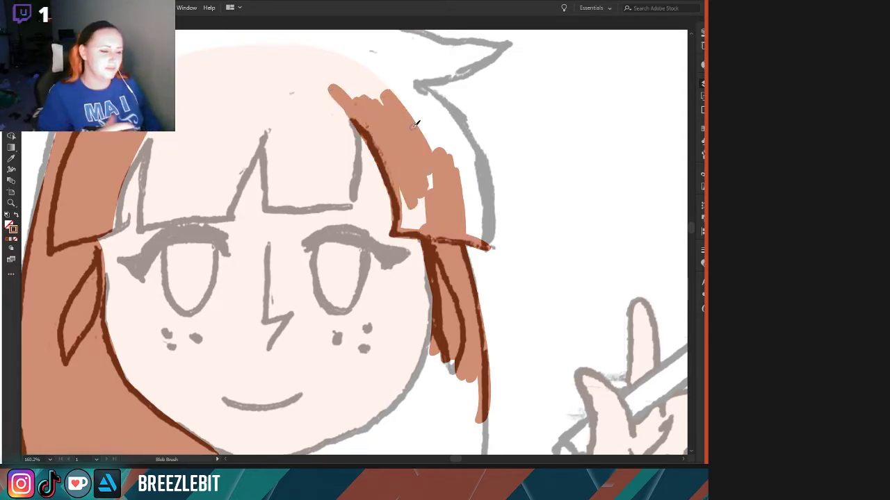
# - Fill the two right fringe sections with brown, trace the middle section's lower edges and complete the inner edge of the left one
pyautogui.moveTo(405, 70)
pyautogui.mouseDown()
pyautogui.moveTo(463, 129)
pyautogui.moveTo(493, 237)
pyautogui.moveTo(487, 244)
pyautogui.moveTo(487, 170)
pyautogui.moveTo(472, 133)
pyautogui.moveTo(437, 92)
pyautogui.moveTo(436, 110)
pyautogui.moveTo(425, 108)
pyautogui.moveTo(369, 53)
pyautogui.moveTo(364, 65)
pyautogui.moveTo(390, 116)
pyautogui.moveTo(378, 120)
pyautogui.moveTo(329, 77)
pyautogui.moveTo(358, 72)
pyautogui.moveTo(449, 171)
pyautogui.moveTo(426, 102)
pyautogui.moveTo(457, 144)
pyautogui.moveTo(480, 206)
pyautogui.moveTo(473, 188)
pyautogui.moveTo(472, 229)
pyautogui.moveTo(453, 168)
pyautogui.moveTo(436, 174)
pyautogui.moveTo(434, 220)
pyautogui.moveTo(425, 175)
pyautogui.moveTo(447, 217)
pyautogui.moveTo(439, 190)
pyautogui.moveTo(420, 204)
pyautogui.moveTo(413, 227)
pyautogui.moveTo(395, 187)
pyautogui.mouseUp()
pyautogui.moveTo(347, 91)
pyautogui.mouseDown()
pyautogui.moveTo(354, 198)
pyautogui.moveTo(270, 204)
pyautogui.moveTo(264, 120)
pyautogui.moveTo(271, 77)
pyautogui.moveTo(293, 131)
pyautogui.moveTo(299, 61)
pyautogui.moveTo(324, 102)
pyautogui.moveTo(357, 129)
pyautogui.moveTo(348, 199)
pyautogui.moveTo(341, 173)
pyautogui.moveTo(338, 198)
pyautogui.moveTo(322, 166)
pyautogui.moveTo(324, 199)
pyautogui.moveTo(297, 164)
pyautogui.moveTo(300, 190)
pyautogui.moveTo(289, 193)
pyautogui.moveTo(274, 152)
pyautogui.moveTo(289, 168)
pyautogui.moveTo(290, 146)
pyautogui.moveTo(307, 142)
pyautogui.moveTo(311, 152)
pyautogui.moveTo(313, 130)
pyautogui.moveTo(327, 155)
pyautogui.moveTo(332, 121)
pyautogui.moveTo(341, 143)
pyautogui.moveTo(324, 292)
pyautogui.moveTo(343, 314)
pyautogui.mouseUp()
pyautogui.moveTo(321, 200)
pyautogui.mouseDown()
pyautogui.moveTo(273, 295)
pyautogui.moveTo(184, 314)
pyautogui.moveTo(203, 141)
pyautogui.moveTo(191, 229)
pyautogui.mouseUp()
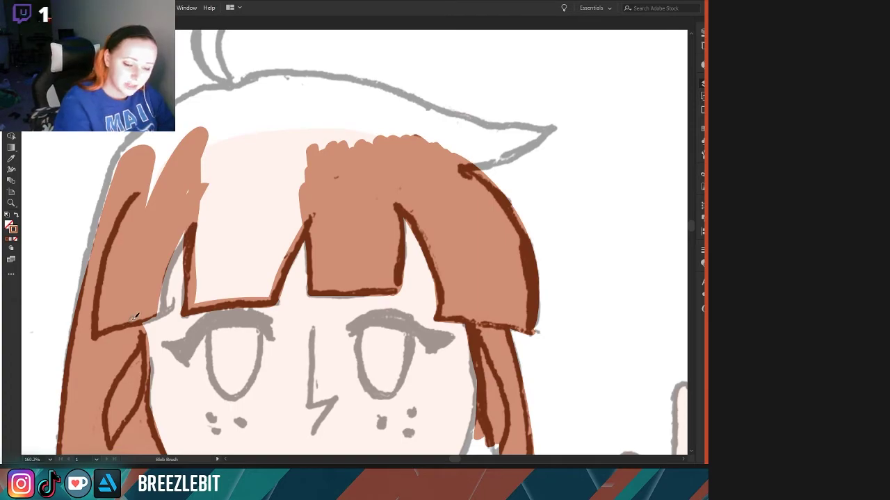
pyautogui.moveTo(186, 311); pyautogui.dragTo(230, 162)
pyautogui.moveTo(177, 257)
pyautogui.mouseDown()
pyautogui.moveTo(182, 242)
pyautogui.moveTo(178, 311)
pyautogui.mouseUp()
pyautogui.moveTo(196, 223); pyautogui.dragTo(156, 319)
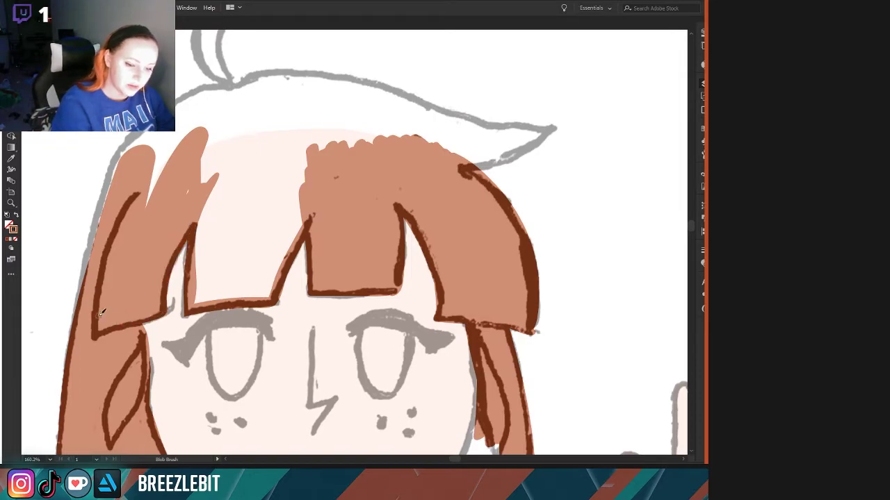
# - Paint the curved loose lock on top of the head brown, following its sketched outline
pyautogui.scroll(2, 184, 318)
pyautogui.moveTo(231, 148)
pyautogui.mouseDown()
pyautogui.moveTo(202, 119)
pyautogui.moveTo(200, 82)
pyautogui.moveTo(222, 62)
pyautogui.moveTo(230, 148)
pyautogui.mouseUp()
pyautogui.moveTo(217, 76)
pyautogui.mouseDown()
pyautogui.moveTo(207, 115)
pyautogui.moveTo(207, 101)
pyautogui.mouseUp()
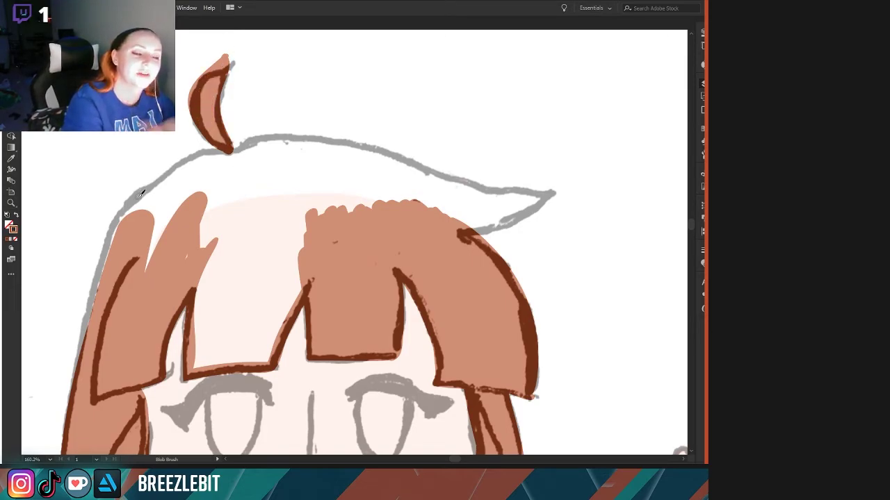
pyautogui.moveTo(233, 48)
pyautogui.mouseDown()
pyautogui.moveTo(188, 81)
pyautogui.moveTo(182, 116)
pyautogui.moveTo(187, 133)
pyautogui.moveTo(228, 150)
pyautogui.mouseUp()
# - Fill the remaining fringe section and the crown with brown, following the top outline from the loose lock towards the right flick
pyautogui.moveTo(236, 72)
pyautogui.mouseDown()
pyautogui.moveTo(226, 91)
pyautogui.moveTo(231, 149)
pyautogui.moveTo(263, 216)
pyautogui.moveTo(240, 198)
pyautogui.moveTo(212, 237)
pyautogui.moveTo(177, 259)
pyautogui.mouseUp()
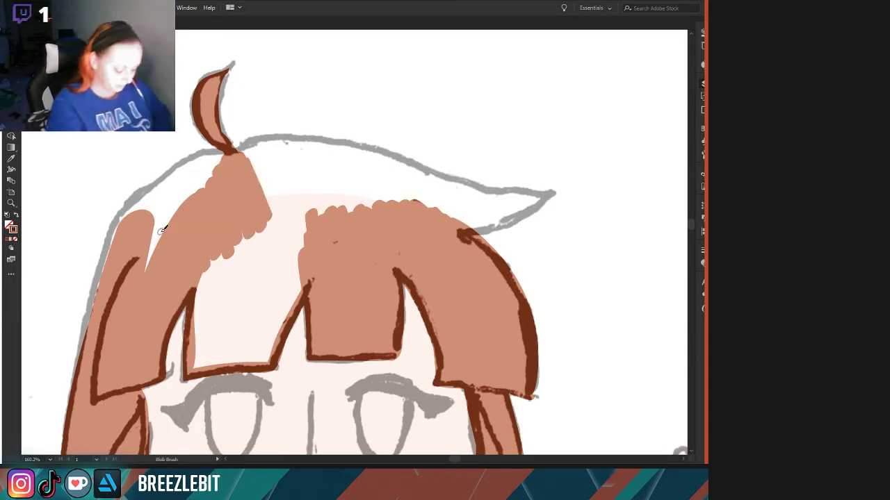
pyautogui.moveTo(264, 188)
pyautogui.mouseDown()
pyautogui.moveTo(293, 219)
pyautogui.moveTo(298, 257)
pyautogui.moveTo(277, 229)
pyautogui.moveTo(298, 281)
pyautogui.moveTo(292, 306)
pyautogui.moveTo(263, 229)
pyautogui.moveTo(239, 307)
pyautogui.moveTo(202, 258)
pyautogui.moveTo(209, 324)
pyautogui.mouseUp()
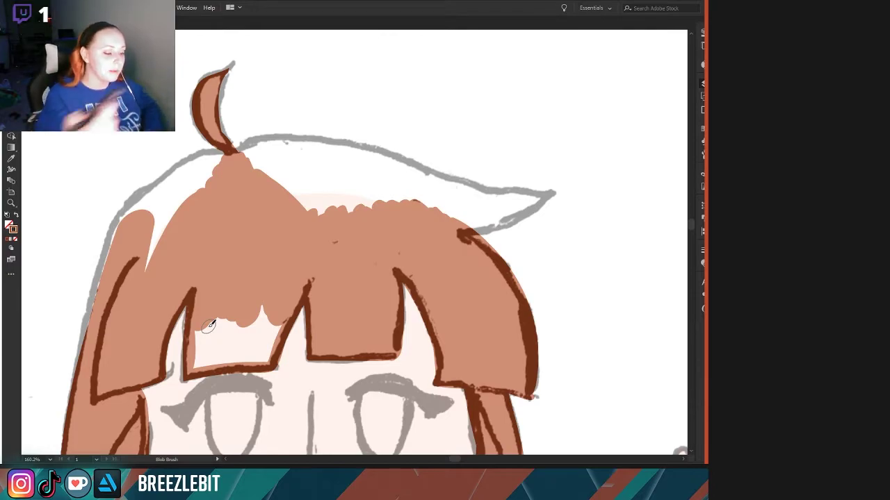
pyautogui.moveTo(182, 317)
pyautogui.mouseDown()
pyautogui.moveTo(210, 237)
pyautogui.moveTo(213, 318)
pyautogui.moveTo(286, 301)
pyautogui.moveTo(295, 256)
pyautogui.moveTo(285, 260)
pyautogui.moveTo(278, 294)
pyautogui.moveTo(235, 282)
pyautogui.mouseUp()
pyautogui.hotkey('ctrl', 'z')
pyautogui.scroll(3, 178, 209)
pyautogui.moveTo(174, 251)
pyautogui.mouseDown()
pyautogui.moveTo(173, 314)
pyautogui.moveTo(197, 247)
pyautogui.mouseUp()
pyautogui.hotkey('ctrl', 'z')
pyautogui.moveTo(263, 186)
pyautogui.mouseDown()
pyautogui.moveTo(310, 171)
pyautogui.moveTo(407, 188)
pyautogui.moveTo(521, 237)
pyautogui.moveTo(479, 252)
pyautogui.moveTo(432, 245)
pyautogui.moveTo(490, 244)
pyautogui.moveTo(368, 209)
pyautogui.moveTo(373, 239)
pyautogui.moveTo(353, 245)
pyautogui.moveTo(340, 233)
pyautogui.moveTo(347, 208)
pyautogui.moveTo(323, 195)
pyautogui.moveTo(346, 188)
pyautogui.mouseUp()
# - Extend the brown fill into the pointed hair flick on the right, covering its upper and lower outlines
pyautogui.press('space')
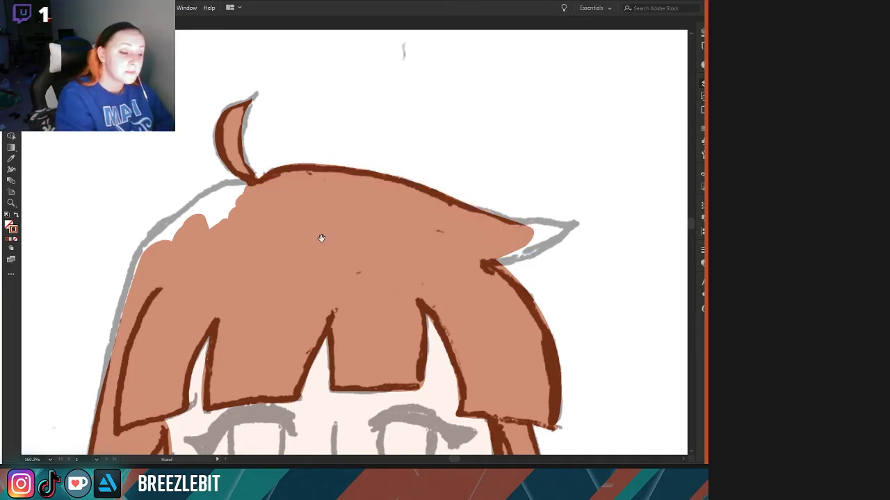
pyautogui.moveTo(316, 237); pyautogui.dragTo(184, 253)
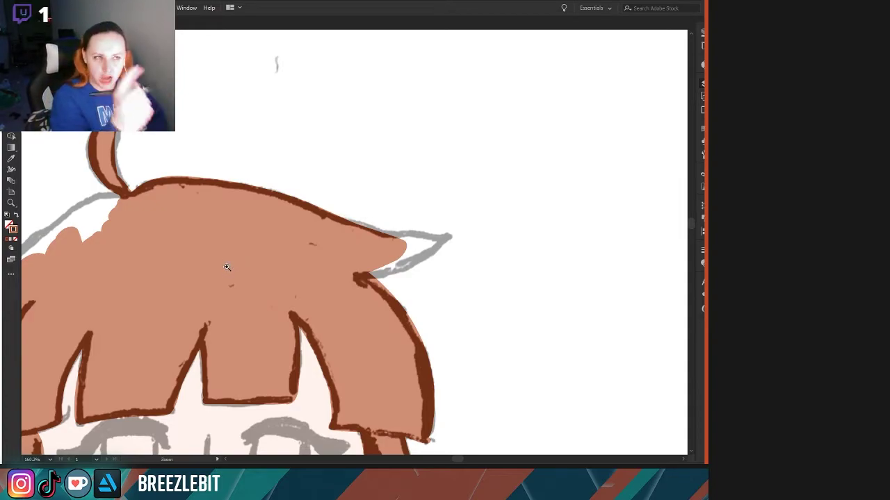
pyautogui.moveTo(226, 267)
pyautogui.mouseDown()
pyautogui.moveTo(325, 258)
pyautogui.moveTo(207, 255)
pyautogui.mouseUp()
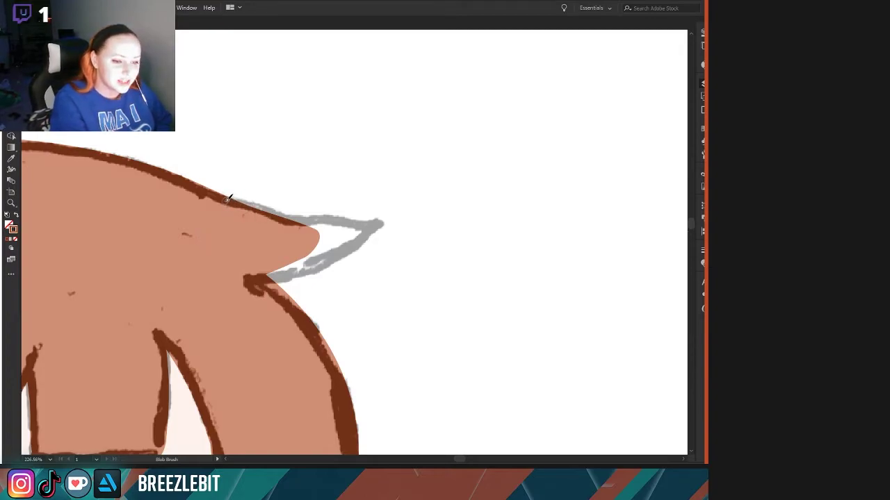
pyautogui.moveTo(226, 200)
pyautogui.mouseDown()
pyautogui.moveTo(316, 221)
pyautogui.moveTo(376, 224)
pyautogui.moveTo(342, 250)
pyautogui.moveTo(246, 281)
pyautogui.mouseUp()
pyautogui.moveTo(360, 231)
pyautogui.mouseDown()
pyautogui.moveTo(328, 250)
pyautogui.moveTo(316, 232)
pyautogui.moveTo(292, 263)
pyautogui.moveTo(259, 275)
pyautogui.moveTo(323, 237)
pyautogui.moveTo(272, 236)
pyautogui.moveTo(282, 218)
pyautogui.moveTo(381, 221)
pyautogui.mouseUp()
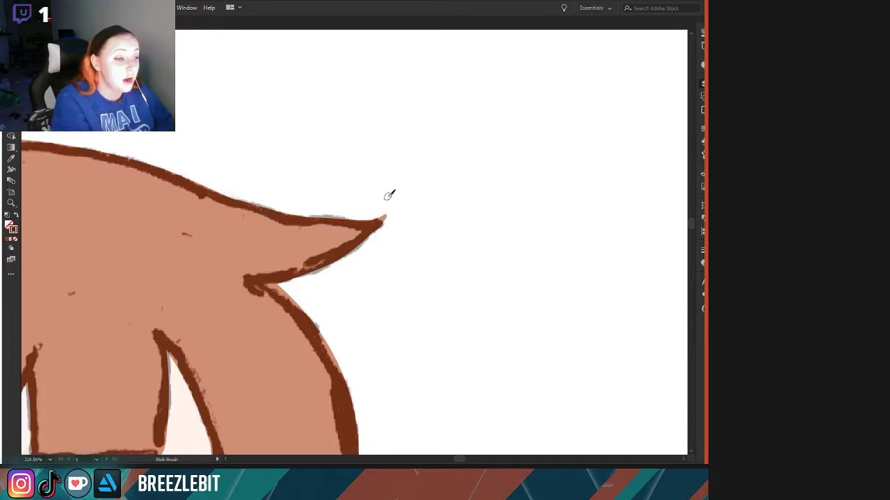
# - Fill the remaining gap on the upper left of the head with brown, from the loose lock down to the side hair
pyautogui.moveTo(154, 235); pyautogui.dragTo(31, 200)
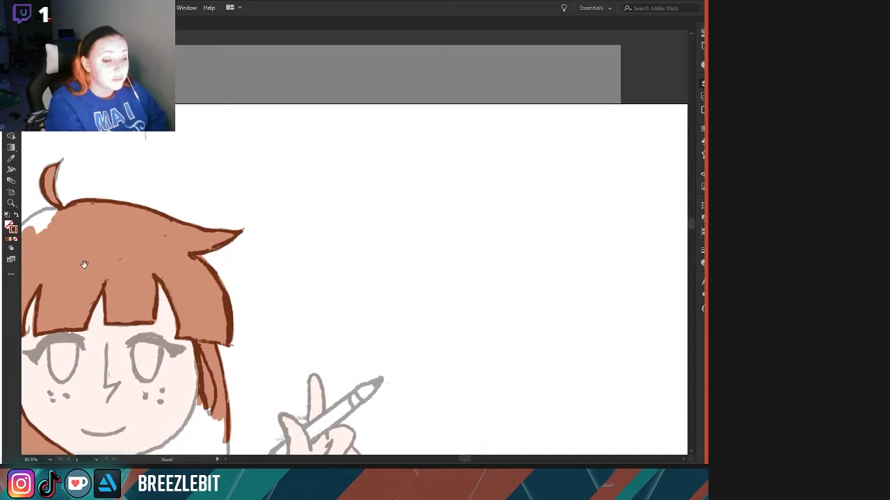
pyautogui.moveTo(110, 280); pyautogui.dragTo(266, 204)
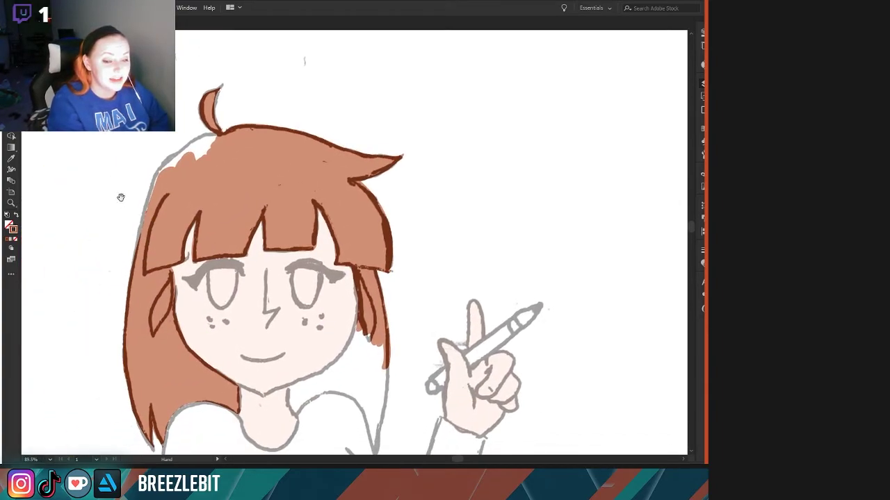
pyautogui.moveTo(119, 193); pyautogui.dragTo(222, 233)
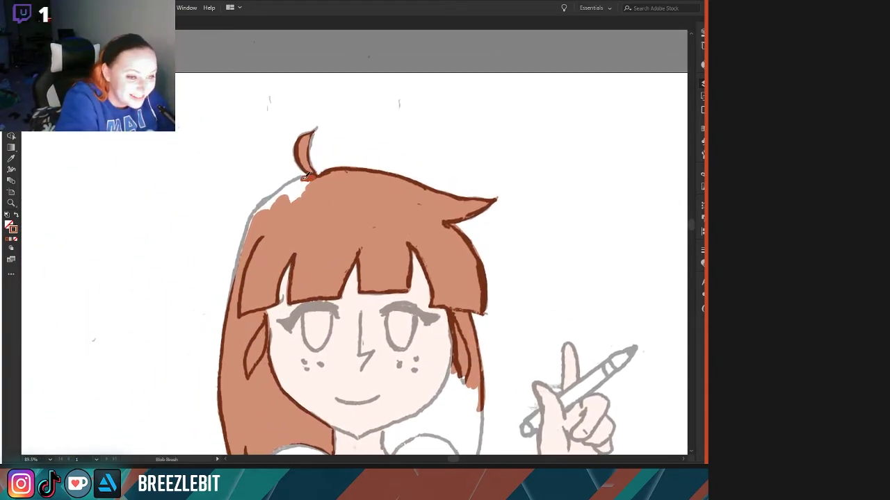
pyautogui.moveTo(248, 235); pyautogui.dragTo(228, 327)
pyautogui.moveTo(310, 189)
pyautogui.mouseDown()
pyautogui.moveTo(303, 200)
pyautogui.moveTo(308, 180)
pyautogui.moveTo(248, 230)
pyautogui.mouseUp()
# - Paint the right side hair brown from below the ear to the pointed tip at the shoulder, following both outlines
pyautogui.press('space')
pyautogui.moveTo(214, 316); pyautogui.dragTo(129, 213)
pyautogui.moveTo(319, 340); pyautogui.dragTo(372, 347)
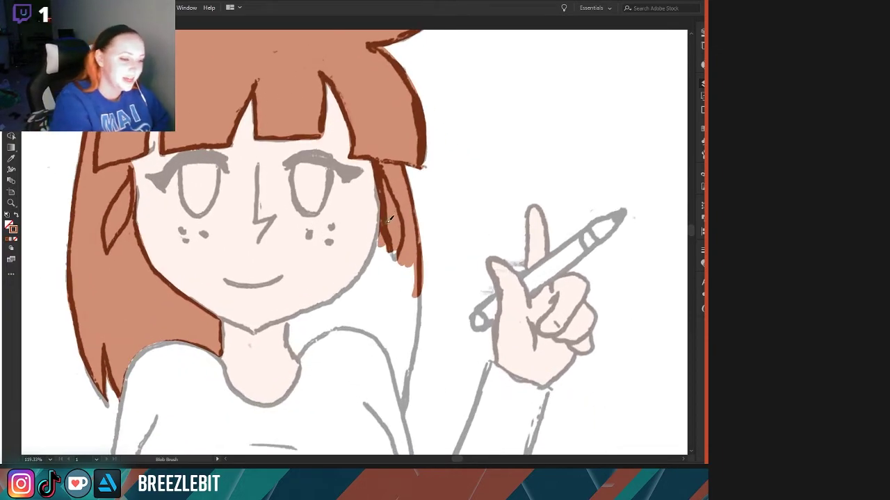
pyautogui.moveTo(381, 236)
pyautogui.mouseDown()
pyautogui.moveTo(387, 210)
pyautogui.moveTo(397, 306)
pyautogui.moveTo(407, 250)
pyautogui.moveTo(414, 335)
pyautogui.mouseUp()
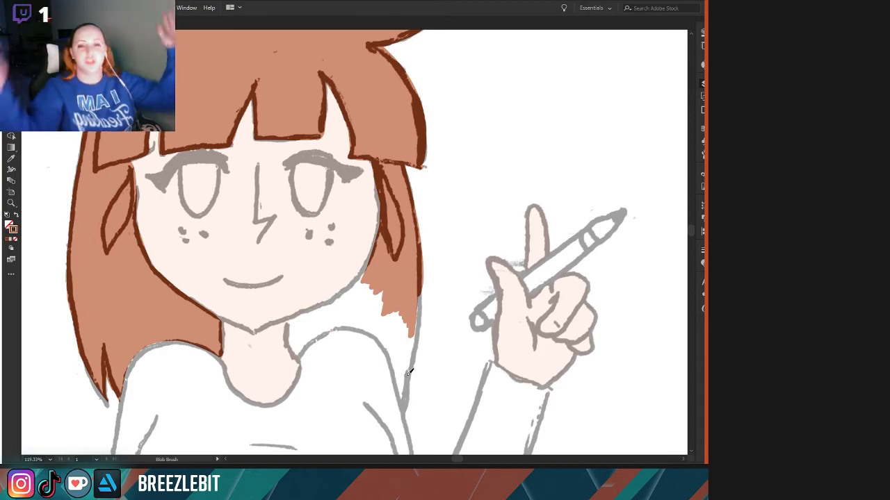
pyautogui.moveTo(421, 290); pyautogui.dragTo(399, 403)
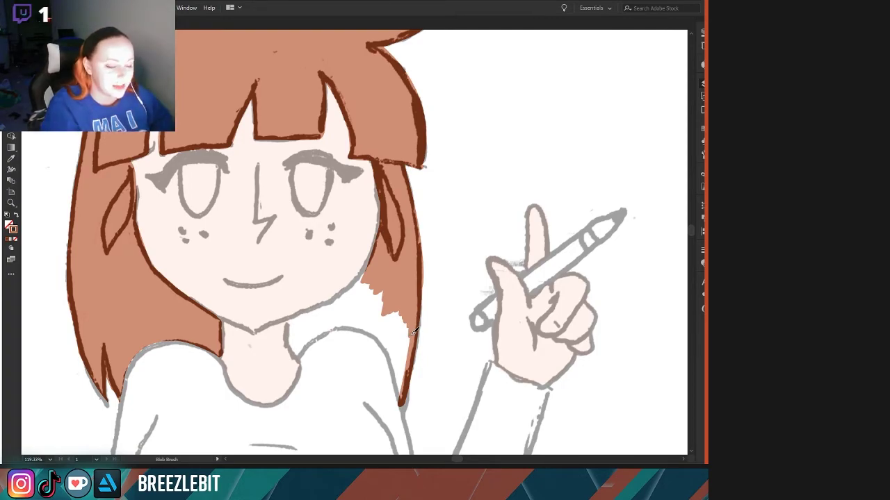
pyautogui.moveTo(398, 356)
pyautogui.mouseDown()
pyautogui.moveTo(379, 328)
pyautogui.moveTo(397, 357)
pyautogui.mouseUp()
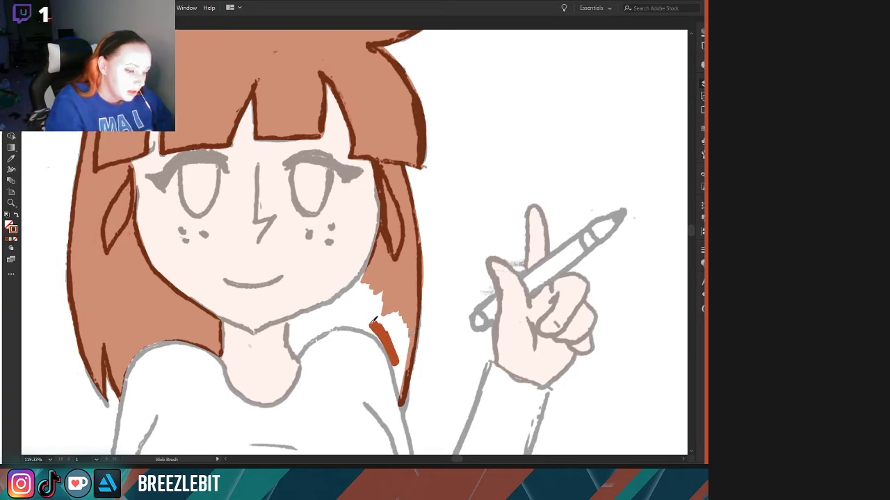
pyautogui.moveTo(379, 328); pyautogui.dragTo(395, 356)
pyautogui.moveTo(408, 405)
pyautogui.mouseDown()
pyautogui.moveTo(407, 321)
pyautogui.moveTo(396, 306)
pyautogui.moveTo(397, 348)
pyautogui.moveTo(387, 296)
pyautogui.mouseUp()
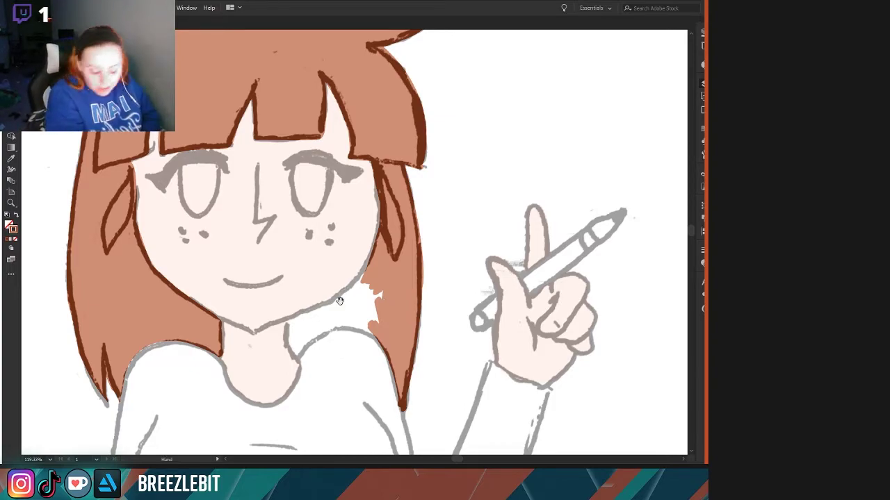
# - Fill the hair under the right jawline with brown up to the neck and refine its edge along the right shoulder
pyautogui.scroll(3, 340, 300)
pyautogui.moveTo(370, 237)
pyautogui.mouseDown()
pyautogui.moveTo(338, 283)
pyautogui.moveTo(295, 314)
pyautogui.mouseUp()
pyautogui.moveTo(365, 263)
pyautogui.mouseDown()
pyautogui.moveTo(318, 304)
pyautogui.moveTo(362, 275)
pyautogui.moveTo(390, 316)
pyautogui.moveTo(381, 327)
pyautogui.moveTo(384, 286)
pyautogui.moveTo(388, 326)
pyautogui.moveTo(334, 314)
pyautogui.moveTo(377, 339)
pyautogui.moveTo(288, 337)
pyautogui.moveTo(342, 297)
pyautogui.moveTo(299, 321)
pyautogui.moveTo(276, 320)
pyautogui.moveTo(259, 339)
pyautogui.moveTo(261, 356)
pyautogui.moveTo(339, 331)
pyautogui.moveTo(281, 346)
pyautogui.moveTo(268, 367)
pyautogui.moveTo(259, 344)
pyautogui.moveTo(276, 370)
pyautogui.moveTo(317, 348)
pyautogui.mouseUp()
pyautogui.moveTo(329, 346); pyautogui.dragTo(344, 348)
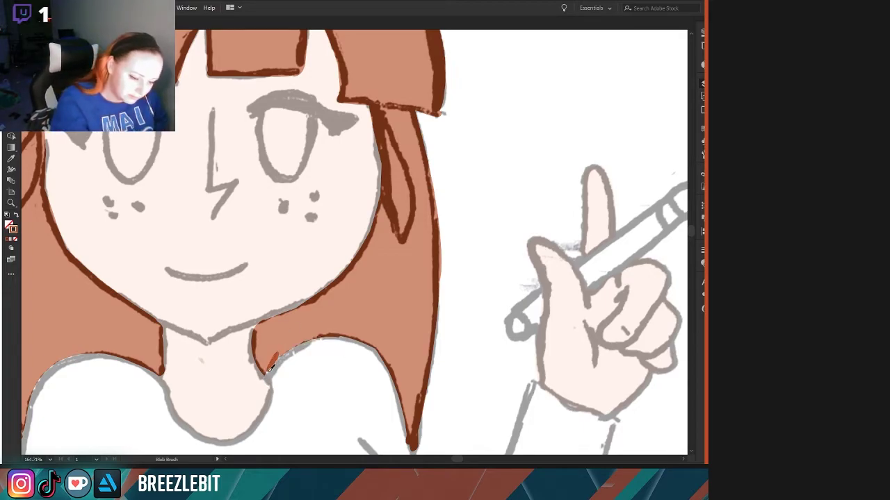
pyautogui.moveTo(267, 374); pyautogui.dragTo(280, 358)
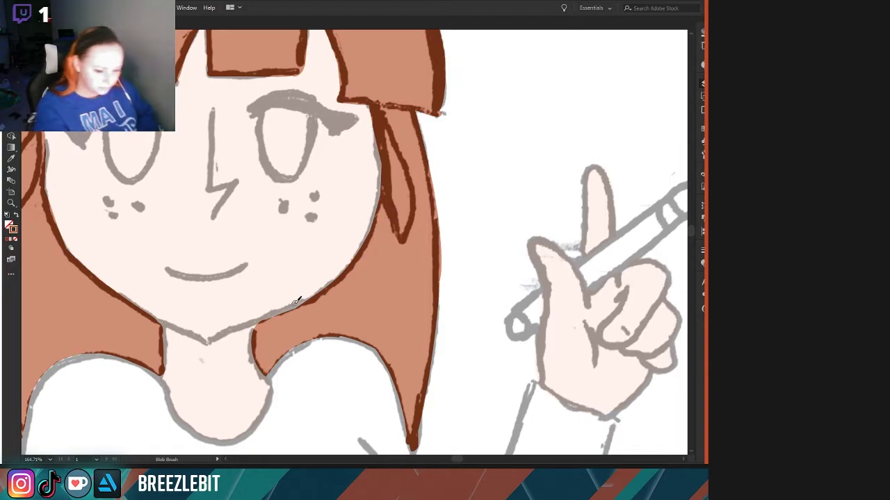
pyautogui.moveTo(251, 321)
pyautogui.mouseDown()
pyautogui.moveTo(250, 367)
pyautogui.moveTo(264, 388)
pyautogui.mouseUp()
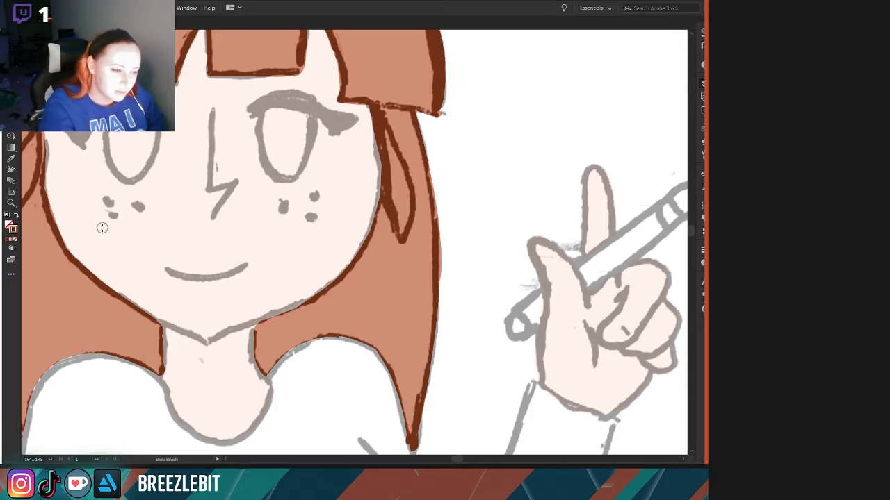
# - Hide the sketch guide to inspect the flat skin and hair colours across the artboard, and show the guide again
pyautogui.moveTo(163, 235); pyautogui.dragTo(28, 188)
pyautogui.moveTo(85, 248); pyautogui.dragTo(164, 234)
pyautogui.keyDown('alt'); pyautogui.click(141, 272); pyautogui.keyUp('alt')
pyautogui.hotkey('shift', 'b')
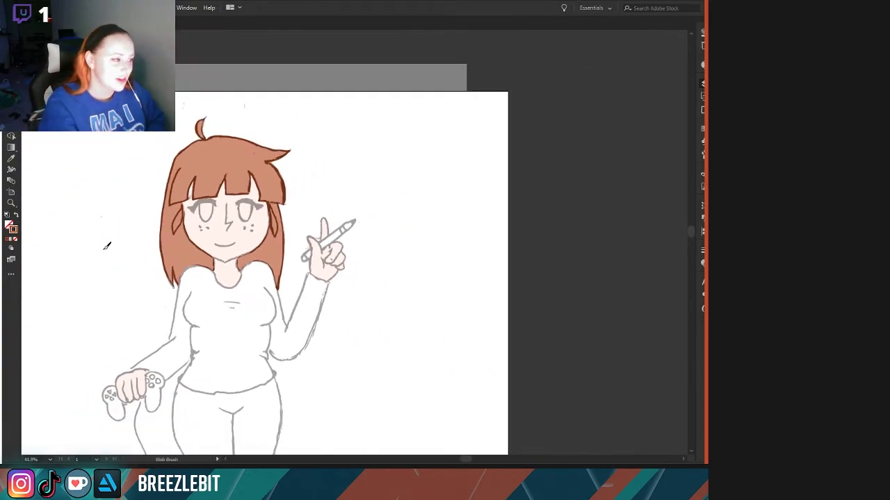
pyautogui.click(587, 93)
pyautogui.moveTo(163, 279); pyautogui.dragTo(252, 235)
pyautogui.moveTo(197, 243); pyautogui.dragTo(191, 278)
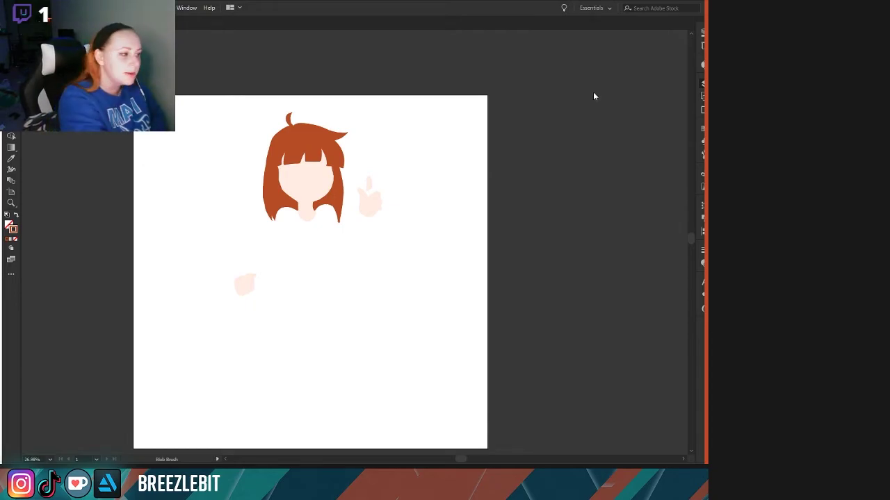
pyautogui.scroll(2, 234, 246)
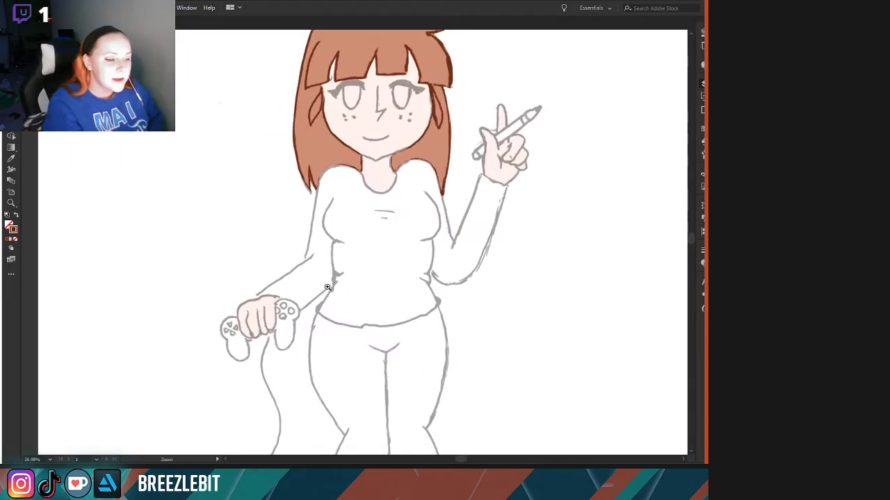
# - Set the brush colour to black and paint the first strokes of the trousers around the centre seam
pyautogui.moveTo(173, 298); pyautogui.dragTo(165, 254)
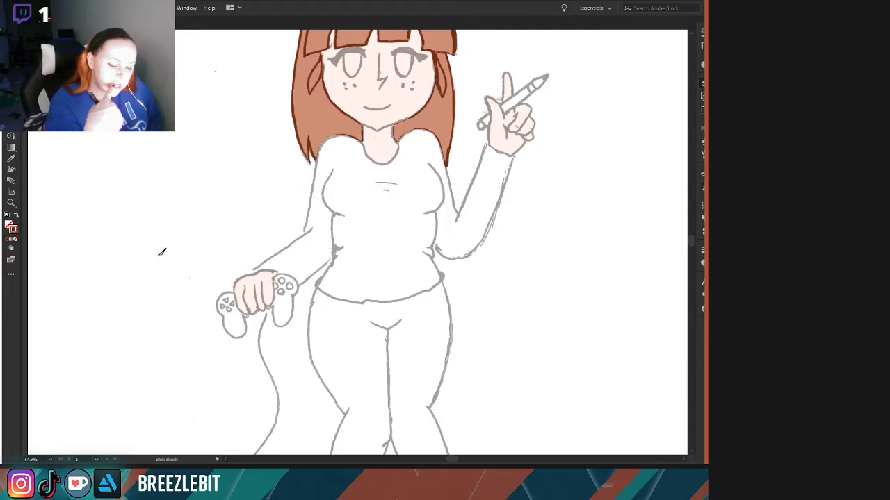
pyautogui.moveTo(163, 252); pyautogui.dragTo(161, 206)
pyautogui.moveTo(156, 323)
pyautogui.mouseDown()
pyautogui.moveTo(155, 256)
pyautogui.moveTo(185, 183)
pyautogui.mouseUp()
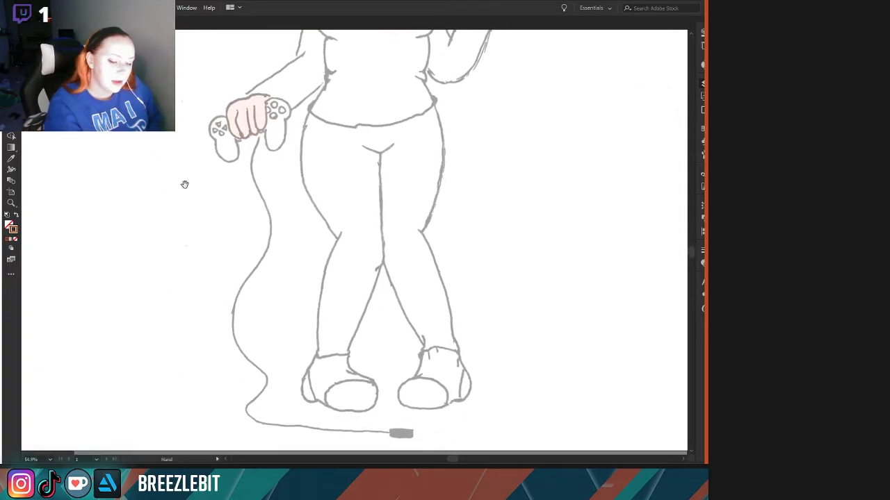
pyautogui.moveTo(109, 251); pyautogui.dragTo(122, 256)
pyautogui.click(10, 226)
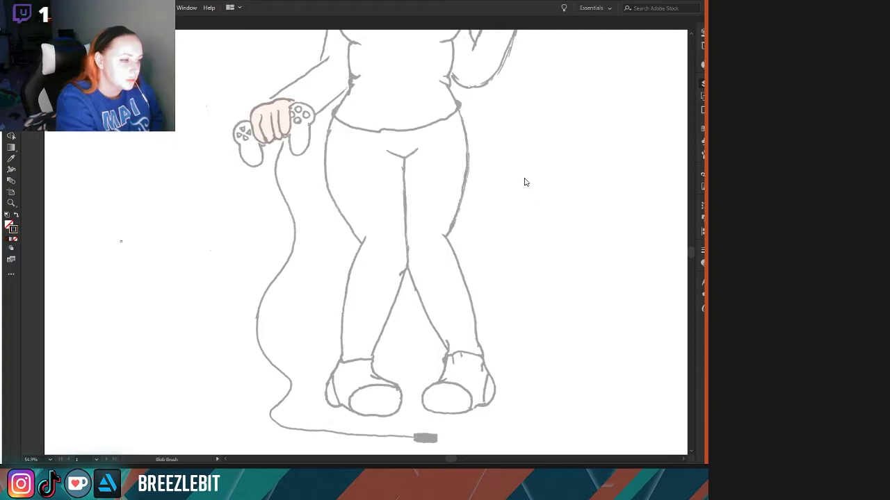
pyautogui.moveTo(349, 255); pyautogui.dragTo(322, 334)
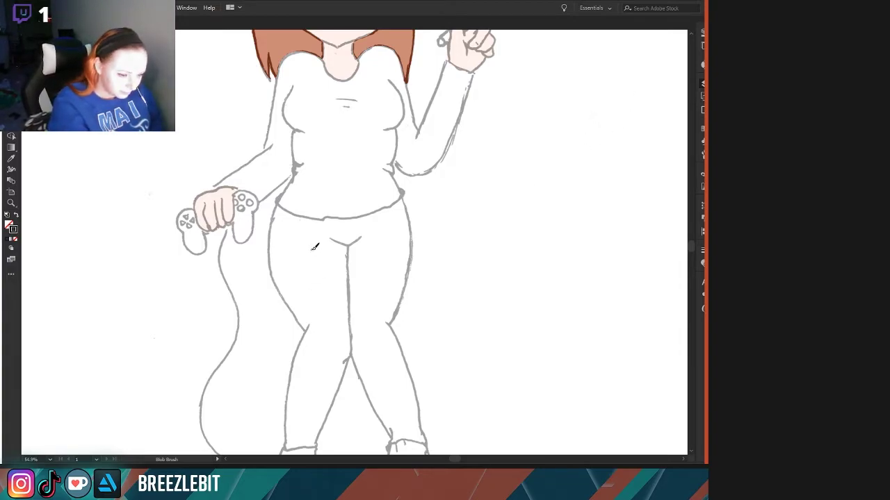
pyautogui.moveTo(335, 279)
pyautogui.mouseDown()
pyautogui.moveTo(348, 245)
pyautogui.moveTo(347, 255)
pyautogui.mouseUp()
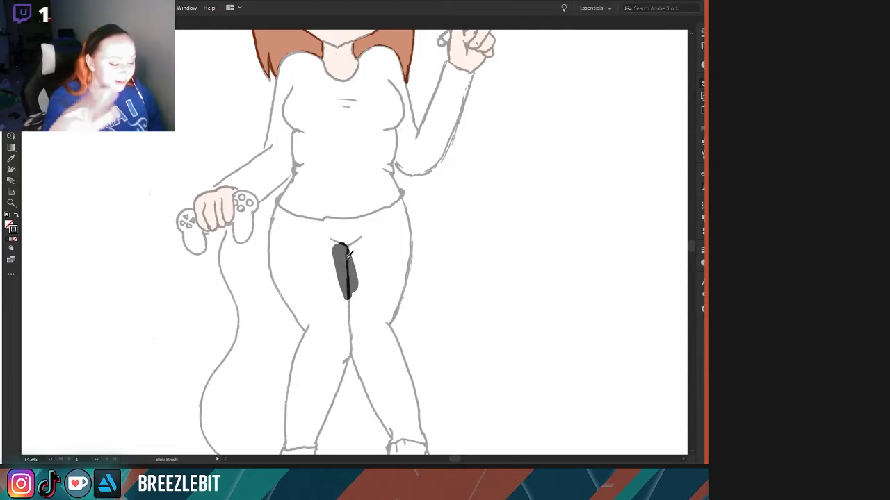
pyautogui.moveTo(348, 255)
pyautogui.mouseDown()
pyautogui.moveTo(333, 299)
pyautogui.moveTo(340, 306)
pyautogui.mouseUp()
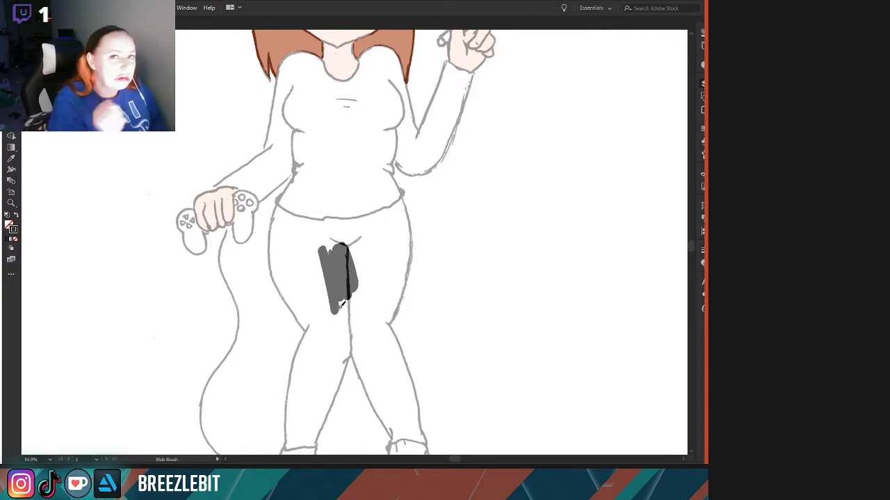
# - Fill the left thigh of the trousers with black out to the outer outline and up around the crotch
pyautogui.moveTo(324, 254)
pyautogui.mouseDown()
pyautogui.moveTo(324, 278)
pyautogui.moveTo(310, 243)
pyautogui.moveTo(322, 313)
pyautogui.moveTo(300, 292)
pyautogui.moveTo(305, 318)
pyautogui.moveTo(281, 278)
pyautogui.moveTo(285, 232)
pyautogui.mouseUp()
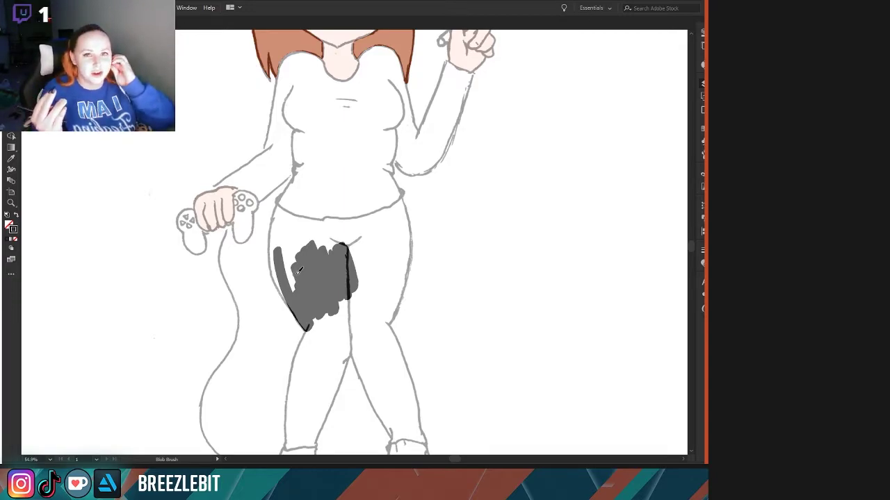
pyautogui.moveTo(299, 271)
pyautogui.mouseDown()
pyautogui.moveTo(291, 241)
pyautogui.moveTo(301, 287)
pyautogui.moveTo(280, 275)
pyautogui.mouseUp()
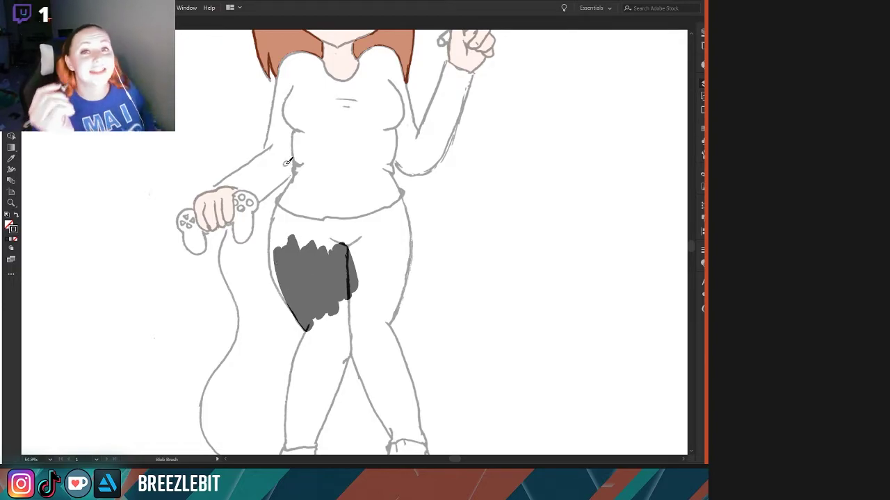
pyautogui.moveTo(347, 243)
pyautogui.mouseDown()
pyautogui.moveTo(333, 222)
pyautogui.moveTo(376, 242)
pyautogui.moveTo(335, 231)
pyautogui.moveTo(339, 253)
pyautogui.moveTo(306, 229)
pyautogui.moveTo(307, 253)
pyautogui.mouseUp()
# - Paint the right hip and thigh black, following the waistline and outer outline down to the knee
pyautogui.moveTo(386, 233)
pyautogui.mouseDown()
pyautogui.moveTo(404, 253)
pyautogui.moveTo(395, 232)
pyautogui.mouseUp()
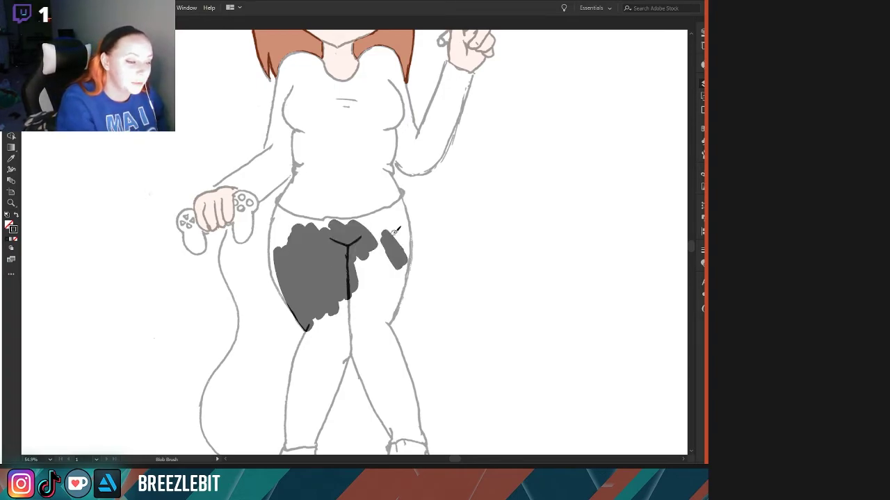
pyautogui.moveTo(400, 198)
pyautogui.mouseDown()
pyautogui.moveTo(407, 250)
pyautogui.moveTo(385, 323)
pyautogui.moveTo(408, 231)
pyautogui.moveTo(409, 255)
pyautogui.moveTo(390, 200)
pyautogui.moveTo(385, 239)
pyautogui.moveTo(369, 212)
pyautogui.moveTo(364, 237)
pyautogui.moveTo(334, 219)
pyautogui.moveTo(313, 217)
pyautogui.mouseUp()
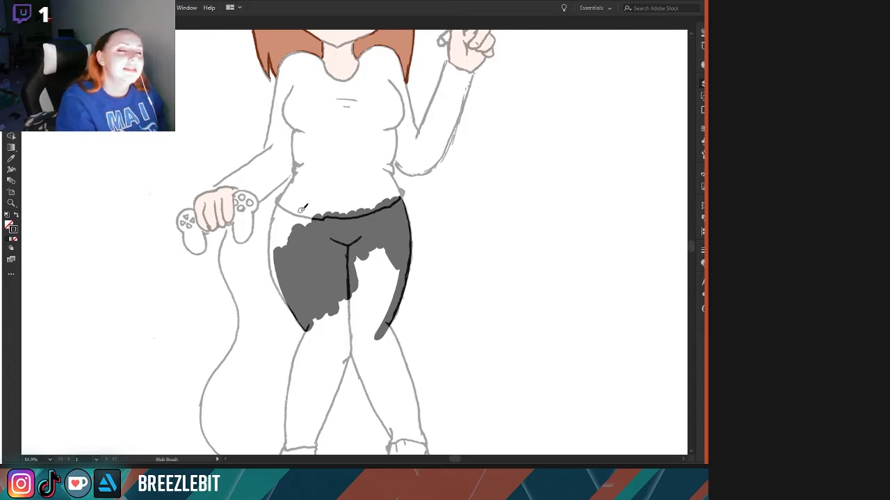
pyautogui.moveTo(389, 236)
pyautogui.mouseDown()
pyautogui.moveTo(399, 271)
pyautogui.moveTo(384, 240)
pyautogui.moveTo(389, 296)
pyautogui.moveTo(375, 247)
pyautogui.moveTo(372, 316)
pyautogui.moveTo(358, 250)
pyautogui.moveTo(351, 341)
pyautogui.moveTo(336, 252)
pyautogui.moveTo(331, 347)
pyautogui.moveTo(332, 316)
pyautogui.moveTo(350, 337)
pyautogui.moveTo(342, 367)
pyautogui.mouseUp()
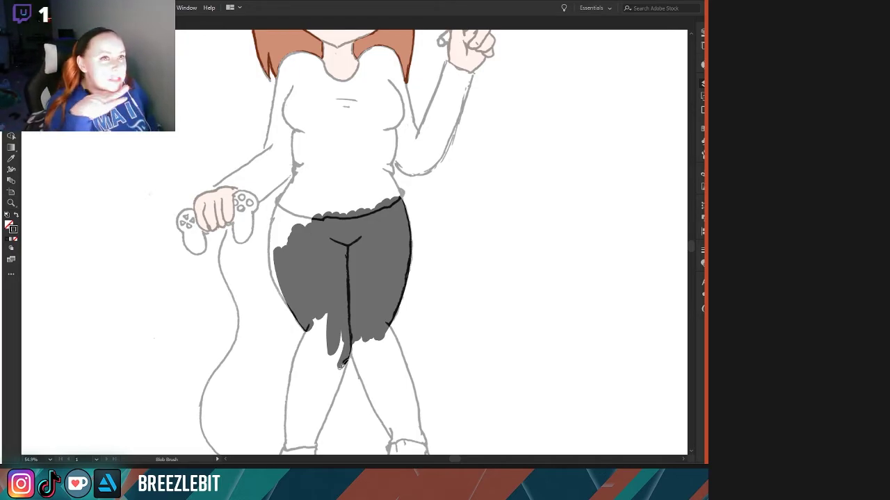
# - Paint the left lower trouser leg black from the knee down to the ankle hem, following both outlines
pyautogui.moveTo(346, 328)
pyautogui.mouseDown()
pyautogui.moveTo(322, 391)
pyautogui.moveTo(348, 333)
pyautogui.mouseUp()
pyautogui.moveTo(392, 267)
pyautogui.mouseDown()
pyautogui.moveTo(387, 295)
pyautogui.moveTo(385, 260)
pyautogui.moveTo(377, 298)
pyautogui.moveTo(370, 301)
pyautogui.moveTo(371, 268)
pyautogui.moveTo(360, 289)
pyautogui.moveTo(360, 281)
pyautogui.moveTo(341, 344)
pyautogui.moveTo(340, 393)
pyautogui.mouseUp()
pyautogui.moveTo(352, 320)
pyautogui.mouseDown()
pyautogui.moveTo(354, 334)
pyautogui.moveTo(367, 304)
pyautogui.moveTo(344, 379)
pyautogui.moveTo(404, 282)
pyautogui.moveTo(357, 399)
pyautogui.mouseUp()
pyautogui.moveTo(372, 360)
pyautogui.mouseDown()
pyautogui.moveTo(358, 392)
pyautogui.moveTo(366, 342)
pyautogui.moveTo(364, 395)
pyautogui.moveTo(337, 399)
pyautogui.moveTo(353, 363)
pyautogui.mouseUp()
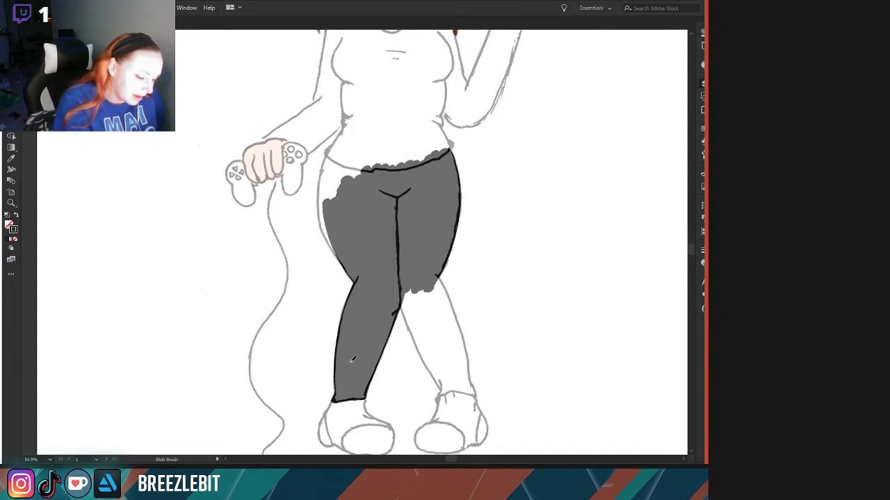
# - Fill the right lower trouser leg with black down to the ankle hem and clean up its inner and hem edges
pyautogui.moveTo(360, 334); pyautogui.dragTo(325, 310)
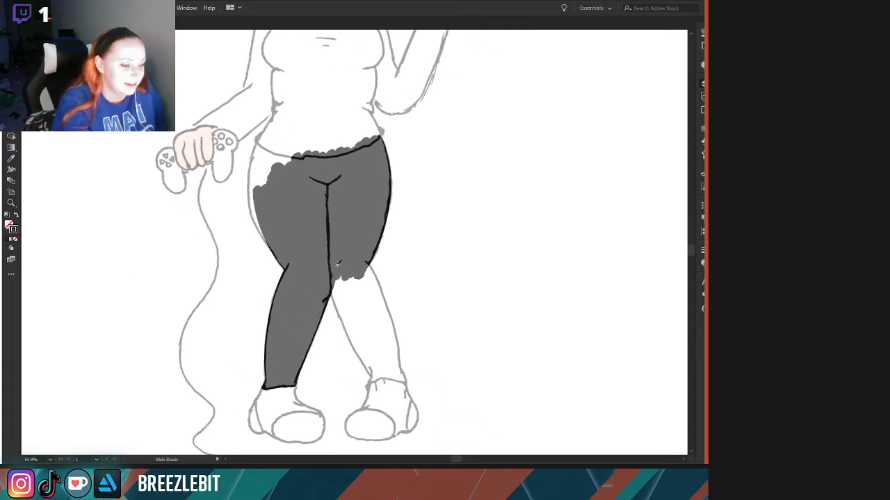
pyautogui.moveTo(334, 267)
pyautogui.mouseDown()
pyautogui.moveTo(372, 379)
pyautogui.moveTo(389, 371)
pyautogui.moveTo(408, 380)
pyautogui.moveTo(362, 255)
pyautogui.moveTo(395, 327)
pyautogui.mouseUp()
pyautogui.moveTo(361, 264)
pyautogui.mouseDown()
pyautogui.moveTo(367, 312)
pyautogui.moveTo(335, 278)
pyautogui.mouseUp()
pyautogui.moveTo(351, 316)
pyautogui.mouseDown()
pyautogui.moveTo(375, 364)
pyautogui.moveTo(400, 372)
pyautogui.moveTo(386, 322)
pyautogui.moveTo(383, 358)
pyautogui.moveTo(355, 321)
pyautogui.mouseUp()
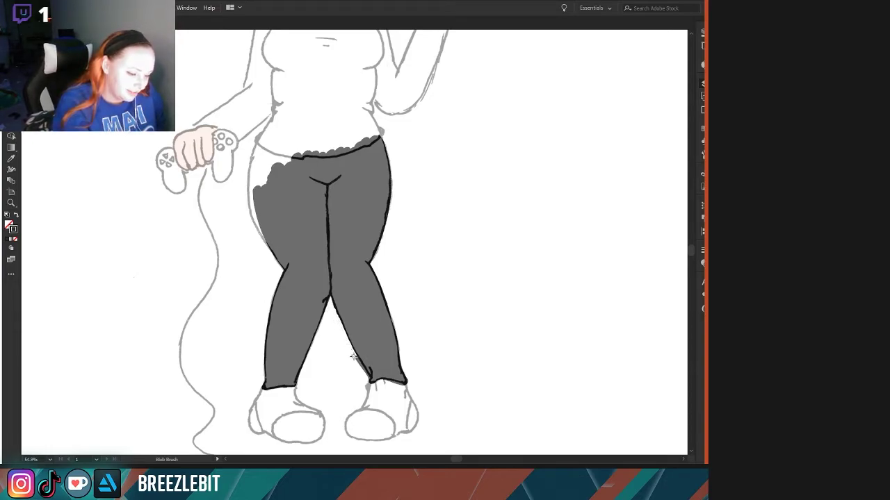
pyautogui.moveTo(360, 379); pyautogui.dragTo(335, 309)
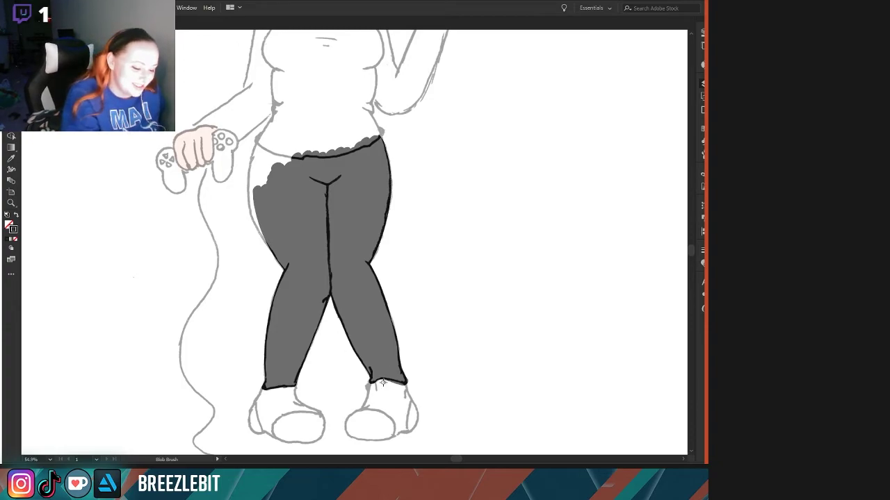
pyautogui.moveTo(401, 386); pyautogui.dragTo(405, 386)
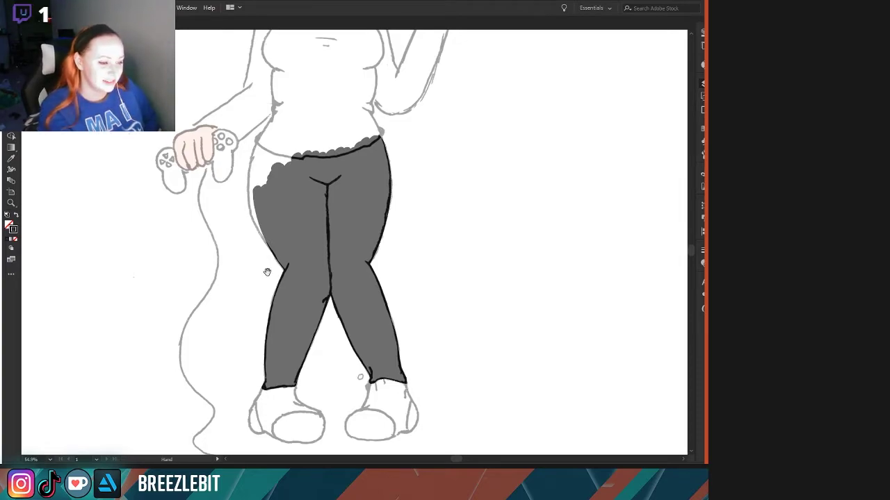
# - Fill the remaining left hip with black up to the waistline and tidy the outer edge of the left thigh
pyautogui.moveTo(269, 268); pyautogui.dragTo(260, 373)
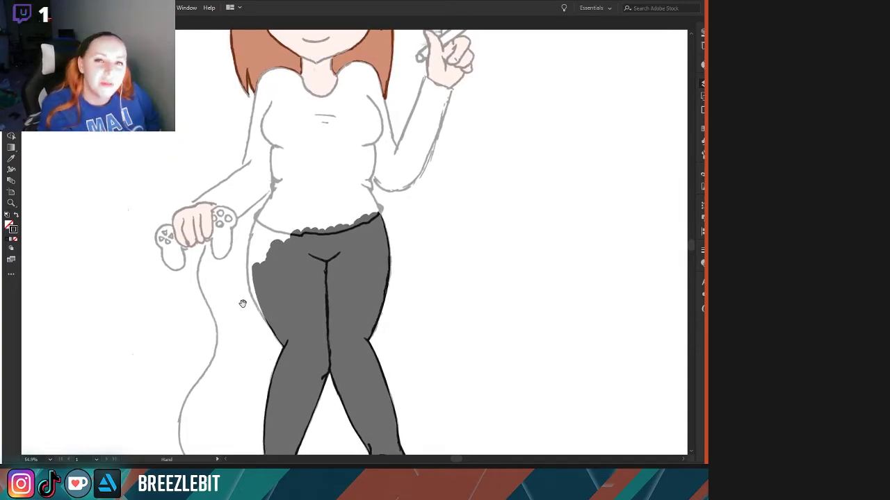
pyautogui.moveTo(243, 304); pyautogui.dragTo(252, 339)
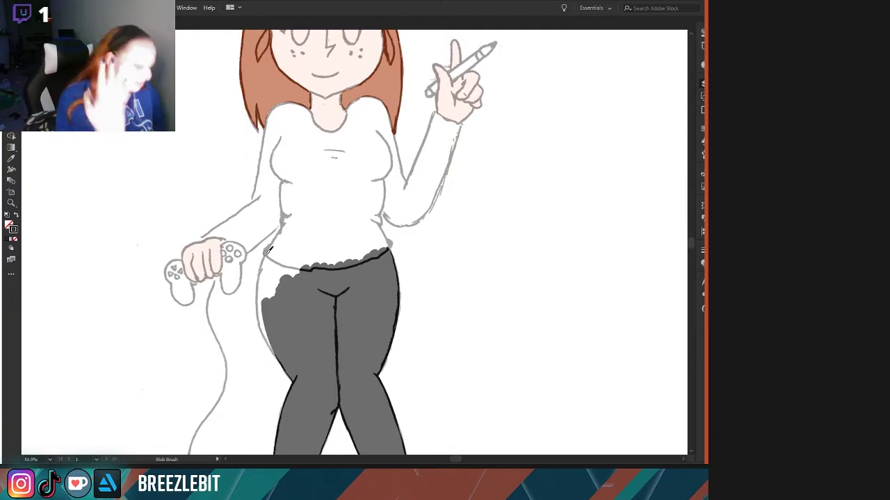
pyautogui.moveTo(272, 249)
pyautogui.mouseDown()
pyautogui.moveTo(262, 301)
pyautogui.moveTo(269, 332)
pyautogui.mouseUp()
pyautogui.hotkey('ctrl', 'z')
pyautogui.moveTo(267, 271)
pyautogui.mouseDown()
pyautogui.moveTo(281, 287)
pyautogui.moveTo(288, 261)
pyautogui.moveTo(305, 271)
pyautogui.moveTo(269, 309)
pyautogui.mouseUp()
pyautogui.hotkey('ctrl', 'z')
pyautogui.hotkey('ctrl', 'z')
pyautogui.moveTo(267, 261)
pyautogui.mouseDown()
pyautogui.moveTo(257, 312)
pyautogui.moveTo(281, 356)
pyautogui.mouseUp()
pyautogui.hotkey('ctrl', 'z')
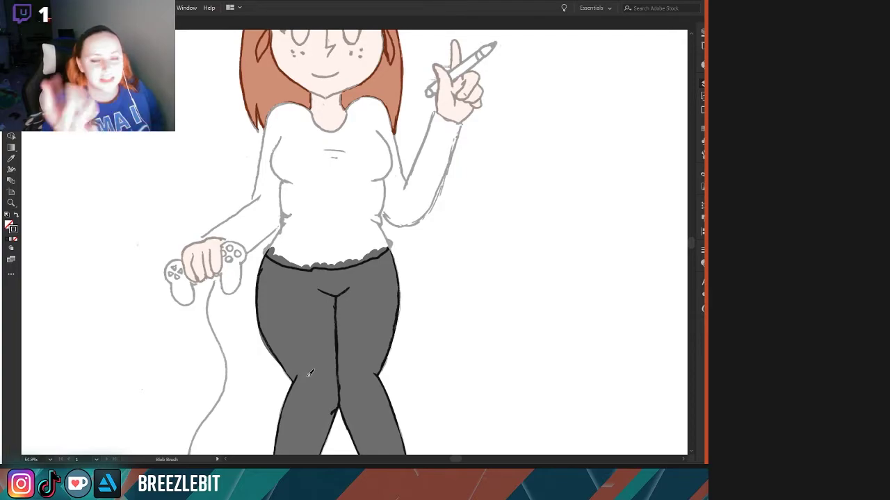
pyautogui.moveTo(256, 334); pyautogui.dragTo(278, 385)
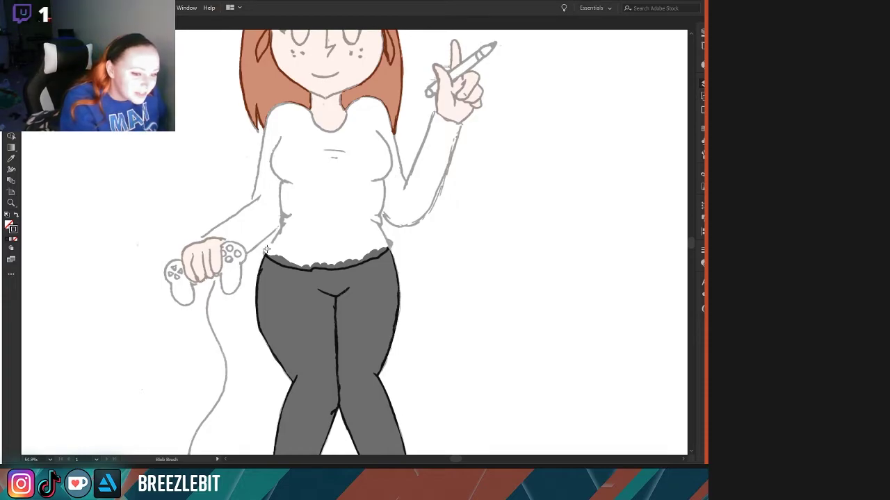
# - Erase the black overspill above the waistline so the trousers end cleanly at the shirt hem
pyautogui.moveTo(277, 259); pyautogui.dragTo(318, 263)
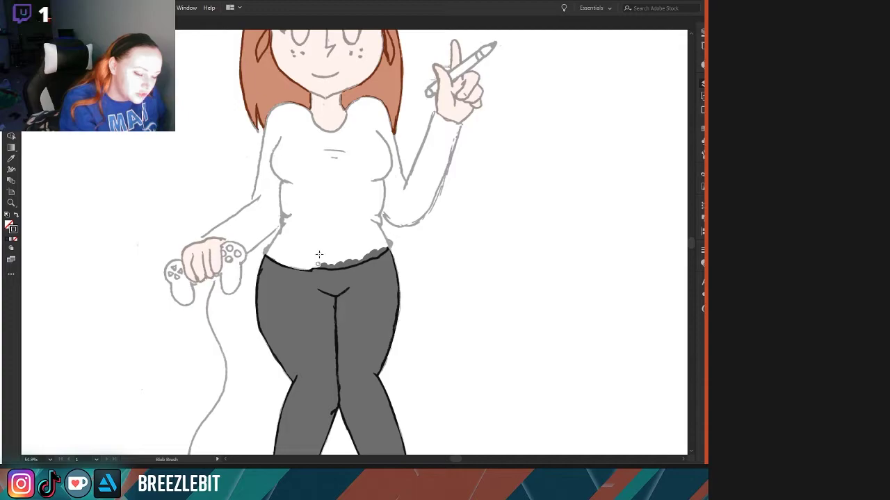
pyautogui.moveTo(376, 253)
pyautogui.mouseDown()
pyautogui.moveTo(300, 267)
pyautogui.moveTo(344, 259)
pyautogui.mouseUp()
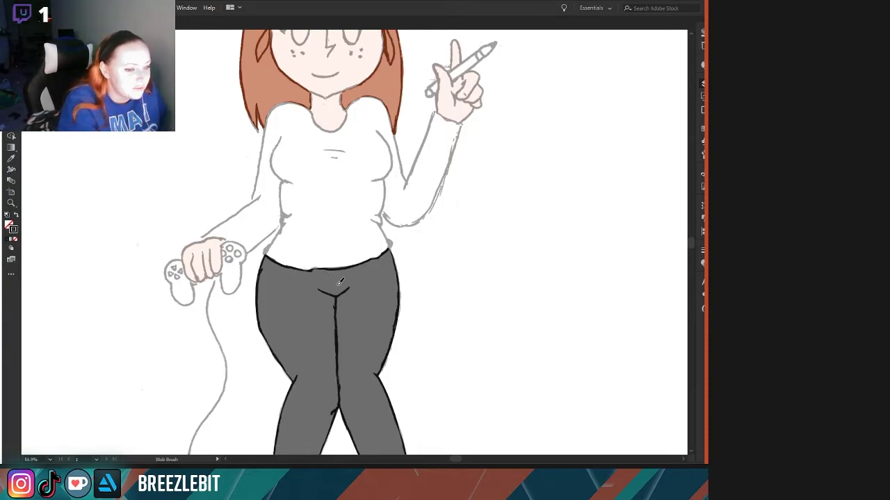
pyautogui.press('z')
pyautogui.moveTo(173, 271); pyautogui.dragTo(65, 225)
pyautogui.hotkey('shift', 'b')
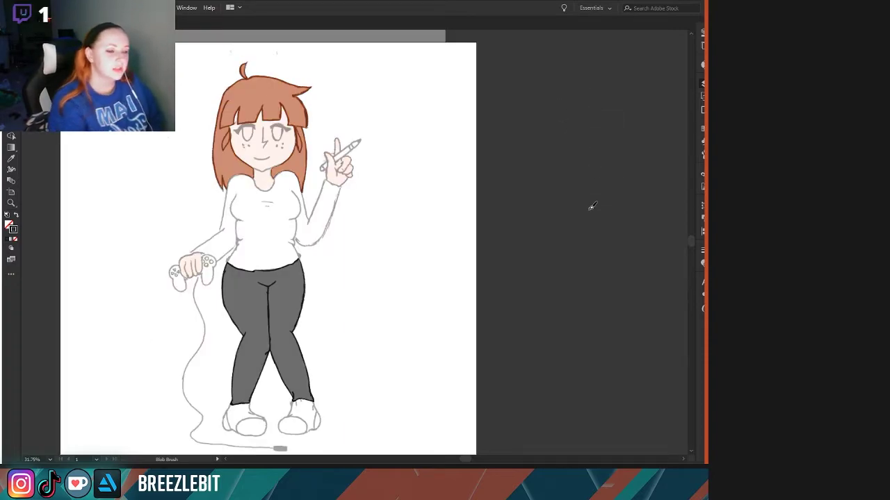
# - Paint the upper part of the pen in the raised hand black, from its tip down to the fingers
pyautogui.scroll(4, 159, 188)
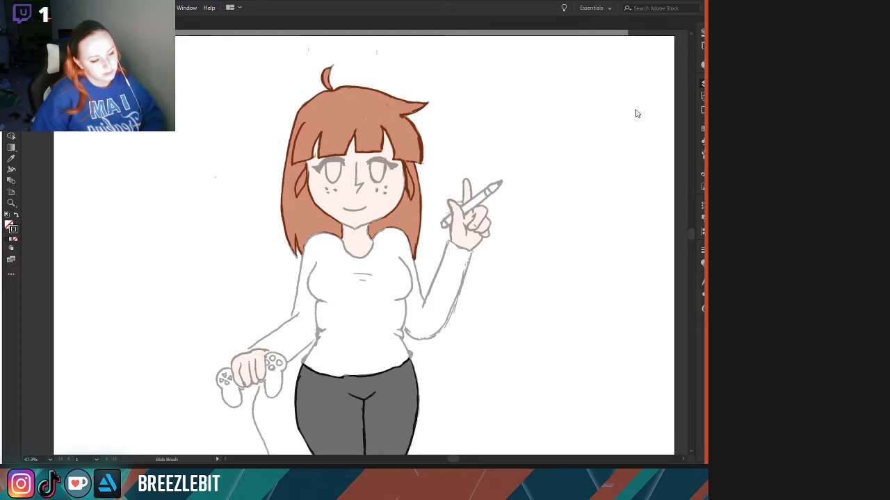
pyautogui.moveTo(180, 240)
pyautogui.mouseDown()
pyautogui.moveTo(110, 236)
pyautogui.moveTo(246, 254)
pyautogui.mouseUp()
pyautogui.moveTo(393, 335)
pyautogui.mouseDown()
pyautogui.moveTo(203, 404)
pyautogui.moveTo(206, 417)
pyautogui.mouseUp()
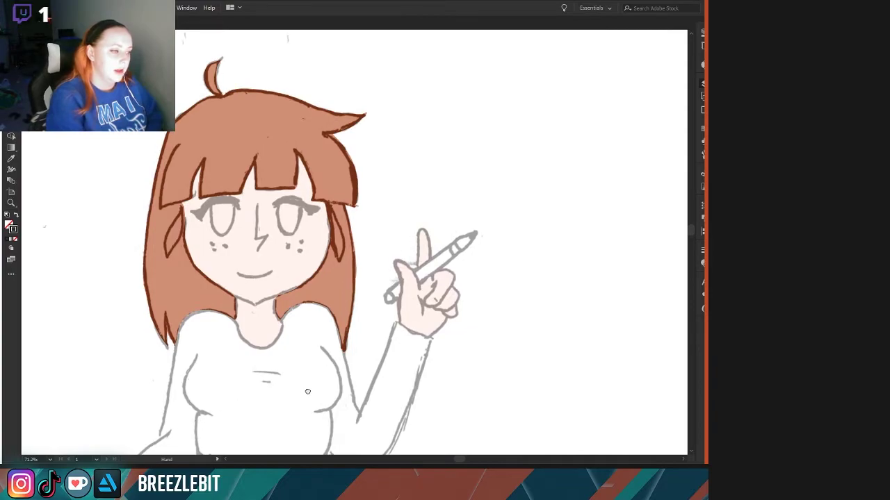
pyautogui.moveTo(341, 384); pyautogui.dragTo(280, 387)
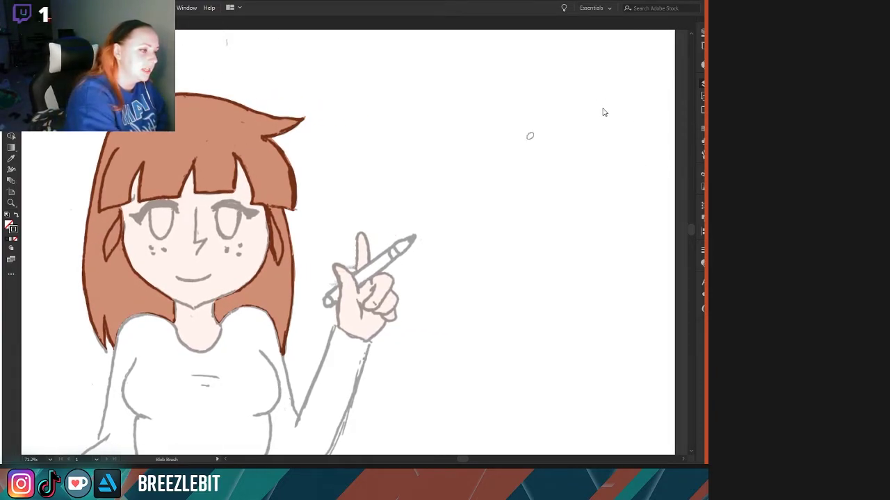
pyautogui.moveTo(369, 314); pyautogui.dragTo(431, 308)
pyautogui.moveTo(419, 251); pyautogui.dragTo(445, 244)
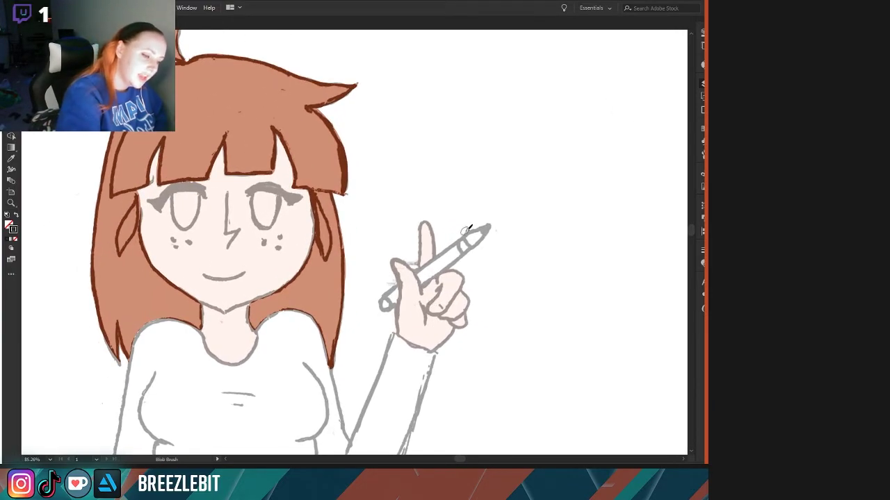
pyautogui.moveTo(489, 225)
pyautogui.mouseDown()
pyautogui.moveTo(427, 275)
pyautogui.moveTo(478, 235)
pyautogui.moveTo(424, 277)
pyautogui.mouseUp()
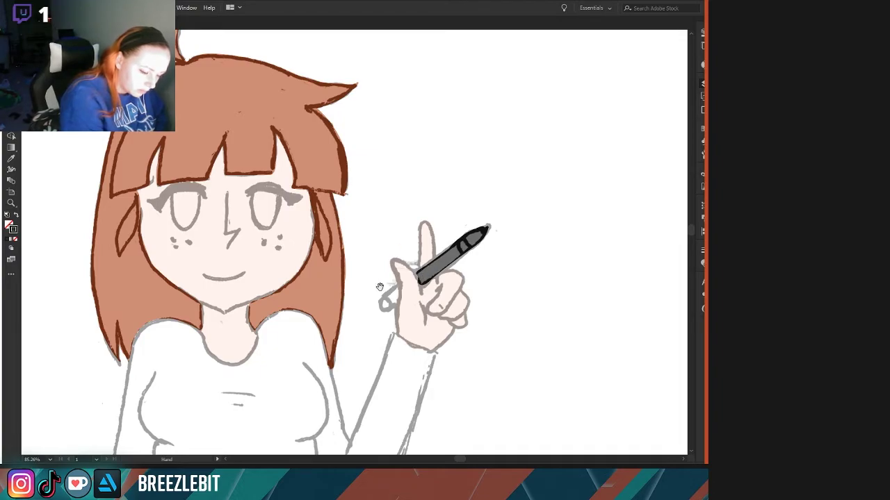
# - Paint the pen's lower end below the thumb black and refine the edges around its pointed tip
pyautogui.press('z')
pyautogui.click(410, 333)
pyautogui.hotkey('shift', 'b')
pyautogui.moveTo(402, 282)
pyautogui.mouseDown()
pyautogui.moveTo(386, 303)
pyautogui.moveTo(400, 276)
pyautogui.mouseUp()
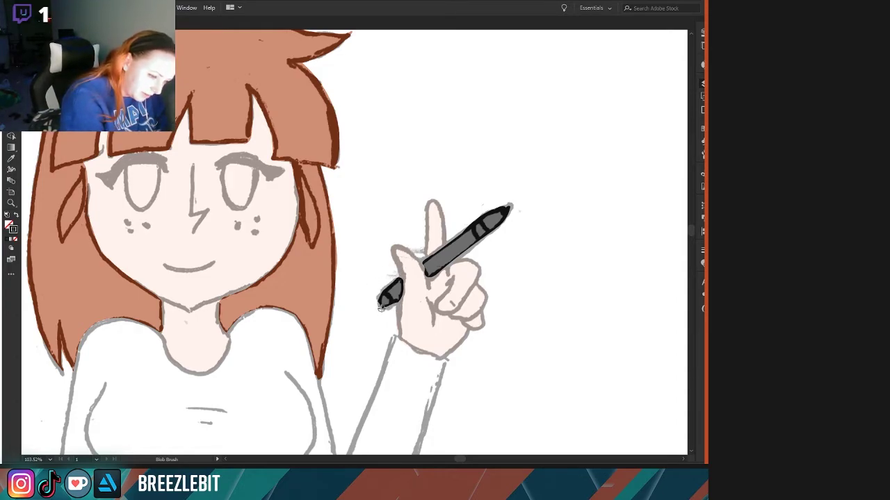
pyautogui.moveTo(390, 300); pyautogui.dragTo(391, 298)
pyautogui.hotkey('ctrl', 'z')
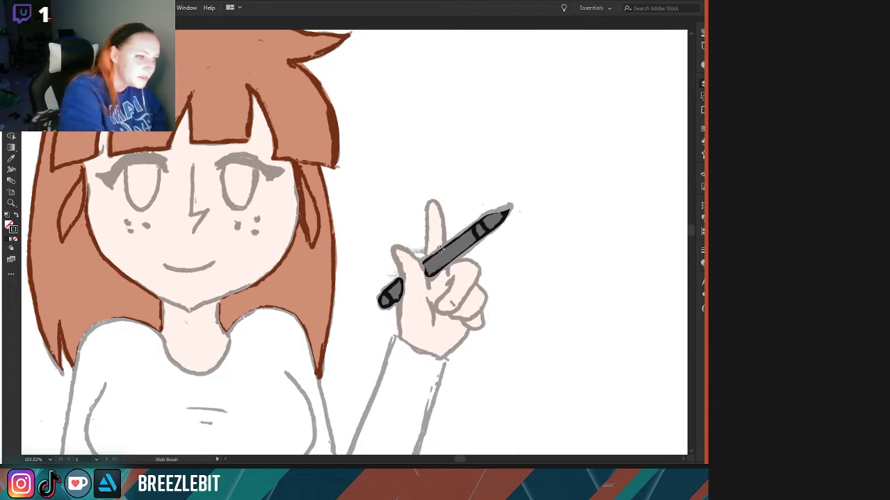
pyautogui.moveTo(508, 207); pyautogui.dragTo(488, 215)
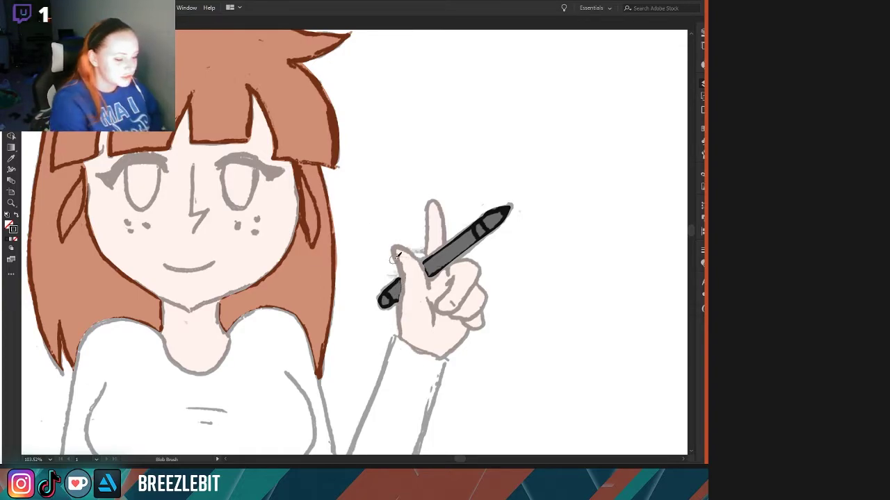
# - Inspect the coloured figure across the artboard and the unpainted game controller in the lowered hand
pyautogui.scroll(-5, 278, 252)
pyautogui.press('space')
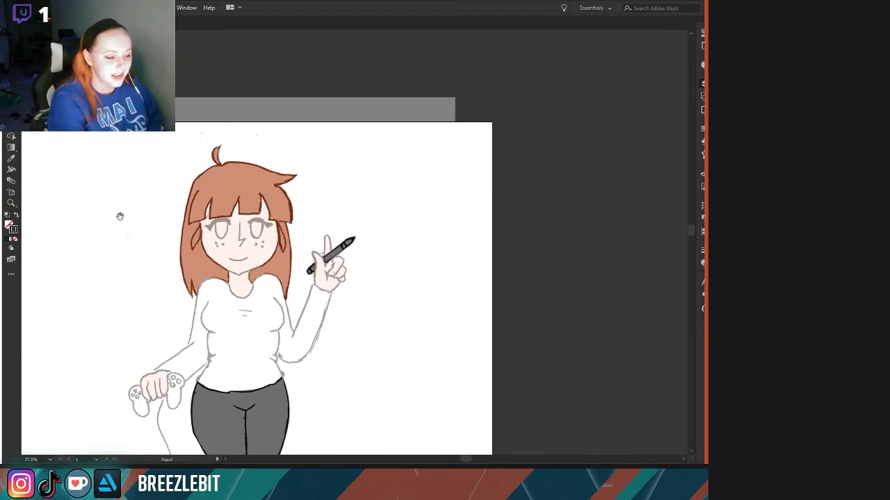
pyautogui.moveTo(190, 271); pyautogui.dragTo(198, 266)
pyautogui.scroll(2, 203, 266)
pyautogui.moveTo(145, 344); pyautogui.dragTo(227, 214)
pyautogui.moveTo(148, 289)
pyautogui.mouseDown()
pyautogui.moveTo(189, 221)
pyautogui.moveTo(207, 230)
pyautogui.moveTo(171, 250)
pyautogui.moveTo(181, 248)
pyautogui.mouseUp()
pyautogui.press('space')
pyautogui.hotkey('ctrl', 'space')
pyautogui.scroll(-4, 194, 280)
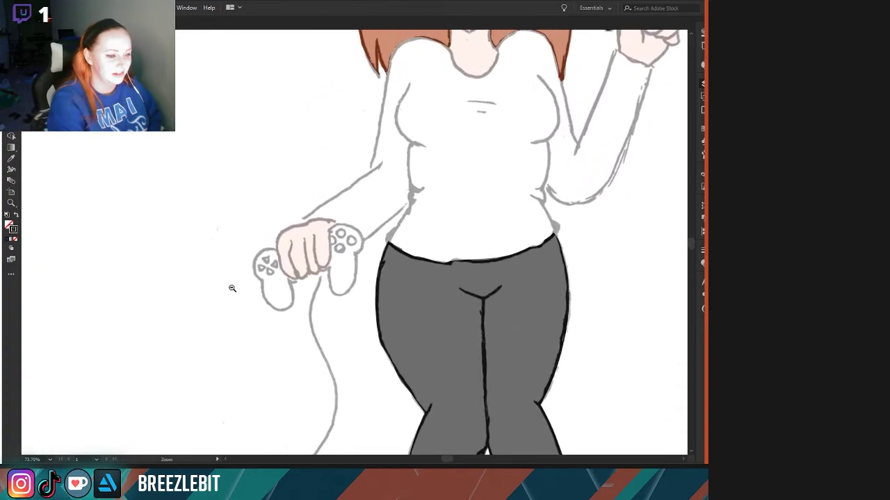
pyautogui.hotkey('shift', 'b')
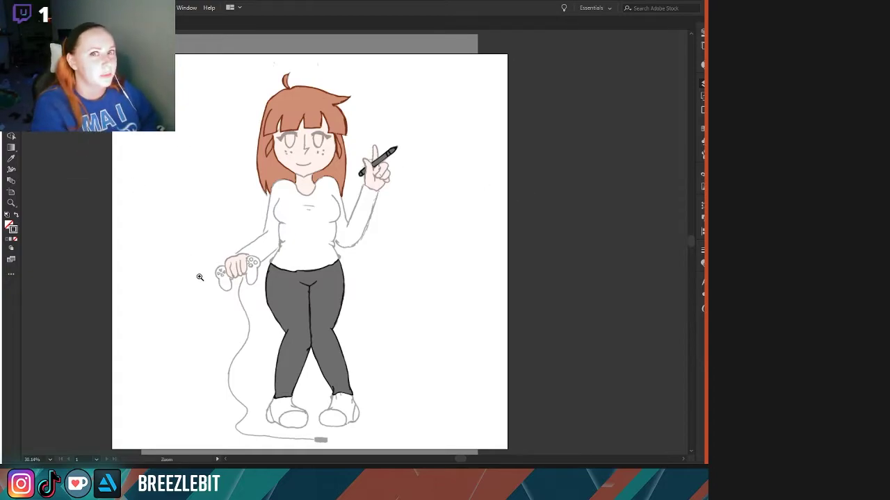
# - Paint the heel patch of the left shoe in a lighter grey than the trousers, following its curved outline
pyautogui.scroll(3, 202, 301)
pyautogui.moveTo(195, 415); pyautogui.dragTo(96, 207)
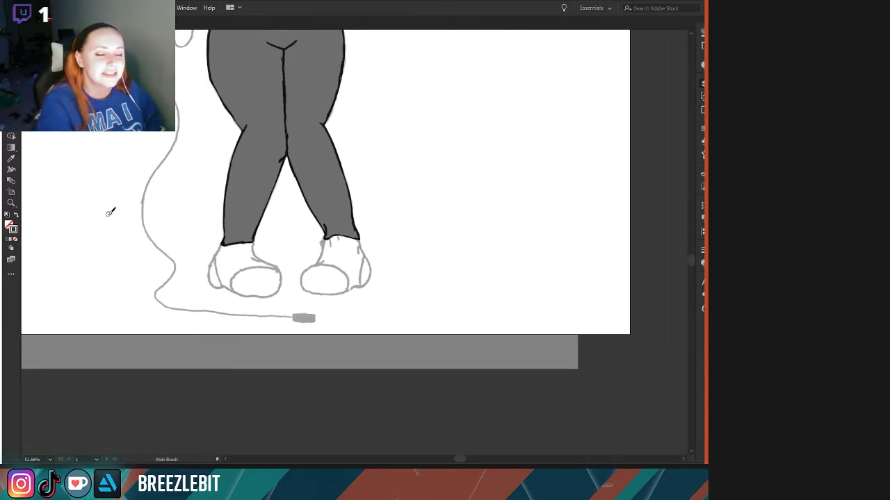
pyautogui.moveTo(120, 238); pyautogui.dragTo(209, 260)
pyautogui.moveTo(202, 311); pyautogui.dragTo(190, 285)
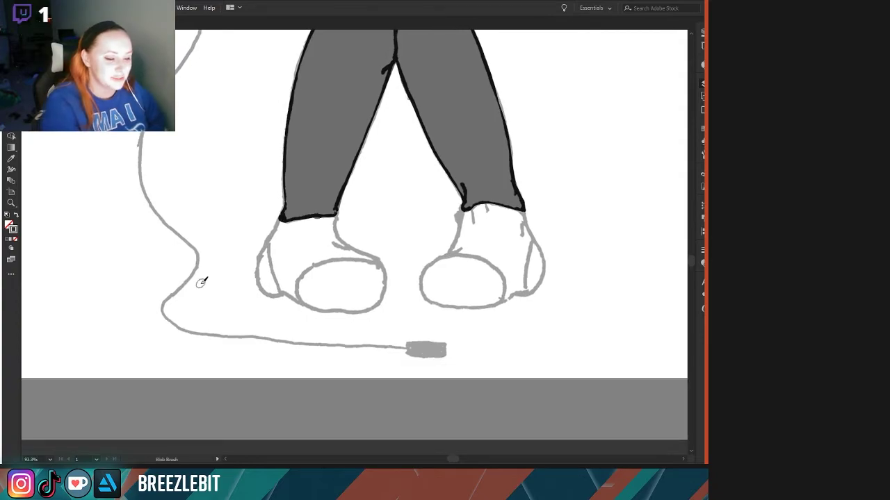
pyautogui.moveTo(267, 249); pyautogui.dragTo(272, 293)
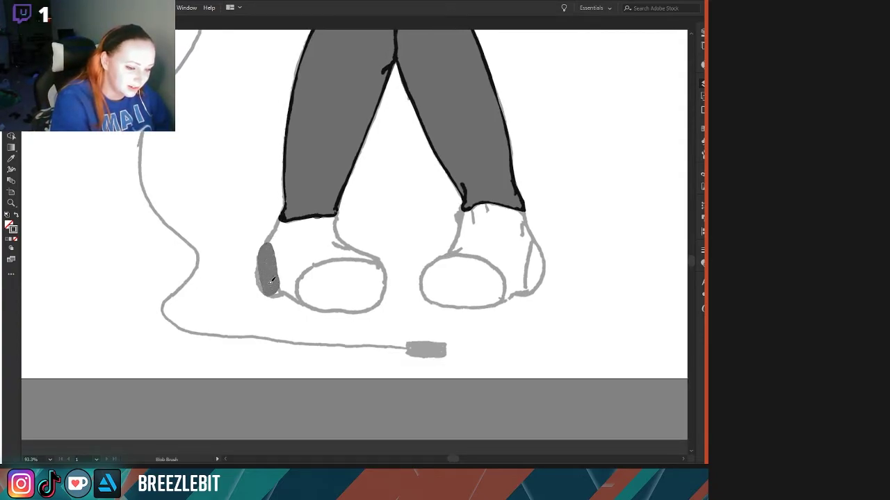
pyautogui.moveTo(267, 235); pyautogui.dragTo(286, 294)
pyautogui.moveTo(267, 235); pyautogui.dragTo(253, 275)
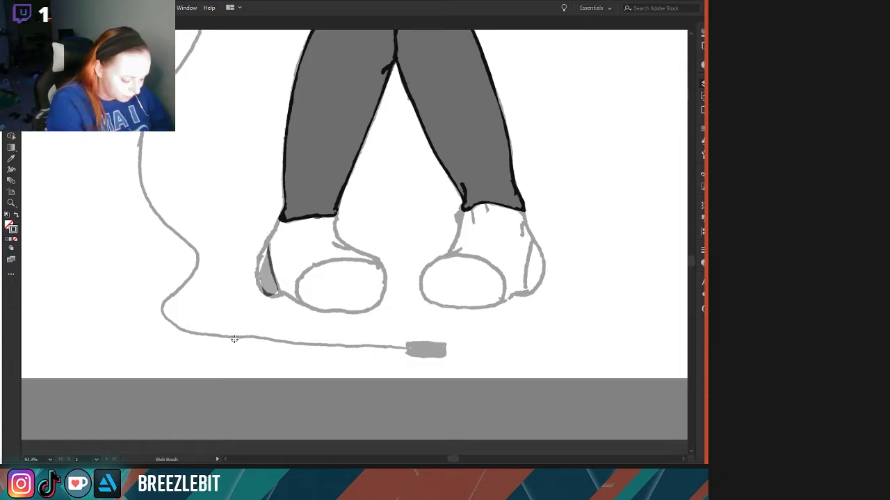
pyautogui.moveTo(268, 244)
pyautogui.mouseDown()
pyautogui.moveTo(260, 275)
pyautogui.moveTo(280, 292)
pyautogui.moveTo(235, 284)
pyautogui.mouseUp()
# - Fill the oval toe caps of both shoes with the same light grey up to their outlines
pyautogui.moveTo(327, 255)
pyautogui.mouseDown()
pyautogui.moveTo(343, 269)
pyautogui.moveTo(333, 297)
pyautogui.moveTo(311, 301)
pyautogui.moveTo(268, 292)
pyautogui.moveTo(259, 272)
pyautogui.moveTo(277, 260)
pyautogui.mouseUp()
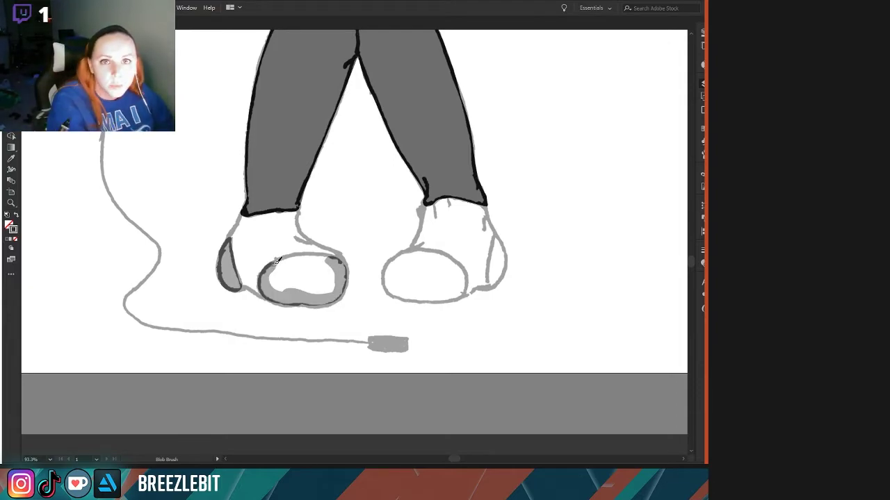
pyautogui.moveTo(277, 260)
pyautogui.mouseDown()
pyautogui.moveTo(328, 261)
pyautogui.moveTo(338, 273)
pyautogui.moveTo(330, 289)
pyautogui.moveTo(308, 267)
pyautogui.moveTo(314, 281)
pyautogui.moveTo(301, 287)
pyautogui.moveTo(283, 271)
pyautogui.moveTo(280, 289)
pyautogui.moveTo(259, 259)
pyautogui.mouseUp()
pyautogui.press('space')
pyautogui.moveTo(189, 265); pyautogui.dragTo(88, 268)
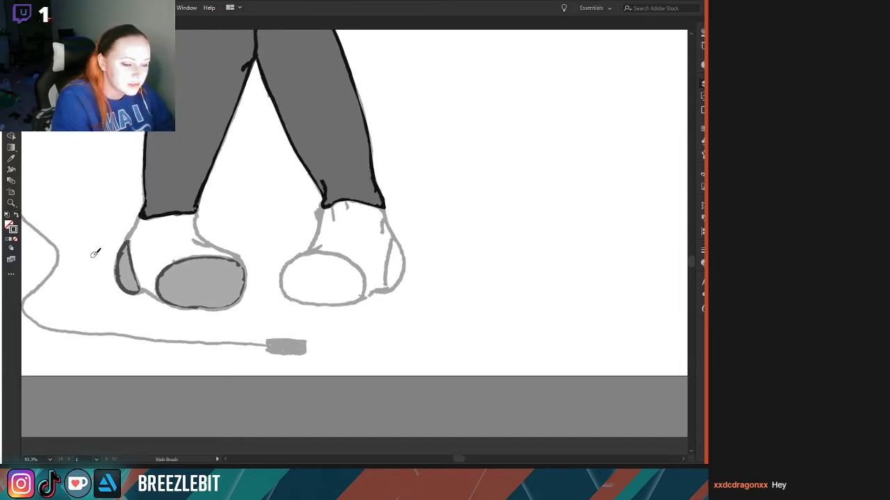
pyautogui.moveTo(307, 257)
pyautogui.mouseDown()
pyautogui.moveTo(349, 266)
pyautogui.moveTo(359, 294)
pyautogui.moveTo(295, 292)
pyautogui.moveTo(292, 265)
pyautogui.moveTo(309, 257)
pyautogui.moveTo(300, 278)
pyautogui.moveTo(308, 257)
pyautogui.moveTo(298, 266)
pyautogui.moveTo(304, 285)
pyautogui.moveTo(314, 273)
pyautogui.moveTo(351, 285)
pyautogui.moveTo(280, 279)
pyautogui.mouseUp()
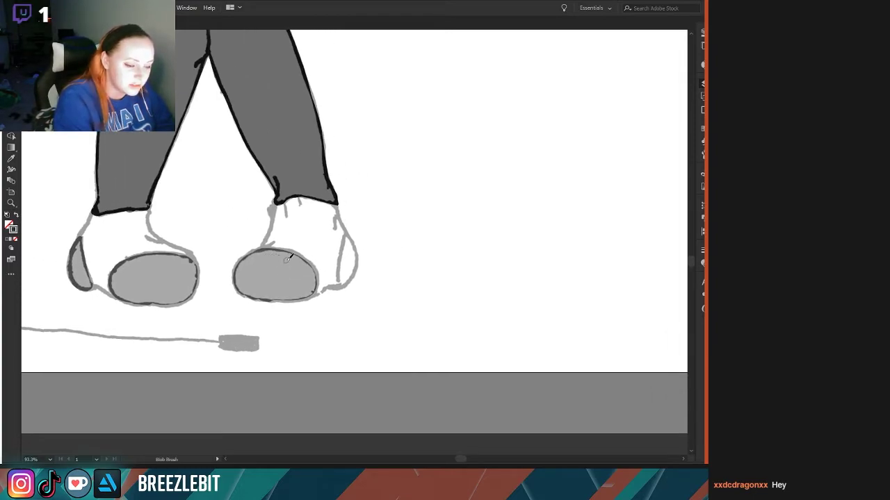
# - Paint the right shoe's heel patch light grey and check the flat colours with the guide hidden, restoring the guide
pyautogui.moveTo(349, 237)
pyautogui.mouseDown()
pyautogui.moveTo(346, 280)
pyautogui.moveTo(349, 236)
pyautogui.mouseUp()
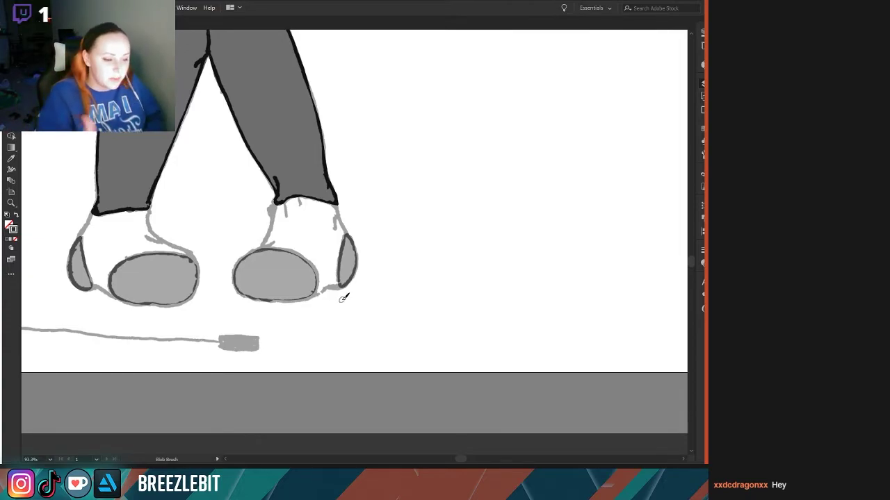
pyautogui.moveTo(342, 230); pyautogui.dragTo(332, 289)
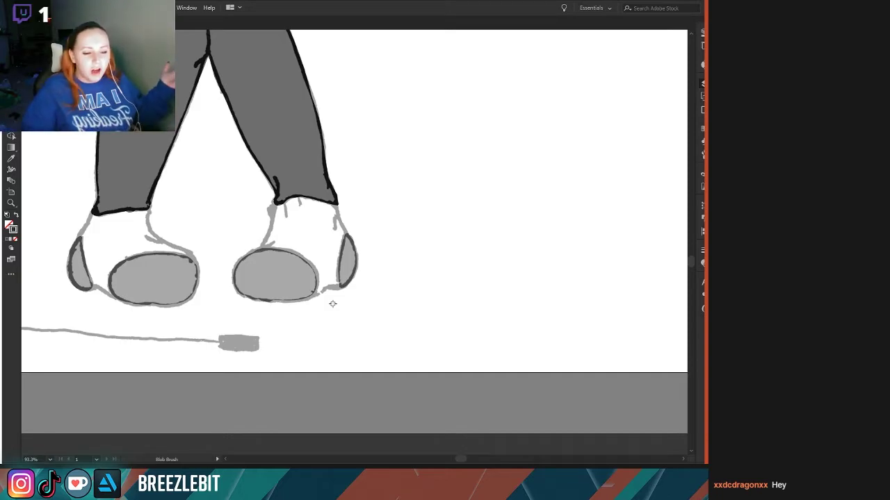
pyautogui.click(590, 96)
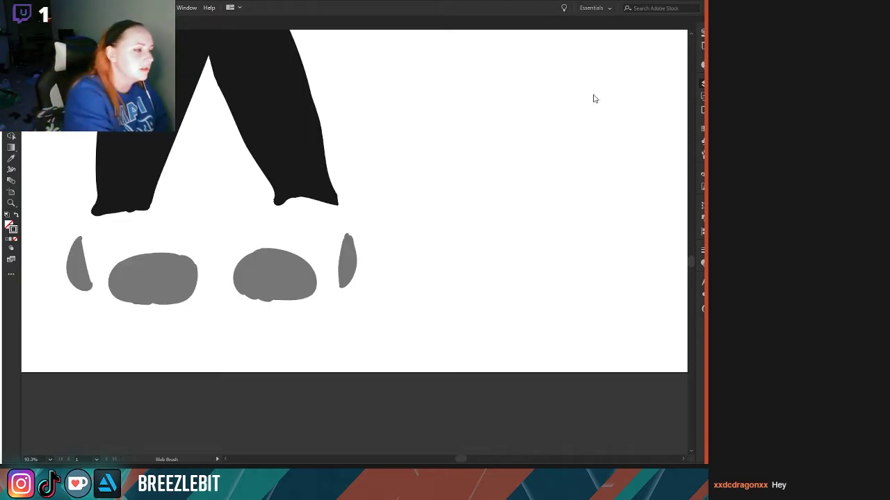
pyautogui.moveTo(182, 200); pyautogui.dragTo(67, 193)
pyautogui.moveTo(140, 194); pyautogui.dragTo(262, 378)
pyautogui.moveTo(222, 276); pyautogui.dragTo(230, 336)
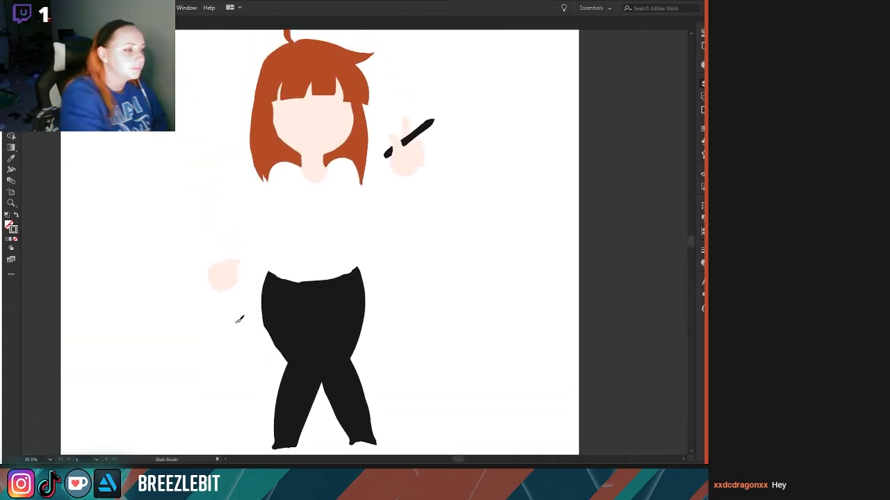
pyautogui.click(592, 100)
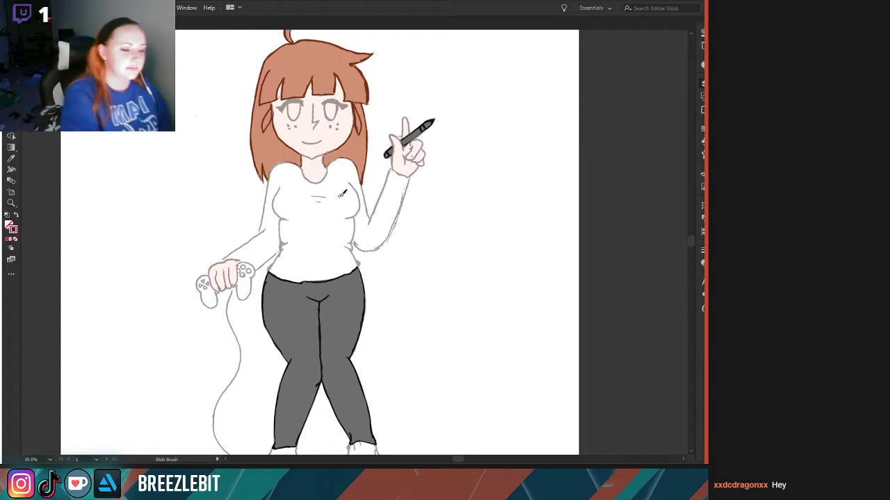
# - Block in the middle of the shirt with broad pink strokes across the chest
pyautogui.moveTo(333, 204)
pyautogui.mouseDown()
pyautogui.moveTo(343, 241)
pyautogui.moveTo(357, 214)
pyautogui.mouseUp()
pyautogui.hotkey('ctrl', 'space')
pyautogui.moveTo(292, 265); pyautogui.dragTo(365, 292)
pyautogui.press('space')
pyautogui.moveTo(310, 255); pyautogui.dragTo(306, 342)
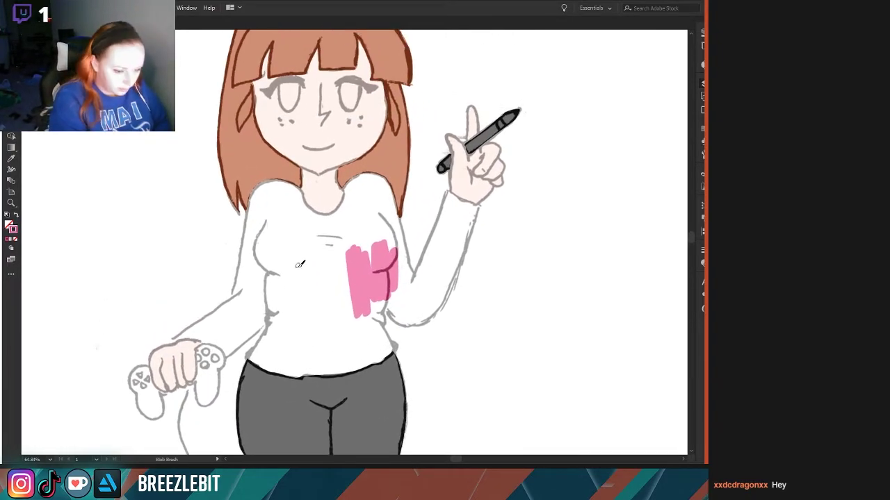
pyautogui.moveTo(292, 237)
pyautogui.mouseDown()
pyautogui.moveTo(313, 278)
pyautogui.moveTo(295, 221)
pyautogui.moveTo(332, 266)
pyautogui.moveTo(319, 229)
pyautogui.moveTo(364, 264)
pyautogui.moveTo(356, 234)
pyautogui.moveTo(386, 244)
pyautogui.mouseUp()
# - Fill the shirt's right shoulder and upper sleeve pink and outline the curved neckline
pyautogui.moveTo(383, 187)
pyautogui.mouseDown()
pyautogui.moveTo(403, 284)
pyautogui.moveTo(409, 277)
pyautogui.mouseUp()
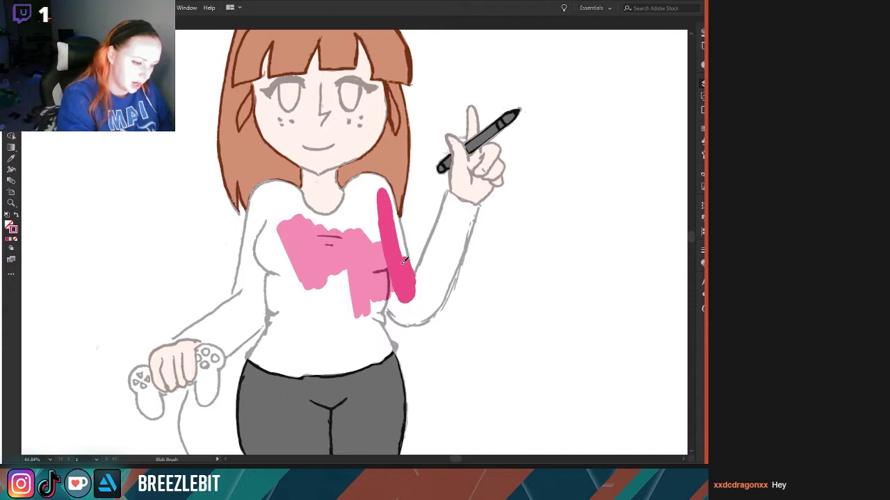
pyautogui.moveTo(390, 199)
pyautogui.mouseDown()
pyautogui.moveTo(372, 177)
pyautogui.moveTo(346, 189)
pyautogui.moveTo(345, 273)
pyautogui.mouseUp()
pyautogui.moveTo(351, 186)
pyautogui.mouseDown()
pyautogui.moveTo(376, 217)
pyautogui.moveTo(370, 258)
pyautogui.mouseUp()
pyautogui.moveTo(351, 189)
pyautogui.mouseDown()
pyautogui.moveTo(339, 220)
pyautogui.moveTo(337, 210)
pyautogui.moveTo(323, 216)
pyautogui.moveTo(296, 198)
pyautogui.mouseUp()
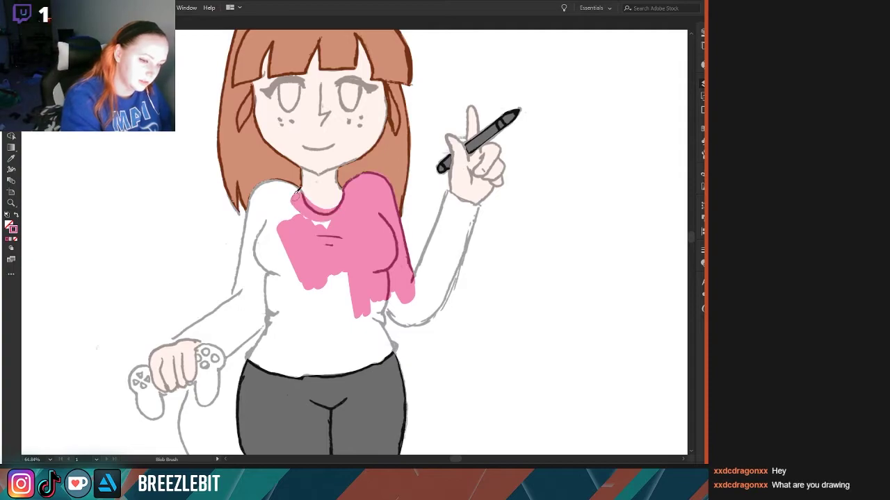
# - Trim the pink overlapping the neck and repaint the right side of the neckline cleanly
pyautogui.hotkey('ctrl', 'space')
pyautogui.click(292, 243)
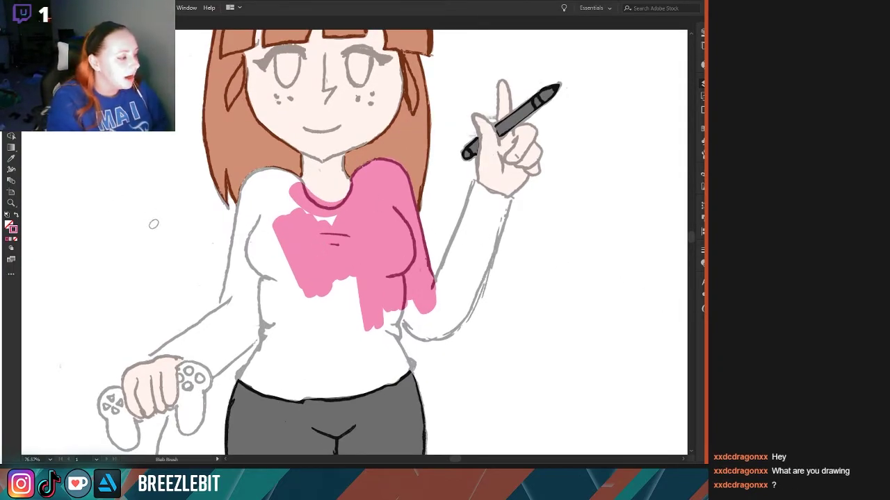
pyautogui.press('space')
pyautogui.press('space')
pyautogui.moveTo(310, 252)
pyautogui.mouseDown()
pyautogui.moveTo(248, 312)
pyautogui.moveTo(292, 307)
pyautogui.moveTo(301, 356)
pyautogui.mouseUp()
pyautogui.hotkey('ctrl', 'space')
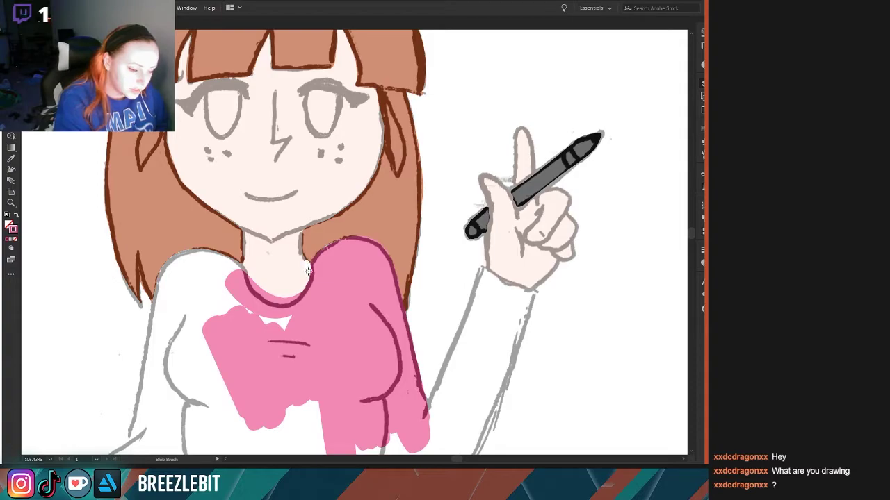
pyautogui.moveTo(303, 286)
pyautogui.mouseDown()
pyautogui.moveTo(276, 301)
pyautogui.moveTo(243, 261)
pyautogui.moveTo(204, 243)
pyautogui.mouseUp()
pyautogui.moveTo(231, 287); pyautogui.dragTo(229, 218)
pyautogui.moveTo(239, 258)
pyautogui.mouseDown()
pyautogui.moveTo(251, 289)
pyautogui.moveTo(274, 308)
pyautogui.moveTo(288, 299)
pyautogui.mouseUp()
pyautogui.moveTo(321, 259)
pyautogui.mouseDown()
pyautogui.moveTo(303, 301)
pyautogui.moveTo(266, 306)
pyautogui.mouseUp()
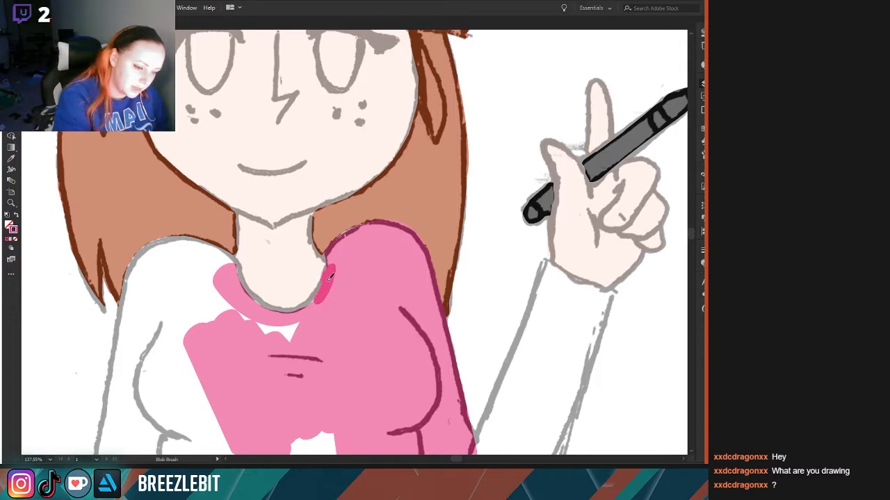
pyautogui.moveTo(334, 249); pyautogui.dragTo(383, 232)
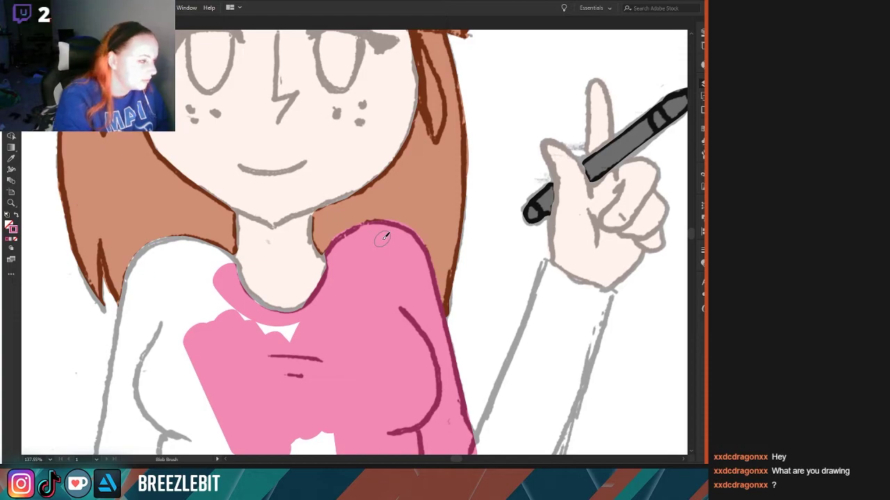
# - Fill the gap below the neckline and paint the shirt's left shoulder pink
pyautogui.press('space')
pyautogui.moveTo(203, 286)
pyautogui.mouseDown()
pyautogui.moveTo(242, 323)
pyautogui.moveTo(304, 349)
pyautogui.moveTo(299, 331)
pyautogui.moveTo(261, 327)
pyautogui.moveTo(153, 295)
pyautogui.mouseUp()
pyautogui.hotkey('ctrl', 'space')
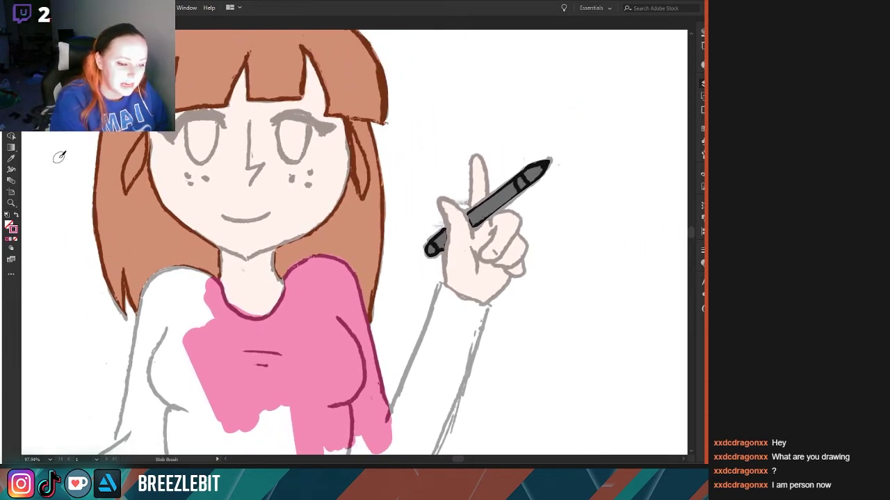
pyautogui.moveTo(265, 311)
pyautogui.mouseDown()
pyautogui.moveTo(241, 306)
pyautogui.moveTo(224, 285)
pyautogui.mouseUp()
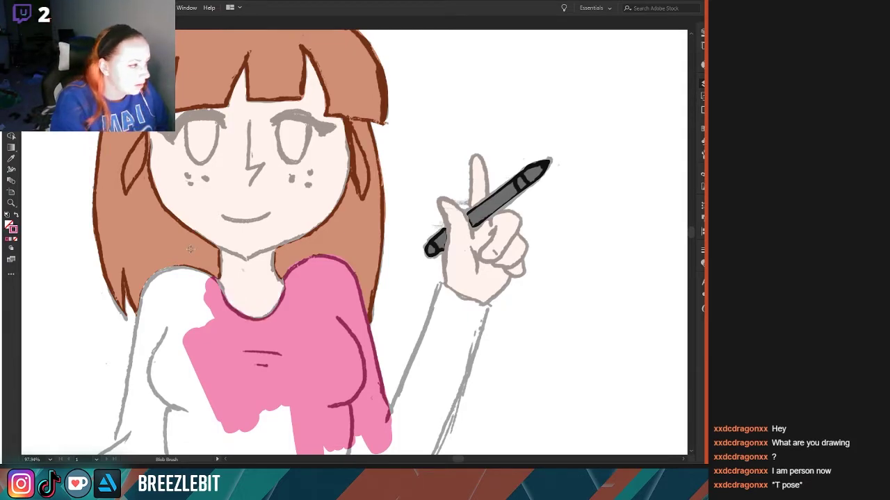
pyautogui.press('space')
pyautogui.moveTo(200, 313)
pyautogui.mouseDown()
pyautogui.moveTo(228, 292)
pyautogui.moveTo(237, 307)
pyautogui.moveTo(228, 275)
pyautogui.moveTo(219, 267)
pyautogui.moveTo(178, 268)
pyautogui.moveTo(154, 303)
pyautogui.moveTo(201, 326)
pyautogui.moveTo(235, 306)
pyautogui.mouseUp()
# - Fill the rest of the shirt's torso and the left upper sleeve pink down to the hem
pyautogui.scroll(-3, 155, 266)
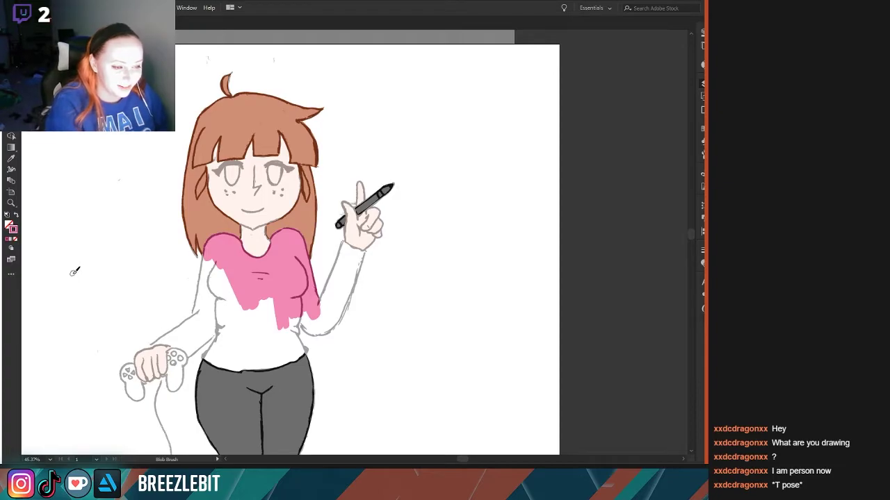
pyautogui.scroll(3, 148, 314)
pyautogui.moveTo(302, 165)
pyautogui.mouseDown()
pyautogui.moveTo(278, 306)
pyautogui.moveTo(309, 173)
pyautogui.moveTo(284, 312)
pyautogui.moveTo(318, 241)
pyautogui.moveTo(318, 292)
pyautogui.moveTo(284, 327)
pyautogui.moveTo(264, 306)
pyautogui.moveTo(270, 295)
pyautogui.mouseUp()
pyautogui.moveTo(324, 195)
pyautogui.mouseDown()
pyautogui.moveTo(333, 271)
pyautogui.moveTo(328, 250)
pyautogui.moveTo(339, 242)
pyautogui.moveTo(359, 309)
pyautogui.moveTo(369, 271)
pyautogui.moveTo(393, 303)
pyautogui.moveTo(417, 267)
pyautogui.moveTo(426, 306)
pyautogui.moveTo(457, 287)
pyautogui.moveTo(454, 312)
pyautogui.moveTo(440, 287)
pyautogui.moveTo(468, 347)
pyautogui.moveTo(404, 322)
pyautogui.moveTo(370, 353)
pyautogui.moveTo(345, 309)
pyautogui.moveTo(334, 303)
pyautogui.moveTo(323, 311)
pyautogui.moveTo(321, 303)
pyautogui.moveTo(312, 333)
pyautogui.moveTo(321, 323)
pyautogui.moveTo(295, 356)
pyautogui.moveTo(359, 373)
pyautogui.moveTo(431, 370)
pyautogui.moveTo(464, 352)
pyautogui.mouseUp()
pyautogui.moveTo(439, 350)
pyautogui.mouseDown()
pyautogui.moveTo(355, 364)
pyautogui.moveTo(326, 338)
pyautogui.moveTo(312, 347)
pyautogui.moveTo(384, 353)
pyautogui.mouseUp()
# - Erase the pink spilling over the trousers along the shirt's hem
pyautogui.hotkey('ctrl', 'space')
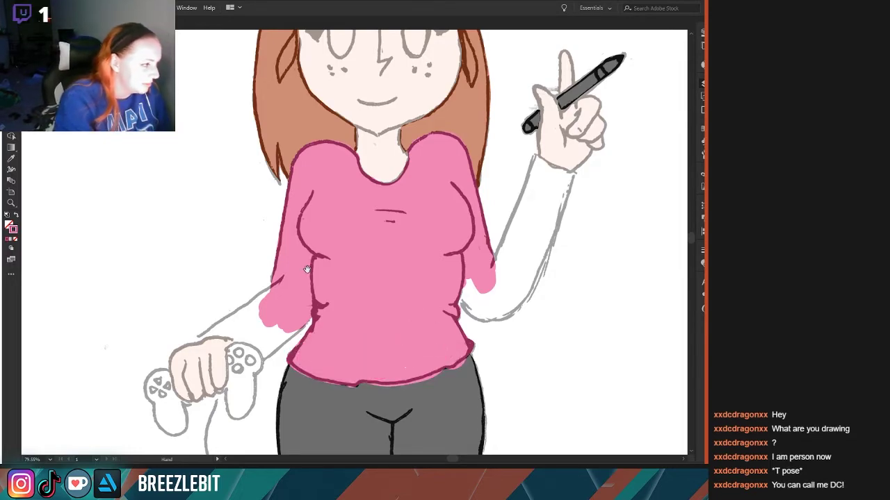
pyautogui.moveTo(298, 270); pyautogui.dragTo(271, 273)
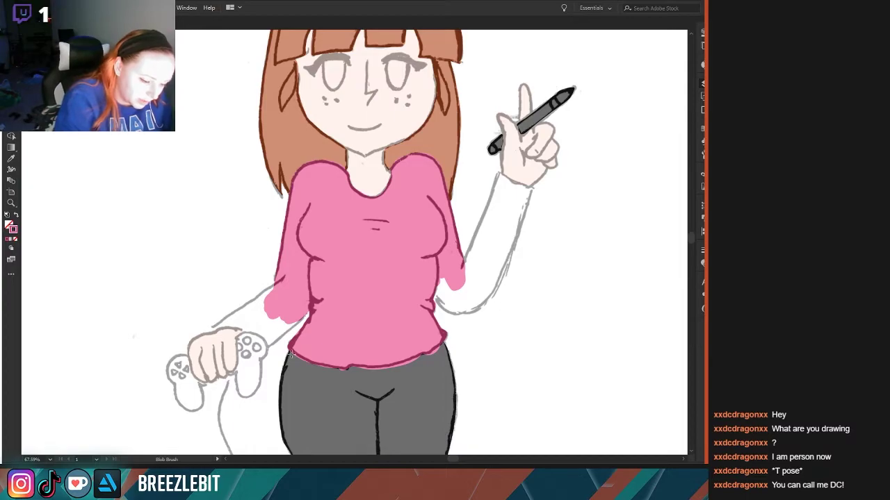
pyautogui.moveTo(291, 355); pyautogui.dragTo(338, 372)
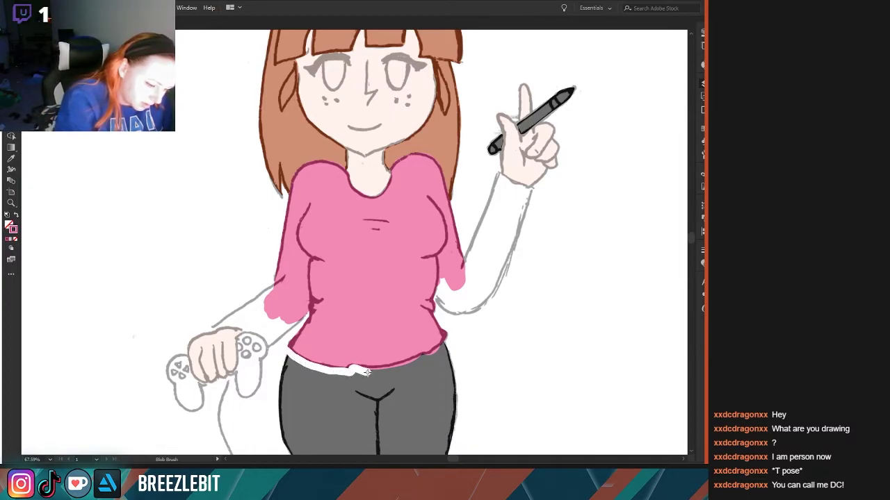
pyautogui.moveTo(373, 371); pyautogui.dragTo(445, 347)
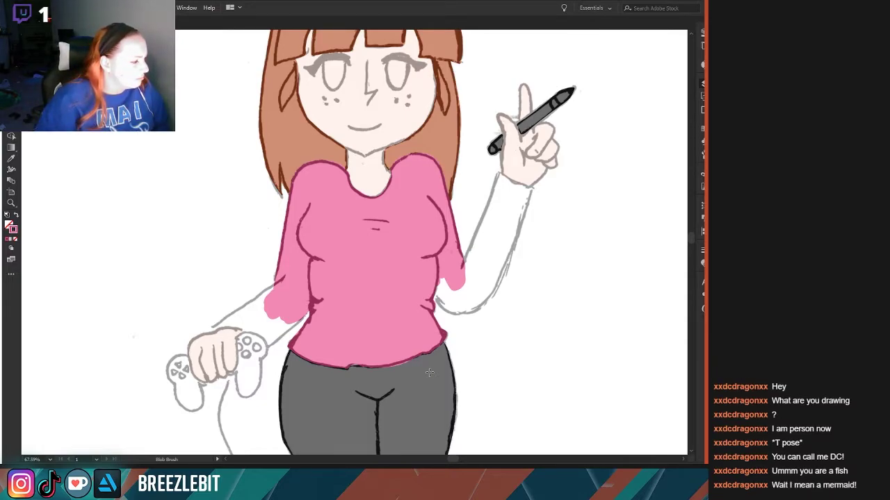
pyautogui.moveTo(397, 349)
pyautogui.mouseDown()
pyautogui.moveTo(348, 346)
pyautogui.moveTo(359, 357)
pyautogui.moveTo(347, 355)
pyautogui.mouseUp()
pyautogui.hotkey('ctrl', 'z')
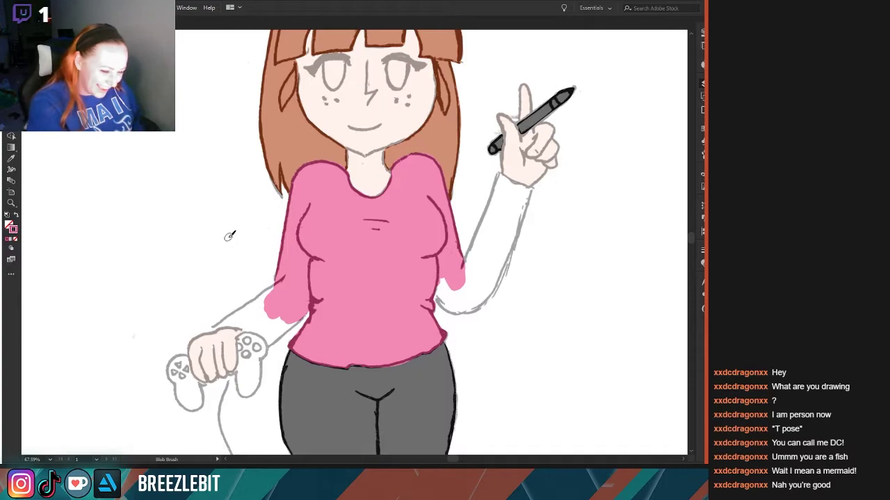
# - Fill the raised arm's forearm sleeve pink from the elbow to the wrist
pyautogui.moveTo(438, 268)
pyautogui.mouseDown()
pyautogui.moveTo(445, 300)
pyautogui.moveTo(478, 306)
pyautogui.moveTo(499, 275)
pyautogui.moveTo(527, 188)
pyautogui.mouseUp()
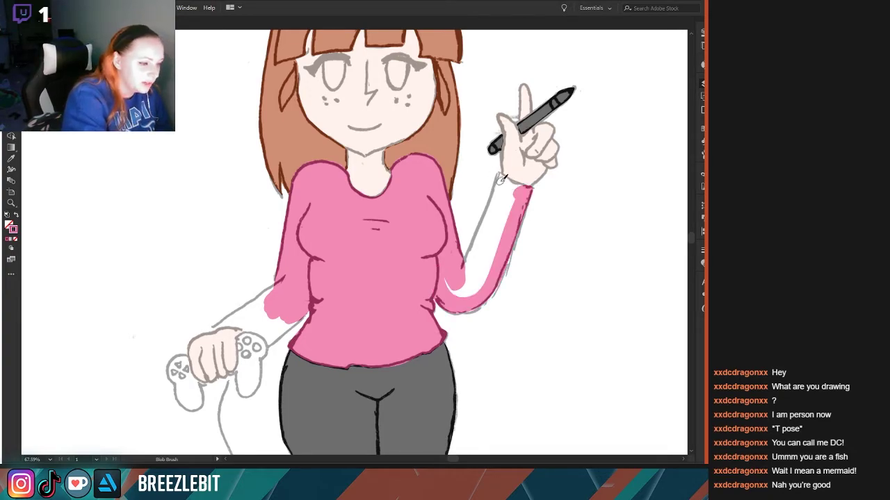
pyautogui.moveTo(500, 176)
pyautogui.mouseDown()
pyautogui.moveTo(529, 187)
pyautogui.moveTo(479, 226)
pyautogui.moveTo(456, 279)
pyautogui.moveTo(499, 189)
pyautogui.moveTo(513, 201)
pyautogui.moveTo(480, 281)
pyautogui.moveTo(471, 289)
pyautogui.moveTo(460, 274)
pyautogui.moveTo(444, 287)
pyautogui.moveTo(538, 267)
pyautogui.moveTo(568, 231)
pyautogui.mouseUp()
# - Extend the lowered arm's pink sleeve along the forearm to the edge of the controller
pyautogui.press('space')
pyautogui.moveTo(394, 213)
pyautogui.mouseDown()
pyautogui.moveTo(367, 232)
pyautogui.moveTo(402, 205)
pyautogui.moveTo(358, 240)
pyautogui.moveTo(367, 233)
pyautogui.moveTo(411, 245)
pyautogui.moveTo(426, 231)
pyautogui.moveTo(405, 248)
pyautogui.mouseUp()
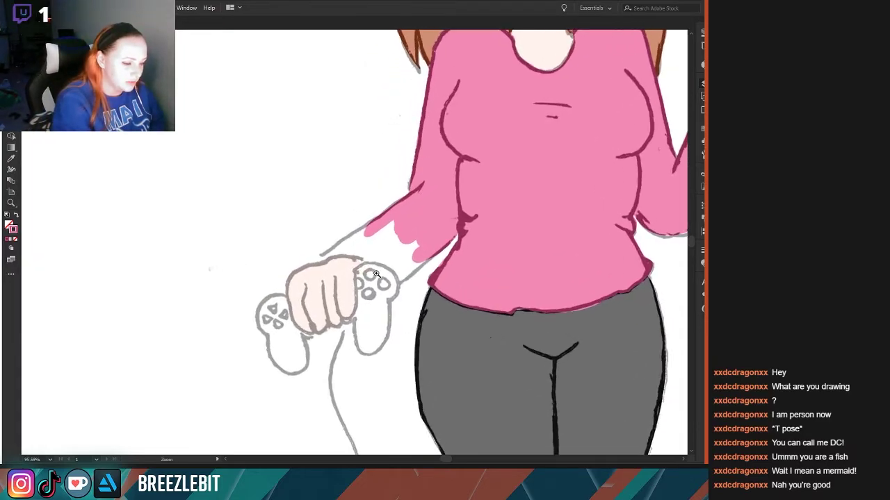
pyautogui.scroll(2, 330, 254)
pyautogui.moveTo(419, 192)
pyautogui.mouseDown()
pyautogui.moveTo(375, 225)
pyautogui.moveTo(393, 215)
pyautogui.moveTo(389, 240)
pyautogui.moveTo(421, 249)
pyautogui.mouseUp()
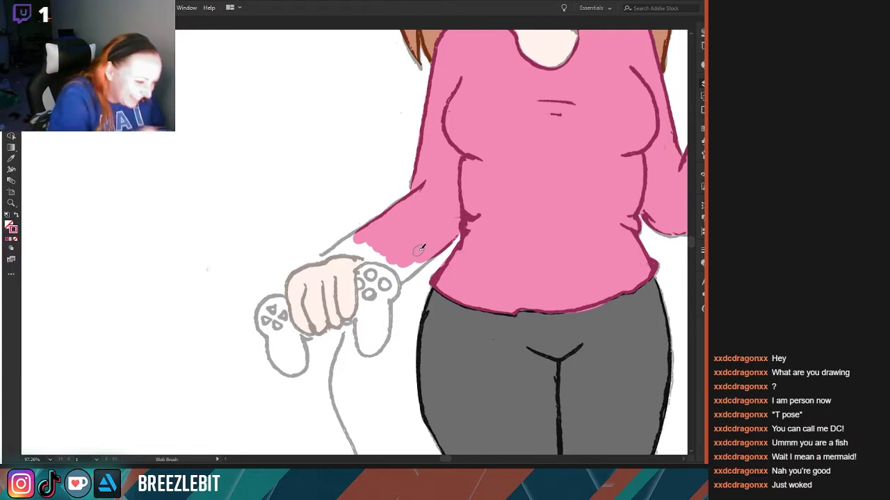
pyautogui.moveTo(461, 224)
pyautogui.mouseDown()
pyautogui.moveTo(408, 272)
pyautogui.moveTo(379, 227)
pyautogui.moveTo(363, 252)
pyautogui.mouseUp()
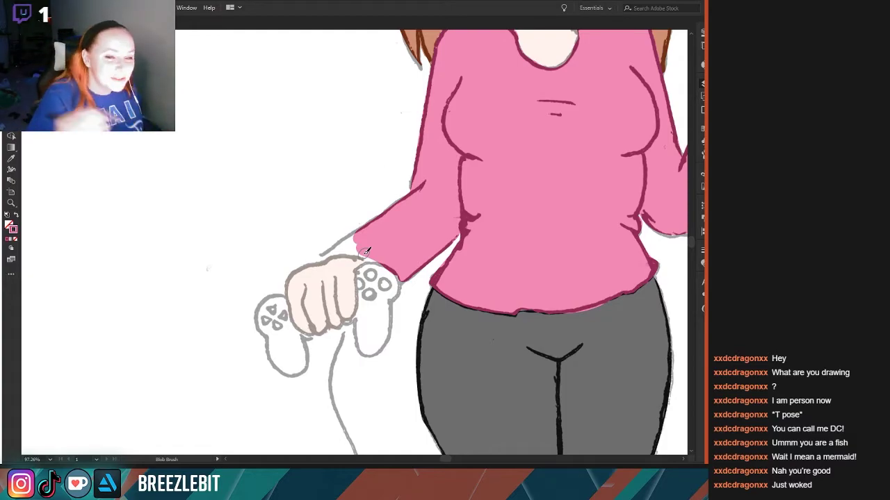
# - Complete the lowered sleeve's pink cuff at the wrist and trim its overspill along the arm and hand outlines
pyautogui.scroll(2, 366, 251)
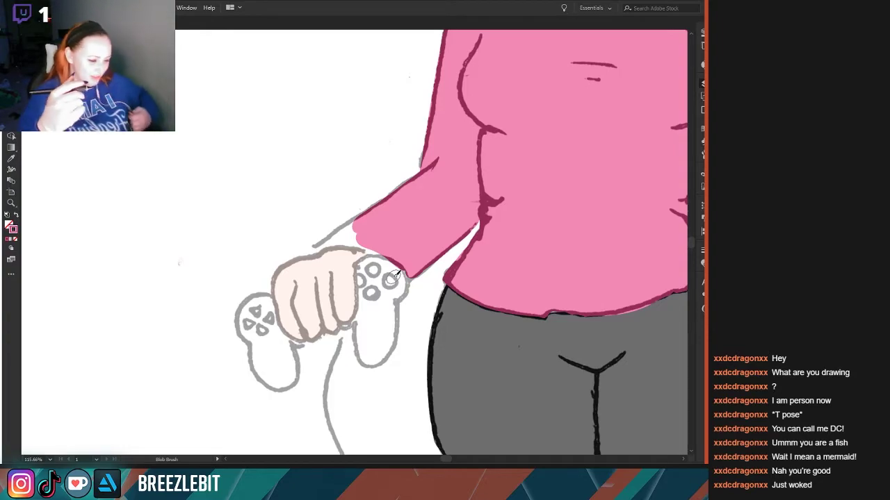
pyautogui.scroll(1, 386, 282)
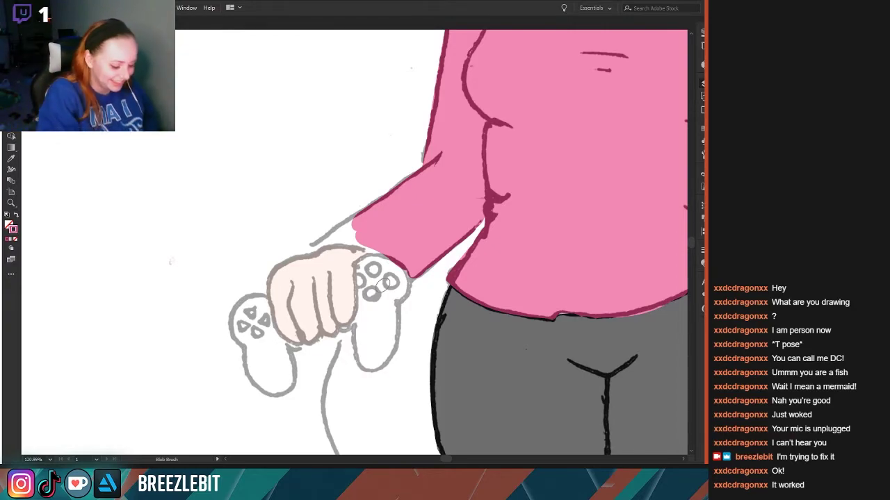
pyautogui.moveTo(339, 267)
pyautogui.mouseDown()
pyautogui.moveTo(375, 288)
pyautogui.moveTo(339, 324)
pyautogui.mouseUp()
pyautogui.moveTo(347, 281)
pyautogui.mouseDown()
pyautogui.moveTo(361, 283)
pyautogui.moveTo(313, 268)
pyautogui.moveTo(284, 273)
pyautogui.mouseUp()
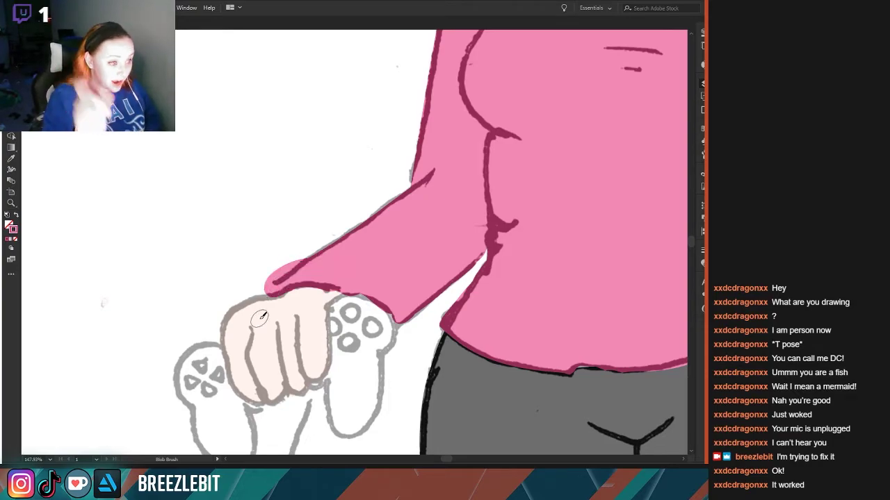
pyautogui.moveTo(308, 246); pyautogui.dragTo(264, 295)
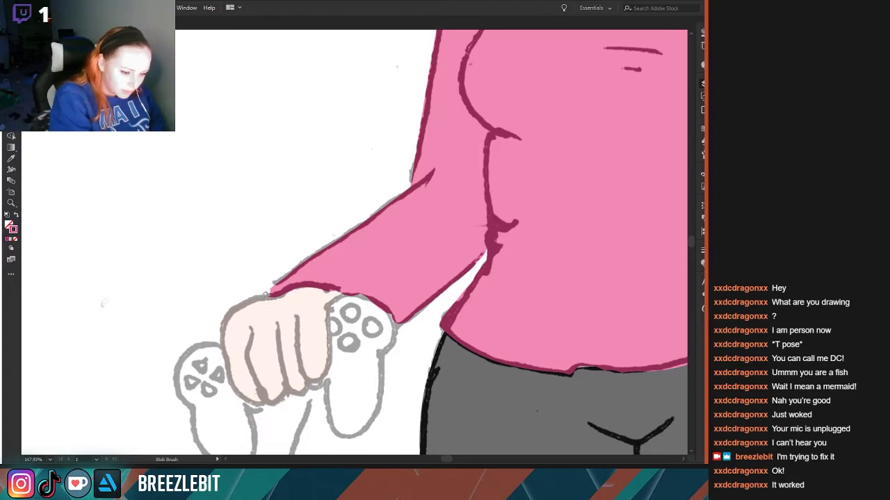
pyautogui.moveTo(268, 296)
pyautogui.mouseDown()
pyautogui.moveTo(321, 290)
pyautogui.moveTo(384, 314)
pyautogui.mouseUp()
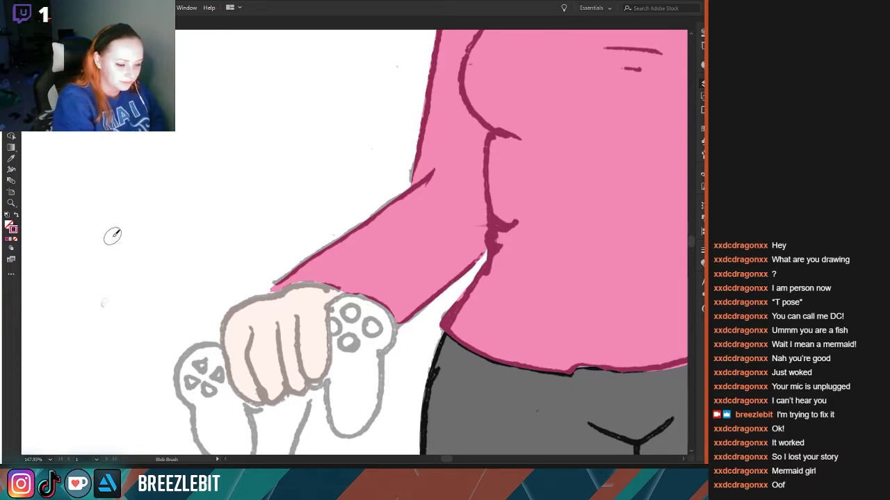
pyautogui.moveTo(338, 274)
pyautogui.mouseDown()
pyautogui.moveTo(284, 284)
pyautogui.moveTo(291, 265)
pyautogui.moveTo(258, 296)
pyautogui.moveTo(342, 301)
pyautogui.mouseUp()
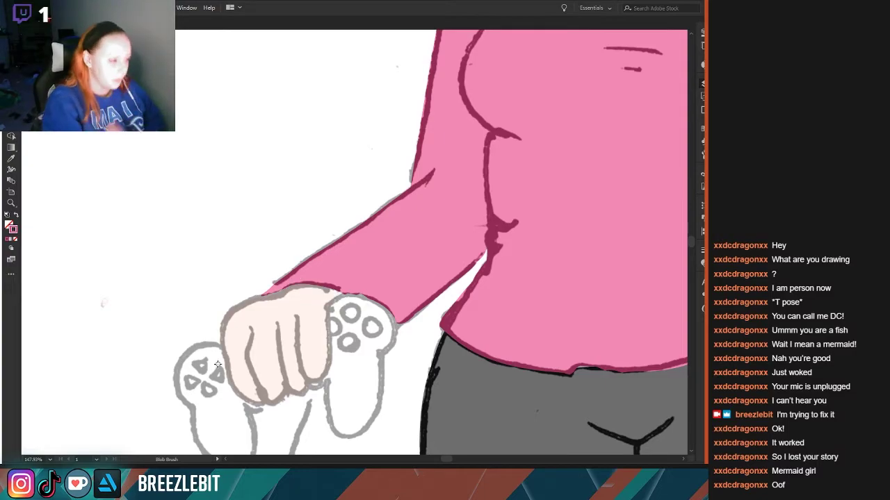
# - Try a pink stroke along the outer edge of the raised forearm's sleeve, and undo it
pyautogui.hotkey('ctrl', '0')
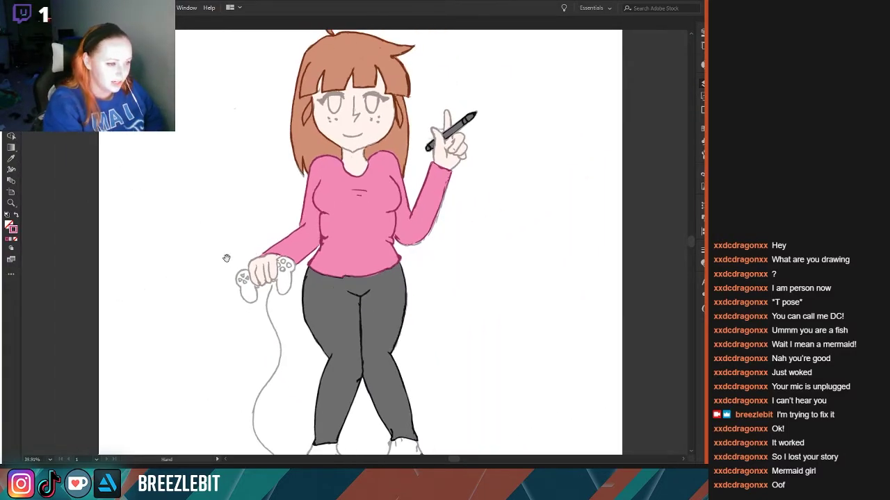
pyautogui.moveTo(226, 254); pyautogui.dragTo(230, 349)
pyautogui.moveTo(309, 350); pyautogui.dragTo(387, 408)
pyautogui.moveTo(368, 368); pyautogui.dragTo(259, 357)
pyautogui.moveTo(443, 196)
pyautogui.mouseDown()
pyautogui.moveTo(413, 277)
pyautogui.moveTo(386, 305)
pyautogui.moveTo(365, 306)
pyautogui.mouseUp()
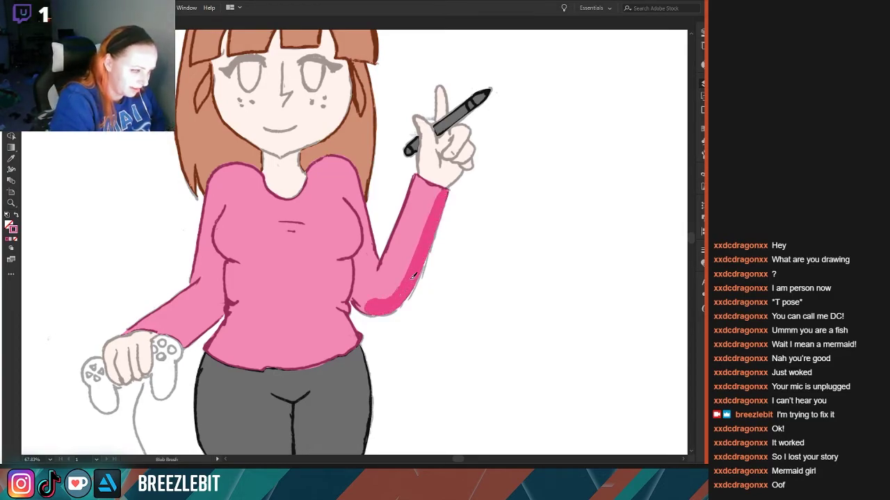
pyautogui.hotkey('ctrl', 'z')
# - Examine the whole figure and the outer edge of the raised sleeve for uncovered outlines
pyautogui.press('z')
pyautogui.keyDown('alt'); pyautogui.click(95, 291); pyautogui.keyUp('alt')
pyautogui.press('space')
pyautogui.moveTo(96, 291); pyautogui.dragTo(182, 266)
pyautogui.press('space')
pyautogui.moveTo(126, 327); pyautogui.dragTo(141, 293)
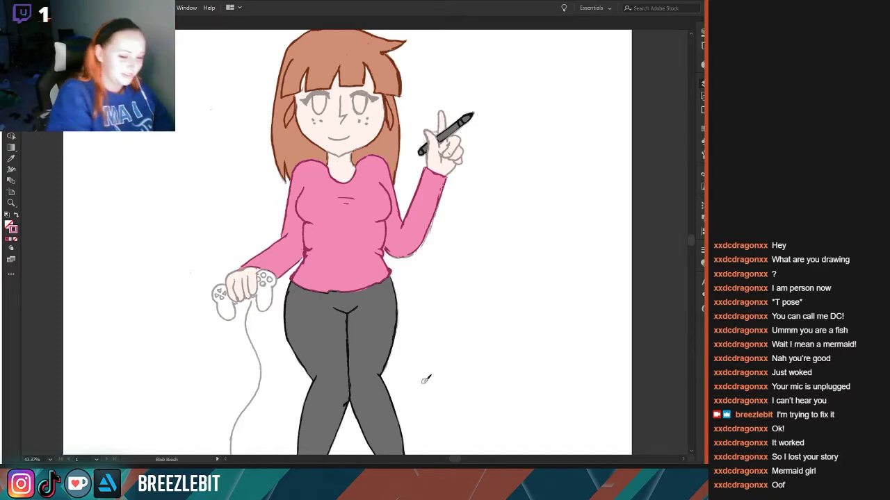
pyautogui.moveTo(250, 233); pyautogui.dragTo(196, 296)
pyautogui.moveTo(404, 297); pyautogui.dragTo(431, 286)
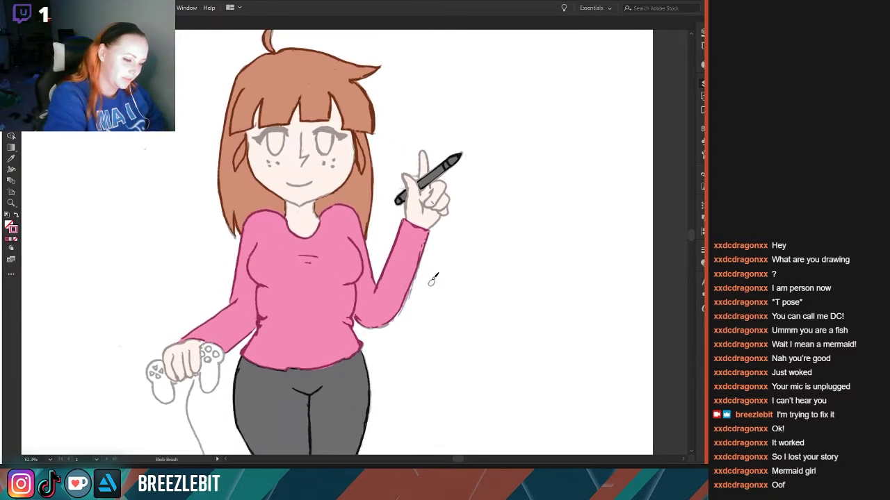
# - Touch up the raised sleeve's outer edge in pink and hide the guide to show only the flat colours
pyautogui.moveTo(421, 244)
pyautogui.mouseDown()
pyautogui.moveTo(403, 297)
pyautogui.moveTo(361, 325)
pyautogui.mouseUp()
pyautogui.moveTo(153, 267); pyautogui.dragTo(60, 252)
pyautogui.moveTo(118, 312); pyautogui.dragTo(208, 246)
pyautogui.click(588, 98)
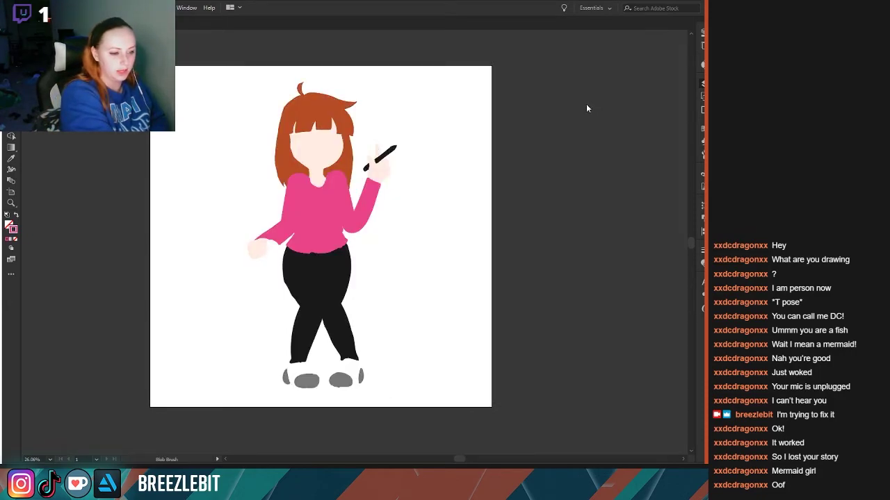
# - Show the faded guide again and switch the Blob Brush colour to green
pyautogui.click(591, 96)
pyautogui.moveTo(284, 216)
pyautogui.mouseDown()
pyautogui.moveTo(379, 207)
pyautogui.moveTo(392, 335)
pyautogui.mouseUp()
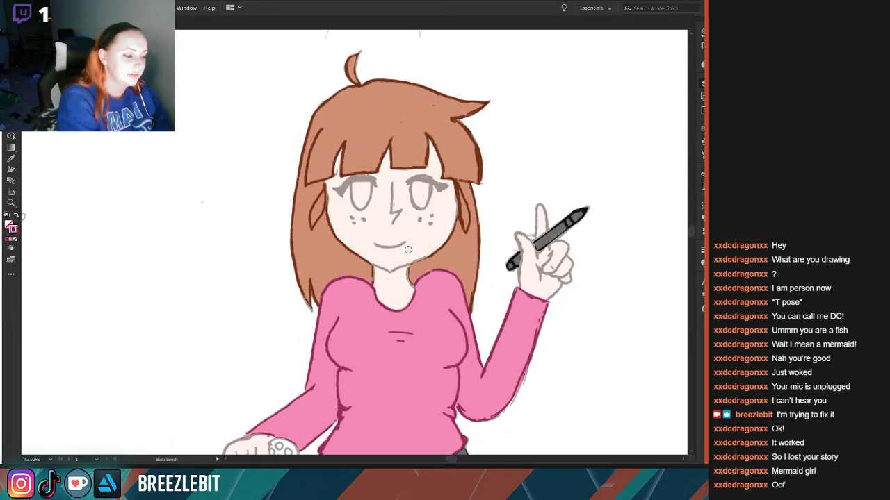
pyautogui.moveTo(374, 243); pyautogui.dragTo(405, 241)
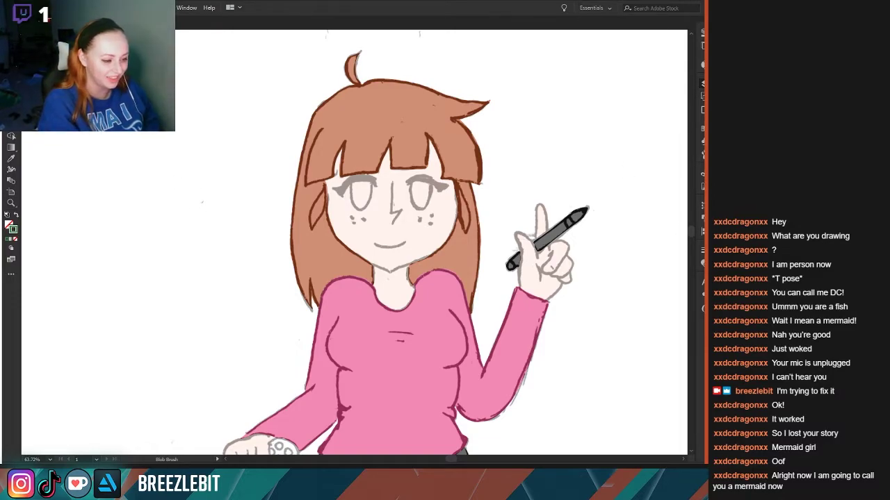
# - Paint both irises in flat green over the guide's eye outlines
pyautogui.moveTo(376, 288); pyautogui.dragTo(304, 195)
pyautogui.moveTo(181, 209); pyautogui.dragTo(95, 195)
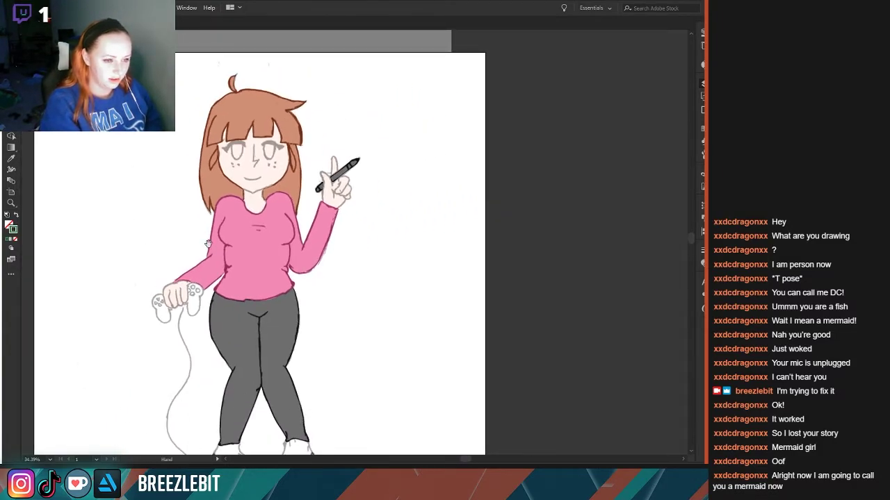
pyautogui.moveTo(204, 250); pyautogui.dragTo(262, 199)
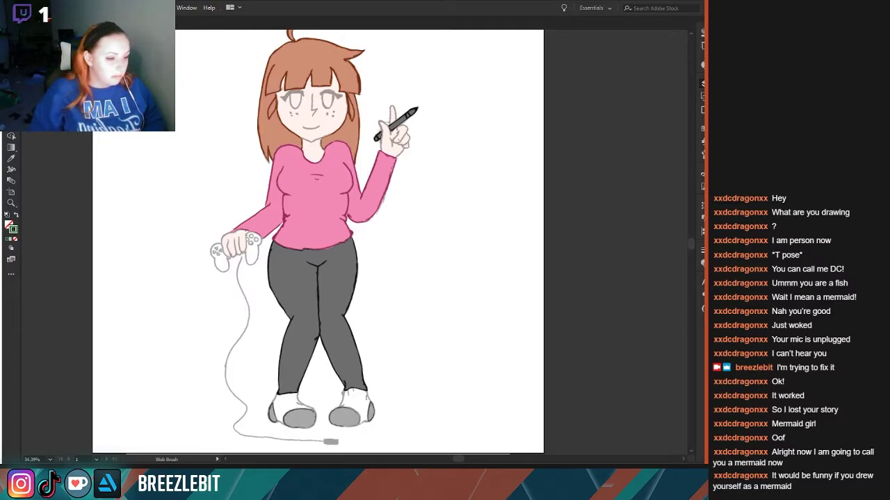
pyautogui.scroll(3, 613, 157)
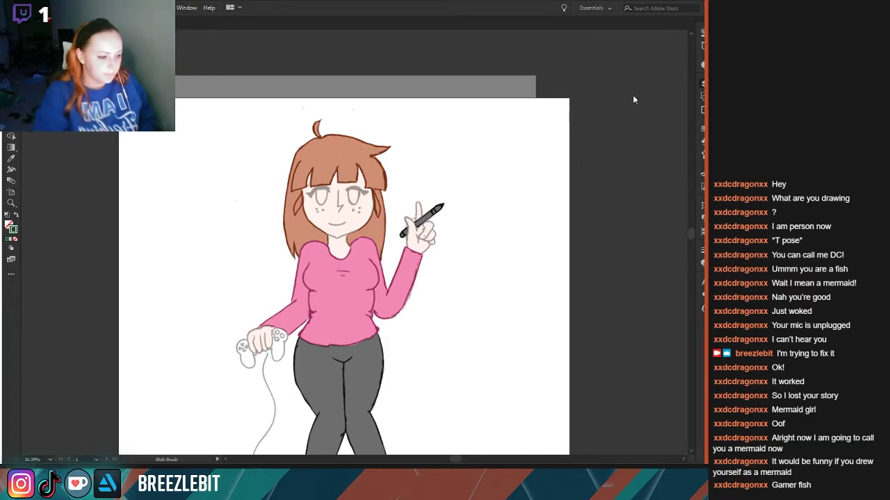
pyautogui.scroll(7, 338, 238)
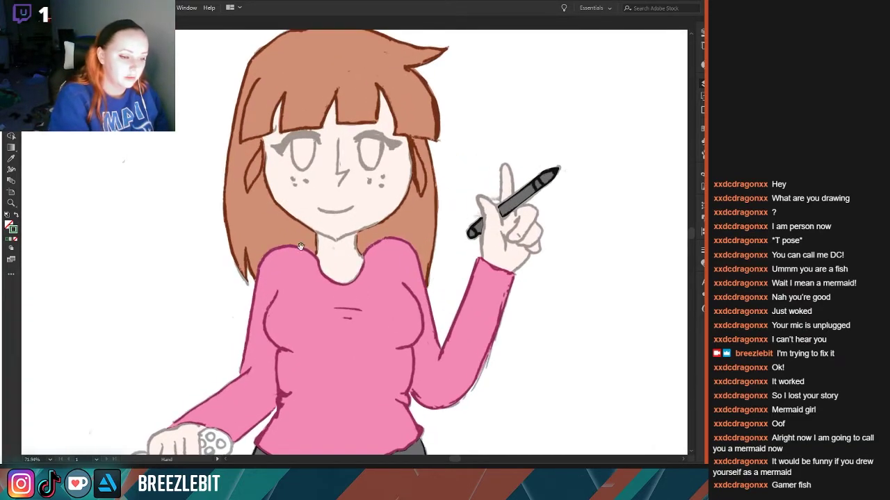
pyautogui.scroll(3, 291, 232)
pyautogui.moveTo(313, 231)
pyautogui.mouseDown()
pyautogui.moveTo(305, 258)
pyautogui.moveTo(298, 203)
pyautogui.moveTo(295, 231)
pyautogui.moveTo(312, 230)
pyautogui.moveTo(308, 258)
pyautogui.mouseUp()
pyautogui.moveTo(362, 235)
pyautogui.mouseDown()
pyautogui.moveTo(360, 258)
pyautogui.moveTo(373, 265)
pyautogui.moveTo(382, 248)
pyautogui.moveTo(369, 233)
pyautogui.mouseUp()
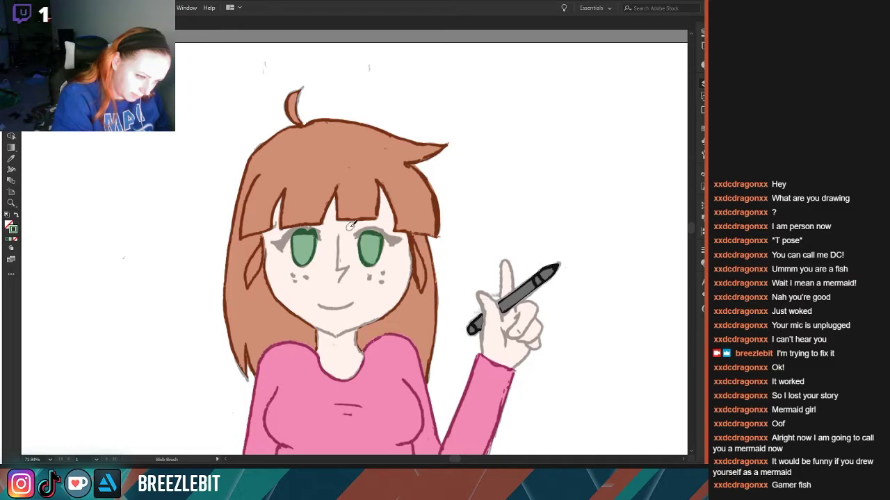
# - Examine the green irises up close and the whole figure from the hair to the shoes and controller cable
pyautogui.press('space')
pyautogui.moveTo(209, 269)
pyautogui.mouseDown()
pyautogui.moveTo(165, 273)
pyautogui.moveTo(135, 255)
pyautogui.moveTo(197, 264)
pyautogui.moveTo(260, 291)
pyautogui.moveTo(202, 350)
pyautogui.mouseUp()
pyautogui.hotkey('ctrl', 'space')
pyautogui.hotkey('ctrl', 'space')
pyautogui.press('space')
pyautogui.moveTo(264, 263)
pyautogui.mouseDown()
pyautogui.moveTo(276, 274)
pyautogui.moveTo(227, 271)
pyautogui.mouseUp()
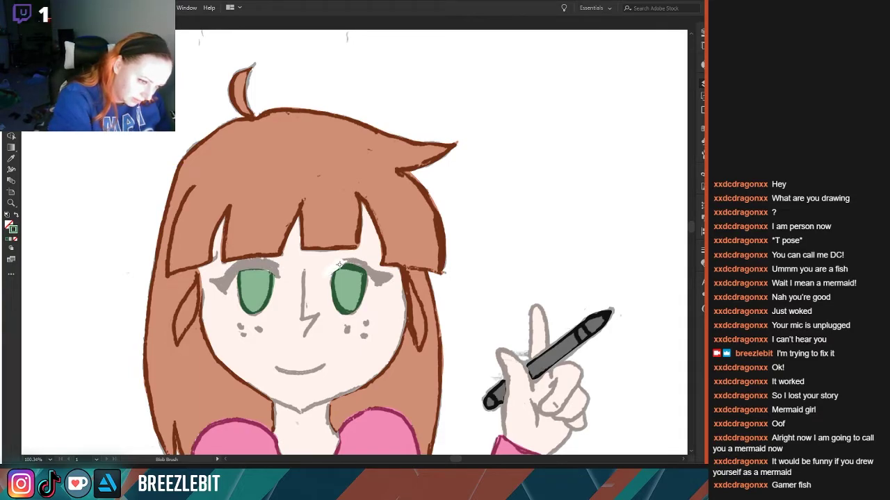
pyautogui.moveTo(342, 264); pyautogui.dragTo(391, 280)
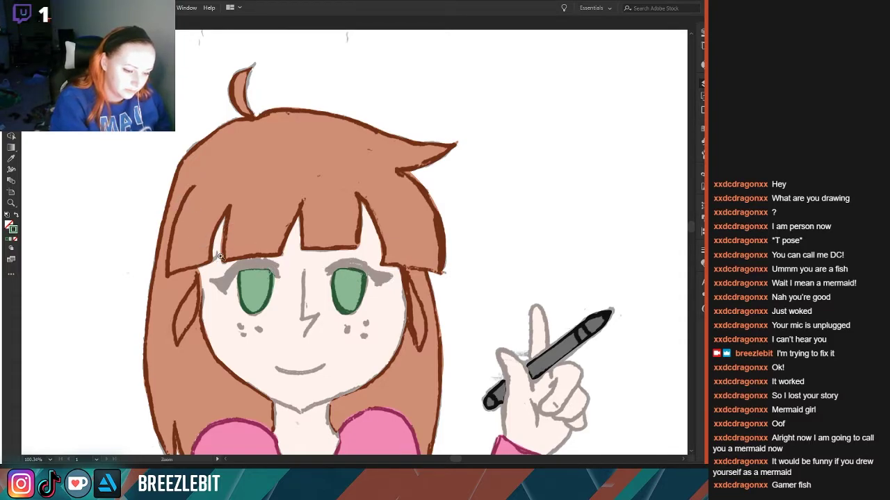
pyautogui.scroll(-5, 219, 257)
pyautogui.moveTo(117, 292); pyautogui.dragTo(165, 242)
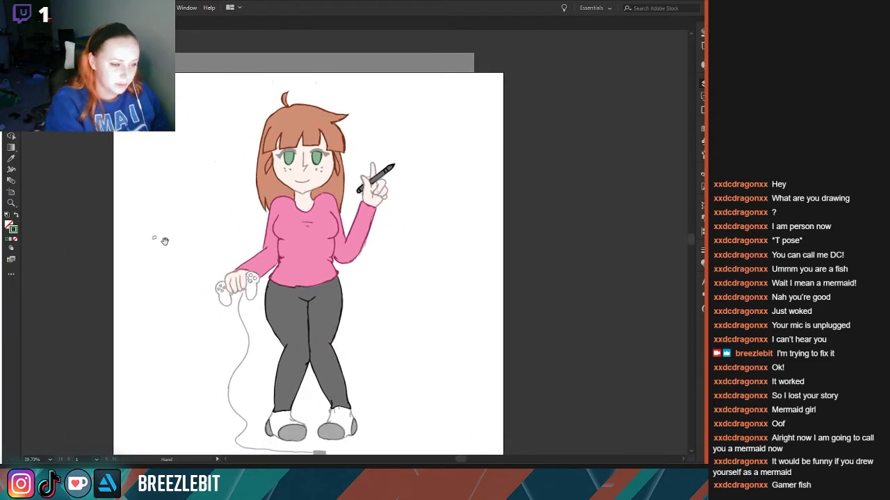
pyautogui.click(587, 98)
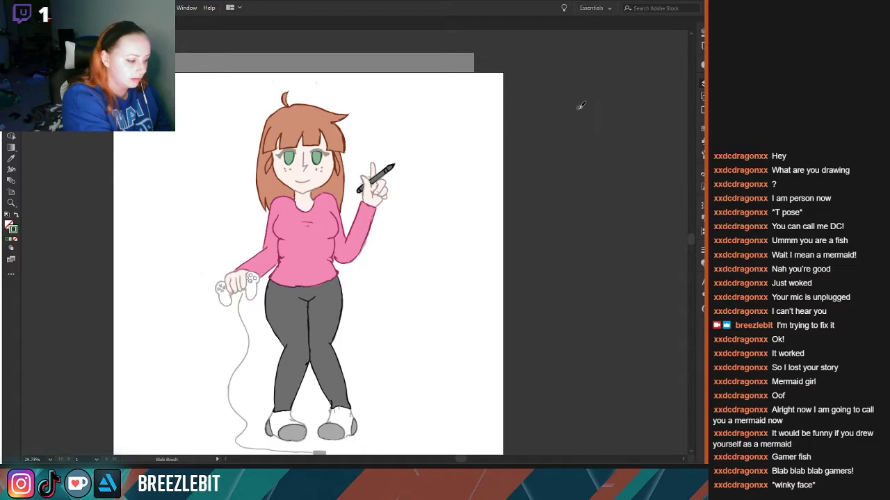
pyautogui.press('space')
pyautogui.moveTo(197, 260); pyautogui.dragTo(205, 194)
pyautogui.hotkey('ctrl', 'space')
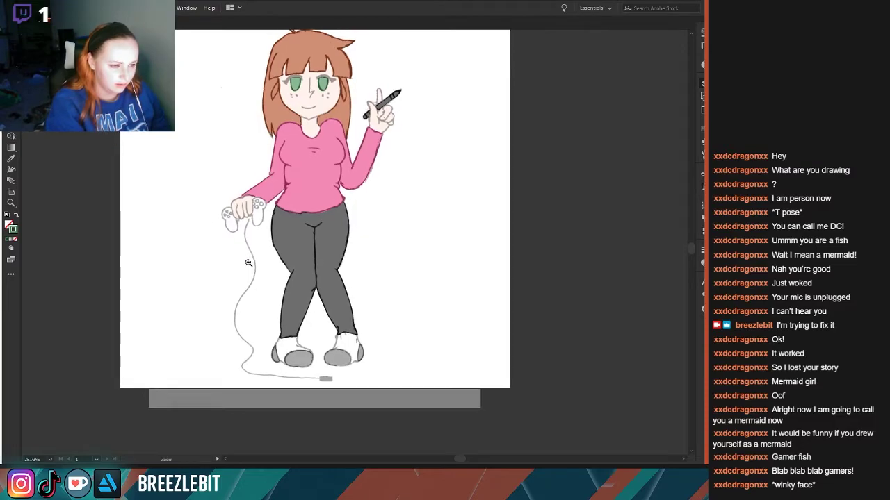
pyautogui.moveTo(248, 265); pyautogui.dragTo(335, 324)
pyautogui.moveTo(332, 290)
pyautogui.mouseDown()
pyautogui.moveTo(296, 432)
pyautogui.moveTo(300, 422)
pyautogui.mouseUp()
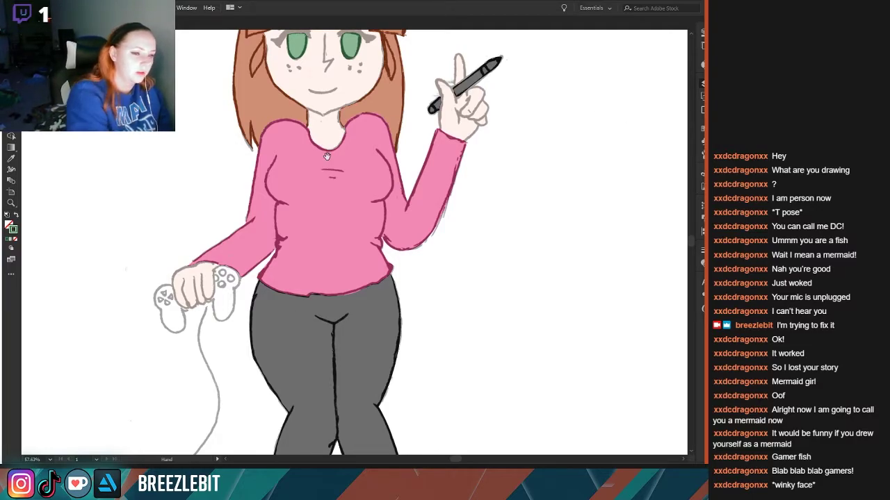
# - Reset the colours to the default white fill and black stroke for the facial details
pyautogui.scroll(4, 633, 108)
pyautogui.press('d')
pyautogui.moveTo(223, 189)
pyautogui.mouseDown()
pyautogui.moveTo(142, 252)
pyautogui.moveTo(54, 297)
pyautogui.mouseUp()
pyautogui.hotkey('ctrl', 'z')
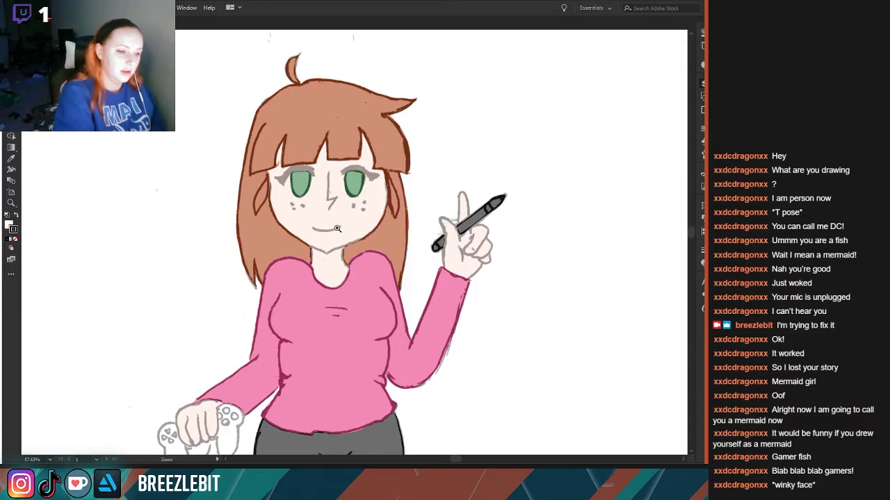
pyautogui.scroll(3, 339, 223)
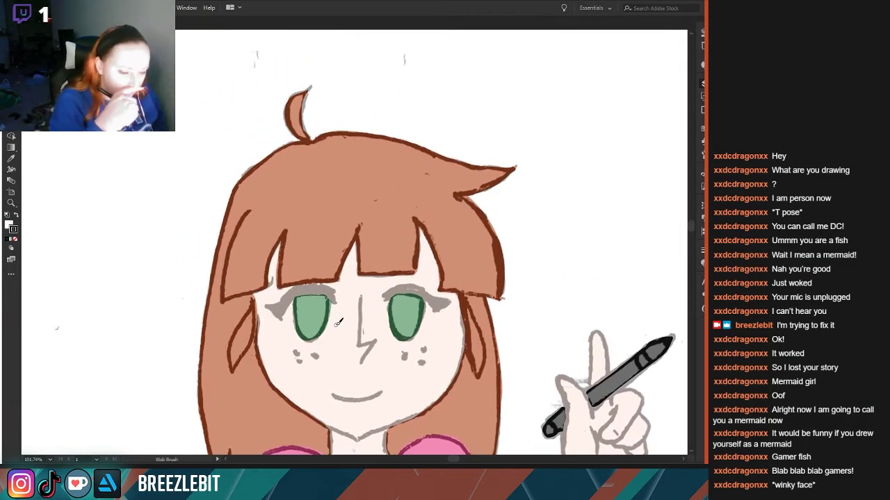
pyautogui.moveTo(174, 260); pyautogui.dragTo(190, 233)
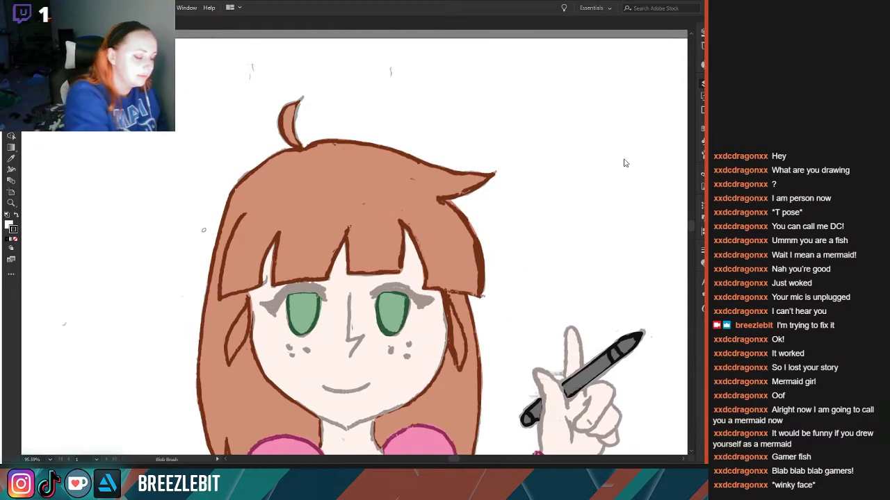
# - Try a black upper lash line with an outer wing on the left eye, and undo it
pyautogui.moveTo(323, 300)
pyautogui.mouseDown()
pyautogui.moveTo(291, 290)
pyautogui.moveTo(275, 314)
pyautogui.mouseUp()
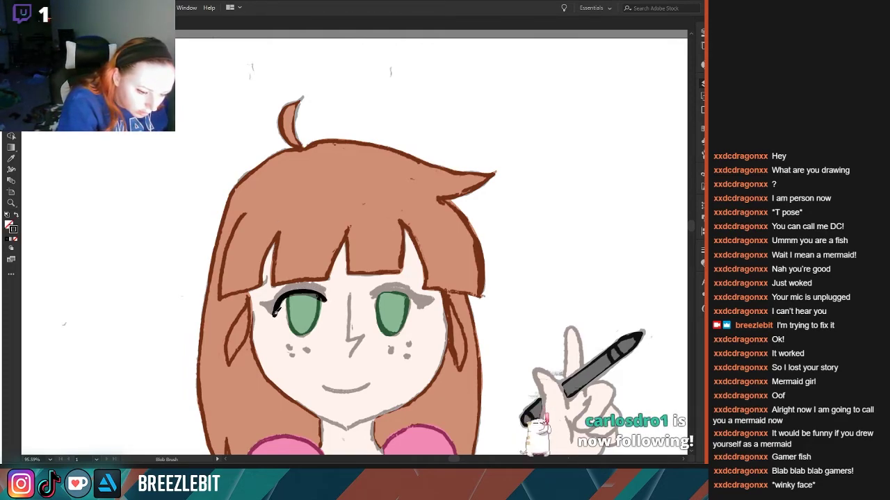
pyautogui.moveTo(277, 302); pyautogui.dragTo(258, 304)
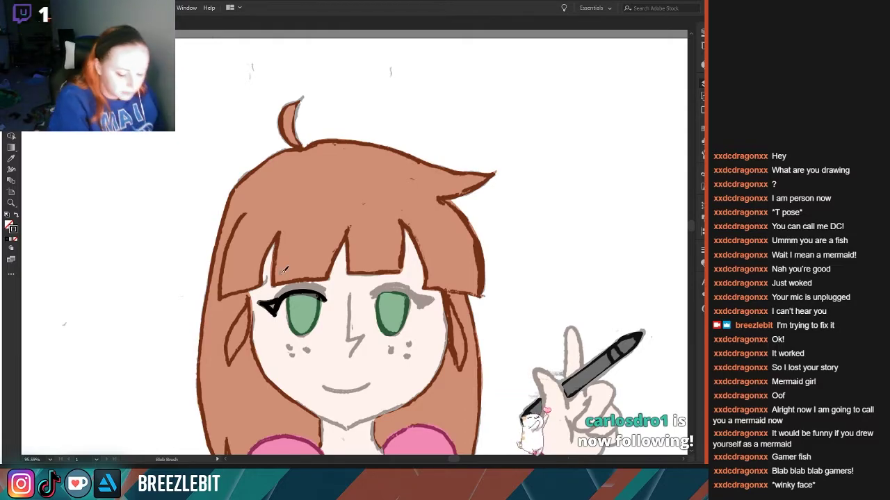
pyautogui.hotkey('ctrl', 'z')
pyautogui.hotkey('ctrl', 'z')
# - Outline the left eye's thick upper lash in black along the top of the iris
pyautogui.moveTo(310, 296); pyautogui.dragTo(411, 316)
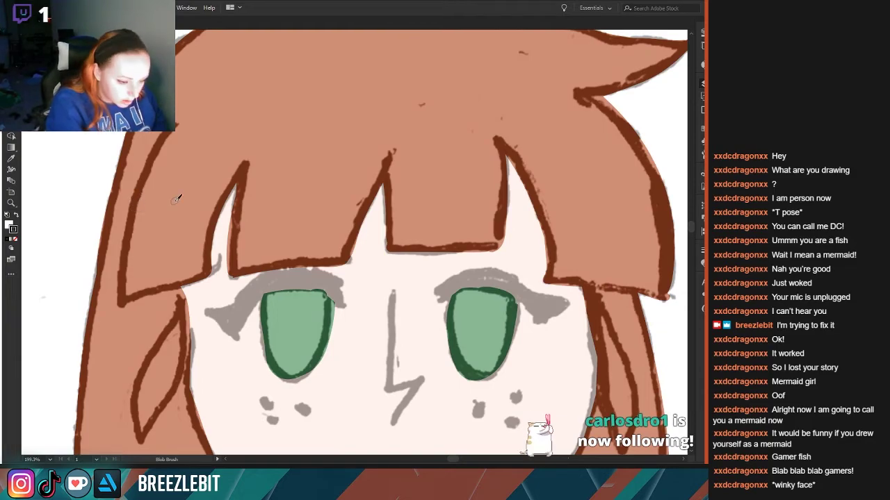
pyautogui.moveTo(338, 302)
pyautogui.mouseDown()
pyautogui.moveTo(321, 289)
pyautogui.moveTo(345, 306)
pyautogui.moveTo(323, 281)
pyautogui.moveTo(306, 279)
pyautogui.moveTo(268, 286)
pyautogui.moveTo(238, 322)
pyautogui.mouseUp()
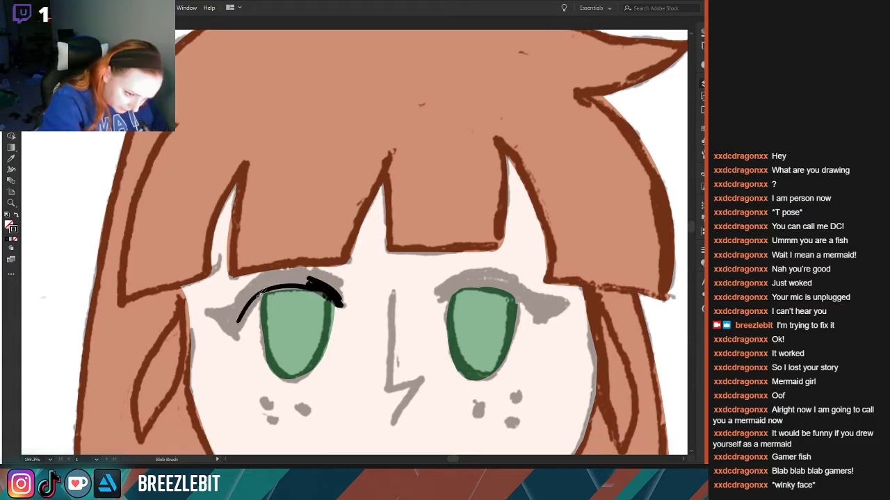
pyautogui.moveTo(326, 289)
pyautogui.mouseDown()
pyautogui.moveTo(296, 285)
pyautogui.moveTo(264, 295)
pyautogui.moveTo(236, 338)
pyautogui.moveTo(215, 315)
pyautogui.mouseUp()
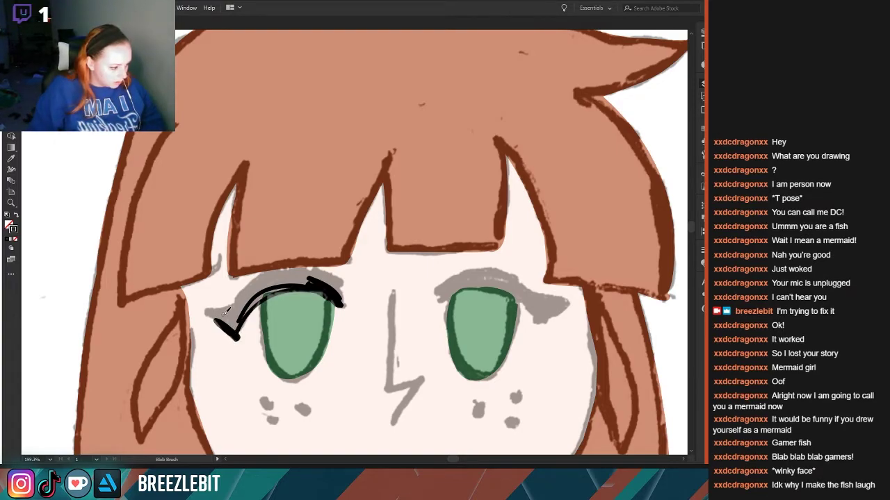
pyautogui.hotkey('ctrl', 'z')
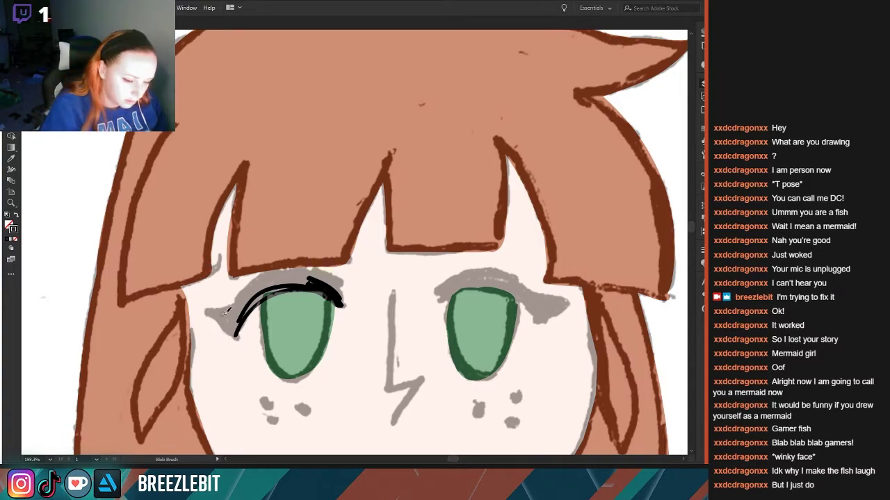
pyautogui.moveTo(224, 316)
pyautogui.mouseDown()
pyautogui.moveTo(206, 310)
pyautogui.moveTo(243, 306)
pyautogui.moveTo(229, 315)
pyautogui.moveTo(266, 273)
pyautogui.moveTo(294, 265)
pyautogui.moveTo(321, 277)
pyautogui.moveTo(278, 283)
pyautogui.mouseUp()
pyautogui.hotkey('ctrl', 'z')
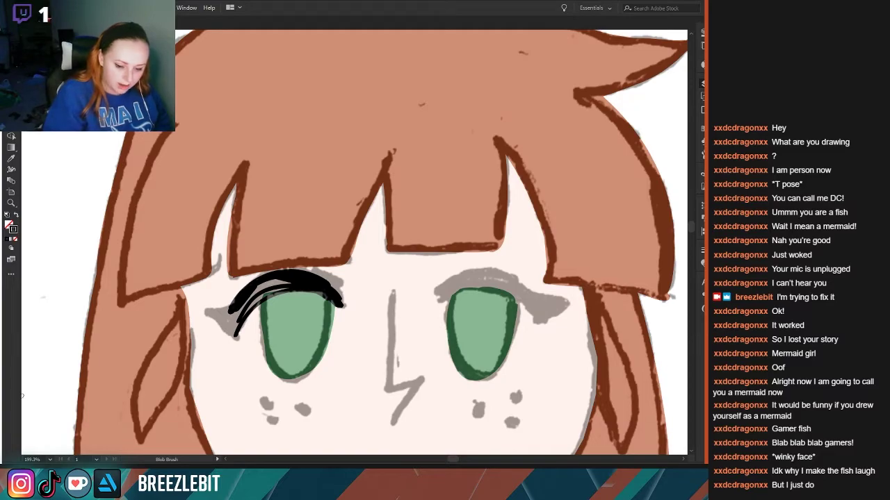
# - Fill the gaps in the left eye's black lash and complete its pointed outer wing
pyautogui.moveTo(307, 319); pyautogui.dragTo(245, 317)
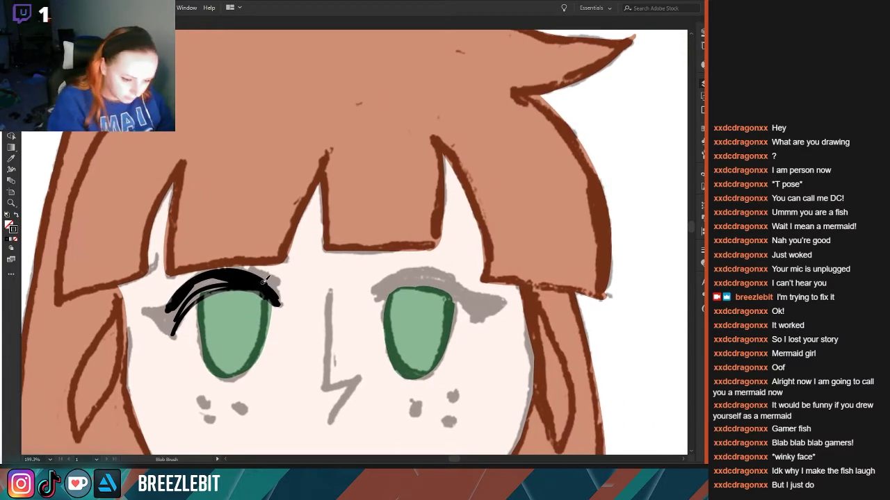
pyautogui.moveTo(250, 275)
pyautogui.mouseDown()
pyautogui.moveTo(279, 280)
pyautogui.moveTo(230, 265)
pyautogui.moveTo(213, 284)
pyautogui.moveTo(246, 294)
pyautogui.moveTo(200, 292)
pyautogui.mouseUp()
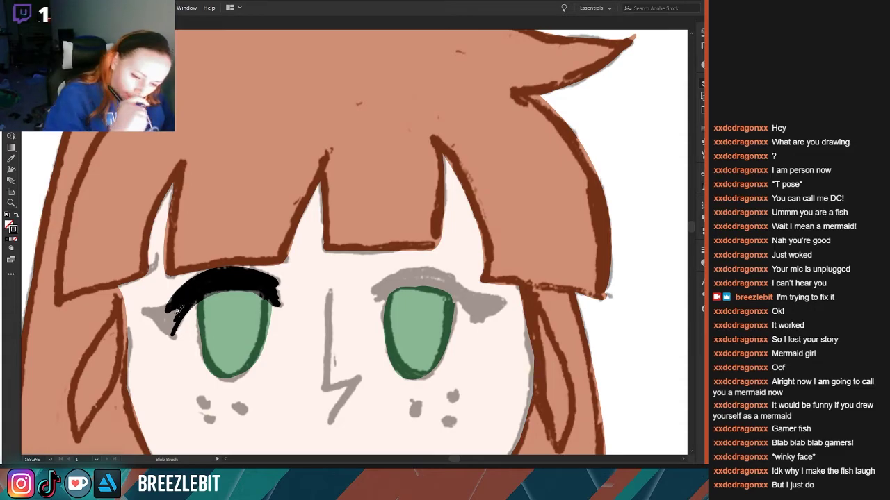
pyautogui.moveTo(176, 314)
pyautogui.mouseDown()
pyautogui.moveTo(140, 307)
pyautogui.moveTo(159, 311)
pyautogui.moveTo(167, 320)
pyautogui.moveTo(150, 311)
pyautogui.moveTo(171, 330)
pyautogui.moveTo(167, 317)
pyautogui.moveTo(177, 310)
pyautogui.moveTo(138, 332)
pyautogui.mouseUp()
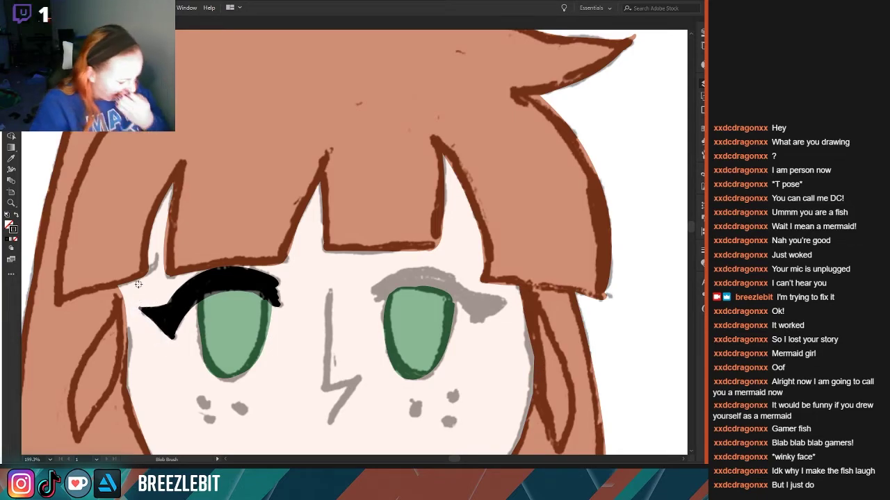
# - Trace the angular nose in black and paint the right eye's upper lash with its outer wing
pyautogui.moveTo(185, 322); pyautogui.dragTo(91, 301)
pyautogui.moveTo(238, 267)
pyautogui.mouseDown()
pyautogui.moveTo(233, 363)
pyautogui.moveTo(269, 355)
pyautogui.moveTo(237, 401)
pyautogui.mouseUp()
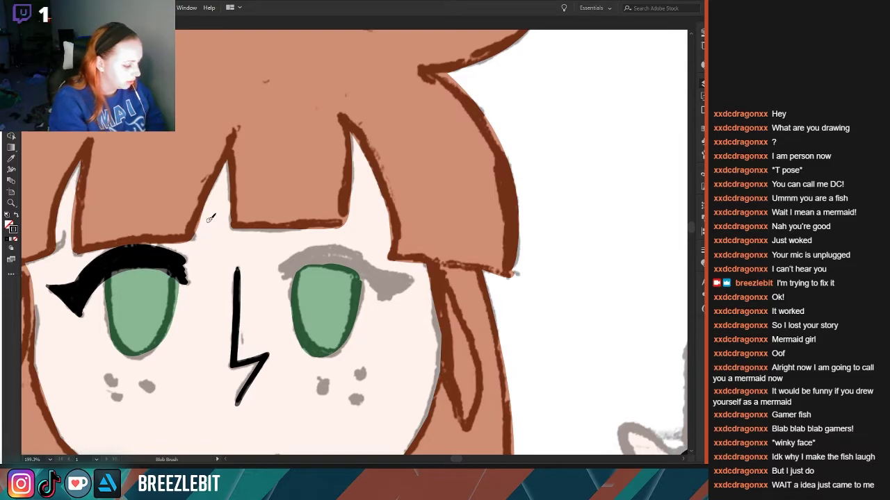
pyautogui.hscroll(2, 250, 326)
pyautogui.scroll(1, 250, 326)
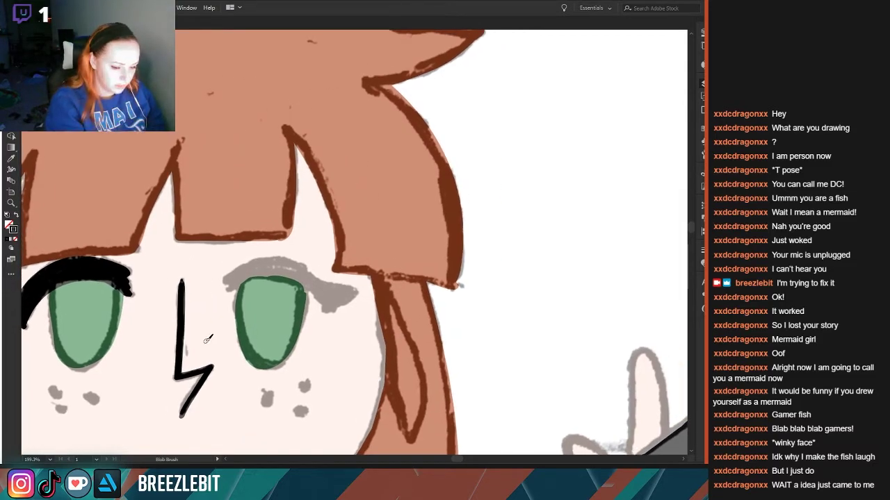
pyautogui.moveTo(228, 290)
pyautogui.mouseDown()
pyautogui.moveTo(252, 278)
pyautogui.moveTo(303, 286)
pyautogui.moveTo(328, 306)
pyautogui.mouseUp()
pyautogui.hotkey('ctrl', 'z')
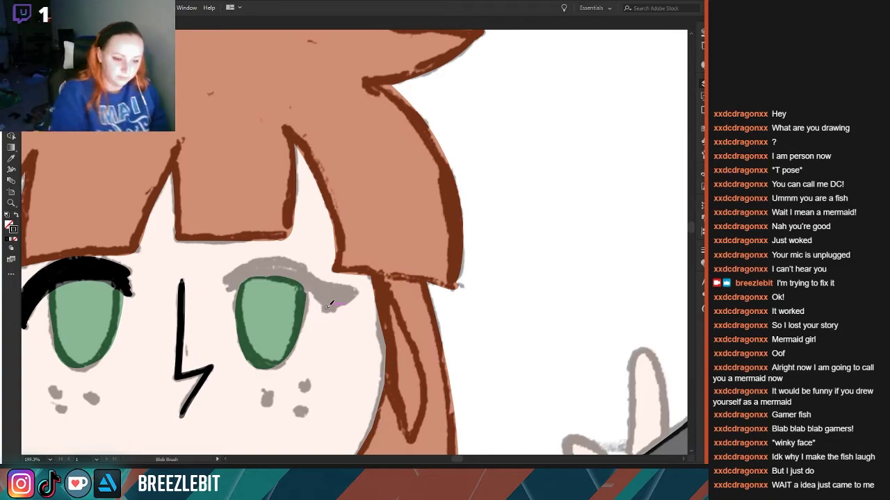
pyautogui.moveTo(229, 288)
pyautogui.mouseDown()
pyautogui.moveTo(296, 276)
pyautogui.moveTo(329, 308)
pyautogui.moveTo(357, 295)
pyautogui.mouseUp()
pyautogui.moveTo(229, 285)
pyautogui.mouseDown()
pyautogui.moveTo(266, 273)
pyautogui.moveTo(308, 275)
pyautogui.moveTo(335, 307)
pyautogui.mouseUp()
pyautogui.moveTo(311, 277)
pyautogui.mouseDown()
pyautogui.moveTo(281, 260)
pyautogui.moveTo(231, 272)
pyautogui.moveTo(305, 271)
pyautogui.mouseUp()
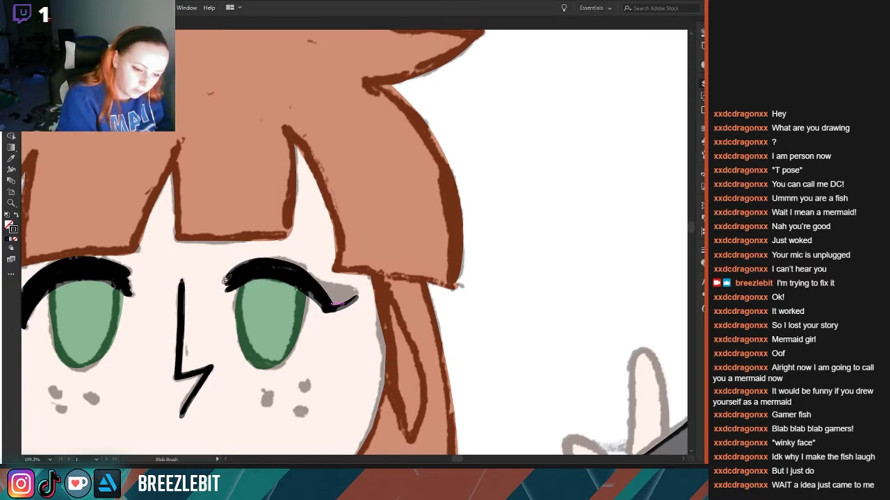
pyautogui.moveTo(294, 265); pyautogui.dragTo(360, 296)
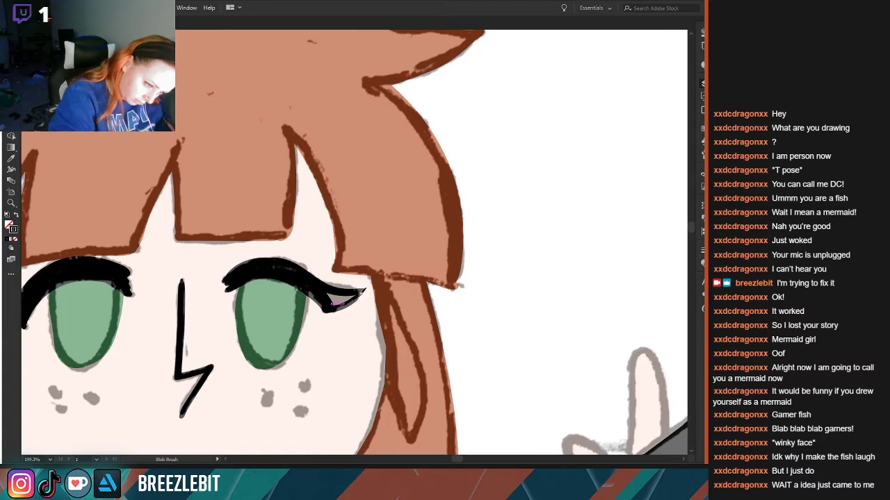
# - Examine the finished lashes and nose against the rest of the face, and hide the guide to view the flat colours
pyautogui.press('z')
pyautogui.moveTo(174, 350); pyautogui.dragTo(3, 368)
pyautogui.press('space')
pyautogui.moveTo(131, 380); pyautogui.dragTo(277, 353)
pyautogui.moveTo(230, 369); pyautogui.dragTo(233, 345)
pyautogui.hotkey('shift', 'b')
pyautogui.press('space')
pyautogui.moveTo(246, 385); pyautogui.dragTo(163, 375)
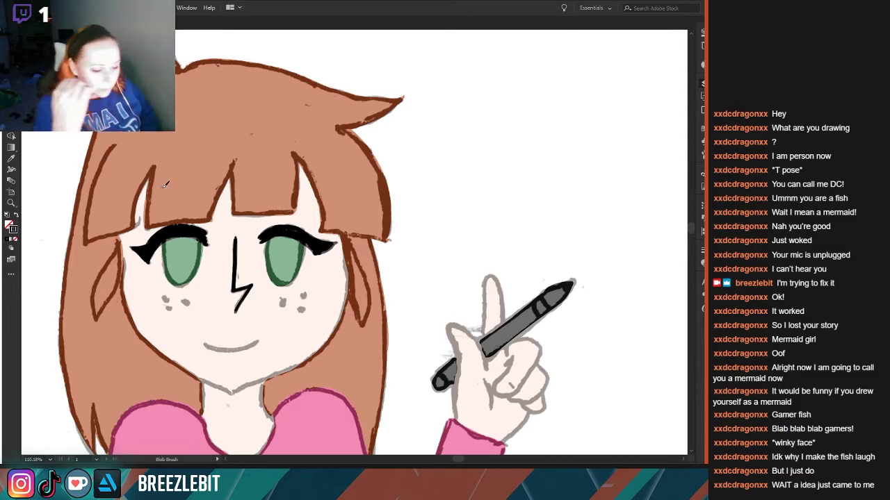
pyautogui.moveTo(161, 317); pyautogui.dragTo(203, 284)
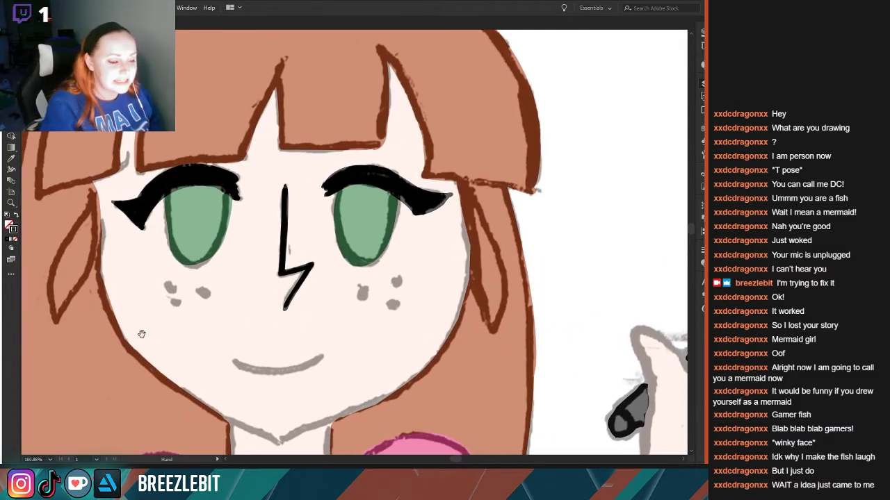
pyautogui.moveTo(115, 344); pyautogui.dragTo(146, 230)
pyautogui.moveTo(137, 305); pyautogui.dragTo(143, 248)
pyautogui.scroll(-4, 142, 248)
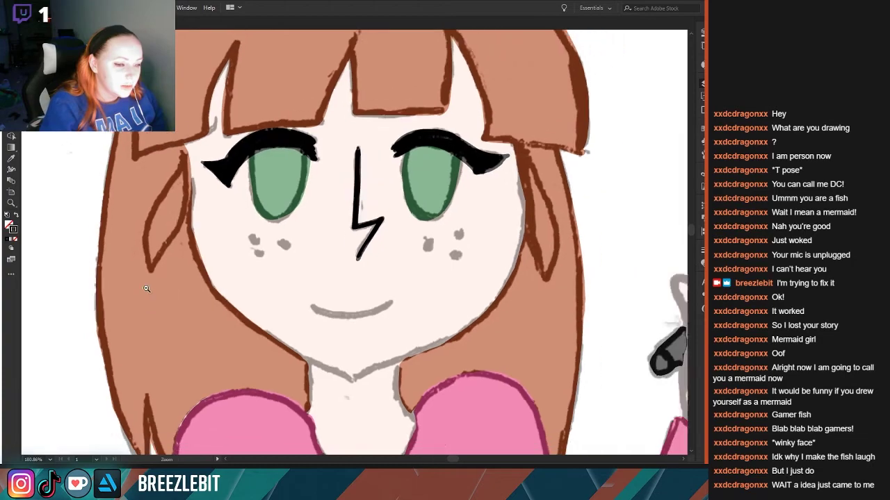
pyautogui.scroll(-3, 166, 242)
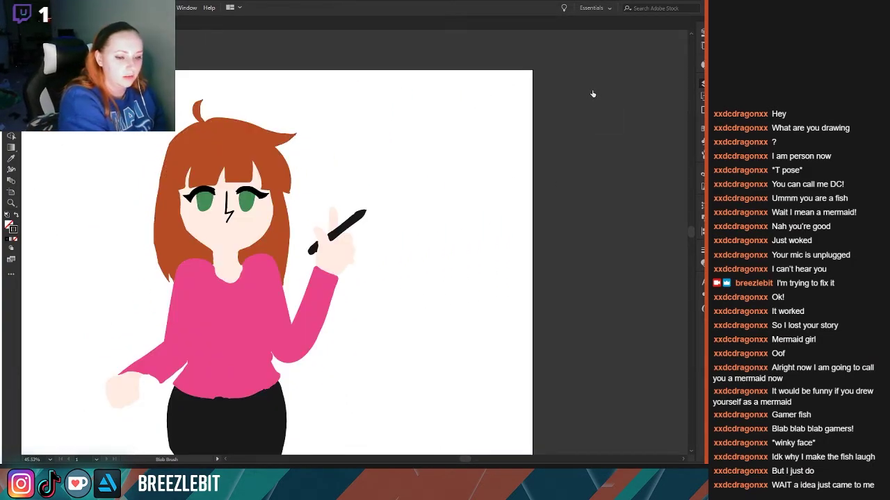
# - Show the guide again and trace both sides of the face down to the pointed chin in black
pyautogui.scroll(-2, 32, 199)
pyautogui.moveTo(85, 278); pyautogui.dragTo(132, 267)
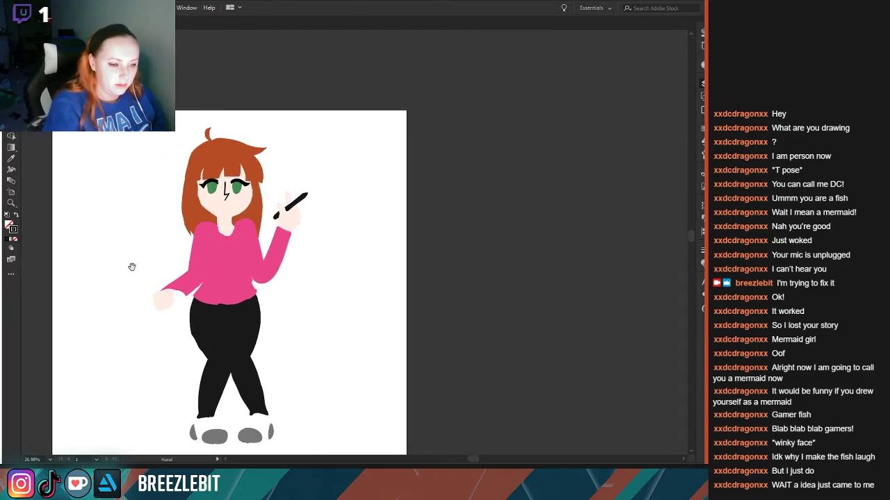
pyautogui.scroll(2, 132, 267)
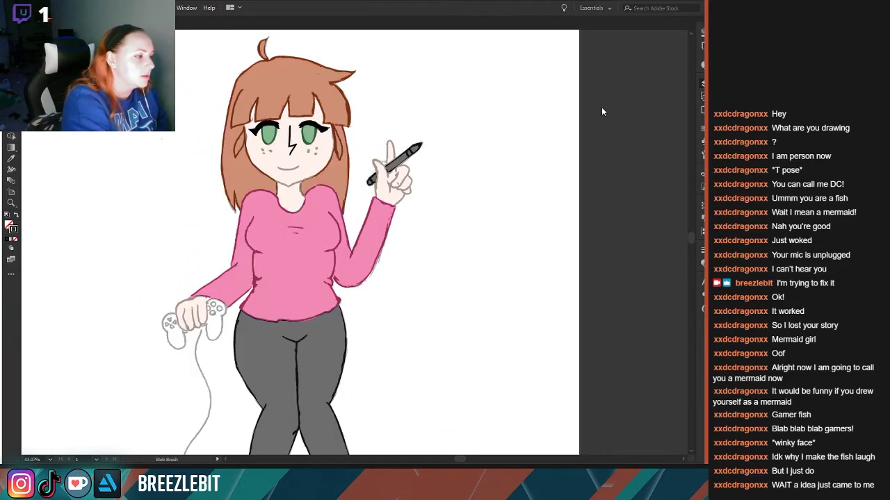
pyautogui.moveTo(200, 189); pyautogui.dragTo(298, 368)
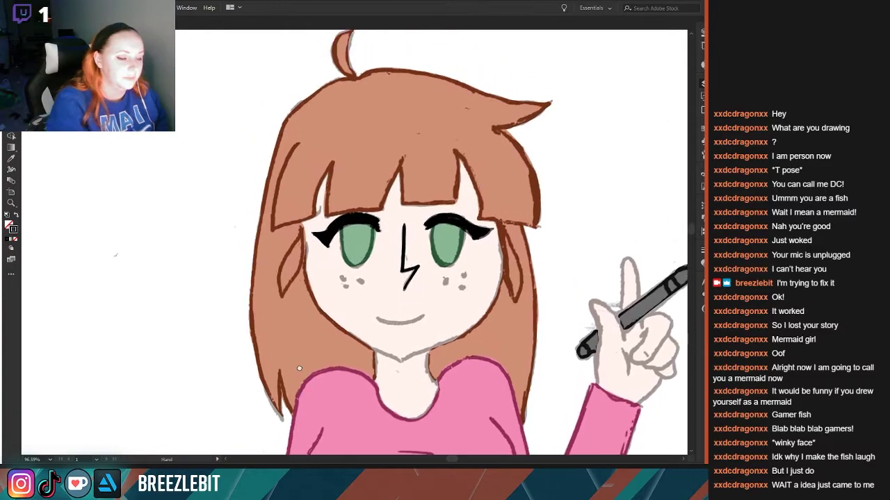
pyautogui.moveTo(307, 217)
pyautogui.mouseDown()
pyautogui.moveTo(309, 285)
pyautogui.moveTo(322, 307)
pyautogui.moveTo(403, 360)
pyautogui.mouseUp()
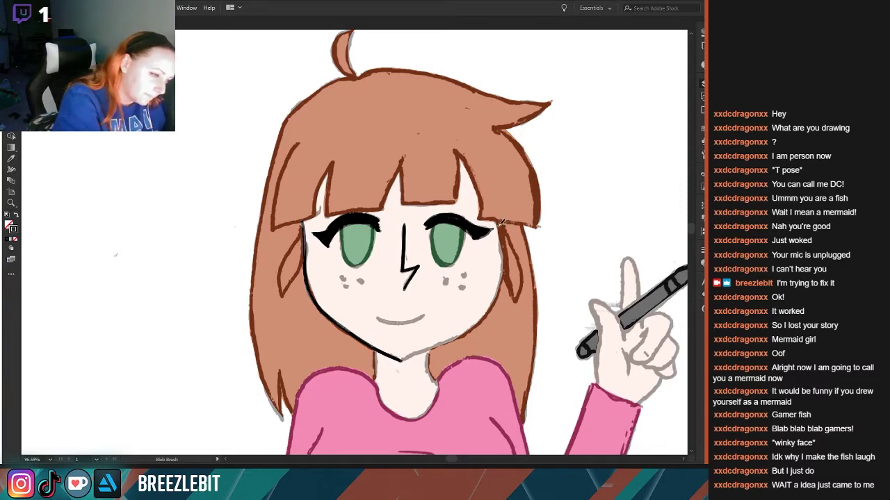
pyautogui.moveTo(500, 224)
pyautogui.mouseDown()
pyautogui.moveTo(501, 294)
pyautogui.moveTo(489, 314)
pyautogui.moveTo(400, 357)
pyautogui.mouseUp()
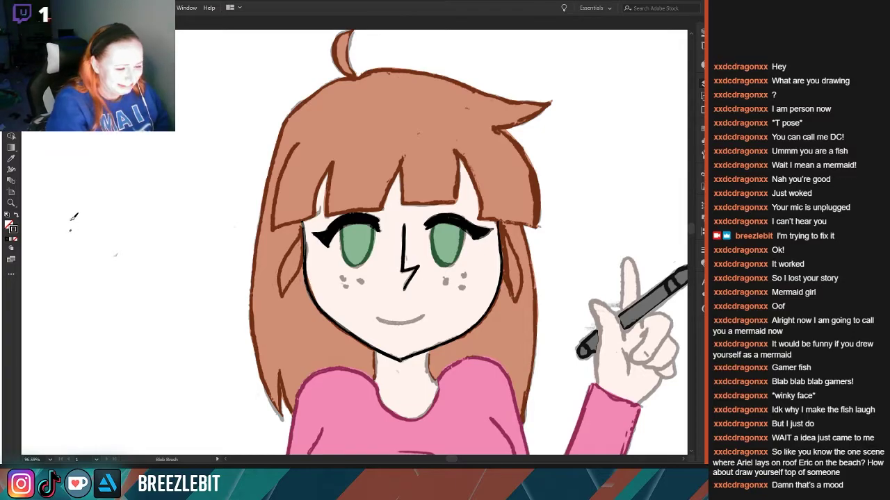
# - Outline the pointed hair locks on both sides of the face in black
pyautogui.moveTo(303, 222)
pyautogui.mouseDown()
pyautogui.moveTo(279, 275)
pyautogui.moveTo(280, 305)
pyautogui.moveTo(306, 242)
pyautogui.moveTo(301, 227)
pyautogui.mouseUp()
pyautogui.moveTo(289, 261)
pyautogui.mouseDown()
pyautogui.moveTo(181, 275)
pyautogui.moveTo(134, 295)
pyautogui.mouseUp()
pyautogui.moveTo(343, 254); pyautogui.dragTo(361, 339)
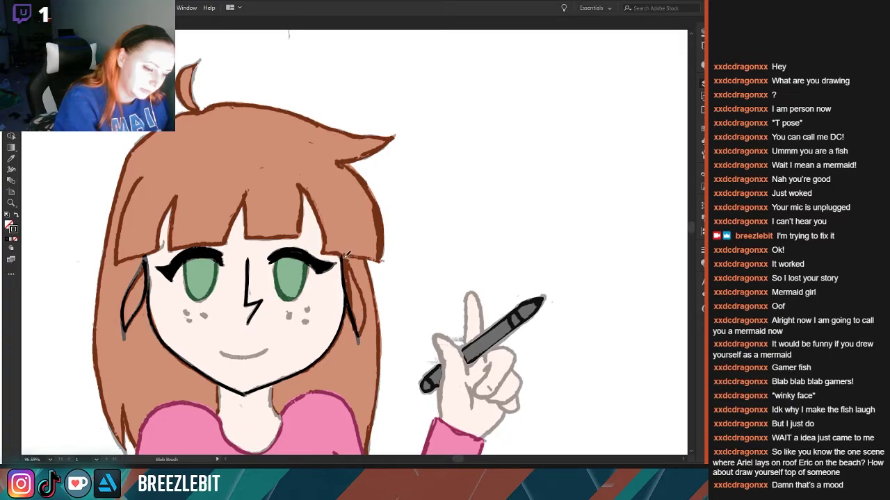
pyautogui.moveTo(345, 257)
pyautogui.mouseDown()
pyautogui.moveTo(365, 310)
pyautogui.moveTo(362, 340)
pyautogui.mouseUp()
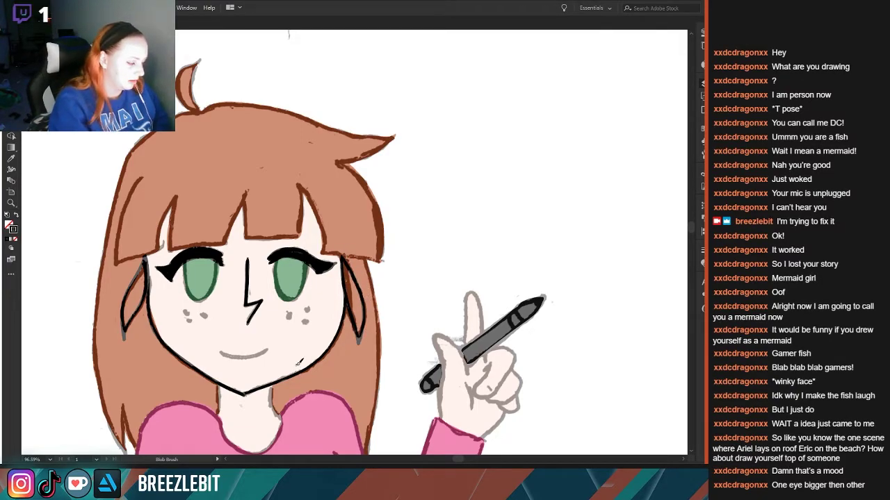
# - Outline the left and right irises in black below the upper lashes
pyautogui.press('z')
pyautogui.moveTo(166, 268)
pyautogui.mouseDown()
pyautogui.moveTo(97, 259)
pyautogui.moveTo(157, 278)
pyautogui.moveTo(193, 255)
pyautogui.mouseUp()
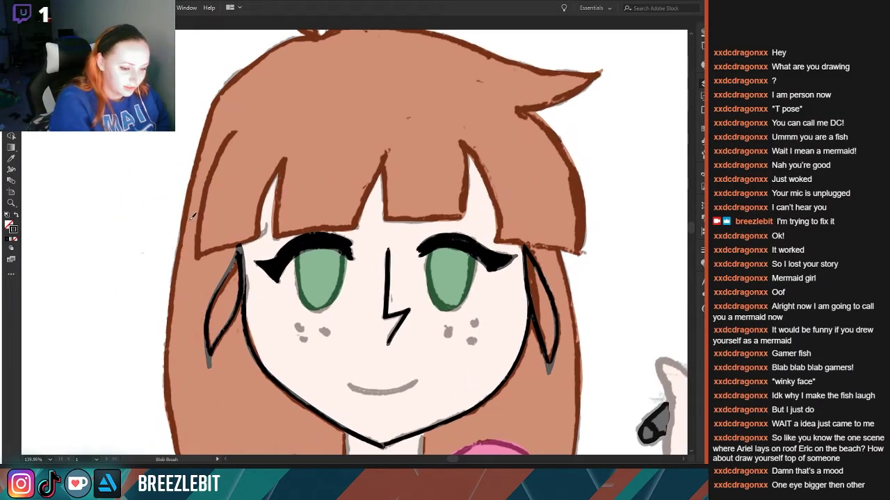
pyautogui.moveTo(298, 249)
pyautogui.mouseDown()
pyautogui.moveTo(317, 308)
pyautogui.moveTo(334, 298)
pyautogui.moveTo(349, 251)
pyautogui.mouseUp()
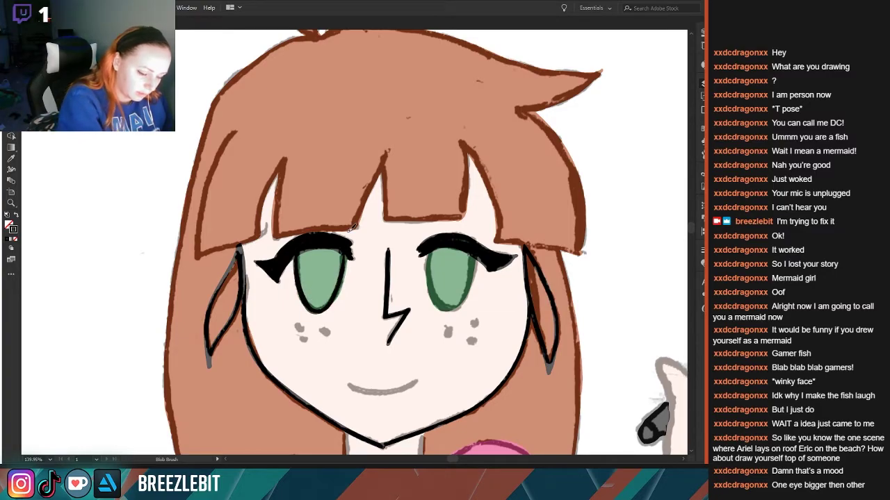
pyautogui.moveTo(227, 289); pyautogui.dragTo(264, 301)
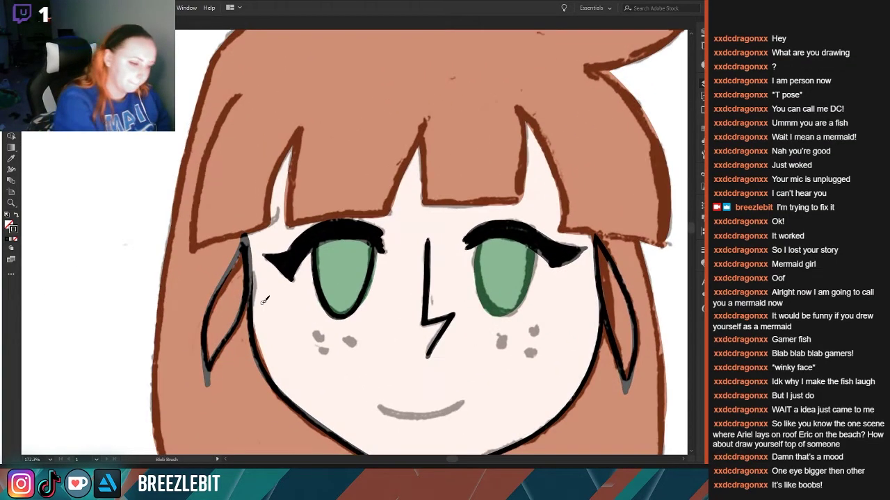
pyautogui.moveTo(482, 238)
pyautogui.mouseDown()
pyautogui.moveTo(482, 287)
pyautogui.moveTo(500, 311)
pyautogui.moveTo(521, 297)
pyautogui.moveTo(531, 250)
pyautogui.mouseUp()
# - Hide the guide and redraw the right edge of the left iris outline in black
pyautogui.press('z')
pyautogui.moveTo(592, 102)
pyautogui.mouseDown()
pyautogui.moveTo(586, 93)
pyautogui.moveTo(175, 192)
pyautogui.moveTo(87, 194)
pyautogui.moveTo(252, 226)
pyautogui.mouseUp()
pyautogui.hotkey('shift', 'b')
pyautogui.moveTo(344, 278)
pyautogui.mouseDown()
pyautogui.moveTo(338, 305)
pyautogui.moveTo(330, 266)
pyautogui.moveTo(347, 288)
pyautogui.moveTo(344, 254)
pyautogui.moveTo(352, 258)
pyautogui.moveTo(353, 244)
pyautogui.moveTo(351, 282)
pyautogui.mouseUp()
pyautogui.hotkey('ctrl', 'z')
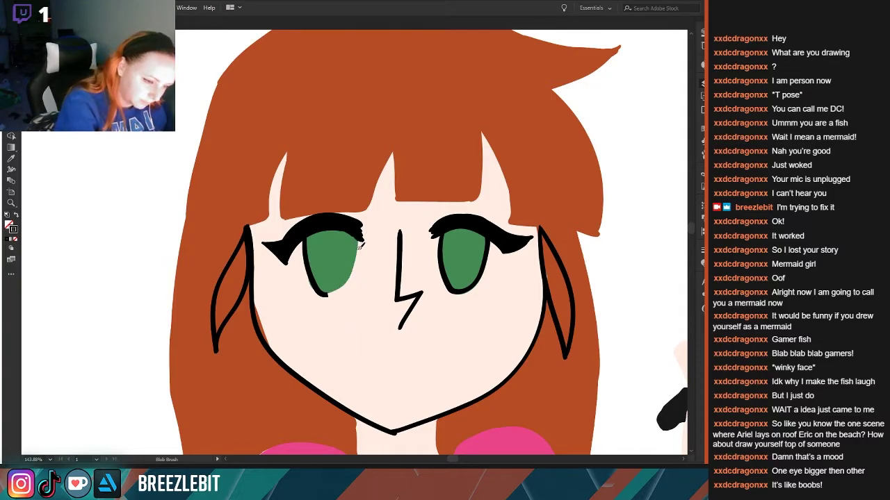
pyautogui.moveTo(359, 236); pyautogui.dragTo(349, 276)
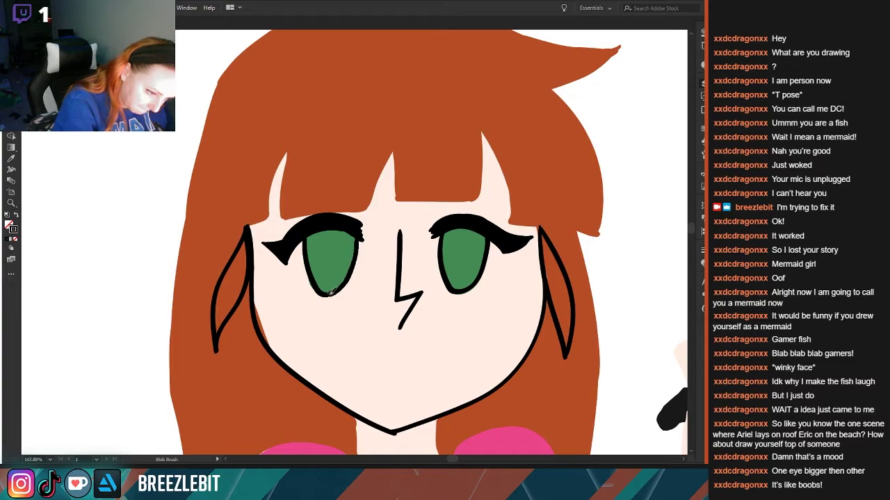
# - Show the guide and trace the jagged bangs and the curved right edge of the front hair in black
pyautogui.scroll(-3, 198, 257)
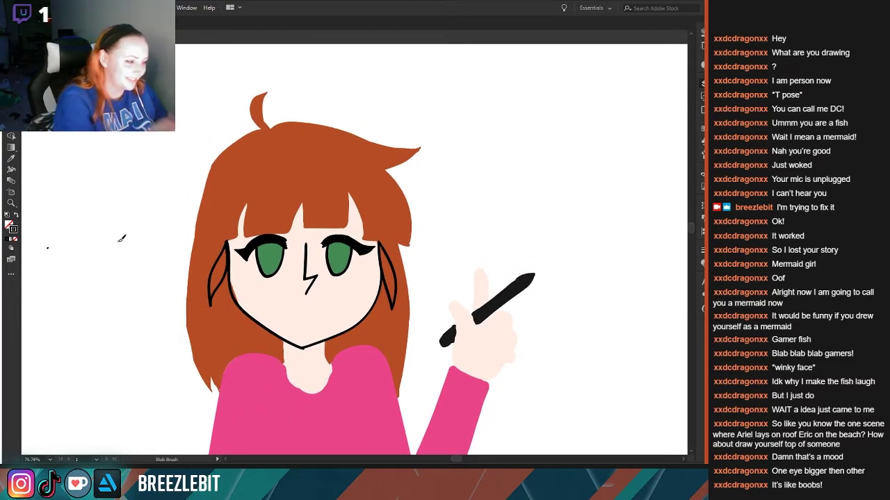
pyautogui.click(589, 97)
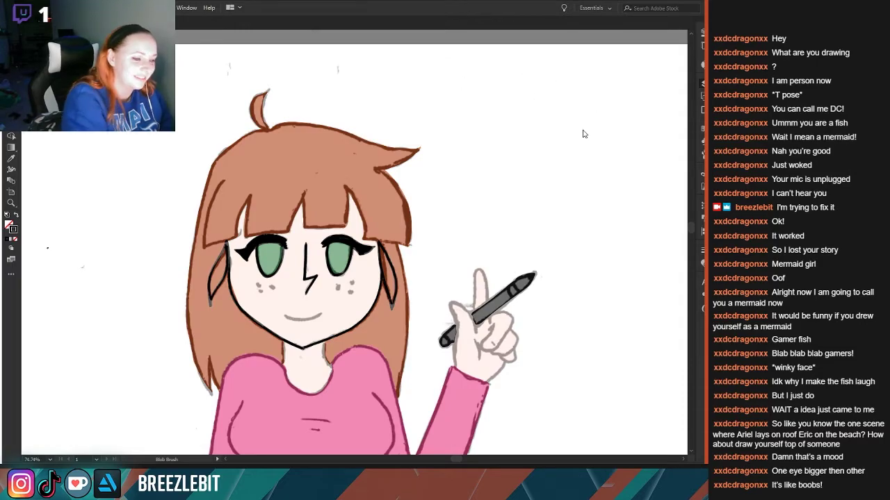
pyautogui.scroll(3, 149, 243)
pyautogui.moveTo(171, 304); pyautogui.dragTo(213, 336)
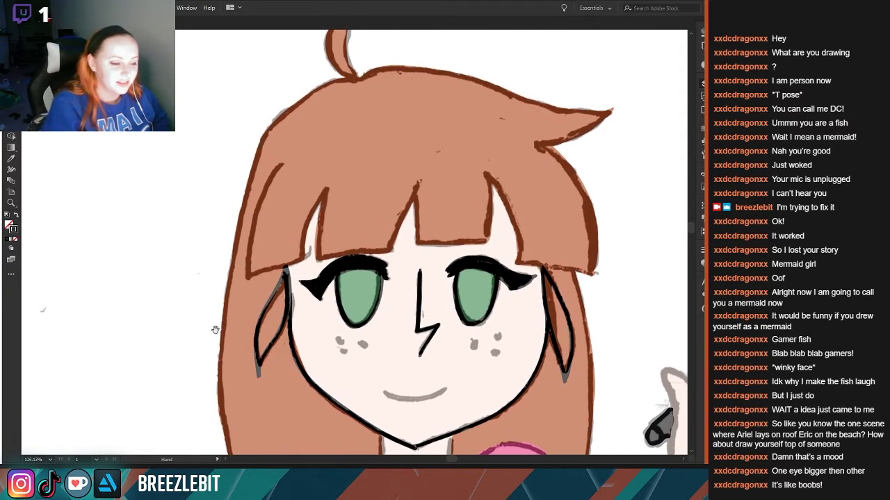
pyautogui.hotkey('shift', 'b')
pyautogui.moveTo(330, 182)
pyautogui.mouseDown()
pyautogui.moveTo(309, 219)
pyautogui.moveTo(305, 258)
pyautogui.moveTo(248, 278)
pyautogui.moveTo(253, 221)
pyautogui.moveTo(292, 154)
pyautogui.mouseUp()
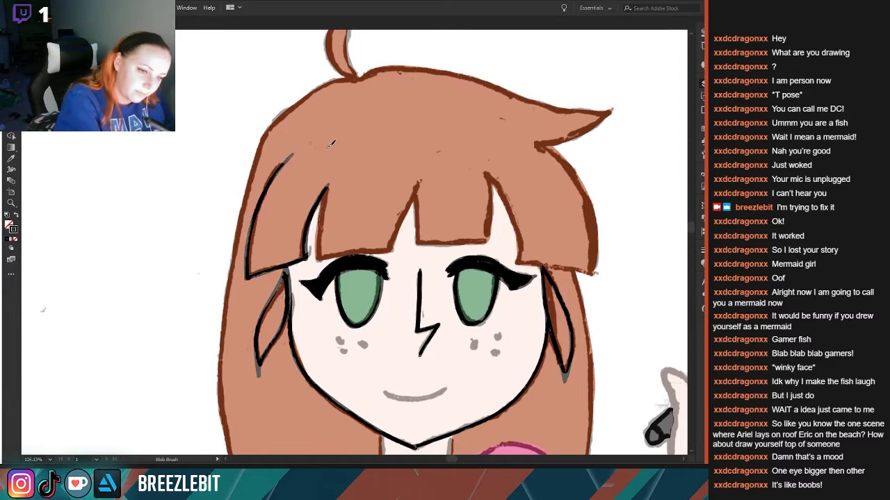
pyautogui.moveTo(330, 185)
pyautogui.mouseDown()
pyautogui.moveTo(318, 260)
pyautogui.moveTo(398, 247)
pyautogui.moveTo(426, 172)
pyautogui.moveTo(420, 246)
pyautogui.moveTo(491, 236)
pyautogui.moveTo(484, 167)
pyautogui.moveTo(518, 229)
pyautogui.moveTo(519, 267)
pyautogui.moveTo(599, 277)
pyautogui.mouseUp()
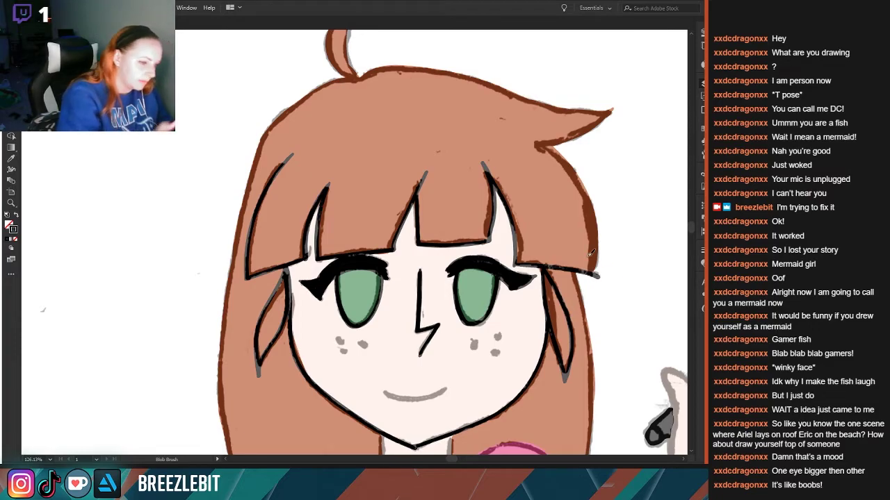
pyautogui.moveTo(544, 138)
pyautogui.mouseDown()
pyautogui.moveTo(598, 213)
pyautogui.moveTo(598, 277)
pyautogui.mouseUp()
# - Trace the hair's outer left edge in black from the crown down to the pointed tips at the shoulder
pyautogui.hotkey('ctrl', 'space')
pyautogui.moveTo(236, 286)
pyautogui.mouseDown()
pyautogui.moveTo(119, 282)
pyautogui.moveTo(266, 293)
pyautogui.mouseUp()
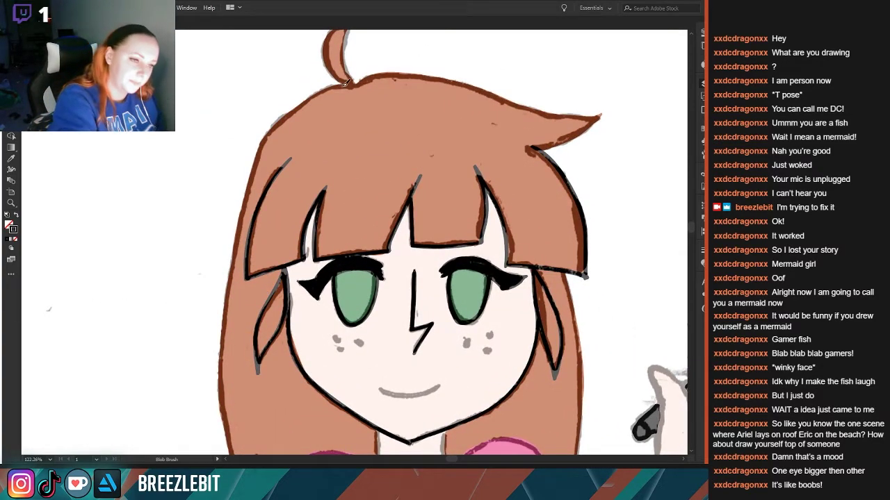
pyautogui.moveTo(345, 82)
pyautogui.mouseDown()
pyautogui.moveTo(295, 109)
pyautogui.moveTo(266, 141)
pyautogui.moveTo(230, 281)
pyautogui.mouseUp()
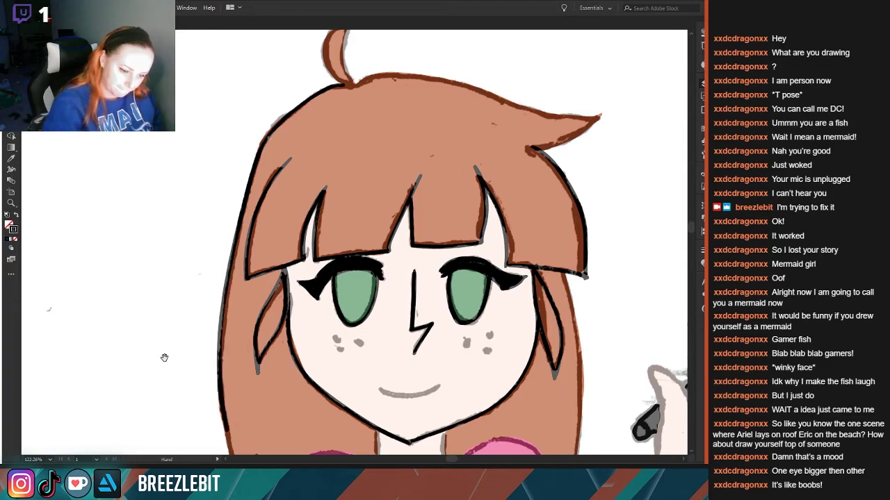
pyautogui.moveTo(221, 357); pyautogui.dragTo(150, 132)
pyautogui.moveTo(224, 224)
pyautogui.mouseDown()
pyautogui.moveTo(260, 324)
pyautogui.moveTo(255, 256)
pyautogui.moveTo(271, 320)
pyautogui.mouseUp()
pyautogui.moveTo(210, 335); pyautogui.dragTo(136, 348)
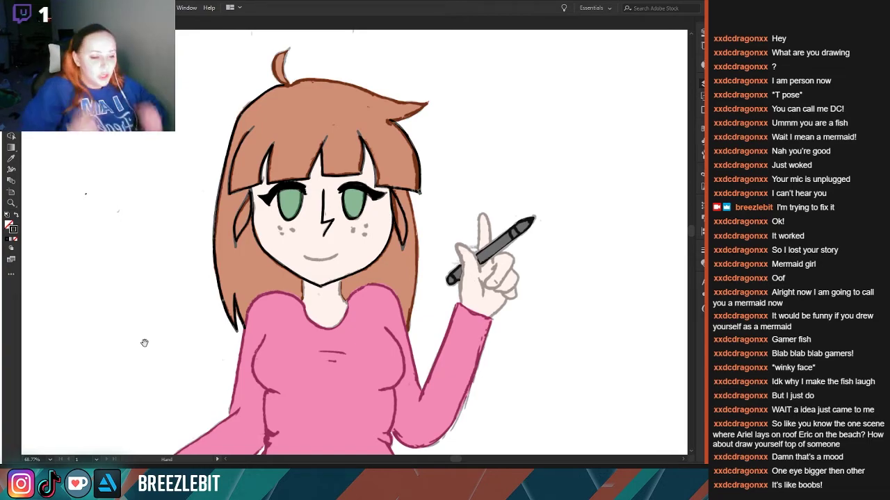
# - Trace both sides of the neck and the sweater's rounded neckline in black
pyautogui.scroll(5, 292, 294)
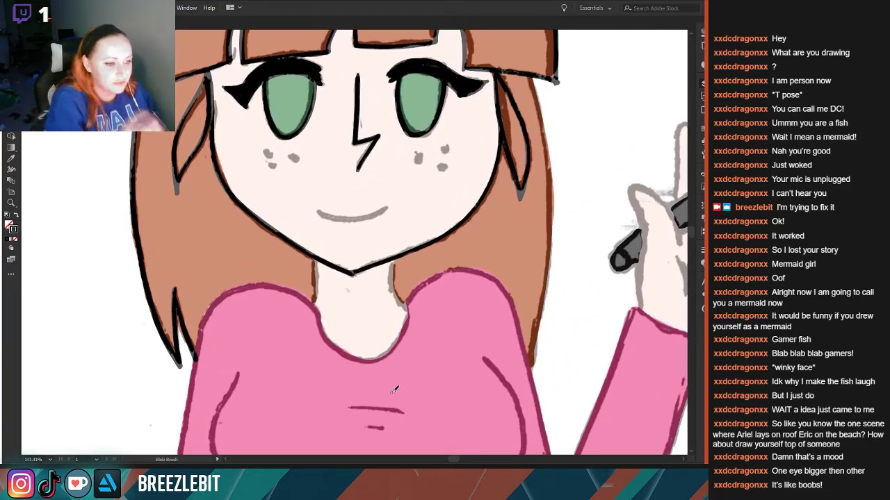
pyautogui.moveTo(316, 255); pyautogui.dragTo(315, 306)
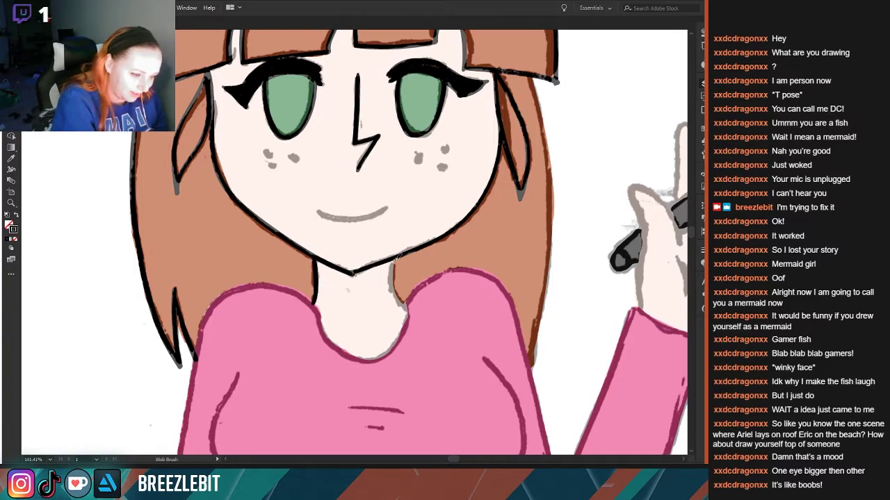
pyautogui.moveTo(395, 257); pyautogui.dragTo(409, 310)
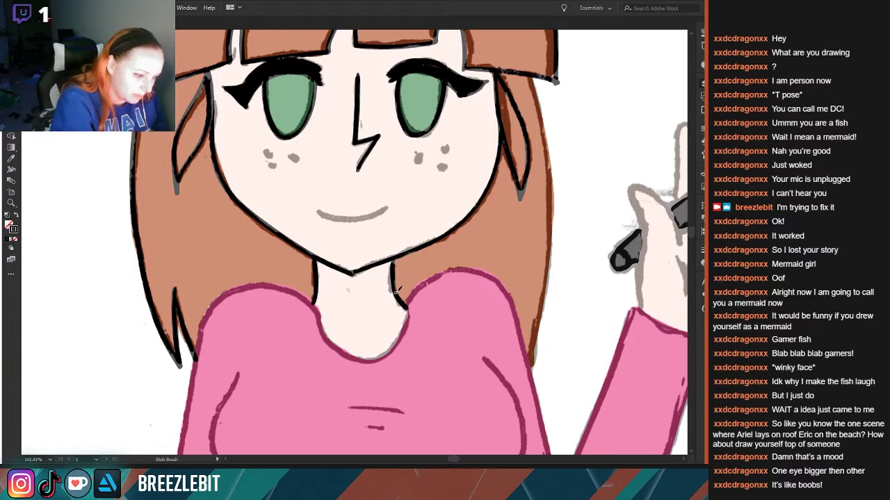
pyautogui.moveTo(314, 302)
pyautogui.mouseDown()
pyautogui.moveTo(328, 336)
pyautogui.moveTo(359, 360)
pyautogui.mouseUp()
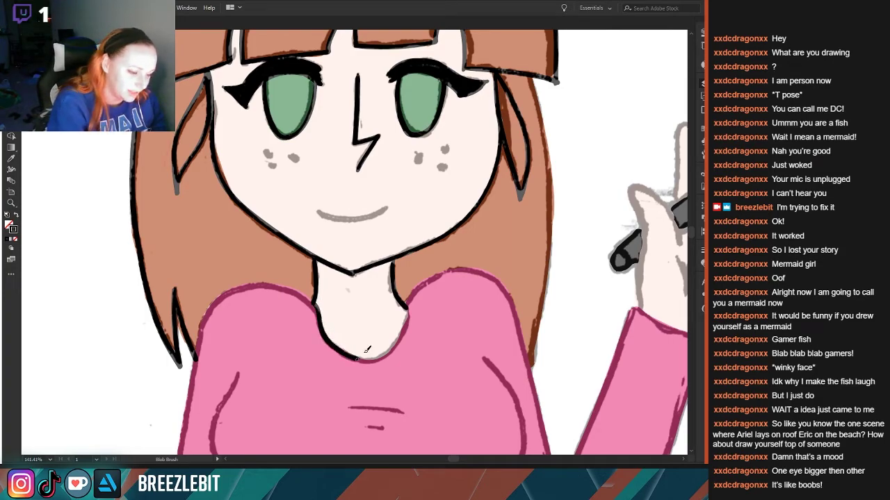
pyautogui.moveTo(408, 302)
pyautogui.mouseDown()
pyautogui.moveTo(397, 339)
pyautogui.moveTo(359, 356)
pyautogui.mouseUp()
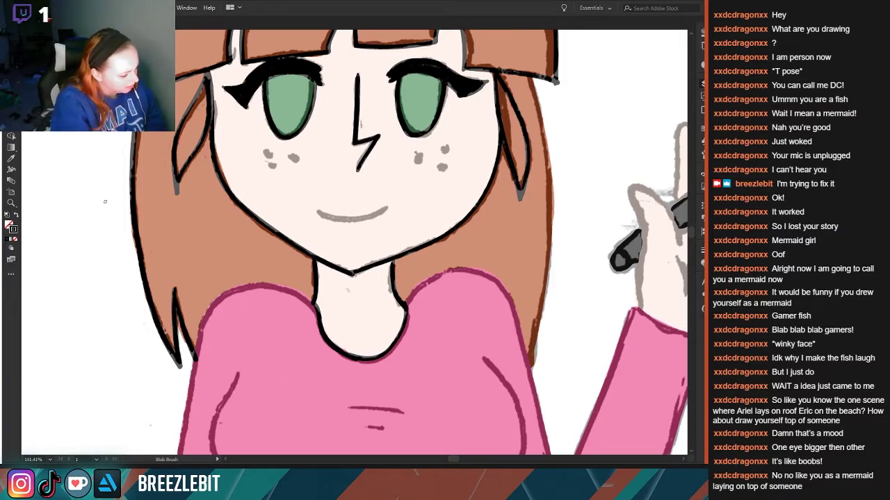
pyautogui.click(68, 272)
pyautogui.hotkey('ctrl', 'space')
pyautogui.moveTo(220, 307); pyautogui.dragTo(105, 307)
pyautogui.hotkey('ctrl', 'space')
pyautogui.moveTo(312, 267); pyautogui.dragTo(353, 325)
pyautogui.scroll(3, 352, 325)
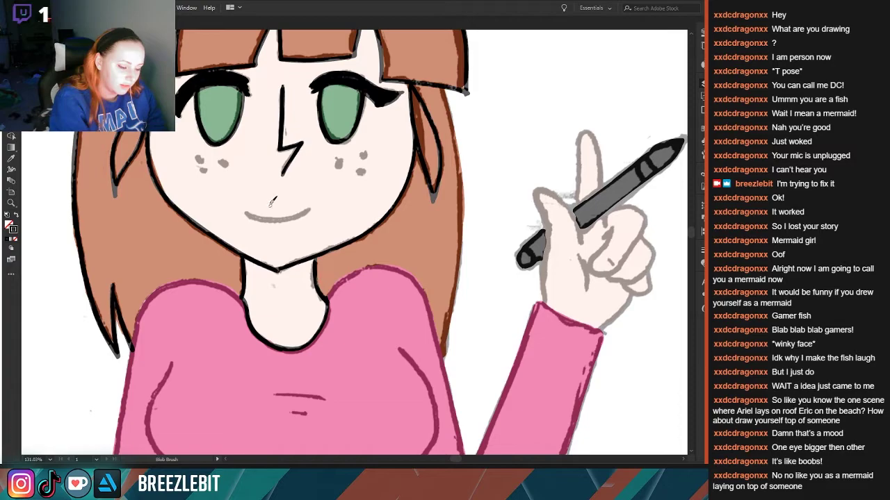
pyautogui.hscroll(3, 273, 204)
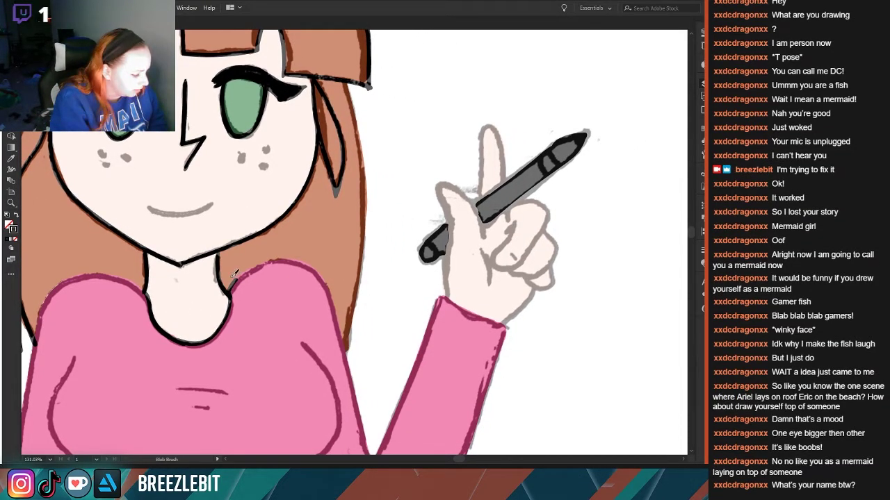
pyautogui.moveTo(236, 280); pyautogui.dragTo(281, 257)
pyautogui.moveTo(235, 274)
pyautogui.mouseDown()
pyautogui.moveTo(234, 287)
pyautogui.moveTo(291, 256)
pyautogui.mouseUp()
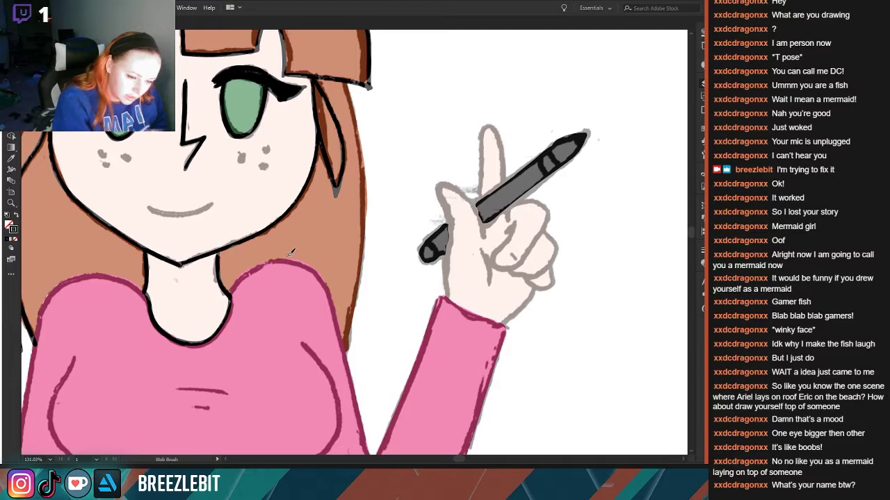
pyautogui.moveTo(231, 291); pyautogui.dragTo(278, 251)
pyautogui.press('v')
pyautogui.hotkey('shift', 'b')
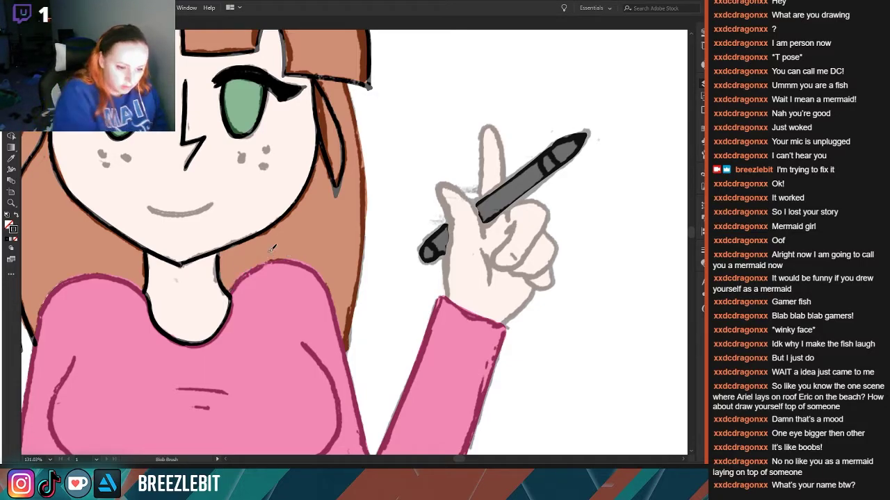
# - Trace the right shoulder and the side below it in black, along with the long hair's outer right edge
pyautogui.moveTo(235, 281)
pyautogui.mouseDown()
pyautogui.moveTo(286, 255)
pyautogui.moveTo(321, 273)
pyautogui.moveTo(346, 334)
pyautogui.moveTo(365, 448)
pyautogui.mouseUp()
pyautogui.moveTo(346, 80)
pyautogui.mouseDown()
pyautogui.moveTo(366, 159)
pyautogui.moveTo(369, 217)
pyautogui.moveTo(347, 346)
pyautogui.mouseUp()
# - Outline the raised arm's sleeve in black along its inner edge, armpit corner, cuff and outer edge
pyautogui.press('space')
pyautogui.moveTo(217, 330); pyautogui.dragTo(118, 253)
pyautogui.moveTo(341, 218); pyautogui.dragTo(260, 415)
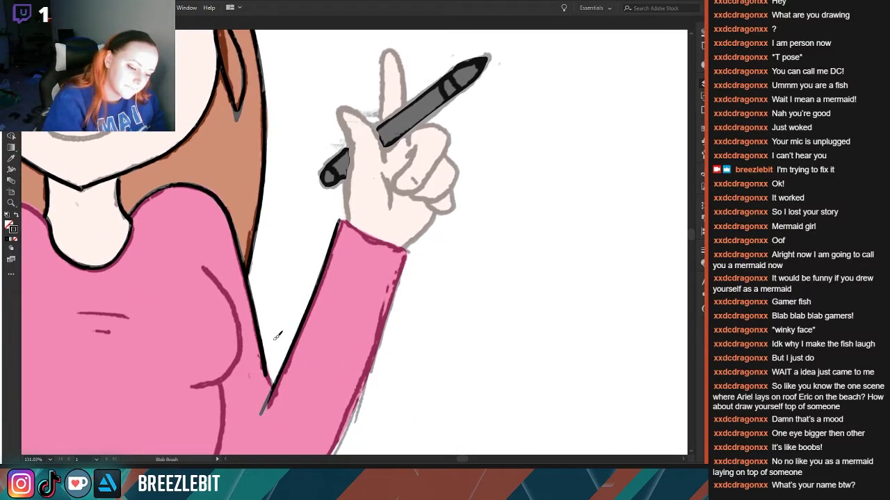
pyautogui.moveTo(266, 369); pyautogui.dragTo(273, 387)
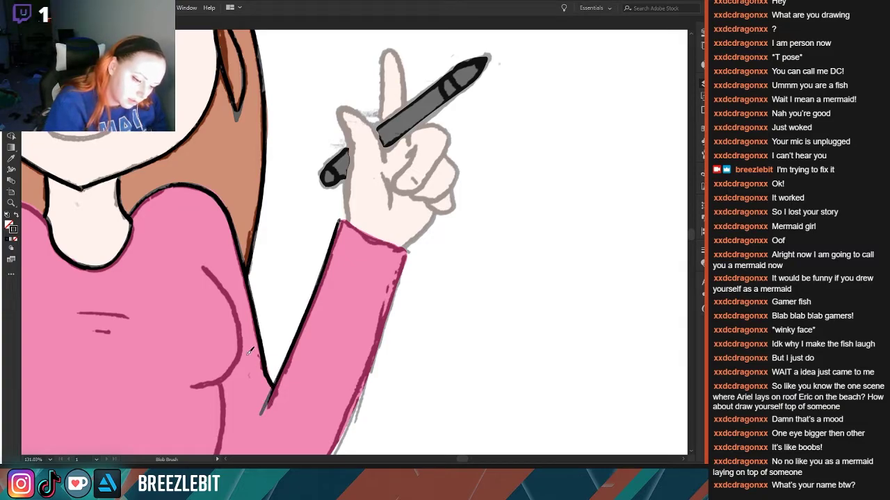
pyautogui.moveTo(342, 219)
pyautogui.mouseDown()
pyautogui.moveTo(409, 248)
pyautogui.moveTo(343, 432)
pyautogui.moveTo(300, 433)
pyautogui.moveTo(296, 495)
pyautogui.mouseUp()
# - Trace the raised hand's thumb in black, along with the pen's pointed tip, both long edges and rounded end
pyautogui.moveTo(315, 296)
pyautogui.mouseDown()
pyautogui.moveTo(314, 237)
pyautogui.moveTo(306, 185)
pyautogui.moveTo(296, 179)
pyautogui.moveTo(295, 191)
pyautogui.moveTo(308, 183)
pyautogui.moveTo(343, 210)
pyautogui.moveTo(350, 244)
pyautogui.mouseUp()
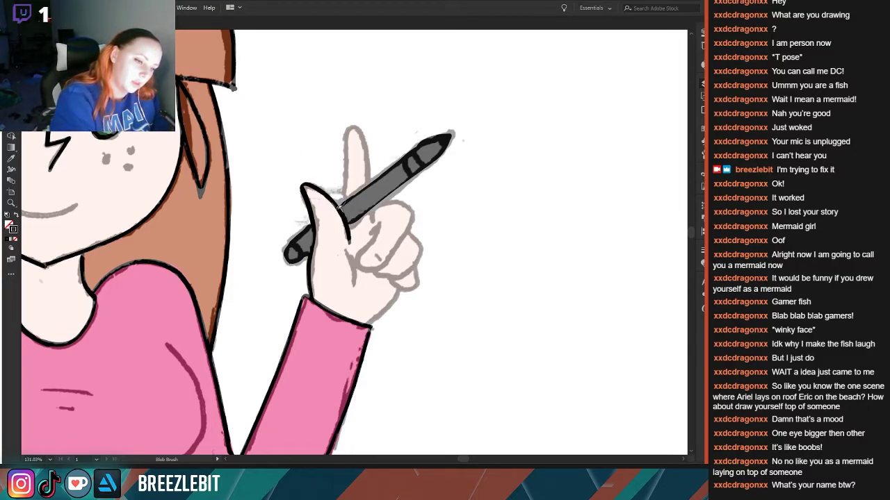
pyautogui.moveTo(456, 130)
pyautogui.mouseDown()
pyautogui.moveTo(417, 143)
pyautogui.moveTo(340, 206)
pyautogui.mouseUp()
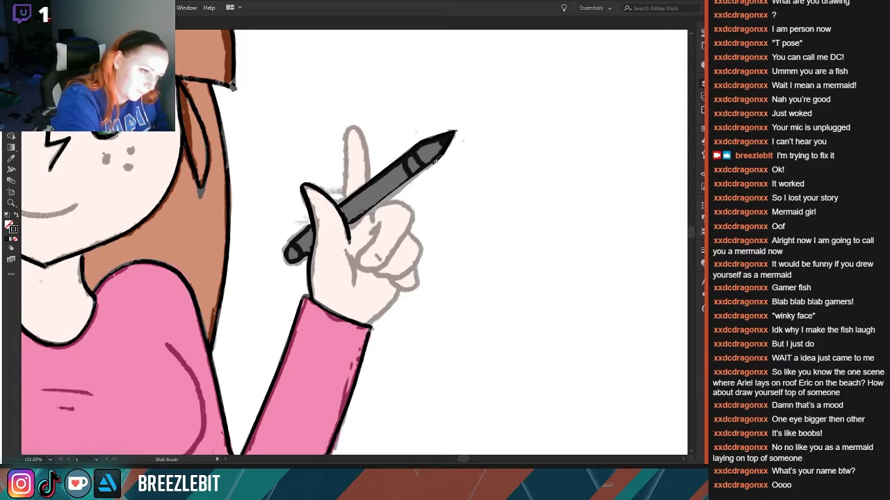
pyautogui.moveTo(431, 161); pyautogui.dragTo(351, 225)
pyautogui.moveTo(342, 292); pyautogui.dragTo(262, 314)
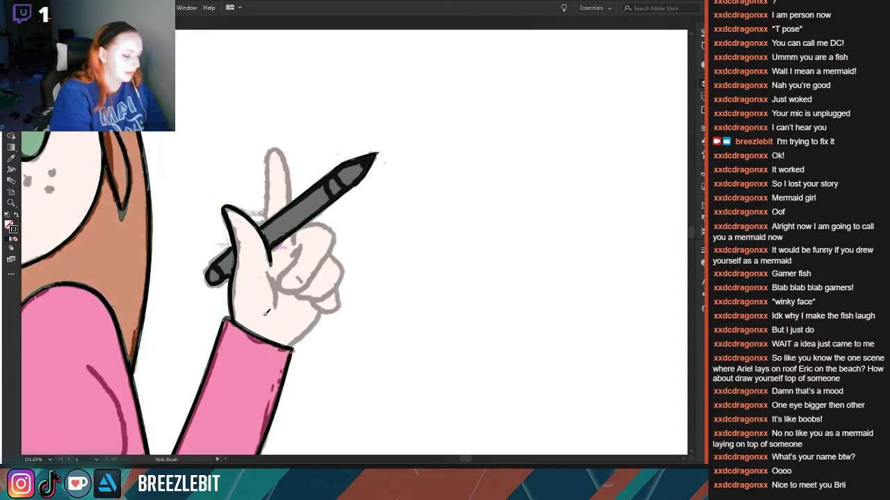
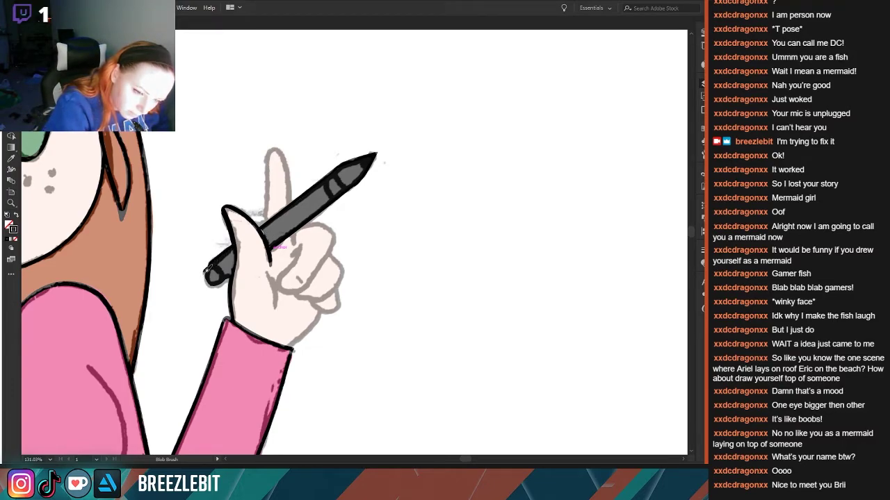
pyautogui.moveTo(207, 270)
pyautogui.mouseDown()
pyautogui.moveTo(216, 282)
pyautogui.moveTo(230, 275)
pyautogui.mouseUp()
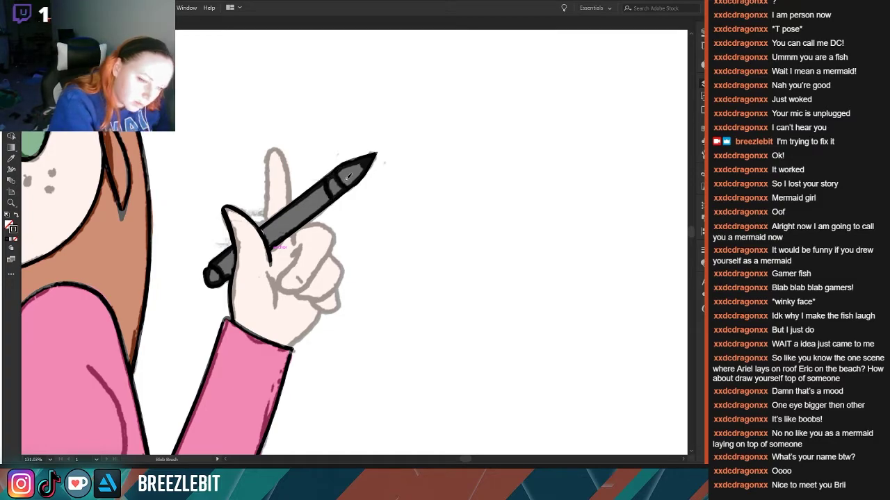
# - Trace the three freckles on each cheek as solid black dots
pyautogui.press('z')
pyautogui.moveTo(230, 250)
pyautogui.mouseDown()
pyautogui.moveTo(67, 243)
pyautogui.moveTo(65, 232)
pyautogui.mouseUp()
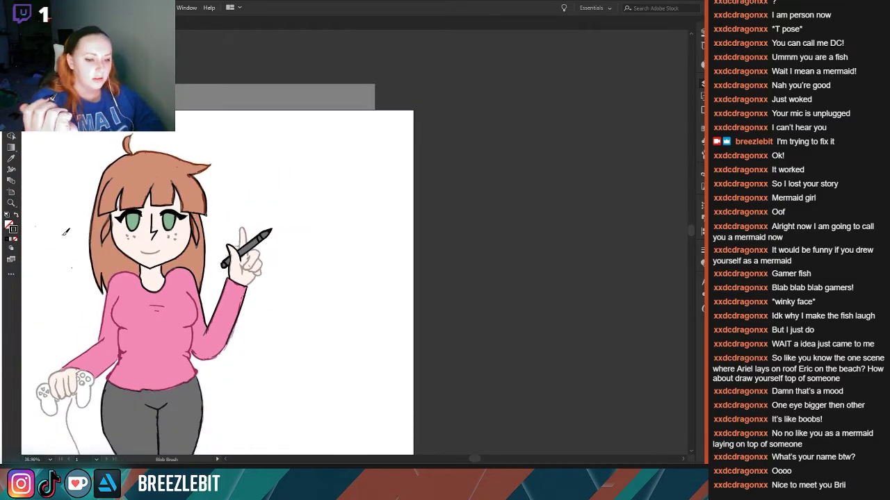
pyautogui.hotkey('ctrl', 'space')
pyautogui.moveTo(110, 286); pyautogui.dragTo(271, 223)
pyautogui.press('space')
pyautogui.moveTo(205, 180); pyautogui.dragTo(234, 334)
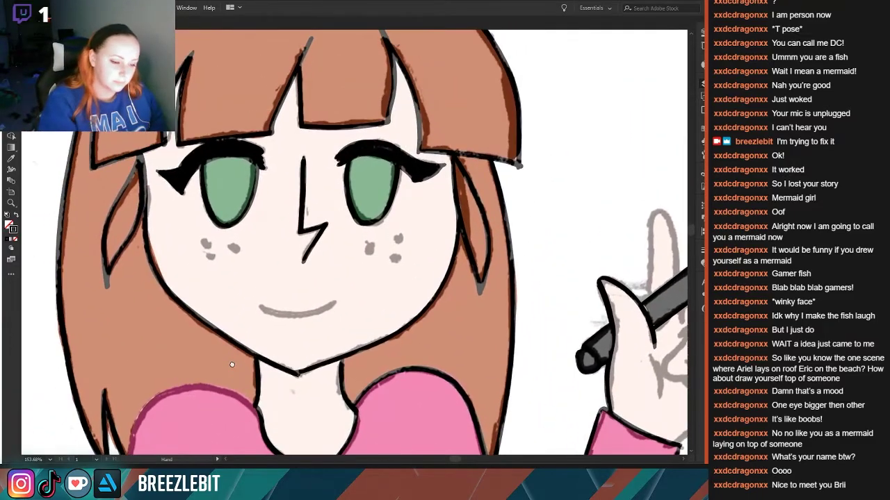
pyautogui.moveTo(207, 239)
pyautogui.mouseDown()
pyautogui.moveTo(235, 245)
pyautogui.moveTo(212, 254)
pyautogui.mouseUp()
pyautogui.moveTo(369, 242)
pyautogui.mouseDown()
pyautogui.moveTo(402, 231)
pyautogui.moveTo(396, 256)
pyautogui.mouseUp()
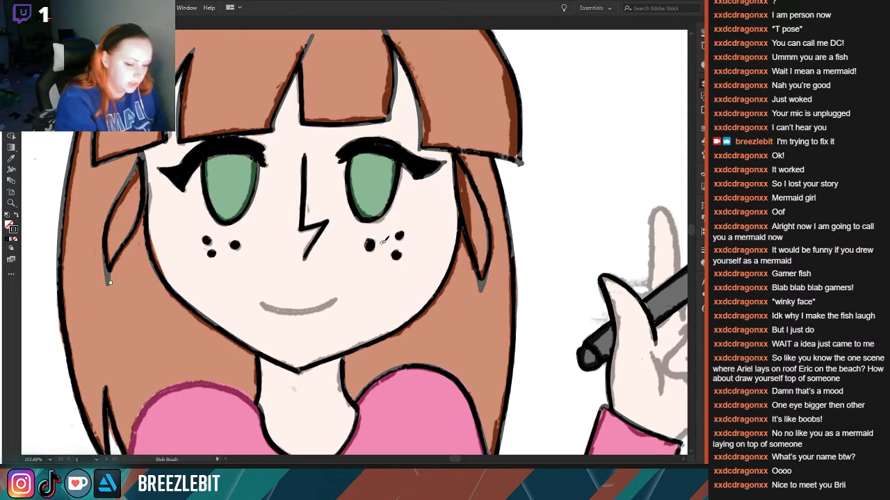
# - Trace the curved smile in black, undoing the first stroke and redrawing it along the guide
pyautogui.moveTo(262, 301)
pyautogui.mouseDown()
pyautogui.moveTo(285, 312)
pyautogui.moveTo(335, 302)
pyautogui.mouseUp()
pyautogui.hotkey('ctrl', 'z')
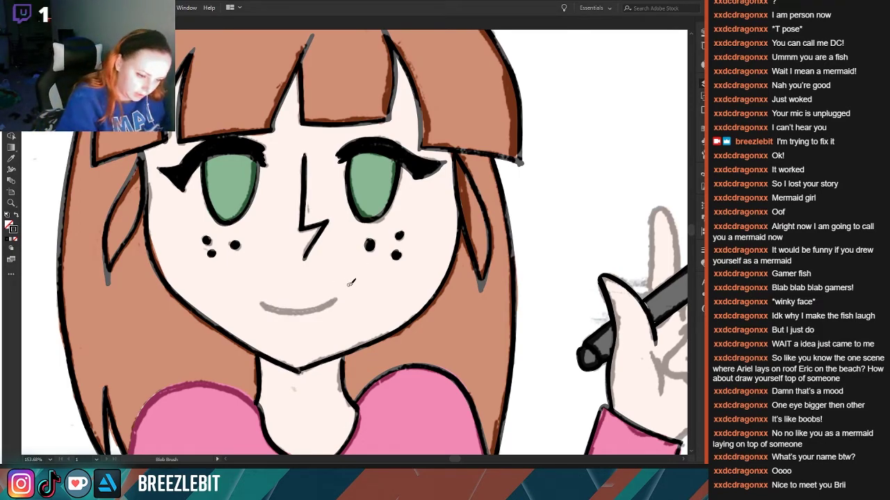
pyautogui.moveTo(333, 300)
pyautogui.mouseDown()
pyautogui.moveTo(285, 310)
pyautogui.moveTo(246, 294)
pyautogui.moveTo(271, 323)
pyautogui.mouseUp()
pyautogui.moveTo(249, 292); pyautogui.dragTo(290, 304)
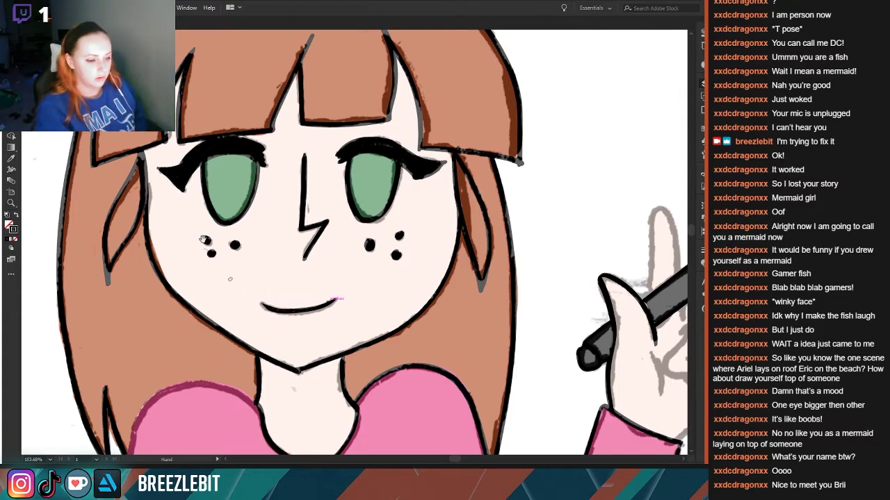
# - Try to trace the top edge of the hair in black, starting at the base of the small tuft
pyautogui.hotkey('ctrl', '0')
pyautogui.press('z')
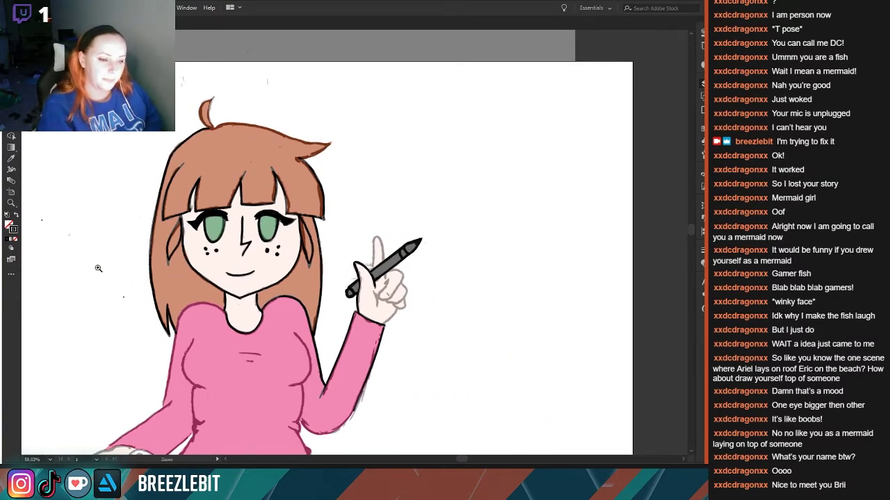
pyautogui.moveTo(101, 278)
pyautogui.mouseDown()
pyautogui.moveTo(174, 296)
pyautogui.moveTo(161, 424)
pyautogui.moveTo(155, 419)
pyautogui.mouseUp()
pyautogui.press('space')
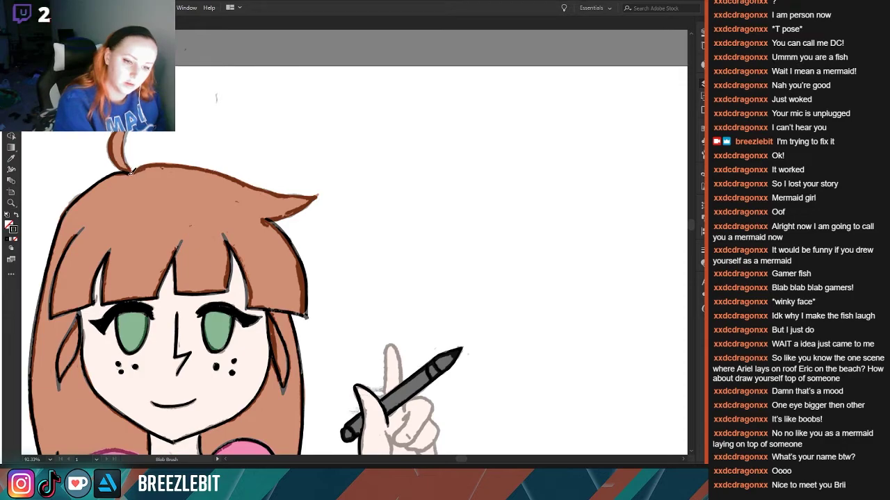
pyautogui.moveTo(137, 169); pyautogui.dragTo(199, 156)
pyautogui.hotkey('ctrl', 'z')
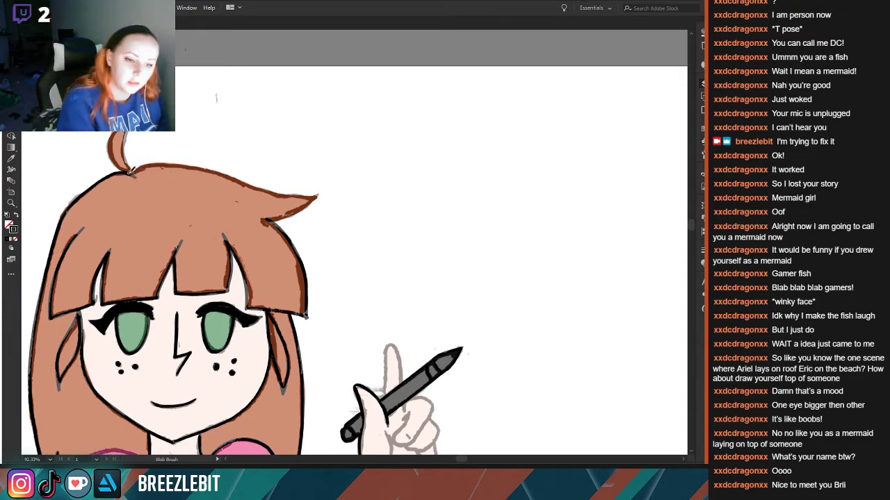
# - Ink the crown of the hair and the small upright tuft with black Blob Brush strokes over the sketch
pyautogui.moveTo(145, 166)
pyautogui.mouseDown()
pyautogui.moveTo(224, 169)
pyautogui.moveTo(313, 201)
pyautogui.moveTo(321, 191)
pyautogui.moveTo(271, 215)
pyautogui.mouseUp()
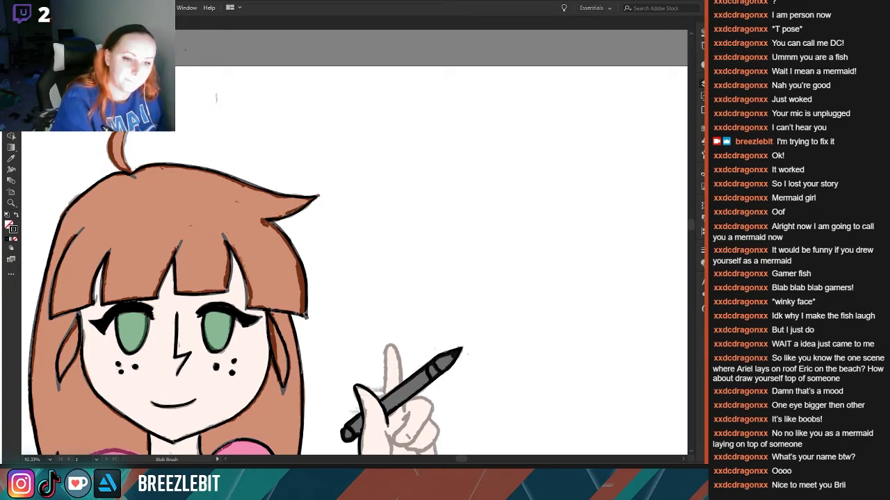
pyautogui.moveTo(113, 151); pyautogui.dragTo(135, 176)
# - Ink the raised index finger, the front curled finger and the palm crease of the hand holding the pen in black
pyautogui.moveTo(202, 259); pyautogui.dragTo(238, 171)
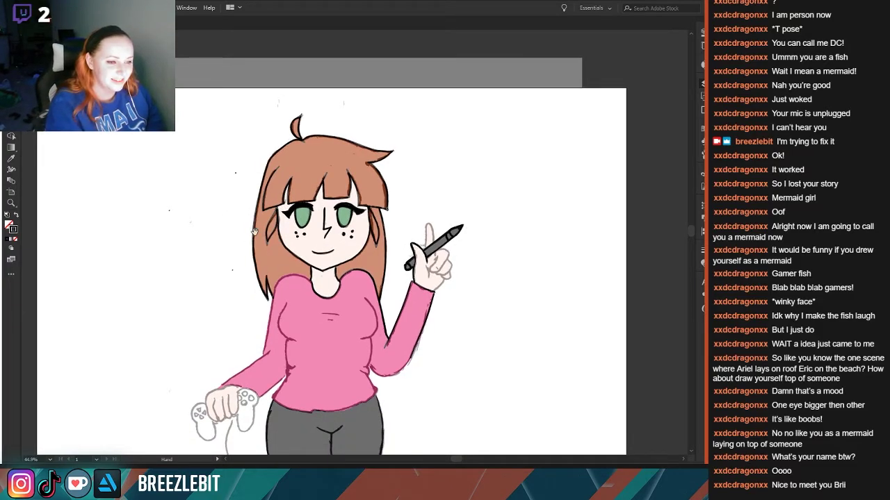
pyautogui.moveTo(185, 327); pyautogui.dragTo(164, 273)
pyautogui.moveTo(238, 280); pyautogui.dragTo(299, 287)
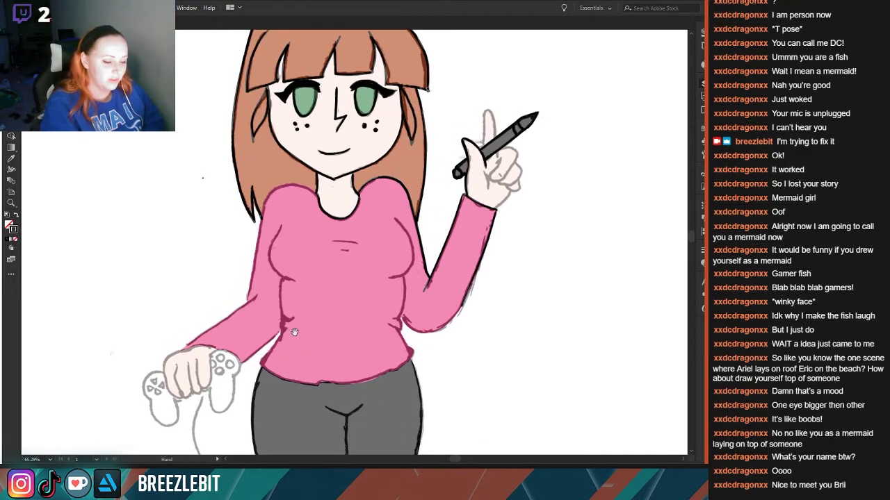
pyautogui.moveTo(292, 331); pyautogui.dragTo(106, 408)
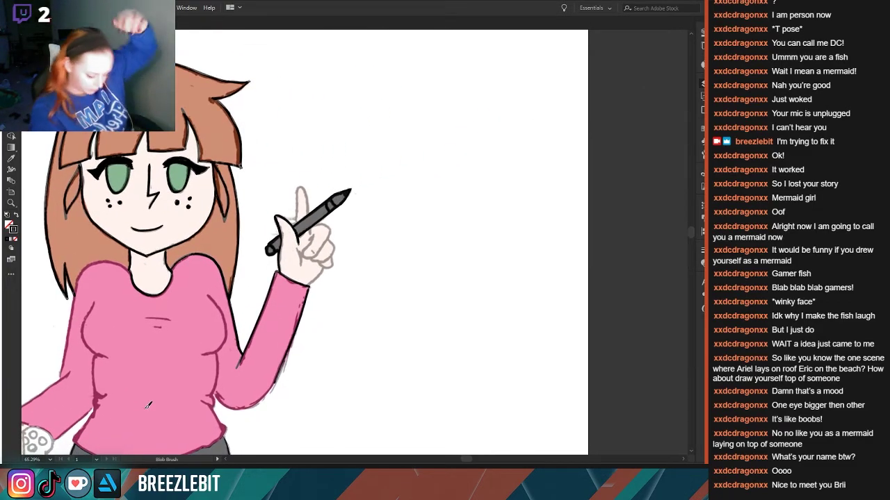
pyautogui.scroll(3, 281, 278)
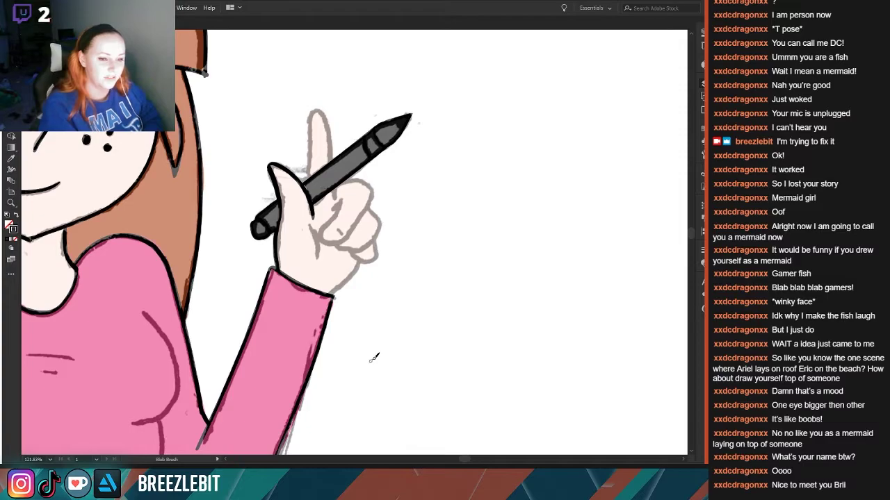
pyautogui.moveTo(299, 251); pyautogui.dragTo(280, 360)
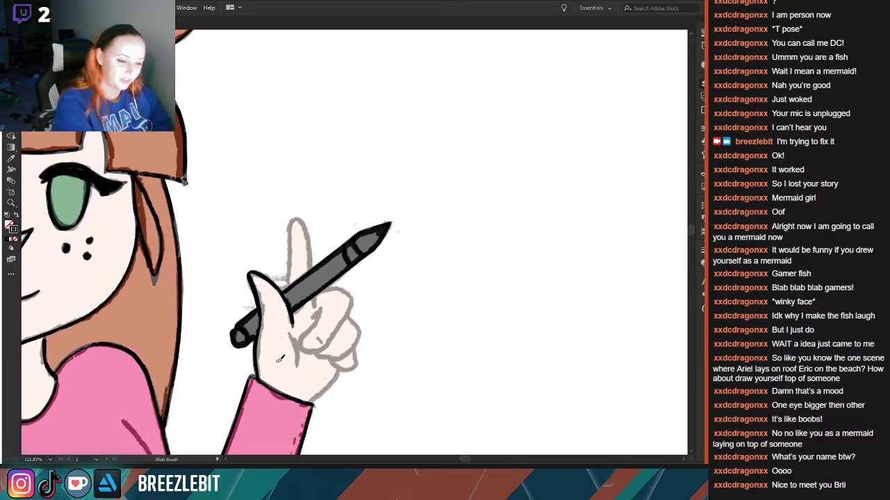
pyautogui.moveTo(291, 283)
pyautogui.mouseDown()
pyautogui.moveTo(293, 218)
pyautogui.moveTo(303, 216)
pyautogui.moveTo(312, 270)
pyautogui.mouseUp()
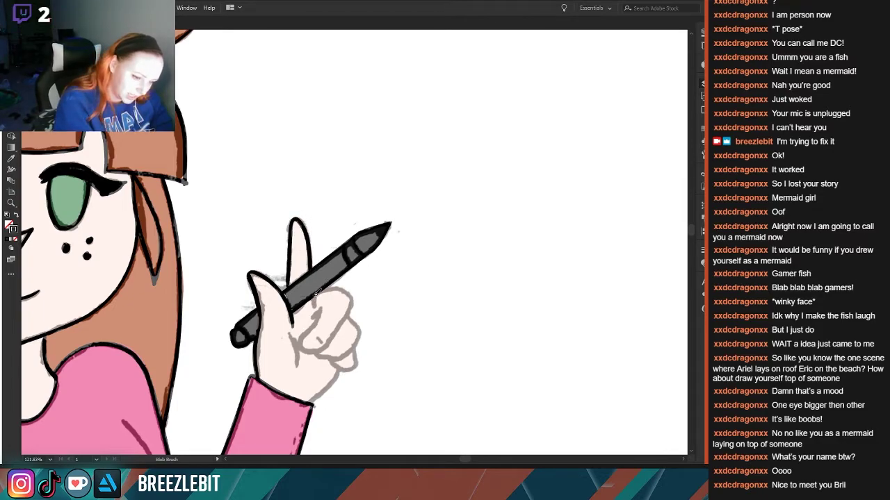
pyautogui.moveTo(314, 292)
pyautogui.mouseDown()
pyautogui.moveTo(346, 287)
pyautogui.moveTo(358, 300)
pyautogui.moveTo(323, 349)
pyautogui.moveTo(300, 344)
pyautogui.mouseUp()
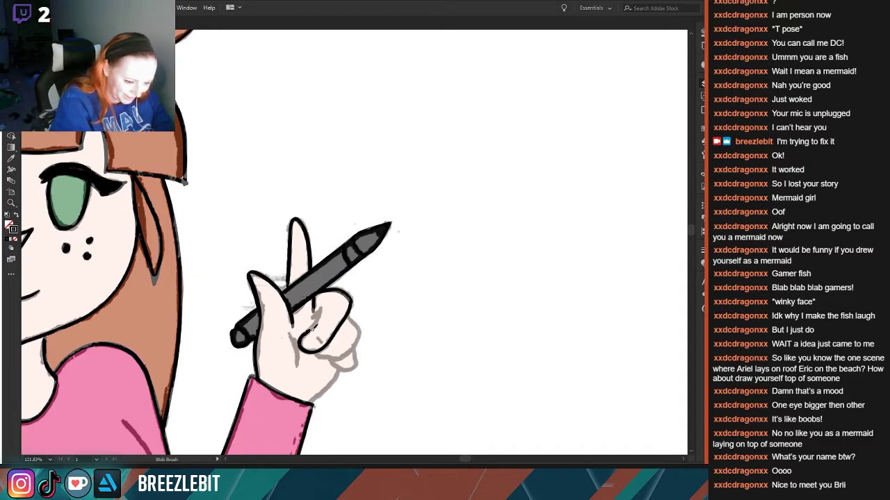
pyautogui.moveTo(317, 323)
pyautogui.mouseDown()
pyautogui.moveTo(321, 307)
pyautogui.moveTo(308, 321)
pyautogui.moveTo(300, 370)
pyautogui.mouseUp()
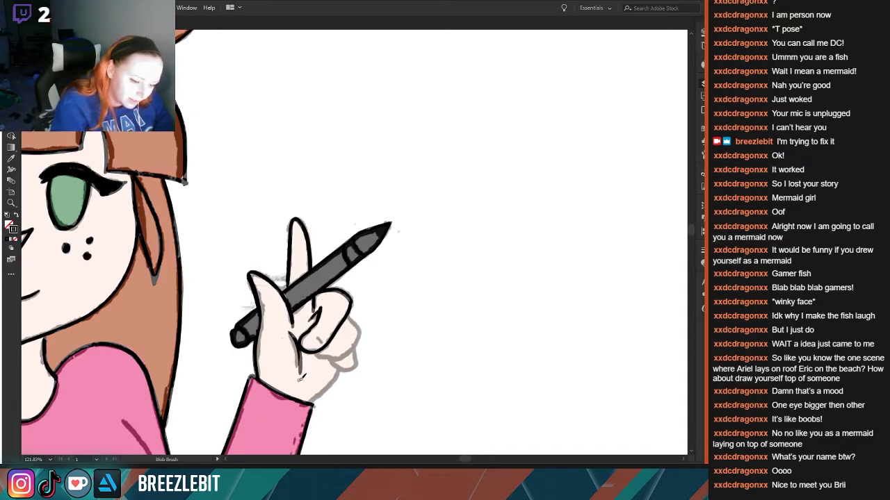
# - Ink the knuckle mark, the remaining curled fingers and the outer palm edge down to the wrist on the pen hand
pyautogui.moveTo(318, 337); pyautogui.dragTo(320, 343)
pyautogui.moveTo(352, 313)
pyautogui.mouseDown()
pyautogui.moveTo(361, 332)
pyautogui.moveTo(352, 351)
pyautogui.moveTo(315, 349)
pyautogui.mouseUp()
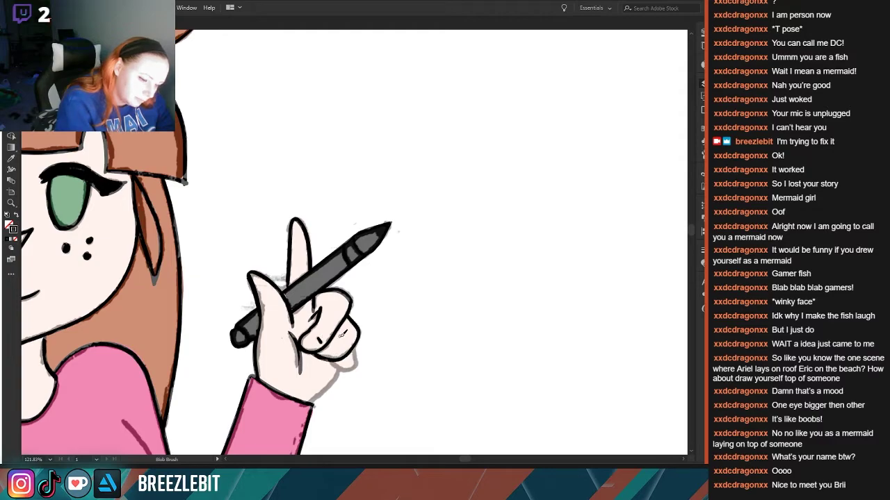
pyautogui.hotkey('ctrl', 'z')
pyautogui.hotkey('ctrl', 'z')
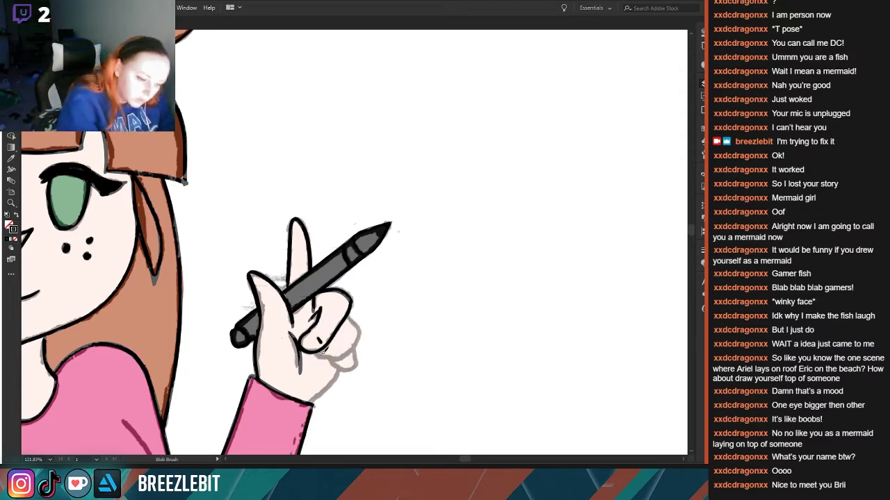
pyautogui.moveTo(317, 352); pyautogui.dragTo(349, 357)
pyautogui.moveTo(348, 314)
pyautogui.mouseDown()
pyautogui.moveTo(360, 337)
pyautogui.moveTo(336, 358)
pyautogui.moveTo(355, 362)
pyautogui.moveTo(346, 368)
pyautogui.mouseUp()
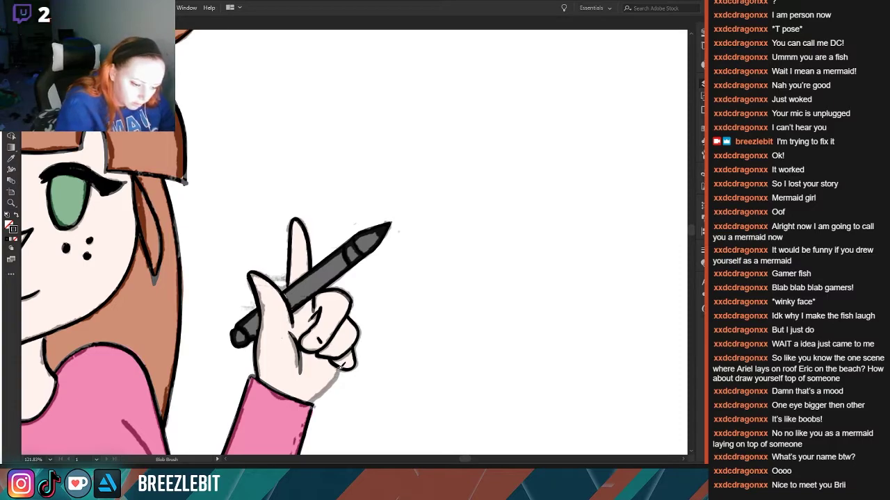
pyautogui.moveTo(339, 370); pyautogui.dragTo(311, 393)
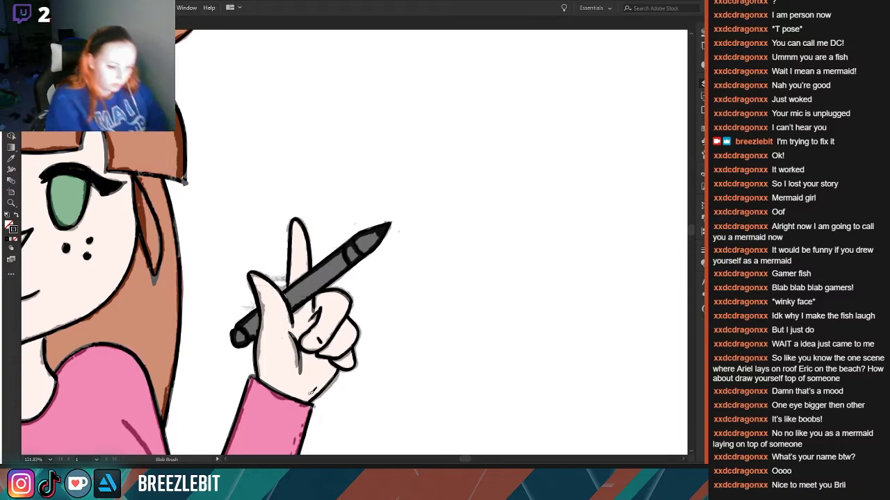
# - Ink the sweater's shoulder and upper arm on the controller side, both bust curves and the chest folds in black
pyautogui.moveTo(221, 377); pyautogui.dragTo(54, 340)
pyautogui.moveTo(120, 368); pyautogui.dragTo(335, 239)
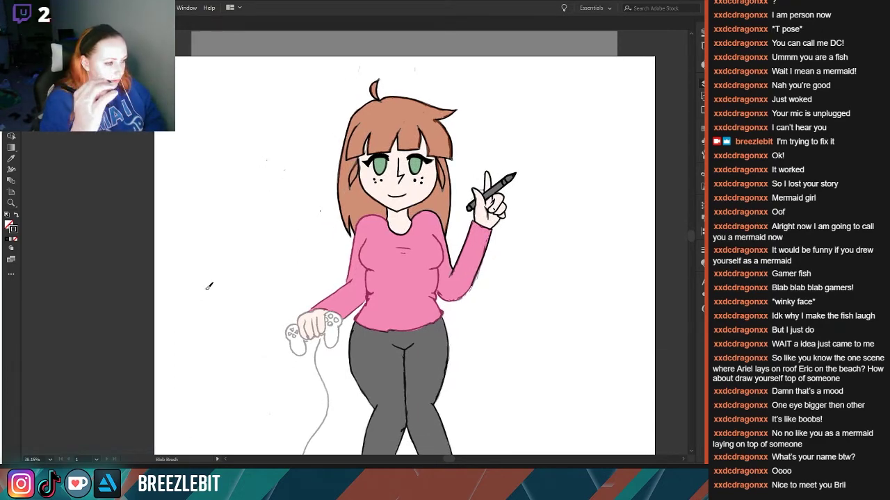
pyautogui.scroll(2, 305, 299)
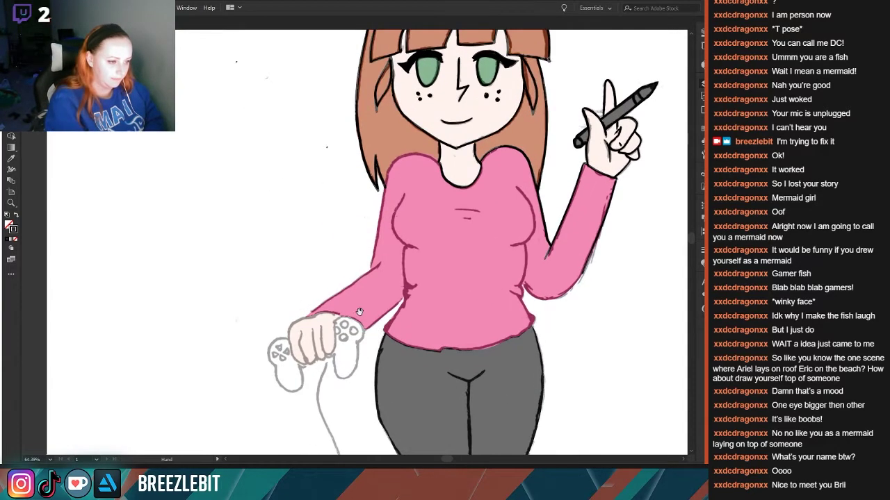
pyautogui.moveTo(358, 312); pyautogui.dragTo(281, 376)
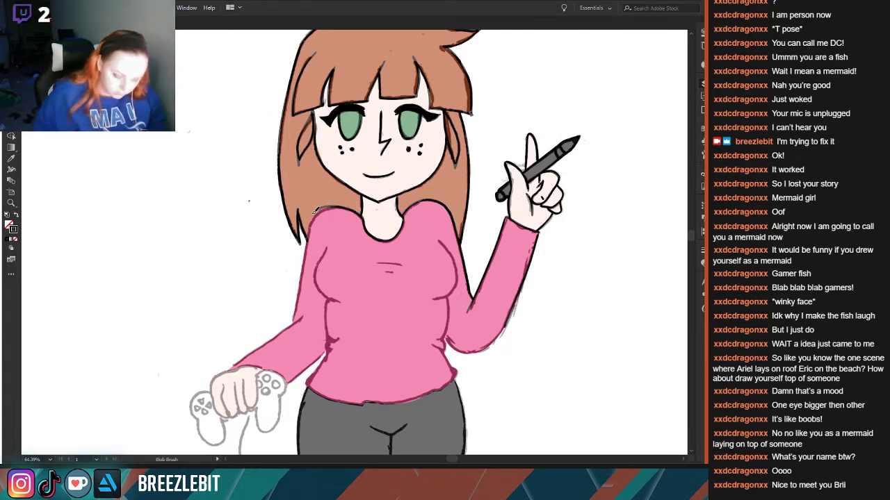
pyautogui.scroll(2, 375, 264)
pyautogui.moveTo(360, 188)
pyautogui.mouseDown()
pyautogui.moveTo(339, 171)
pyautogui.moveTo(294, 169)
pyautogui.moveTo(276, 189)
pyautogui.moveTo(253, 343)
pyautogui.mouseUp()
pyautogui.moveTo(299, 222)
pyautogui.mouseDown()
pyautogui.moveTo(279, 282)
pyautogui.moveTo(297, 310)
pyautogui.moveTo(323, 322)
pyautogui.mouseUp()
pyautogui.moveTo(421, 267)
pyautogui.mouseDown()
pyautogui.moveTo(353, 258)
pyautogui.moveTo(374, 271)
pyautogui.mouseUp()
pyautogui.moveTo(481, 219)
pyautogui.mouseDown()
pyautogui.moveTo(508, 266)
pyautogui.moveTo(512, 292)
pyautogui.moveTo(475, 321)
pyautogui.mouseUp()
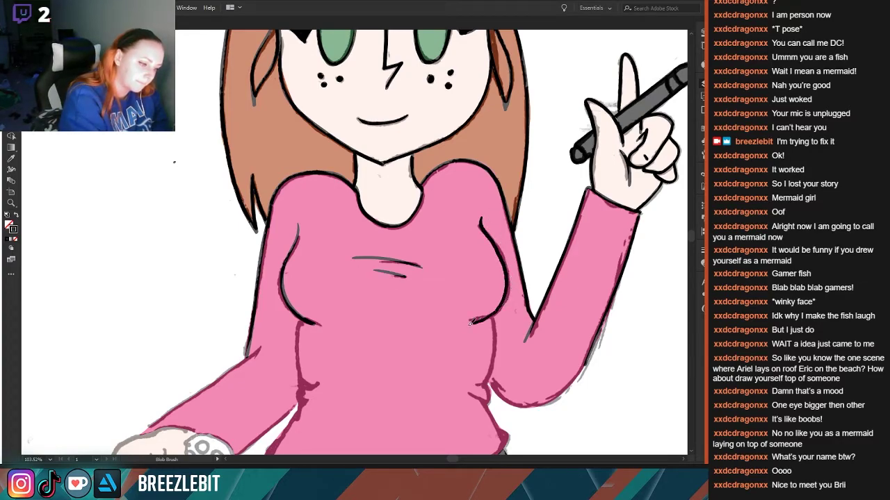
# - Ink both sides of the sweater's waist in black, including the small waist folds and the flare down to the hem corners
pyautogui.scroll(-2, 389, 299)
pyautogui.moveTo(301, 271)
pyautogui.mouseDown()
pyautogui.moveTo(303, 320)
pyautogui.moveTo(317, 330)
pyautogui.mouseUp()
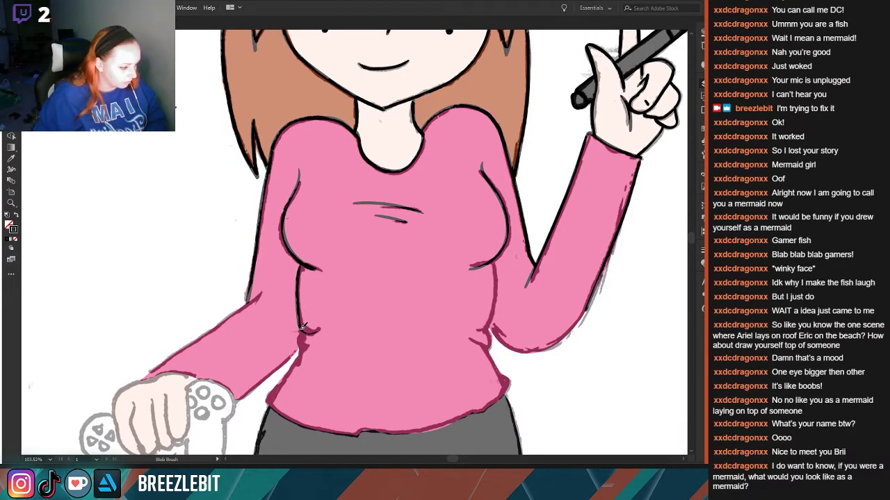
pyautogui.hotkey('ctrl', 'z')
pyautogui.moveTo(494, 257)
pyautogui.mouseDown()
pyautogui.moveTo(494, 311)
pyautogui.moveTo(485, 329)
pyautogui.moveTo(480, 322)
pyautogui.moveTo(483, 329)
pyautogui.moveTo(489, 321)
pyautogui.moveTo(491, 348)
pyautogui.moveTo(486, 285)
pyautogui.moveTo(484, 342)
pyautogui.mouseUp()
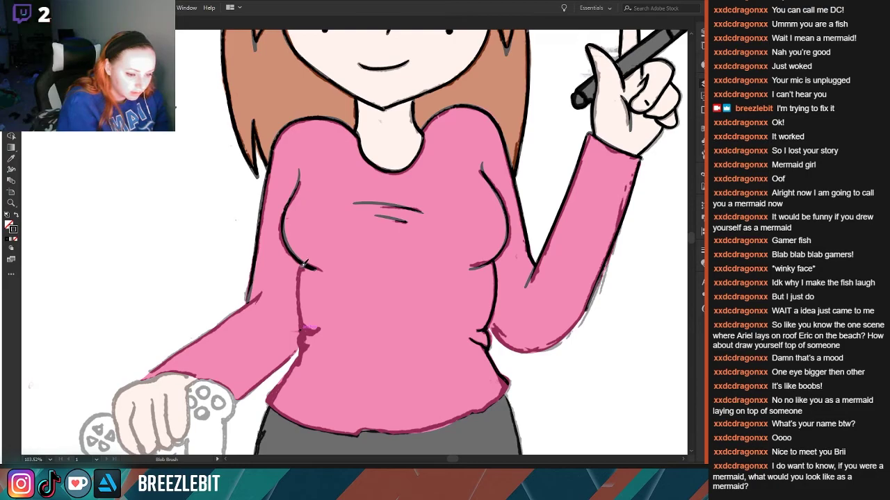
pyautogui.moveTo(304, 262)
pyautogui.mouseDown()
pyautogui.moveTo(303, 325)
pyautogui.moveTo(323, 329)
pyautogui.mouseUp()
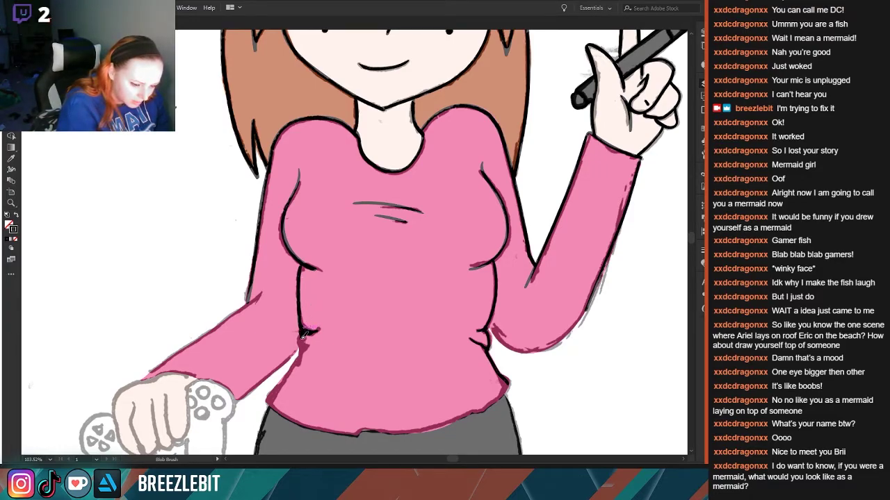
pyautogui.moveTo(301, 337); pyautogui.dragTo(301, 355)
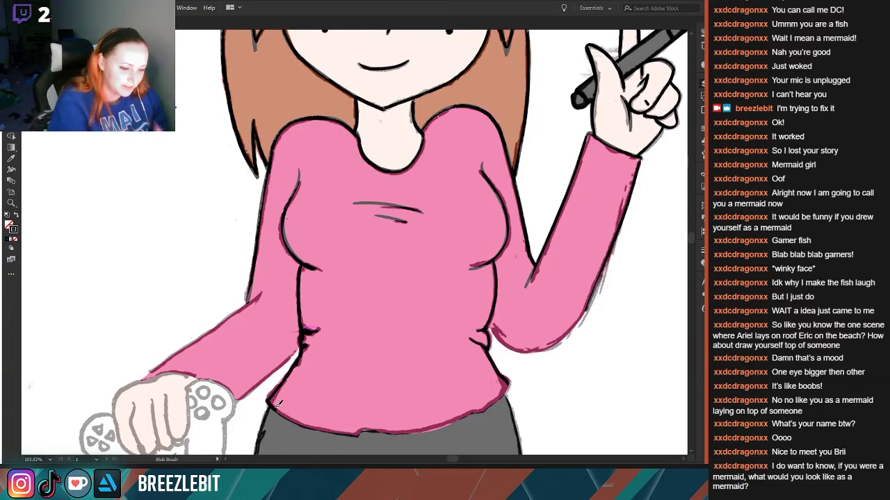
pyautogui.moveTo(279, 379)
pyautogui.mouseDown()
pyautogui.moveTo(268, 404)
pyautogui.moveTo(304, 410)
pyautogui.mouseUp()
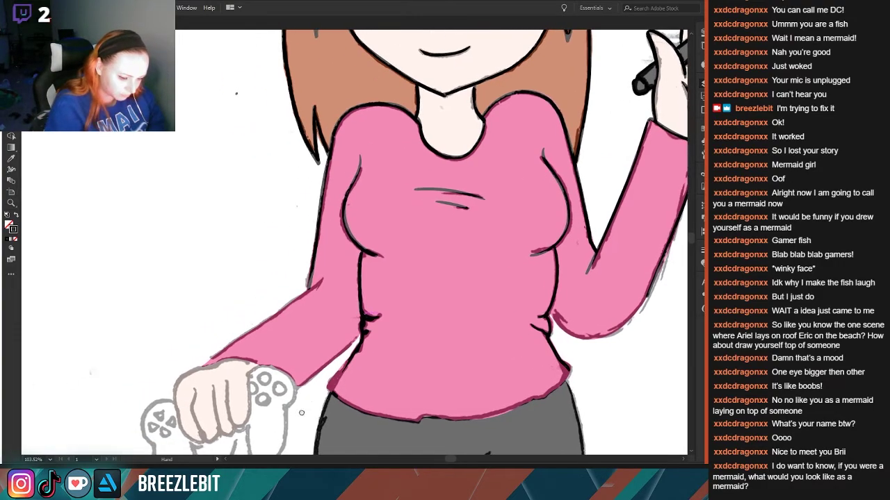
pyautogui.moveTo(355, 353)
pyautogui.mouseDown()
pyautogui.moveTo(329, 385)
pyautogui.moveTo(341, 392)
pyautogui.moveTo(329, 385)
pyautogui.moveTo(352, 408)
pyautogui.mouseUp()
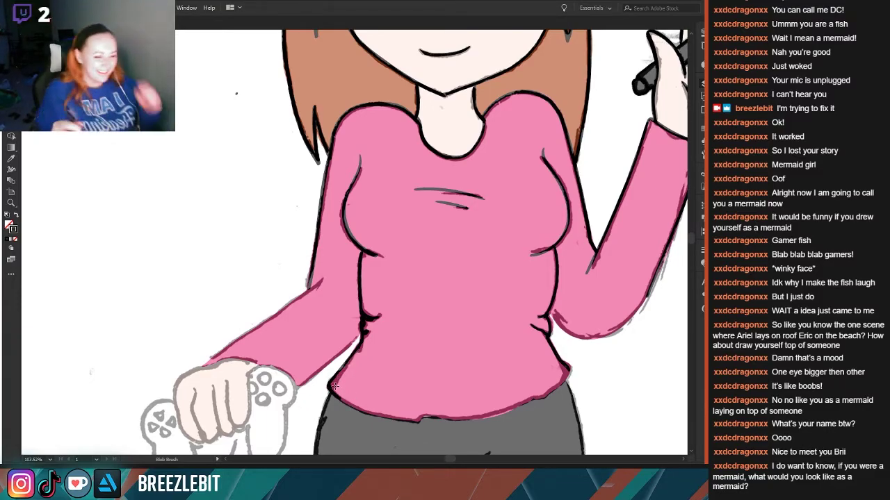
# - Ink the underside of the raised arm's sleeve around the elbow, from the waist to the forearm
pyautogui.moveTo(287, 324); pyautogui.dragTo(125, 263)
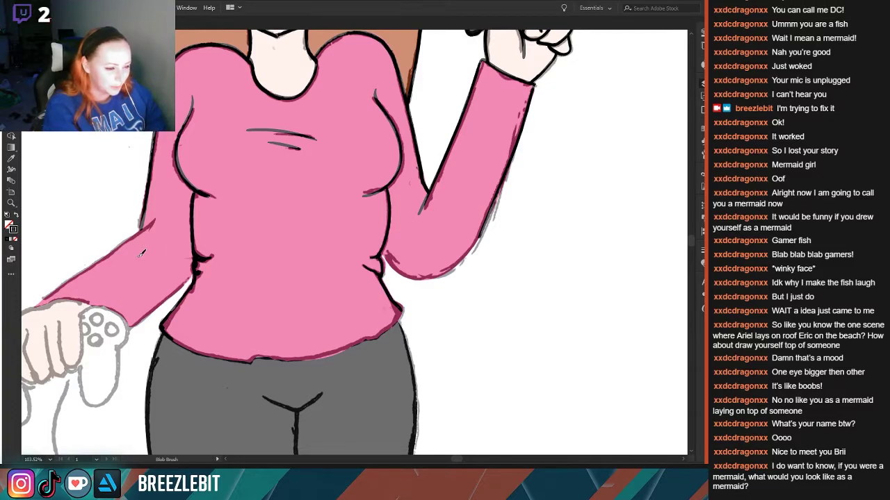
pyautogui.moveTo(279, 333); pyautogui.dragTo(137, 381)
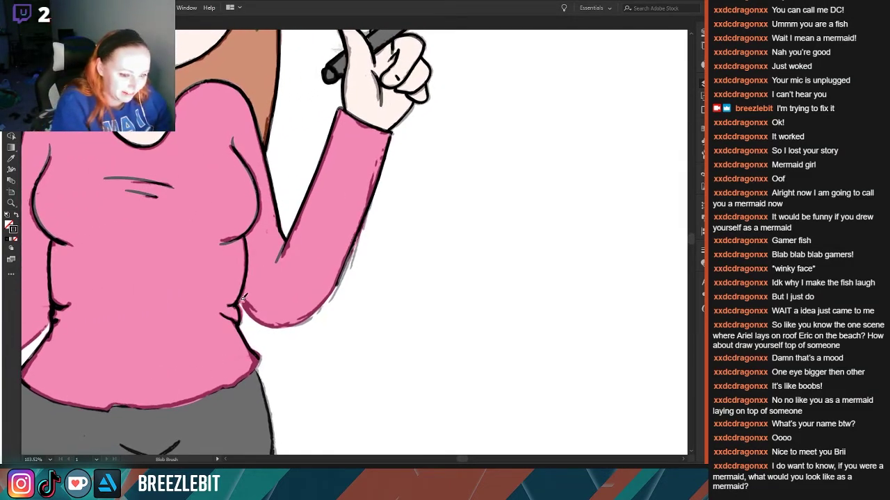
pyautogui.moveTo(242, 296)
pyautogui.mouseDown()
pyautogui.moveTo(278, 327)
pyautogui.moveTo(283, 314)
pyautogui.mouseUp()
pyautogui.moveTo(340, 276)
pyautogui.mouseDown()
pyautogui.moveTo(307, 320)
pyautogui.moveTo(266, 315)
pyautogui.mouseUp()
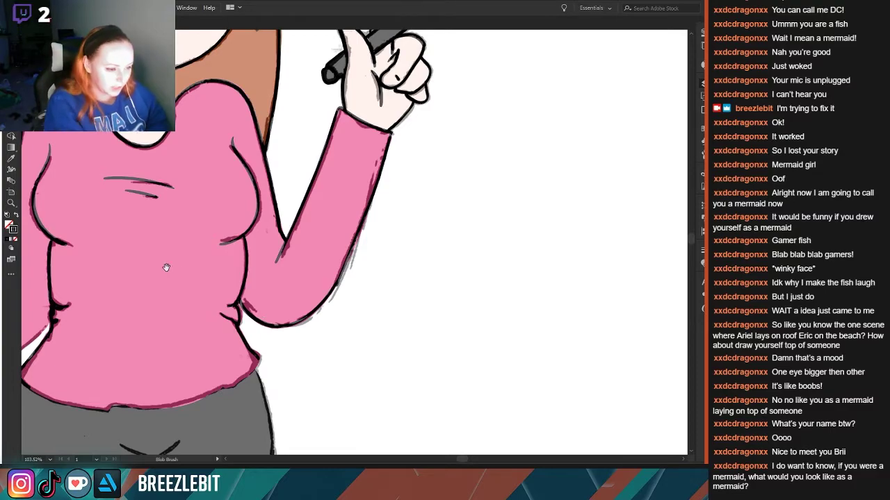
# - Ink the bottom hem of the pink sweater in black along the waistline
pyautogui.scroll(-2, 278, 299)
pyautogui.scroll(-2, 207, 238)
pyautogui.moveTo(142, 275)
pyautogui.mouseDown()
pyautogui.moveTo(163, 278)
pyautogui.moveTo(179, 250)
pyautogui.moveTo(169, 280)
pyautogui.moveTo(180, 286)
pyautogui.moveTo(248, 309)
pyautogui.moveTo(324, 298)
pyautogui.mouseUp()
pyautogui.scroll(2, 117, 186)
pyautogui.moveTo(426, 247)
pyautogui.mouseDown()
pyautogui.moveTo(419, 266)
pyautogui.moveTo(391, 285)
pyautogui.moveTo(306, 307)
pyautogui.mouseUp()
pyautogui.hotkey('ctrl', 'space')
pyautogui.moveTo(114, 271)
pyautogui.mouseDown()
pyautogui.moveTo(68, 252)
pyautogui.moveTo(136, 236)
pyautogui.moveTo(180, 206)
pyautogui.mouseUp()
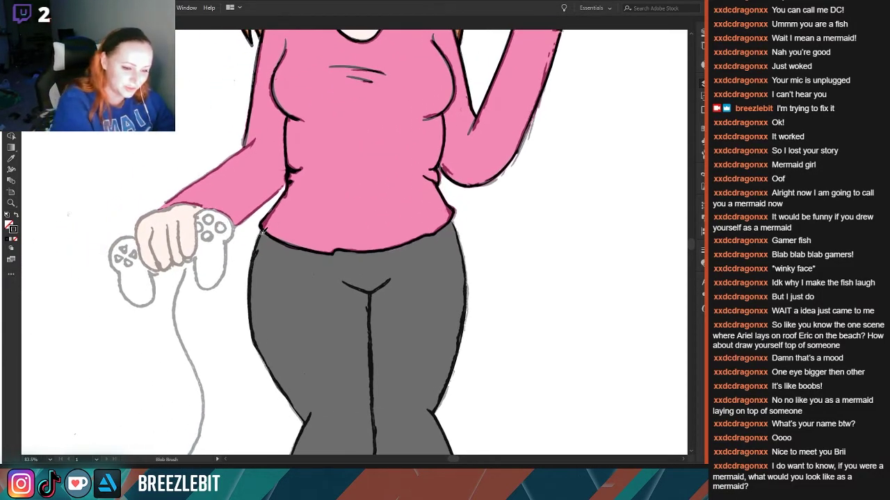
# - Ink the outer hip and thigh outlines of the grey trousers, the crotch fold and the centre line between the legs
pyautogui.moveTo(263, 227)
pyautogui.mouseDown()
pyautogui.moveTo(258, 341)
pyautogui.moveTo(311, 424)
pyautogui.mouseUp()
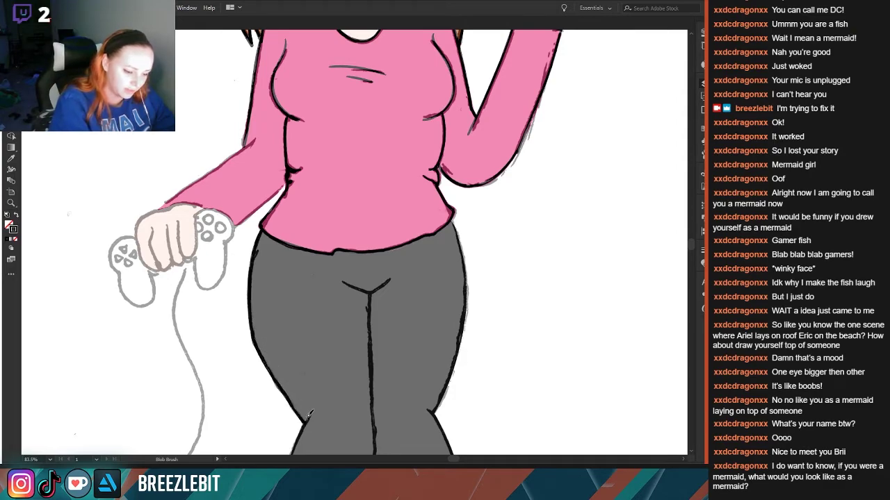
pyautogui.moveTo(450, 213)
pyautogui.mouseDown()
pyautogui.moveTo(468, 312)
pyautogui.moveTo(440, 401)
pyautogui.mouseUp()
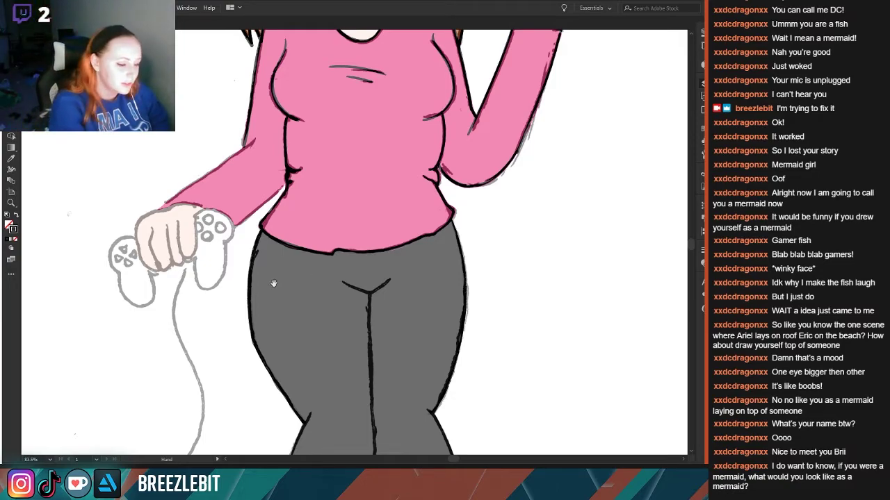
pyautogui.moveTo(278, 284); pyautogui.dragTo(243, 268)
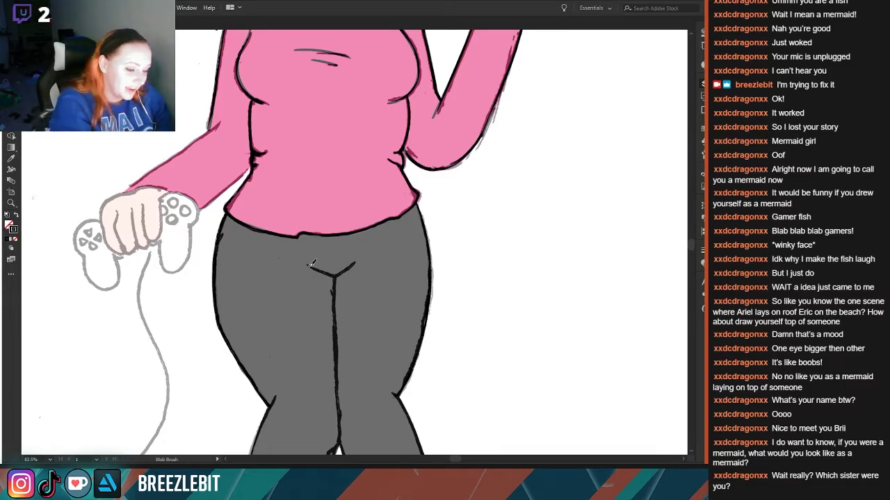
pyautogui.moveTo(309, 265)
pyautogui.mouseDown()
pyautogui.moveTo(337, 277)
pyautogui.moveTo(361, 255)
pyautogui.moveTo(337, 284)
pyautogui.moveTo(345, 429)
pyautogui.mouseUp()
# - Hide the sketch to check the black line art over the flat colours, and show it again
pyautogui.scroll(-3, 214, 258)
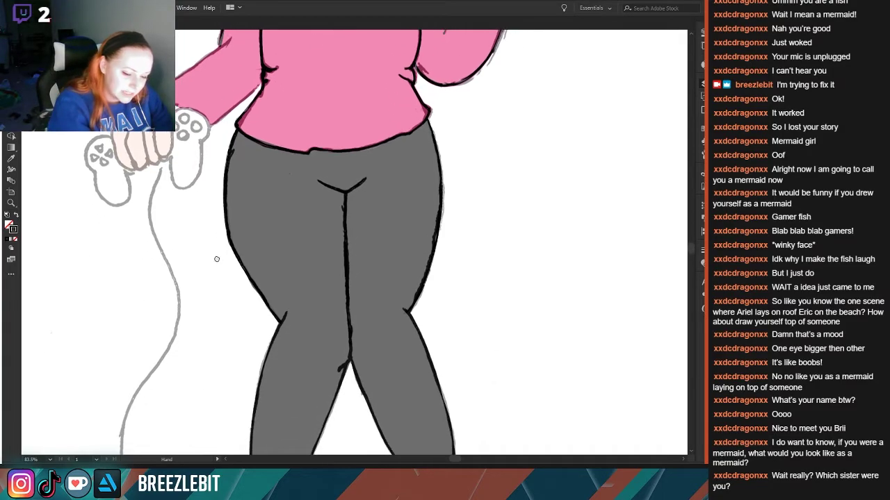
pyautogui.click(577, 82)
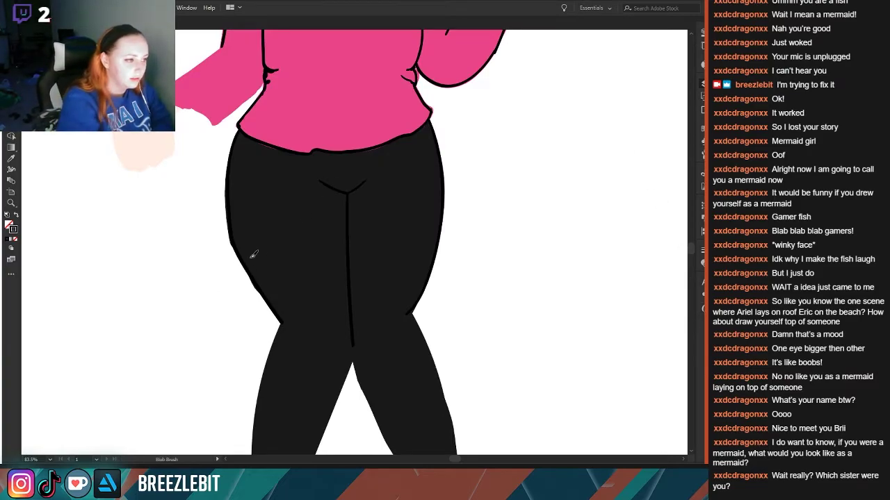
pyautogui.hotkey('ctrl', 'alt', '3')
# - Ink the outer edge of the trouser leg below the pen arm, from the knee down to the ankle
pyautogui.scroll(-3, 416, 199)
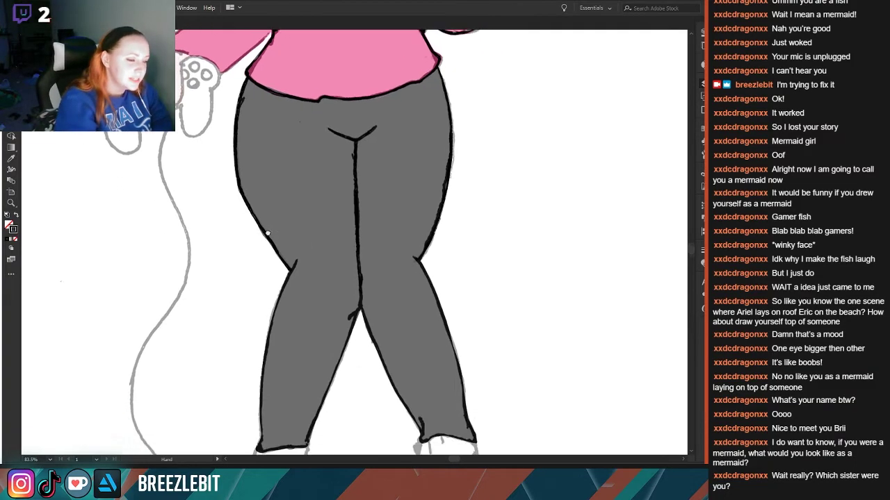
pyautogui.moveTo(418, 222)
pyautogui.mouseDown()
pyautogui.moveTo(463, 323)
pyautogui.moveTo(479, 403)
pyautogui.mouseUp()
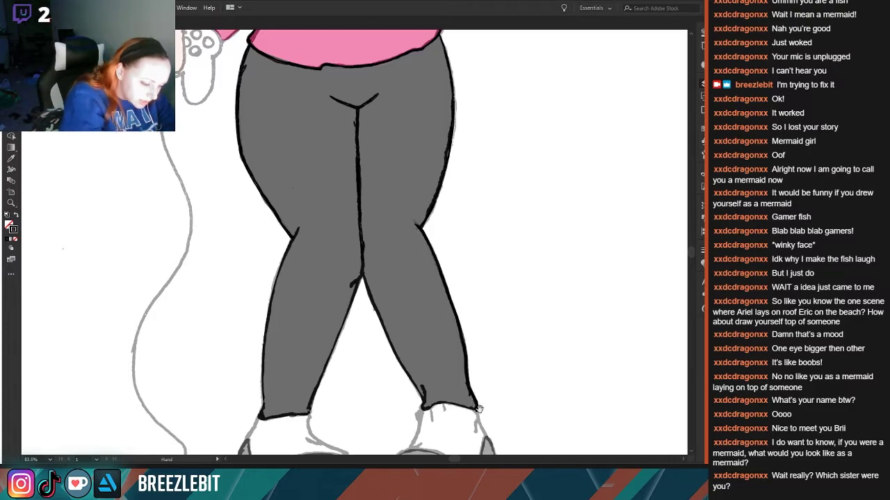
pyautogui.moveTo(354, 399)
pyautogui.mouseDown()
pyautogui.moveTo(268, 312)
pyautogui.moveTo(273, 306)
pyautogui.mouseUp()
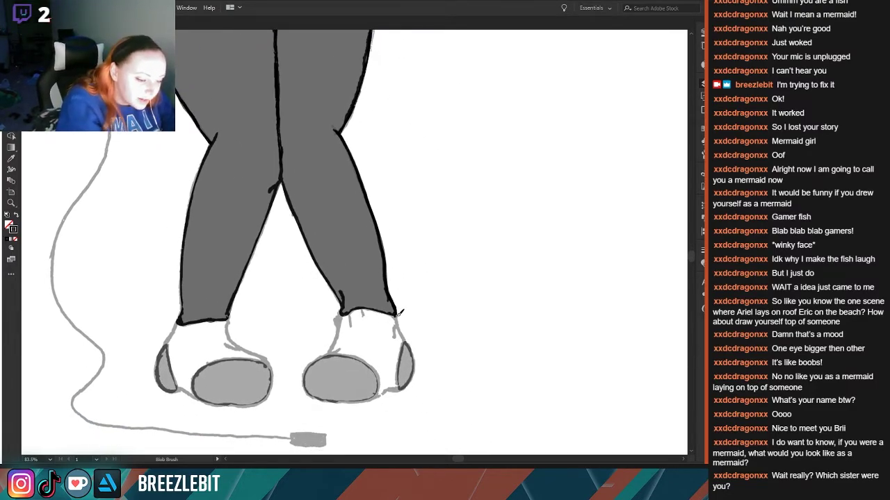
# - Ink the ankle hems of both trouser legs, their inner edges and the outer edge of the leg on the controller side
pyautogui.moveTo(395, 312); pyautogui.dragTo(379, 306)
pyautogui.moveTo(349, 310); pyautogui.dragTo(341, 312)
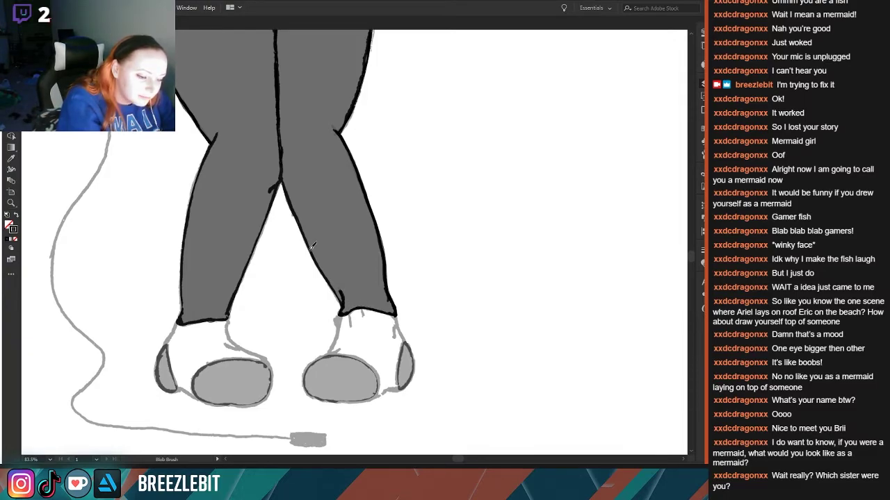
pyautogui.moveTo(343, 304)
pyautogui.mouseDown()
pyautogui.moveTo(285, 187)
pyautogui.moveTo(283, 91)
pyautogui.moveTo(262, 31)
pyautogui.moveTo(284, 167)
pyautogui.moveTo(230, 315)
pyautogui.mouseUp()
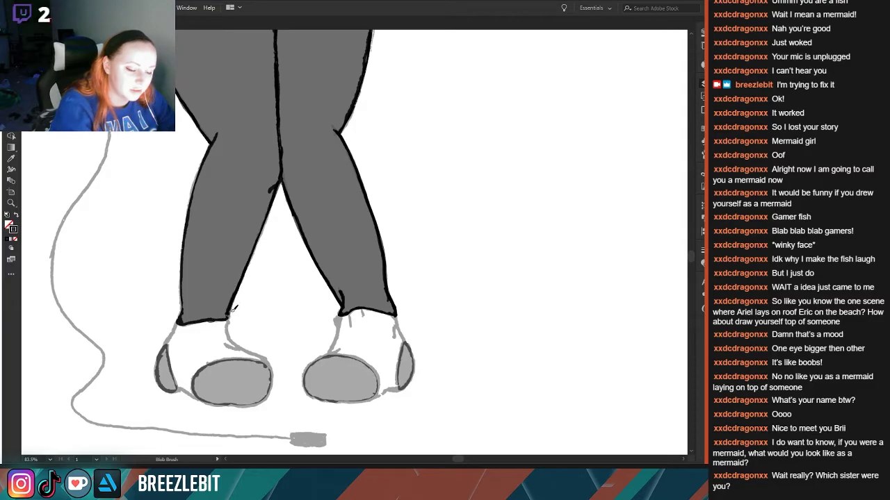
pyautogui.moveTo(278, 182); pyautogui.dragTo(268, 193)
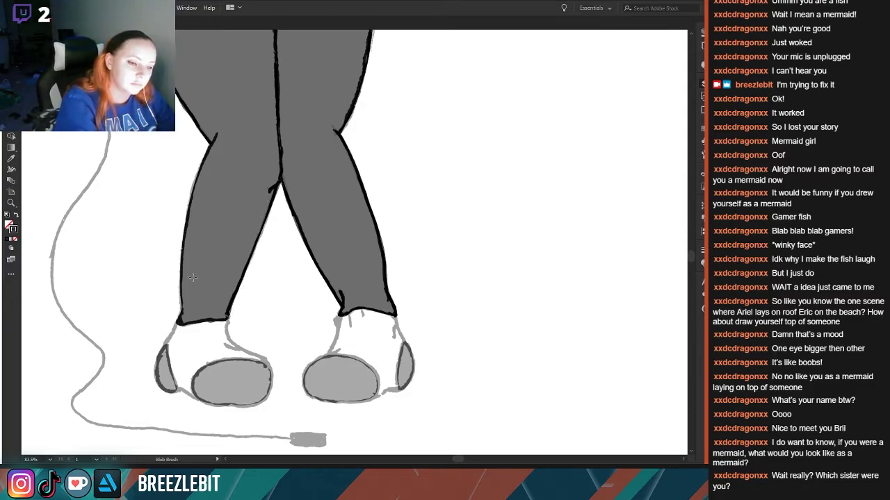
pyautogui.moveTo(216, 130)
pyautogui.mouseDown()
pyautogui.moveTo(185, 226)
pyautogui.moveTo(179, 322)
pyautogui.mouseUp()
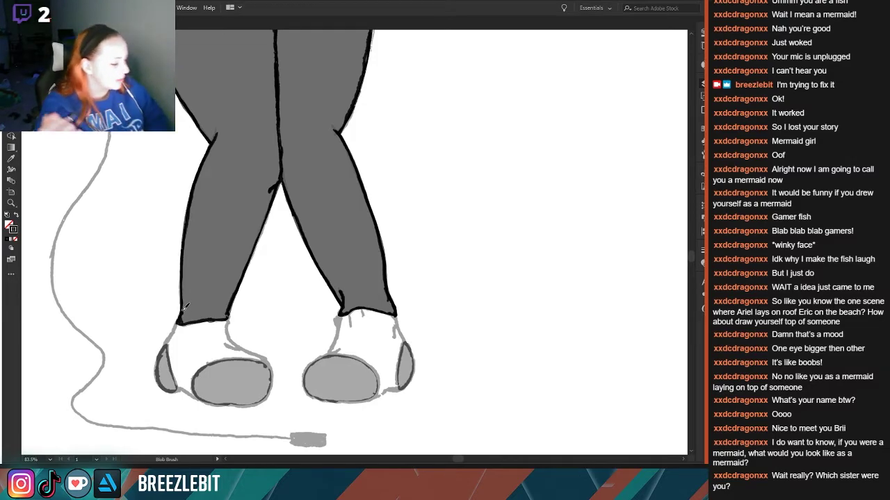
pyautogui.moveTo(178, 322); pyautogui.dragTo(226, 318)
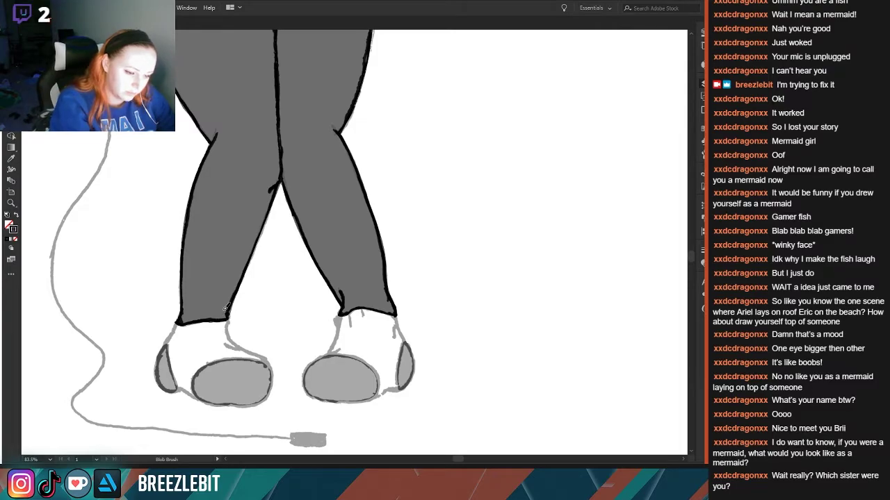
# - Hide the sketch to check the inked trouser legs, and show it again
pyautogui.moveTo(166, 281); pyautogui.dragTo(213, 338)
pyautogui.click(588, 98)
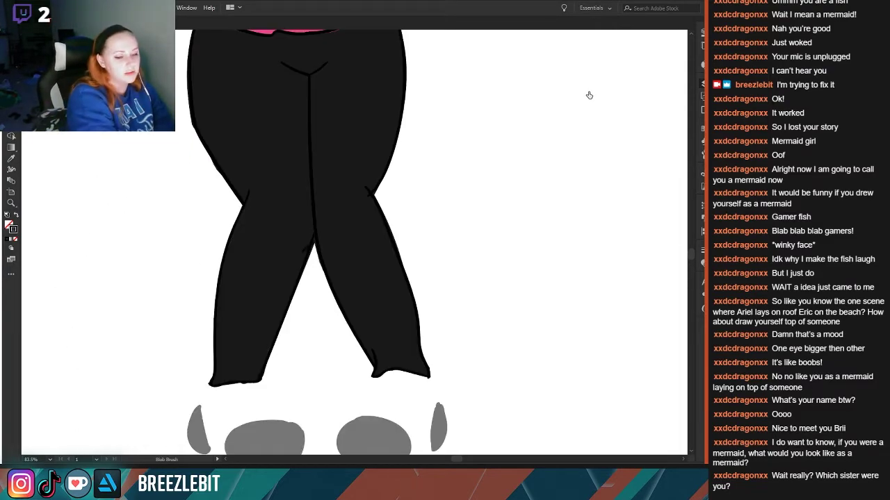
pyautogui.click(591, 97)
# - Ink the upper and lower edges of the pink forearm sleeve on the arm holding the controller
pyautogui.moveTo(263, 145)
pyautogui.mouseDown()
pyautogui.moveTo(292, 240)
pyautogui.moveTo(394, 424)
pyautogui.mouseUp()
pyautogui.press('space')
pyautogui.moveTo(232, 376)
pyautogui.mouseDown()
pyautogui.moveTo(269, 380)
pyautogui.moveTo(134, 387)
pyautogui.mouseUp()
pyautogui.hotkey('ctrl', 'z')
pyautogui.press('space')
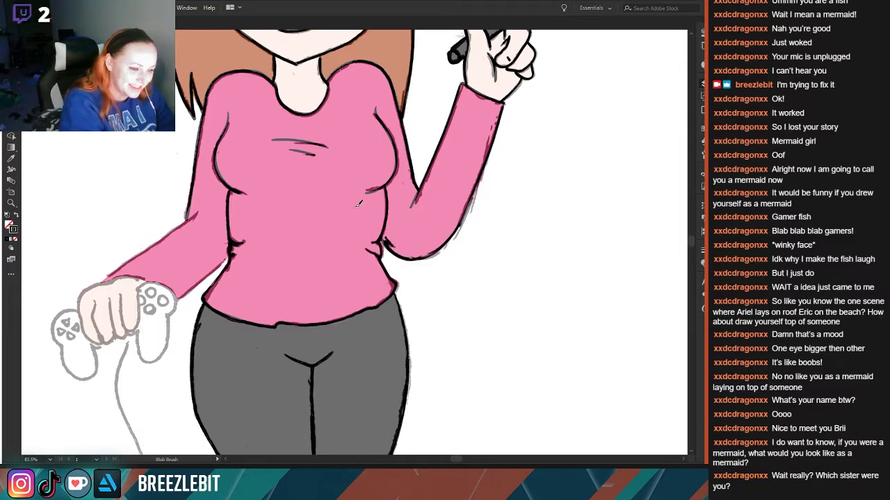
pyautogui.press('space')
pyautogui.moveTo(238, 268)
pyautogui.mouseDown()
pyautogui.moveTo(397, 344)
pyautogui.moveTo(341, 317)
pyautogui.mouseUp()
pyautogui.press('space')
pyautogui.moveTo(259, 332); pyautogui.dragTo(341, 337)
pyautogui.moveTo(379, 269); pyautogui.dragTo(281, 340)
pyautogui.moveTo(411, 310); pyautogui.dragTo(362, 356)
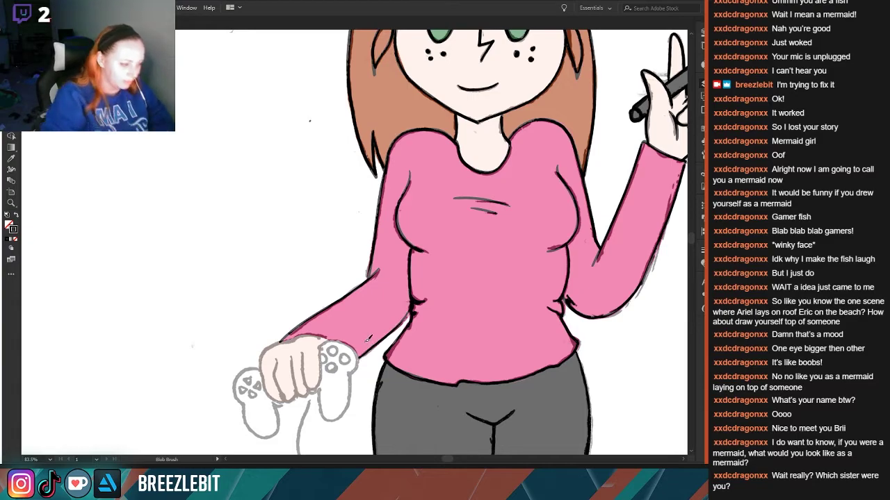
# - Ink the fist gripping the controller, with its outer contour, the separate fingers and the top edge along the cuff
pyautogui.moveTo(273, 268); pyautogui.dragTo(173, 192)
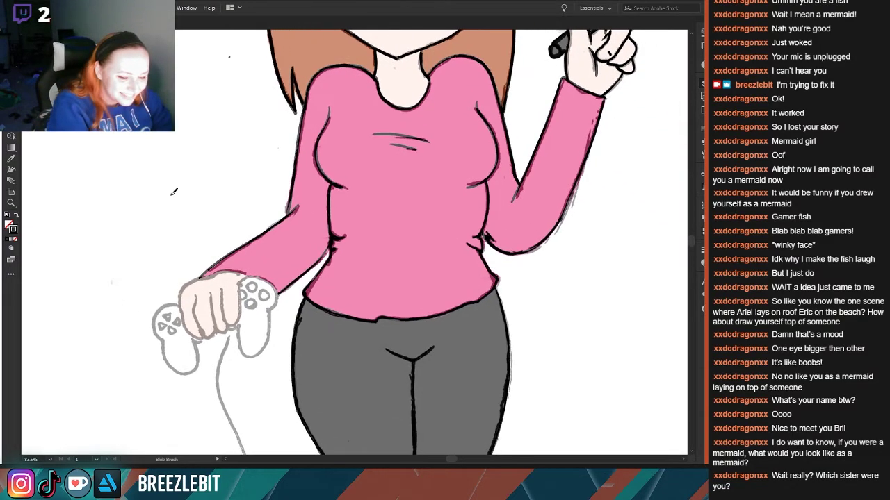
pyautogui.moveTo(188, 283)
pyautogui.mouseDown()
pyautogui.moveTo(178, 311)
pyautogui.moveTo(201, 336)
pyautogui.mouseUp()
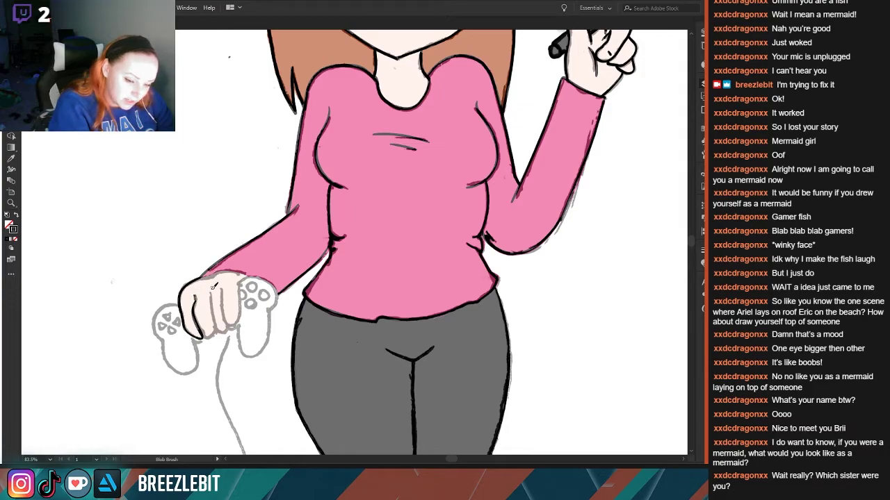
pyautogui.moveTo(213, 288); pyautogui.dragTo(217, 321)
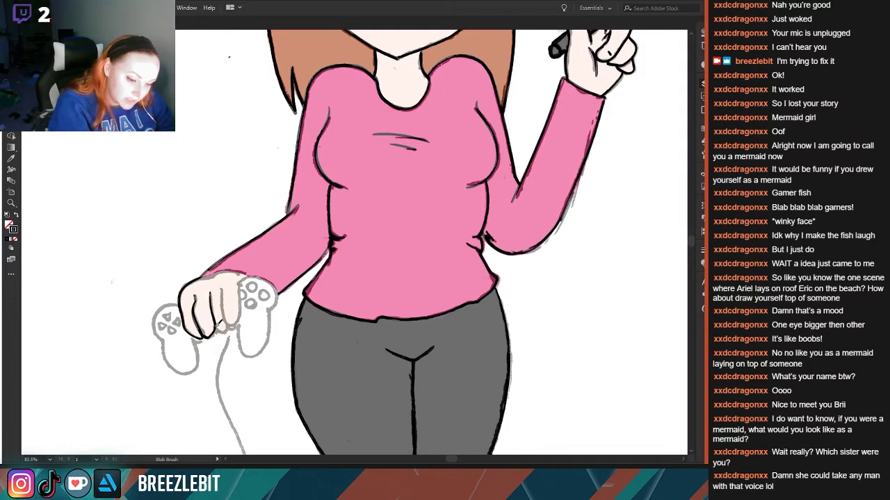
pyautogui.moveTo(222, 285)
pyautogui.mouseDown()
pyautogui.moveTo(234, 324)
pyautogui.moveTo(238, 278)
pyautogui.mouseUp()
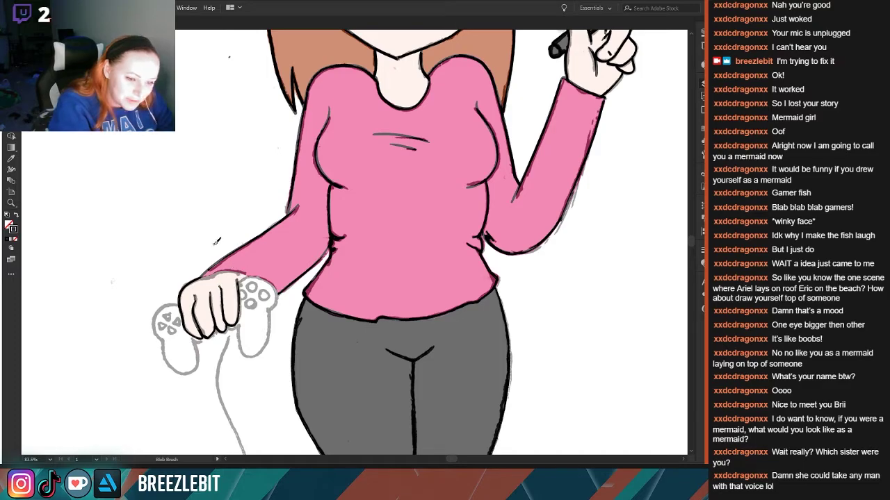
pyautogui.moveTo(212, 273); pyautogui.dragTo(241, 271)
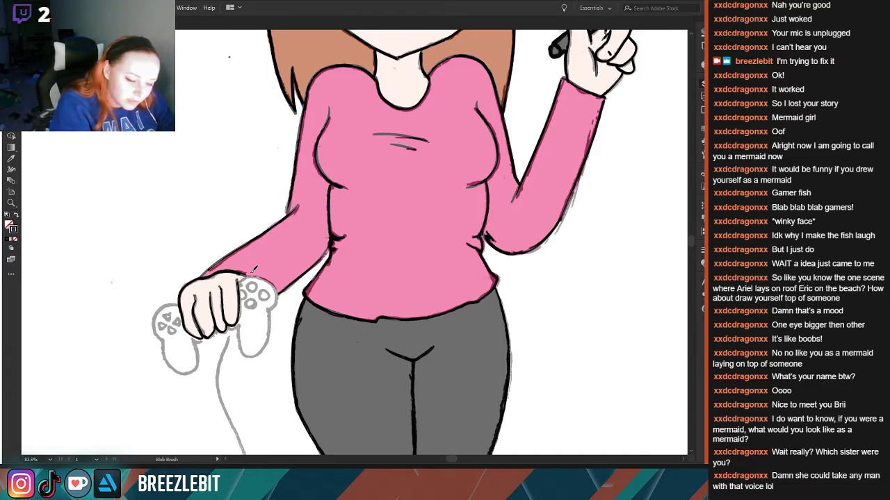
# - Ink the outer contour of the shoe on the controller side, including the ankle crease, heel and sole
pyautogui.press('space')
pyautogui.moveTo(123, 313)
pyautogui.mouseDown()
pyautogui.moveTo(114, 244)
pyautogui.moveTo(101, 262)
pyautogui.moveTo(109, 266)
pyautogui.mouseUp()
pyautogui.hotkey('ctrl', 'space')
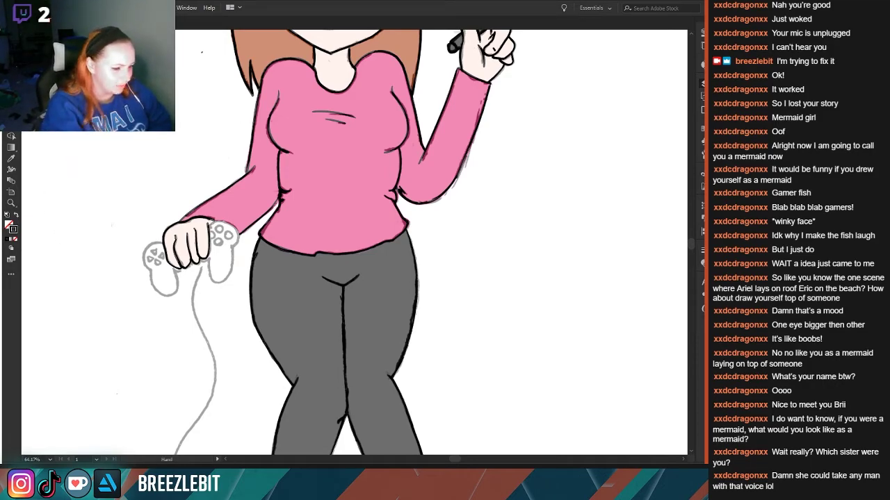
pyautogui.press('space')
pyautogui.moveTo(136, 264); pyautogui.dragTo(76, 353)
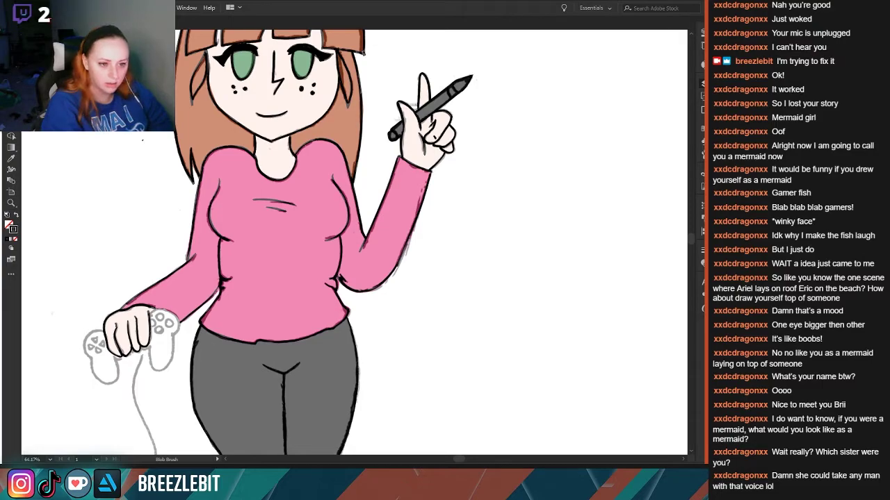
pyautogui.moveTo(275, 266)
pyautogui.mouseDown()
pyautogui.moveTo(277, 385)
pyautogui.moveTo(248, 242)
pyautogui.moveTo(199, 155)
pyautogui.mouseUp()
pyautogui.moveTo(165, 359)
pyautogui.mouseDown()
pyautogui.moveTo(268, 337)
pyautogui.moveTo(319, 221)
pyautogui.mouseUp()
pyautogui.moveTo(216, 301); pyautogui.dragTo(164, 221)
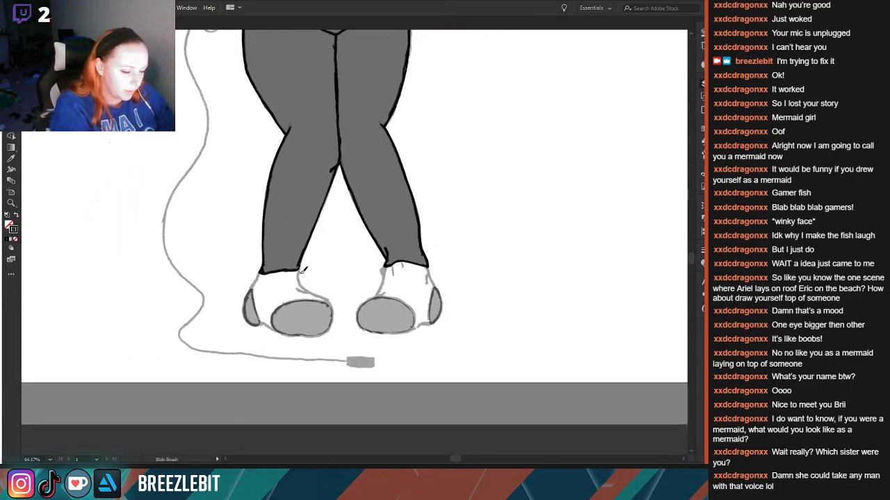
pyautogui.moveTo(301, 270)
pyautogui.mouseDown()
pyautogui.moveTo(328, 297)
pyautogui.moveTo(327, 331)
pyautogui.mouseUp()
pyautogui.moveTo(295, 285); pyautogui.dragTo(312, 292)
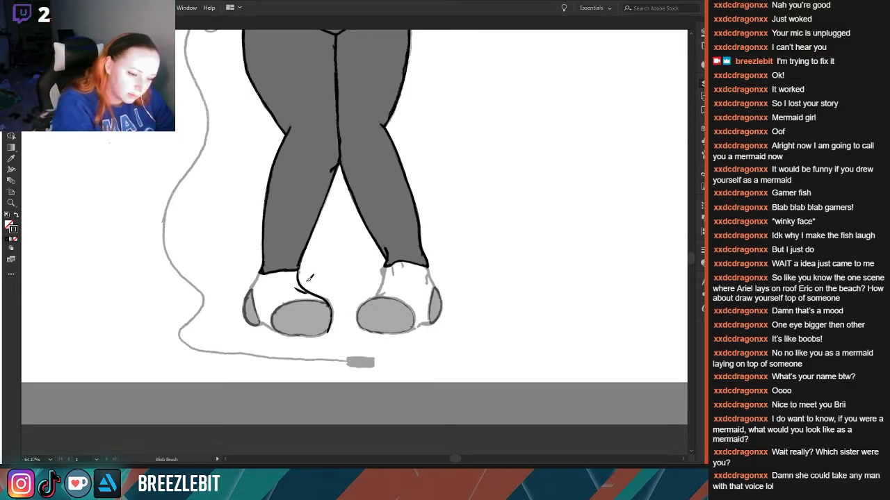
pyautogui.moveTo(257, 273)
pyautogui.mouseDown()
pyautogui.moveTo(245, 313)
pyautogui.moveTo(253, 324)
pyautogui.moveTo(321, 334)
pyautogui.mouseUp()
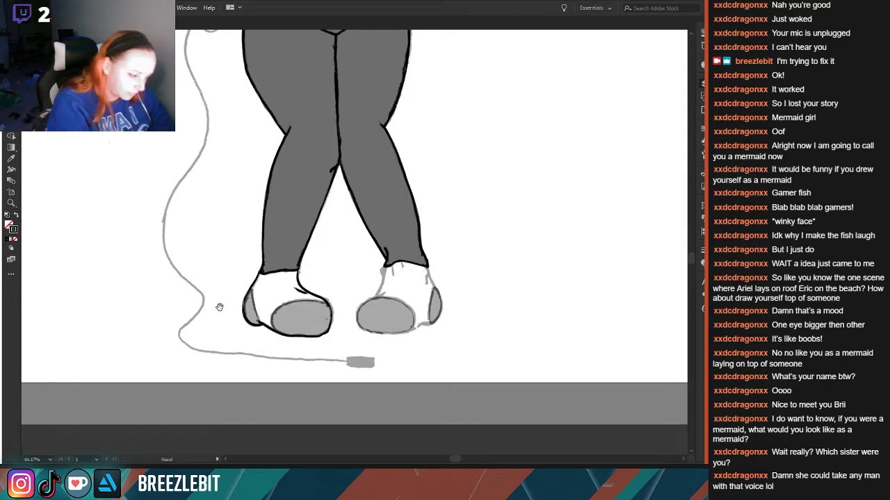
# - Ink the inner edge of the grey heel patch and the curve of the toe cap on the same shoe
pyautogui.scroll(3, 276, 338)
pyautogui.hotkey('shift', 'b')
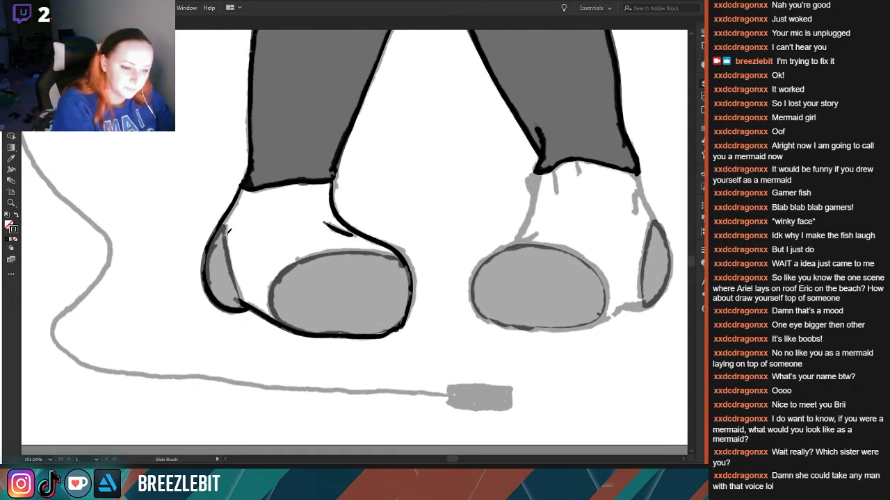
pyautogui.moveTo(225, 215); pyautogui.dragTo(250, 301)
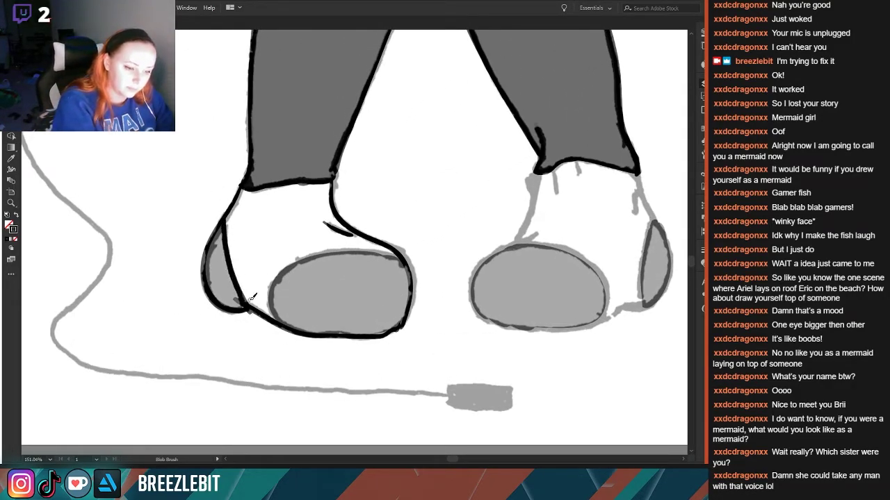
pyautogui.moveTo(396, 252)
pyautogui.mouseDown()
pyautogui.moveTo(328, 249)
pyautogui.moveTo(278, 274)
pyautogui.moveTo(270, 303)
pyautogui.moveTo(292, 333)
pyautogui.mouseUp()
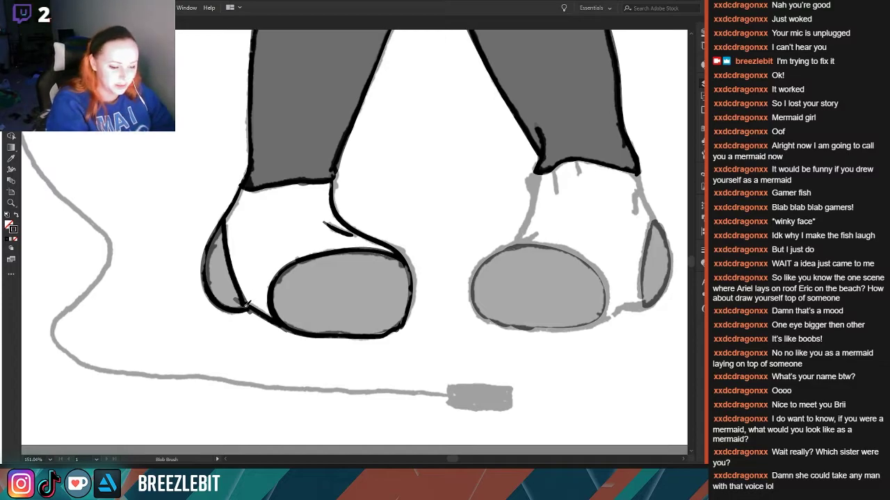
# - Ink the inner ankle line, the crease and the front curve of the toe cap on the other shoe
pyautogui.scroll(-5, 146, 285)
pyautogui.scroll(5, 146, 285)
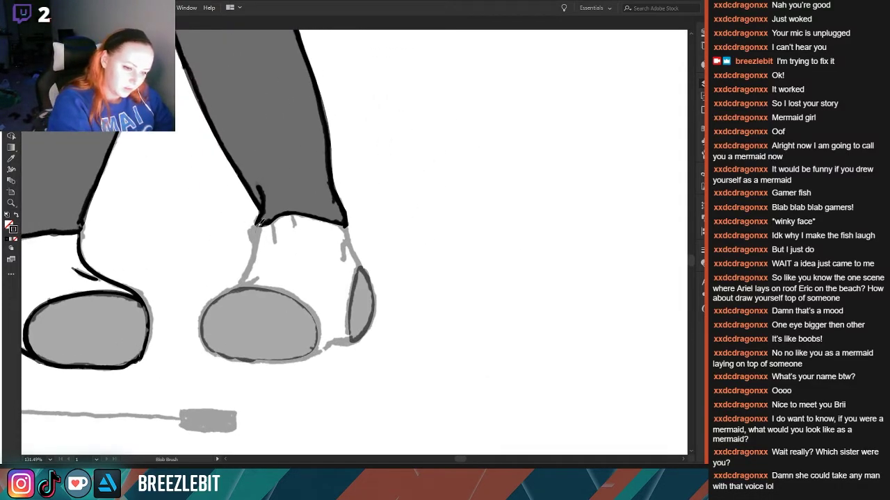
pyautogui.moveTo(258, 224)
pyautogui.mouseDown()
pyautogui.moveTo(237, 286)
pyautogui.moveTo(255, 280)
pyautogui.moveTo(210, 310)
pyautogui.mouseUp()
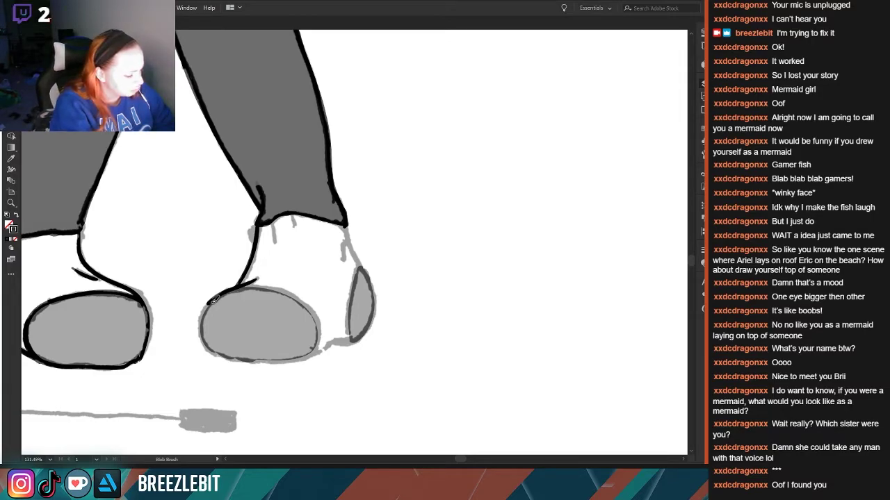
pyautogui.moveTo(214, 297)
pyautogui.mouseDown()
pyautogui.moveTo(199, 337)
pyautogui.moveTo(210, 350)
pyautogui.moveTo(261, 360)
pyautogui.moveTo(282, 353)
pyautogui.mouseUp()
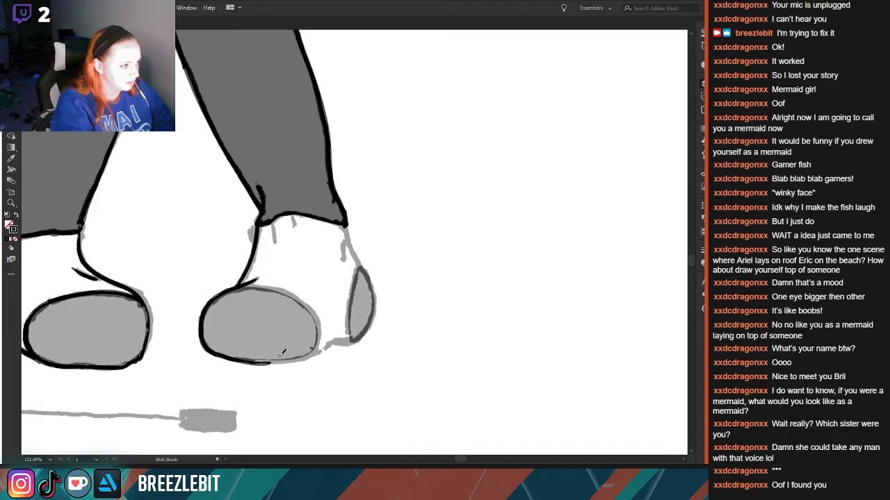
pyautogui.moveTo(208, 324)
pyautogui.mouseDown()
pyautogui.moveTo(202, 346)
pyautogui.moveTo(283, 371)
pyautogui.mouseUp()
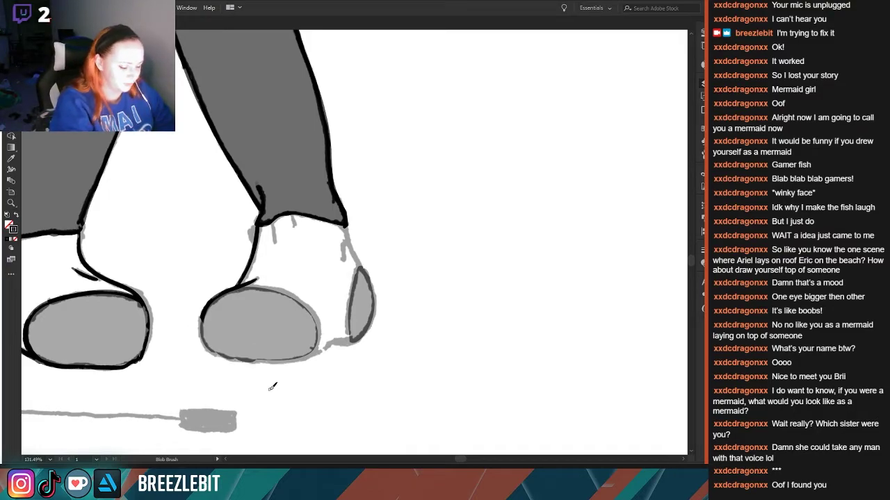
pyautogui.moveTo(202, 314); pyautogui.dragTo(202, 328)
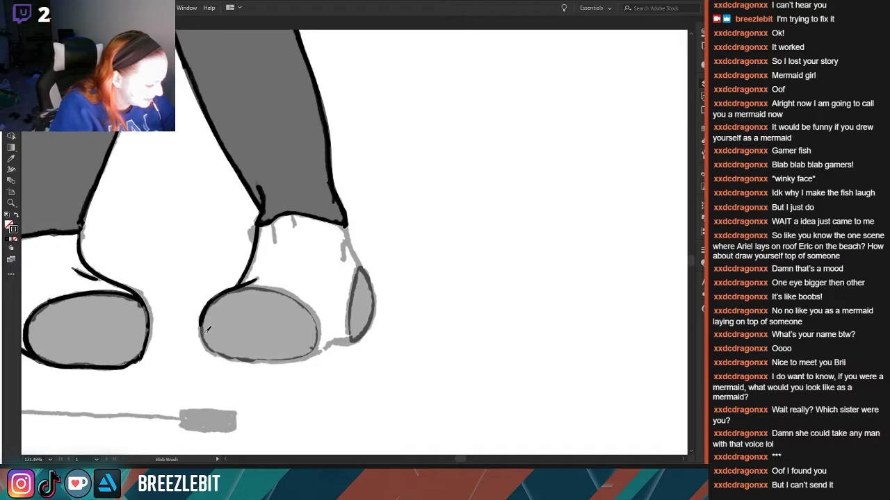
# - Ink the rest of that shoe: the toe cap, the outer ankle side, the heel patch and the underside
pyautogui.moveTo(229, 289)
pyautogui.mouseDown()
pyautogui.moveTo(265, 286)
pyautogui.moveTo(300, 303)
pyautogui.moveTo(318, 350)
pyautogui.mouseUp()
pyautogui.moveTo(344, 224)
pyautogui.mouseDown()
pyautogui.moveTo(340, 259)
pyautogui.moveTo(351, 246)
pyautogui.moveTo(374, 291)
pyautogui.moveTo(373, 317)
pyautogui.moveTo(375, 279)
pyautogui.moveTo(362, 336)
pyautogui.moveTo(310, 352)
pyautogui.mouseUp()
pyautogui.moveTo(365, 258)
pyautogui.mouseDown()
pyautogui.moveTo(347, 303)
pyautogui.moveTo(348, 336)
pyautogui.mouseUp()
pyautogui.moveTo(240, 289); pyautogui.dragTo(286, 298)
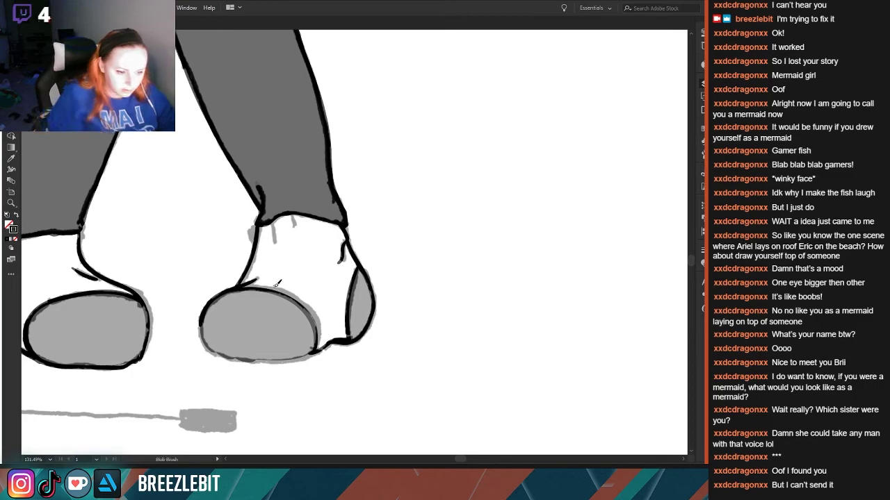
pyautogui.moveTo(307, 352)
pyautogui.mouseDown()
pyautogui.moveTo(252, 358)
pyautogui.moveTo(216, 345)
pyautogui.moveTo(198, 317)
pyautogui.mouseUp()
# - Ink the short fold lines on the white ankle just below the hem of the leg on the pen side
pyautogui.hotkey('ctrl', 'space')
pyautogui.moveTo(197, 379); pyautogui.dragTo(166, 389)
pyautogui.press('space')
pyautogui.scroll(4, 166, 389)
pyautogui.moveTo(388, 253)
pyautogui.mouseDown()
pyautogui.moveTo(387, 273)
pyautogui.moveTo(408, 257)
pyautogui.mouseUp()
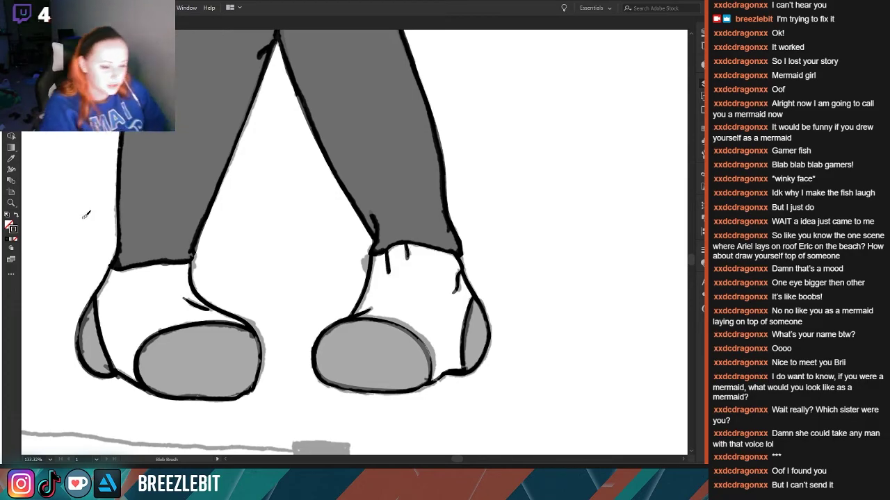
# - Hide the sketch to check the inked figure over the flat colours as a whole, and show it again
pyautogui.scroll(-4, 90, 242)
pyautogui.scroll(2, 143, 229)
pyautogui.scroll(-3, 149, 273)
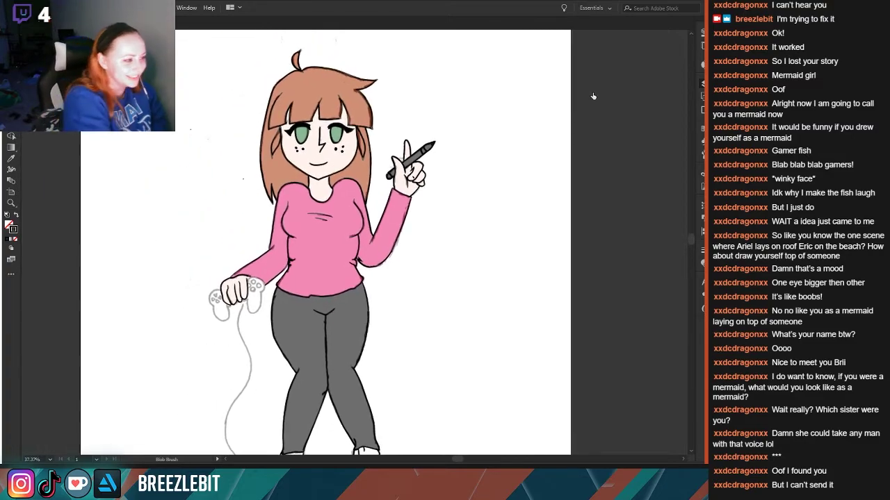
pyautogui.click(594, 95)
pyautogui.moveTo(140, 293); pyautogui.dragTo(90, 288)
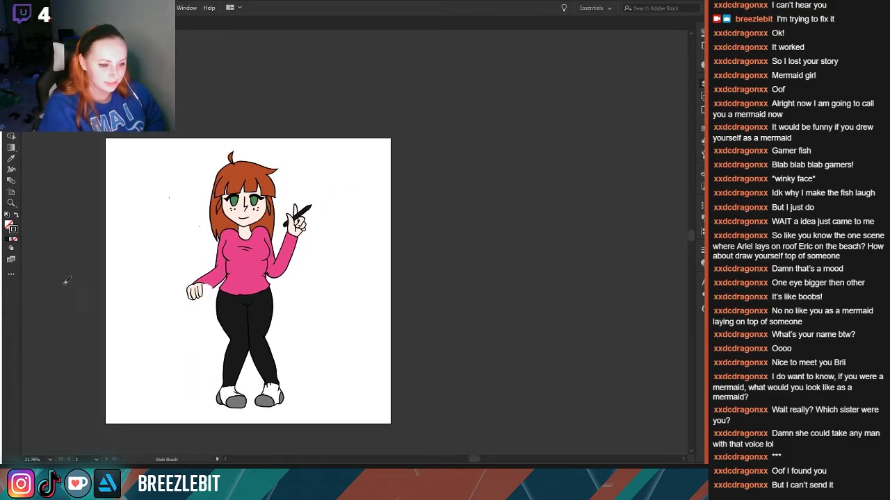
pyautogui.scroll(2, 120, 272)
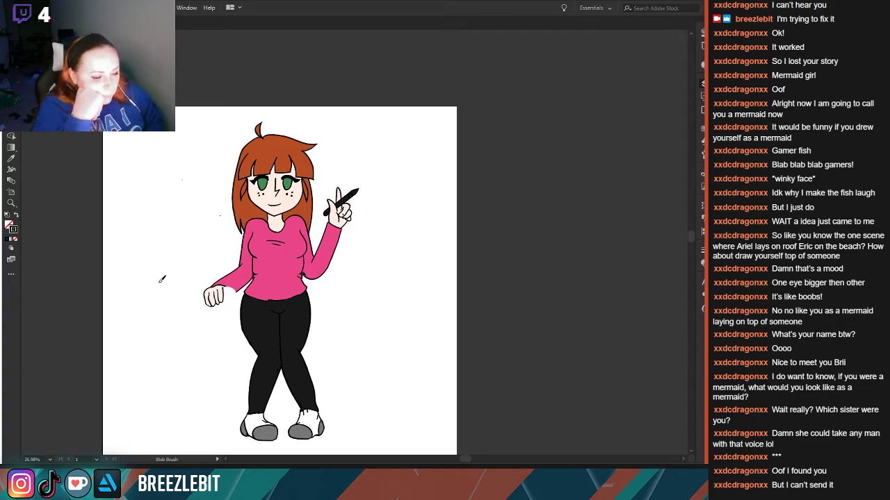
pyautogui.scroll(9, 231, 278)
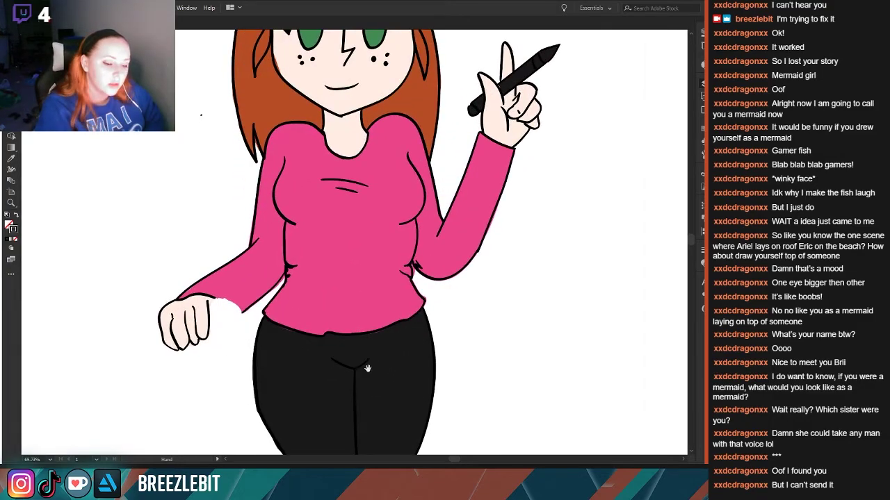
pyautogui.click(593, 94)
# - Ink the rounded pad and the grip of the controller on the side nearest the body, up to the fingers
pyautogui.moveTo(121, 266); pyautogui.dragTo(250, 283)
pyautogui.moveTo(165, 309)
pyautogui.mouseDown()
pyautogui.moveTo(139, 276)
pyautogui.moveTo(119, 200)
pyautogui.mouseUp()
pyautogui.moveTo(303, 258)
pyautogui.mouseDown()
pyautogui.moveTo(320, 246)
pyautogui.moveTo(355, 249)
pyautogui.moveTo(385, 271)
pyautogui.moveTo(386, 299)
pyautogui.moveTo(363, 322)
pyautogui.mouseUp()
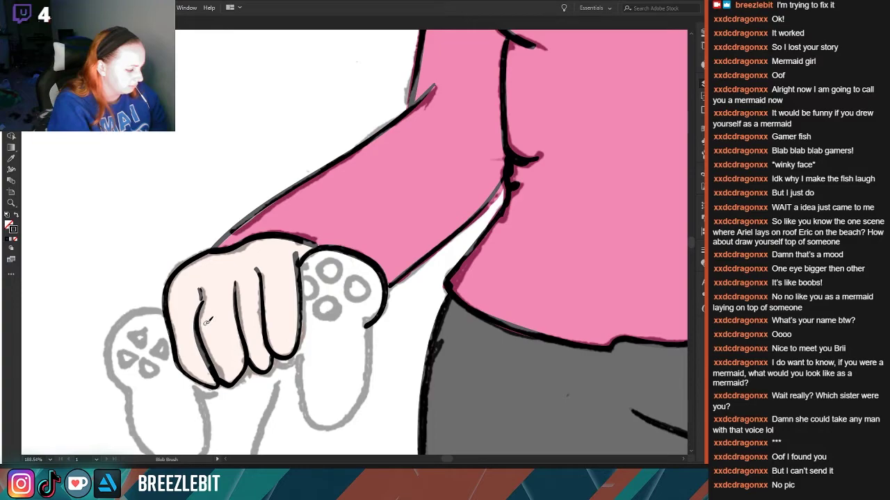
pyautogui.moveTo(370, 312)
pyautogui.mouseDown()
pyautogui.moveTo(369, 381)
pyautogui.moveTo(337, 427)
pyautogui.moveTo(313, 419)
pyautogui.moveTo(304, 360)
pyautogui.moveTo(281, 362)
pyautogui.moveTo(301, 357)
pyautogui.moveTo(272, 379)
pyautogui.moveTo(282, 363)
pyautogui.moveTo(274, 353)
pyautogui.moveTo(264, 372)
pyautogui.mouseUp()
pyautogui.hotkey('ctrl', 'z')
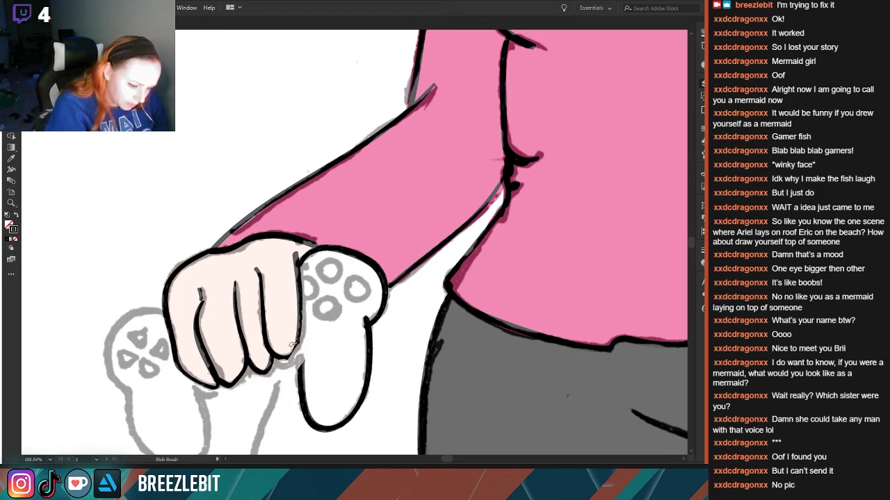
pyautogui.moveTo(300, 339); pyautogui.dragTo(277, 357)
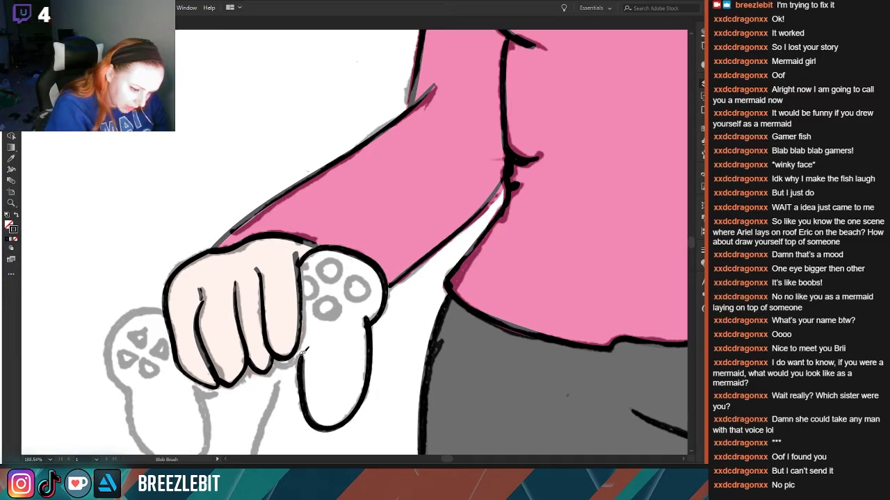
# - Ink the controller's lower edge under the fingers, its outer pad and grip, and the four round buttons on the pad nearest the body
pyautogui.moveTo(298, 360); pyautogui.dragTo(275, 359)
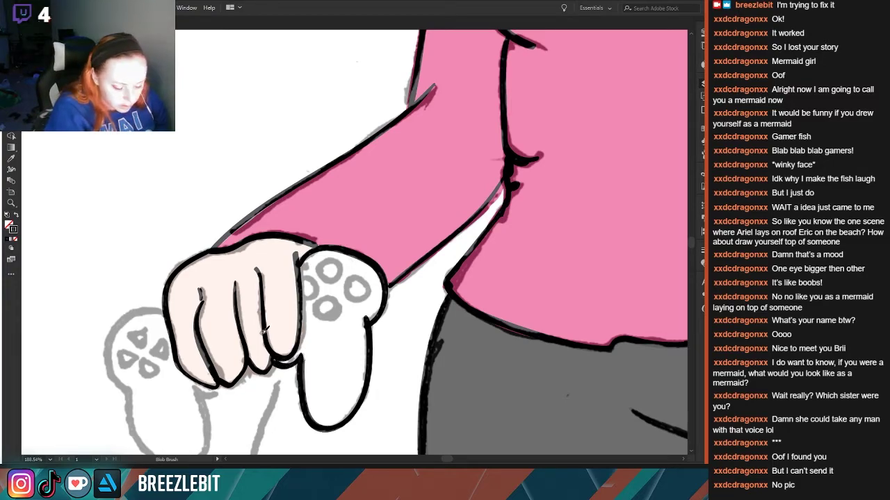
pyautogui.scroll(-3, 264, 331)
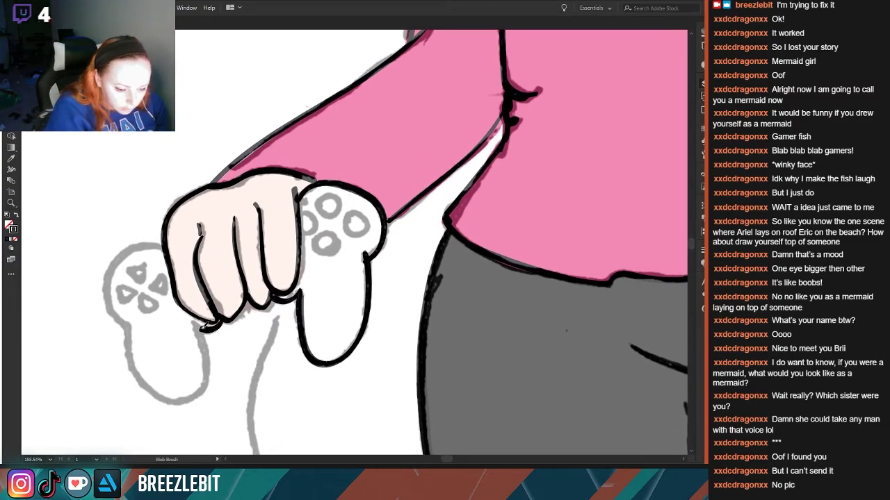
pyautogui.moveTo(193, 321)
pyautogui.mouseDown()
pyautogui.moveTo(205, 368)
pyautogui.moveTo(192, 397)
pyautogui.moveTo(160, 398)
pyautogui.moveTo(138, 374)
pyautogui.moveTo(126, 321)
pyautogui.mouseUp()
pyautogui.moveTo(167, 245)
pyautogui.mouseDown()
pyautogui.moveTo(109, 256)
pyautogui.moveTo(105, 298)
pyautogui.moveTo(125, 321)
pyautogui.mouseUp()
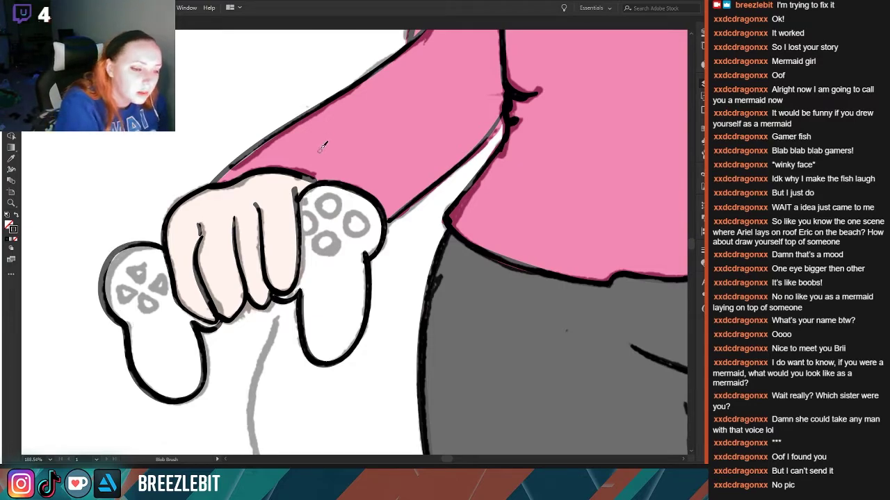
pyautogui.moveTo(336, 212)
pyautogui.mouseDown()
pyautogui.moveTo(319, 209)
pyautogui.moveTo(341, 200)
pyautogui.moveTo(328, 218)
pyautogui.moveTo(349, 215)
pyautogui.moveTo(355, 234)
pyautogui.mouseUp()
pyautogui.moveTo(301, 215)
pyautogui.mouseDown()
pyautogui.moveTo(332, 251)
pyautogui.moveTo(325, 234)
pyautogui.mouseUp()
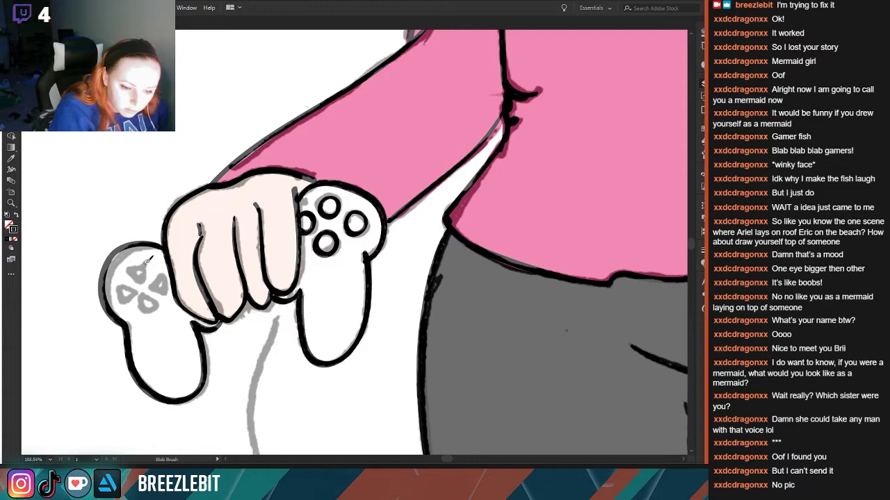
pyautogui.moveTo(145, 260)
pyautogui.mouseDown()
pyautogui.moveTo(146, 271)
pyautogui.moveTo(130, 271)
pyautogui.moveTo(128, 259)
pyautogui.mouseUp()
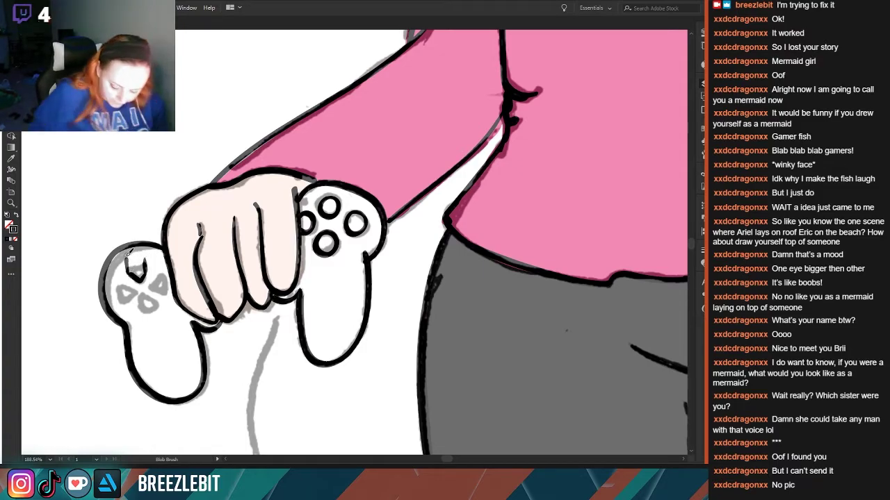
pyautogui.hotkey('ctrl', 'z')
pyautogui.hotkey('ctrl', 'z')
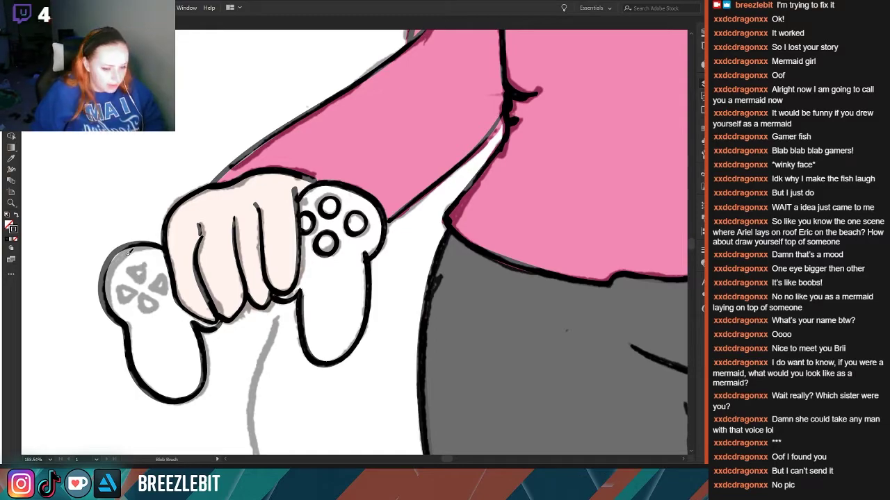
pyautogui.moveTo(126, 262)
pyautogui.mouseDown()
pyautogui.moveTo(127, 270)
pyautogui.moveTo(145, 262)
pyautogui.mouseUp()
pyautogui.hotkey('ctrl', 'z')
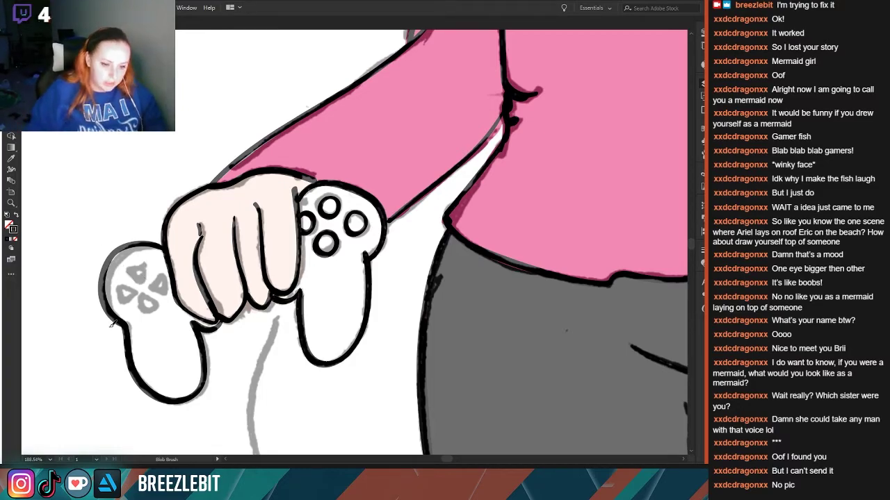
# - Ink the four small triangular direction buttons on the outer pad of the controller with thin lines
pyautogui.moveTo(146, 262)
pyautogui.mouseDown()
pyautogui.moveTo(142, 284)
pyautogui.moveTo(144, 264)
pyautogui.mouseUp()
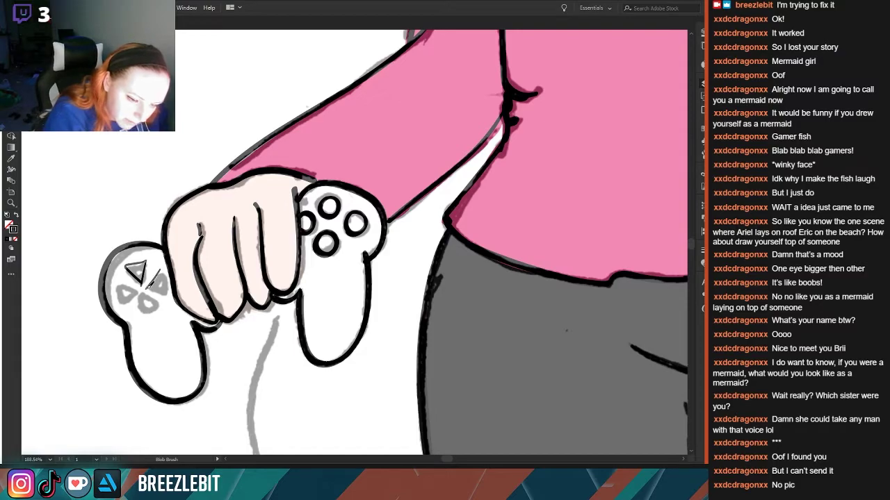
pyautogui.moveTo(168, 285)
pyautogui.mouseDown()
pyautogui.moveTo(154, 272)
pyautogui.moveTo(115, 290)
pyautogui.moveTo(137, 309)
pyautogui.moveTo(157, 310)
pyautogui.moveTo(142, 290)
pyautogui.mouseUp()
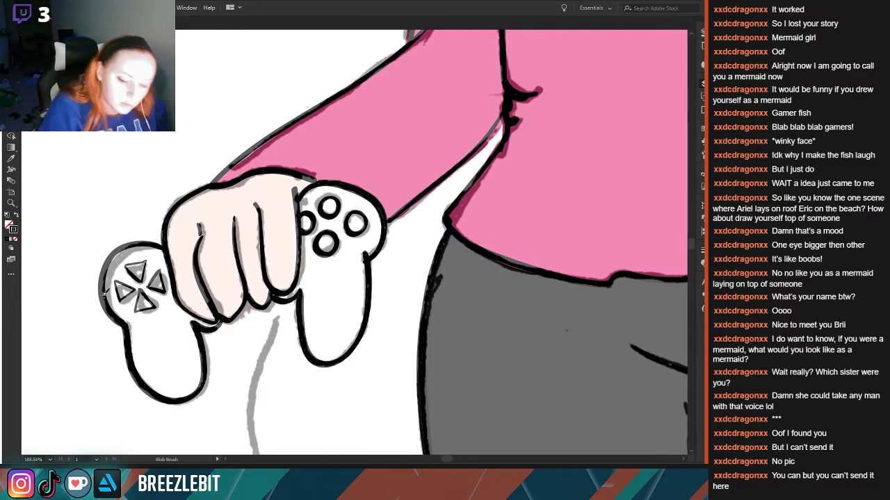
# - Check the whole figure with the sketch hidden and the colours at full strength, and bring the sketch back
pyautogui.scroll(-6, 104, 230)
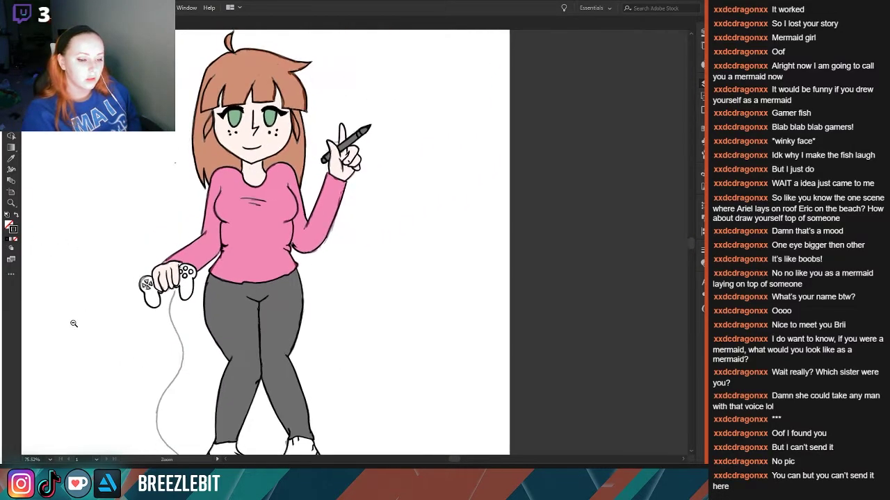
pyautogui.scroll(-2, 101, 326)
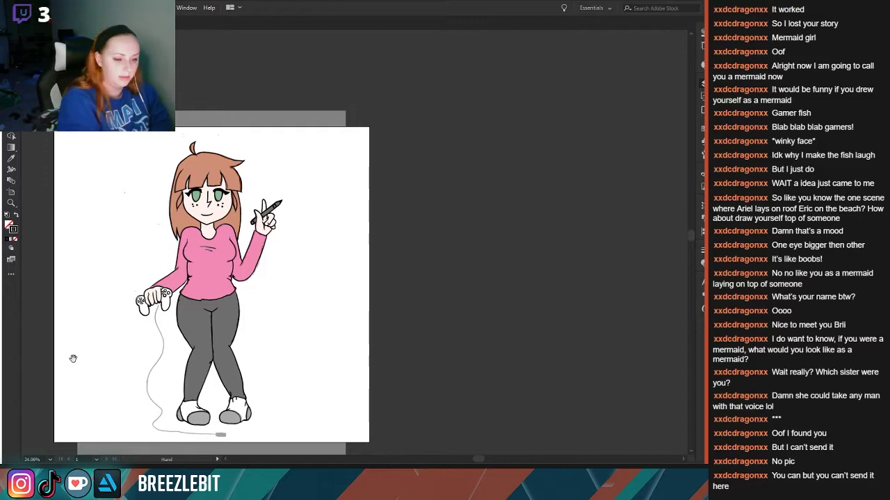
pyautogui.scroll(4, 151, 250)
pyautogui.moveTo(297, 328); pyautogui.dragTo(295, 328)
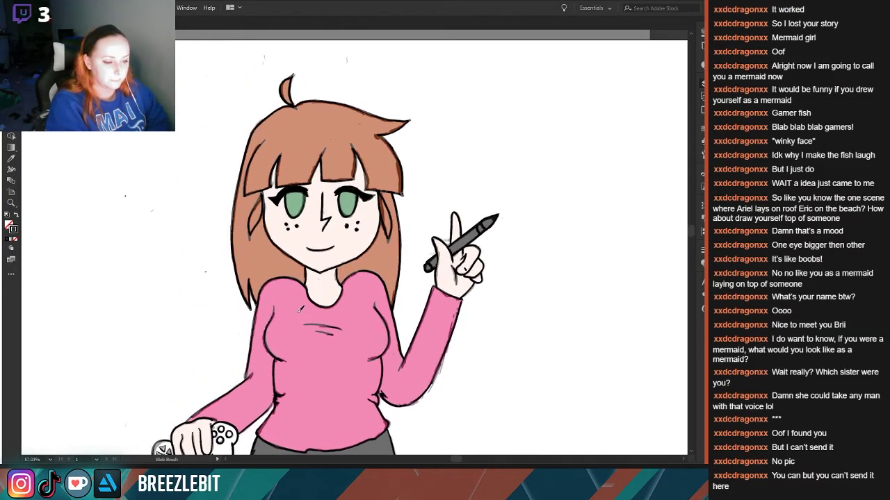
pyautogui.click(593, 101)
pyautogui.moveTo(215, 253); pyautogui.dragTo(218, 175)
pyautogui.moveTo(180, 243); pyautogui.dragTo(87, 255)
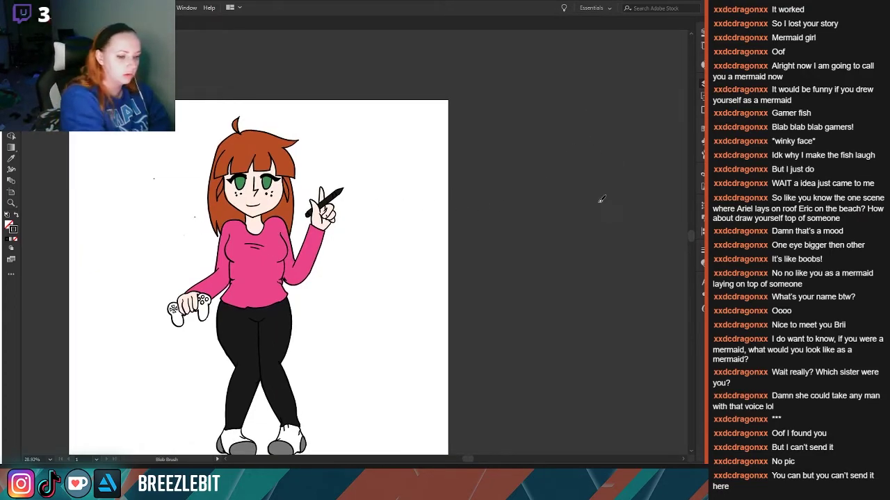
pyautogui.click(589, 96)
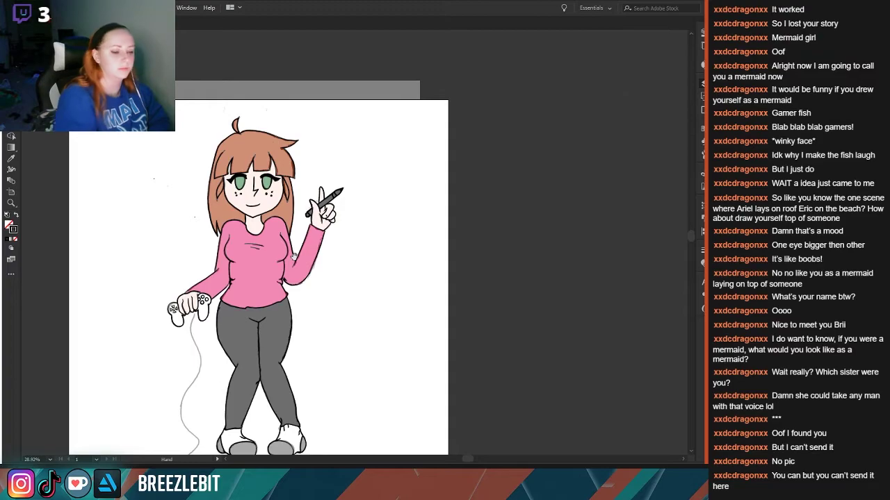
# - Ink the controller's cable as a thin wavy line down to the floor and fill in its plug solid black
pyautogui.moveTo(308, 236); pyautogui.dragTo(358, 104)
pyautogui.moveTo(164, 291); pyautogui.dragTo(253, 332)
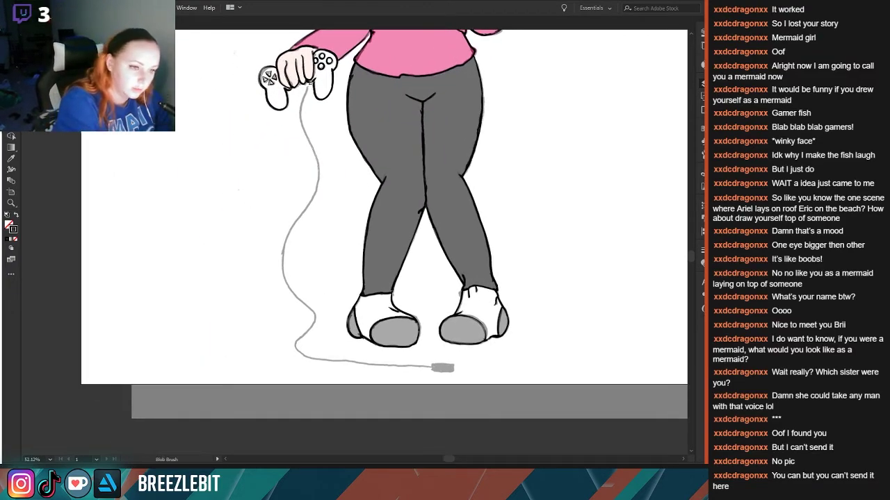
pyautogui.moveTo(305, 120)
pyautogui.mouseDown()
pyautogui.moveTo(320, 181)
pyautogui.moveTo(288, 244)
pyautogui.moveTo(289, 275)
pyautogui.moveTo(318, 318)
pyautogui.moveTo(302, 341)
pyautogui.moveTo(307, 360)
pyautogui.moveTo(436, 364)
pyautogui.mouseUp()
pyautogui.press('space')
pyautogui.moveTo(340, 385)
pyautogui.mouseDown()
pyautogui.moveTo(144, 374)
pyautogui.moveTo(197, 379)
pyautogui.moveTo(310, 360)
pyautogui.mouseUp()
pyautogui.hotkey('ctrl', 'space')
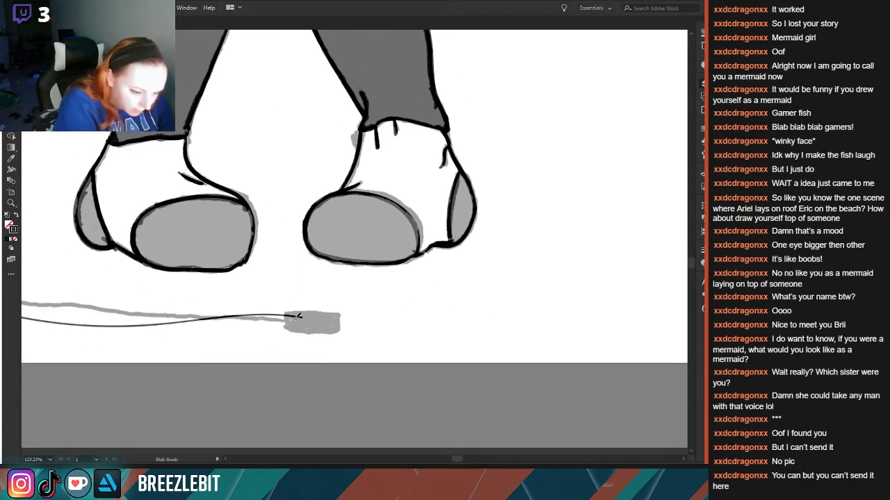
pyautogui.moveTo(291, 314)
pyautogui.mouseDown()
pyautogui.moveTo(284, 324)
pyautogui.moveTo(306, 332)
pyautogui.moveTo(333, 333)
pyautogui.moveTo(342, 323)
pyautogui.moveTo(338, 313)
pyautogui.moveTo(291, 316)
pyautogui.moveTo(331, 323)
pyautogui.moveTo(296, 317)
pyautogui.mouseUp()
pyautogui.hotkey('ctrl', 'space')
pyautogui.moveTo(292, 377); pyautogui.dragTo(92, 361)
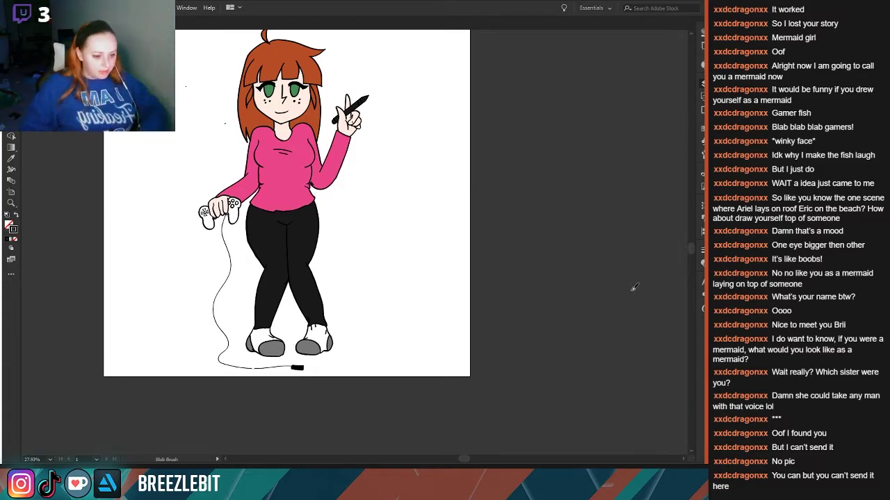
# - Check the complete drawing with the sketch hidden, selecting the line art and deselecting it again
pyautogui.moveTo(267, 224); pyautogui.dragTo(358, 337)
pyautogui.moveTo(304, 296)
pyautogui.mouseDown()
pyautogui.moveTo(201, 263)
pyautogui.moveTo(224, 263)
pyautogui.mouseUp()
pyautogui.moveTo(232, 332); pyautogui.dragTo(199, 272)
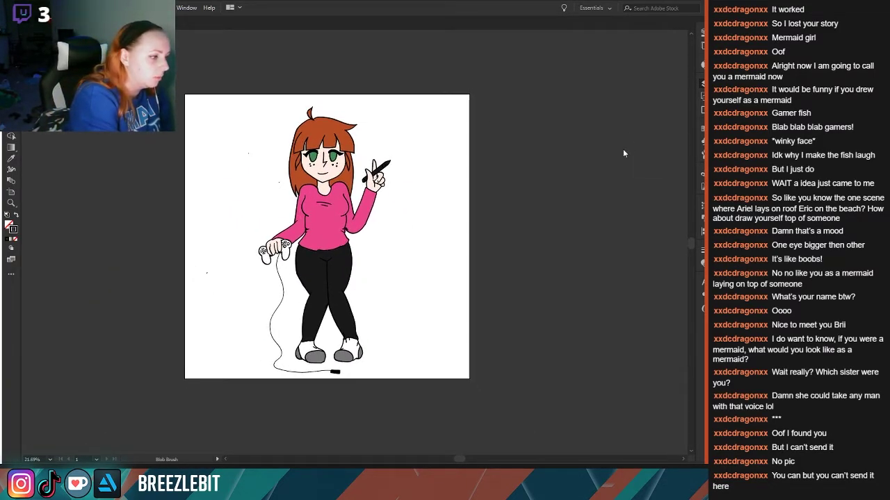
pyautogui.press('v')
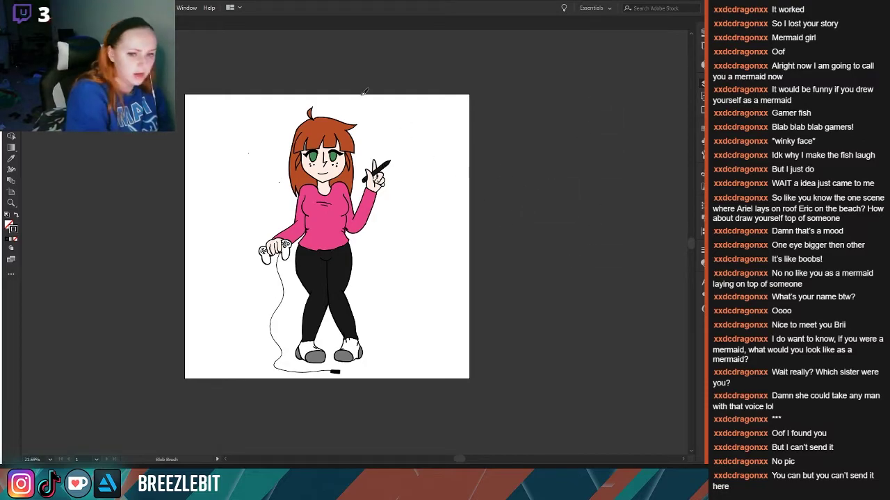
pyautogui.click(313, 270)
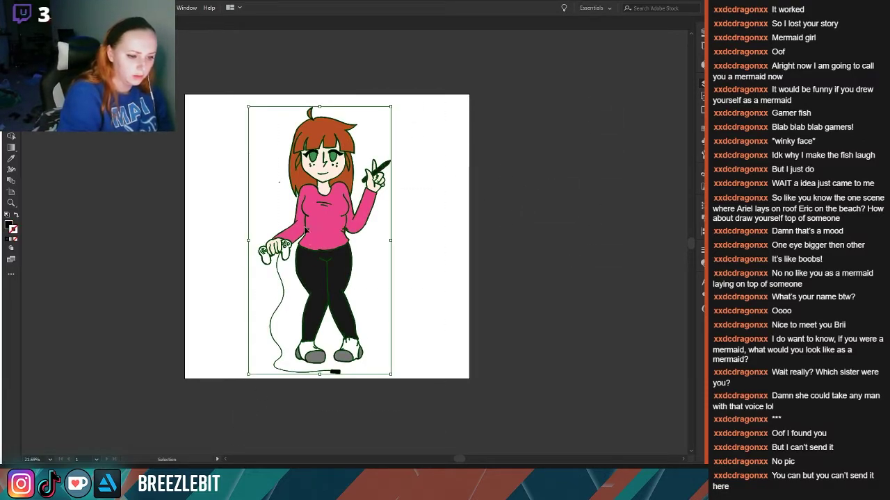
pyautogui.moveTo(173, 238); pyautogui.dragTo(468, 442)
pyautogui.press('space')
pyautogui.moveTo(100, 239); pyautogui.dragTo(39, 214)
pyautogui.click(100, 253)
pyautogui.press('space')
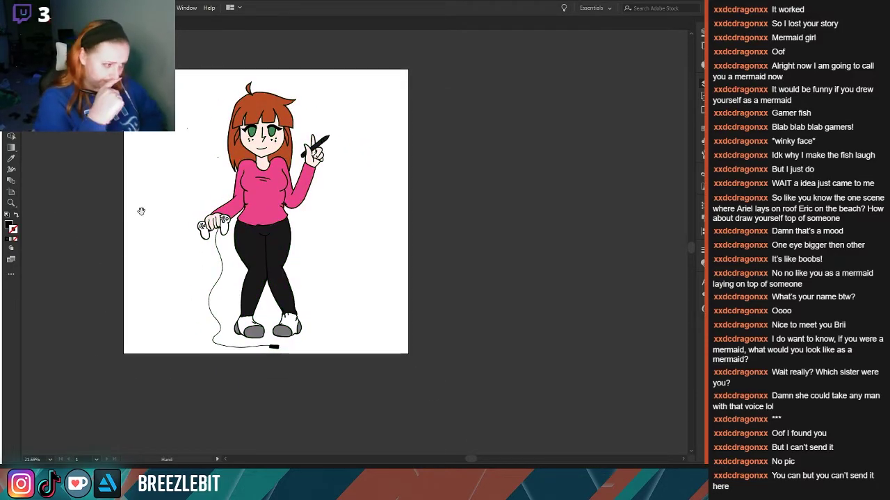
# - Try to paint the ankle of the leg on the controller side white up to the trouser hem
pyautogui.hotkey('ctrl', 'space')
pyautogui.moveTo(196, 281); pyautogui.dragTo(262, 281)
pyautogui.moveTo(183, 269); pyautogui.dragTo(277, 272)
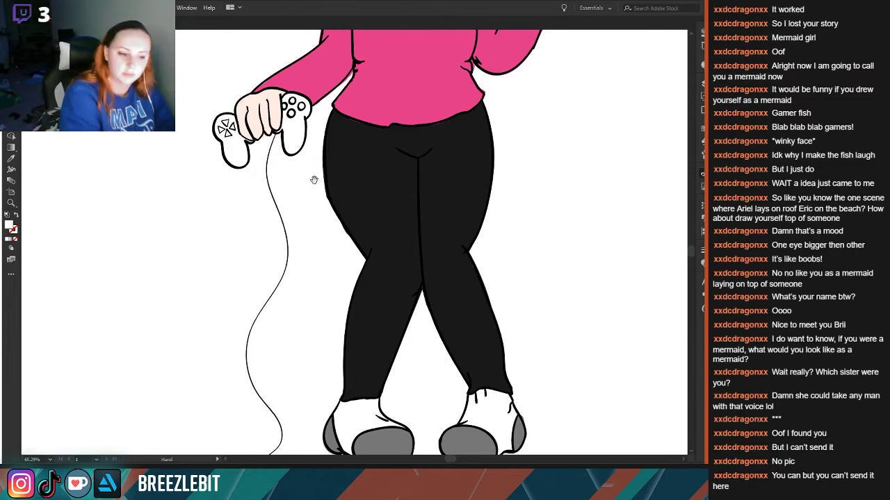
pyautogui.moveTo(283, 265); pyautogui.dragTo(189, 199)
pyautogui.scroll(4, 214, 343)
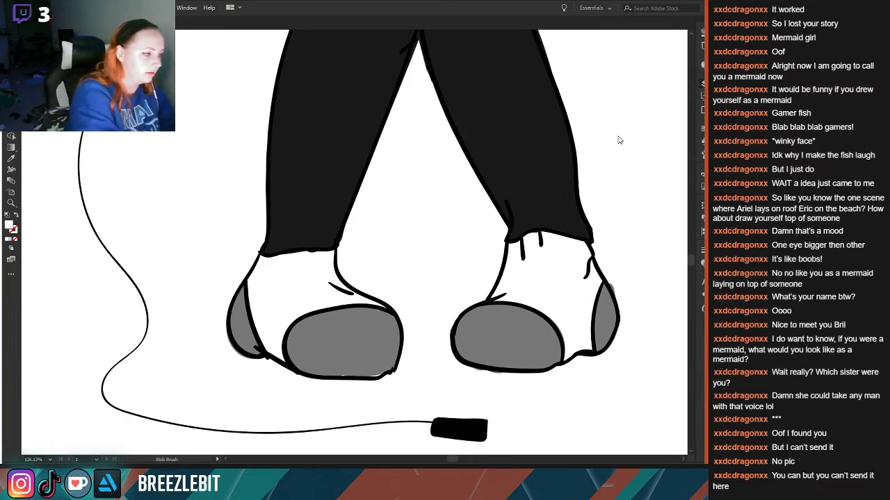
pyautogui.scroll(-1, 328, 278)
pyautogui.scroll(3, 348, 320)
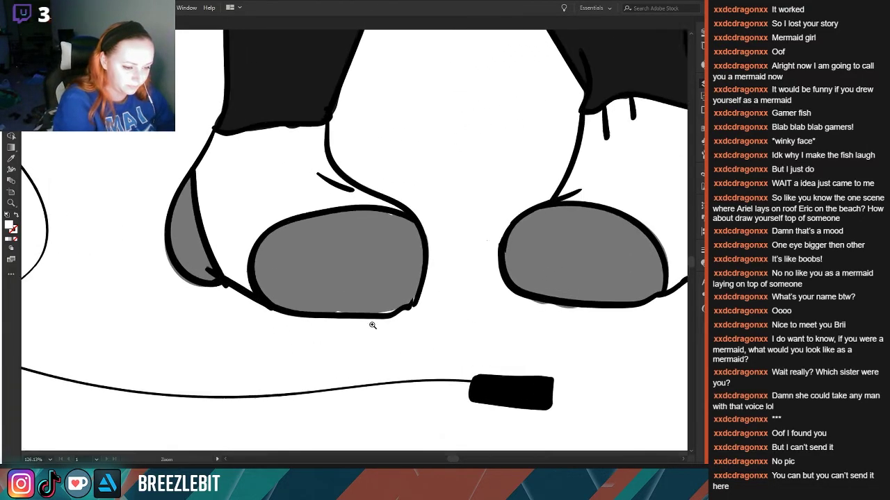
pyautogui.moveTo(353, 193)
pyautogui.mouseDown()
pyautogui.moveTo(354, 182)
pyautogui.moveTo(375, 245)
pyautogui.moveTo(443, 277)
pyautogui.moveTo(410, 268)
pyautogui.mouseUp()
pyautogui.hotkey('ctrl', 'z')
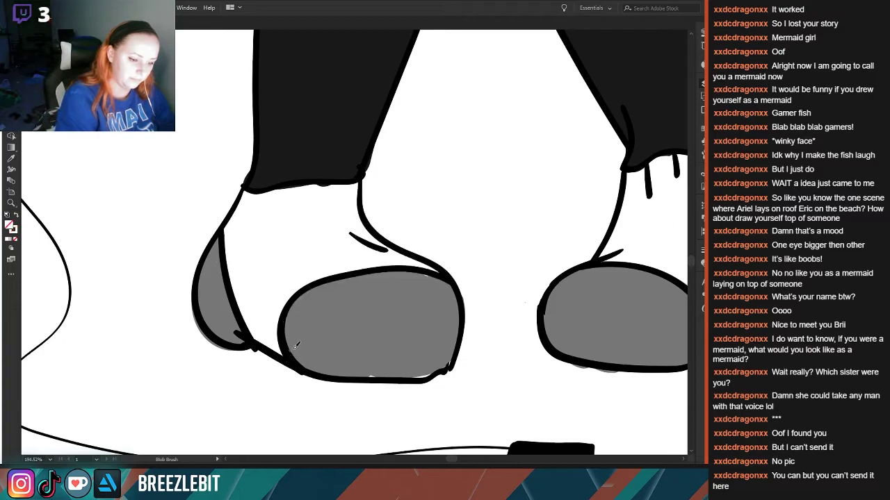
pyautogui.moveTo(287, 356)
pyautogui.mouseDown()
pyautogui.moveTo(246, 316)
pyautogui.moveTo(228, 238)
pyautogui.moveTo(250, 192)
pyautogui.moveTo(283, 199)
pyautogui.moveTo(350, 190)
pyautogui.moveTo(286, 198)
pyautogui.mouseUp()
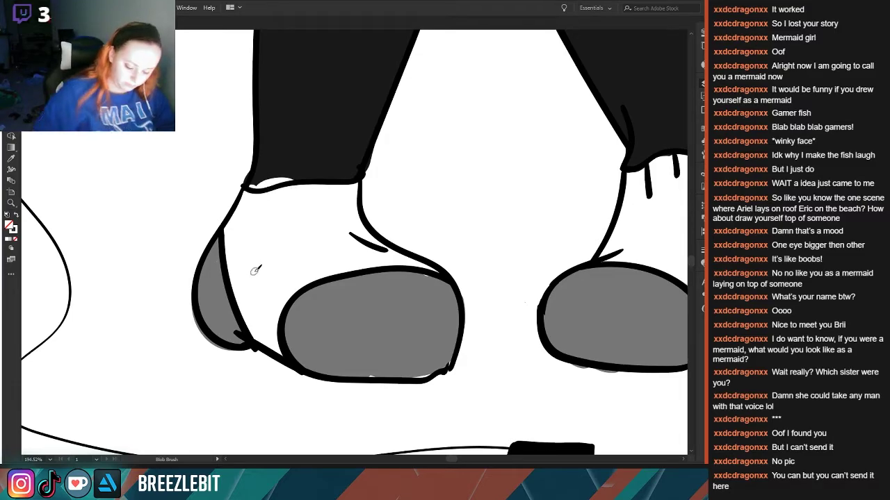
pyautogui.moveTo(349, 235)
pyautogui.mouseDown()
pyautogui.moveTo(366, 253)
pyautogui.moveTo(333, 218)
pyautogui.moveTo(375, 240)
pyautogui.moveTo(361, 257)
pyautogui.moveTo(378, 317)
pyautogui.moveTo(308, 283)
pyautogui.moveTo(262, 274)
pyautogui.moveTo(231, 287)
pyautogui.moveTo(261, 329)
pyautogui.moveTo(293, 339)
pyautogui.mouseUp()
pyautogui.hotkey('ctrl', 'z')
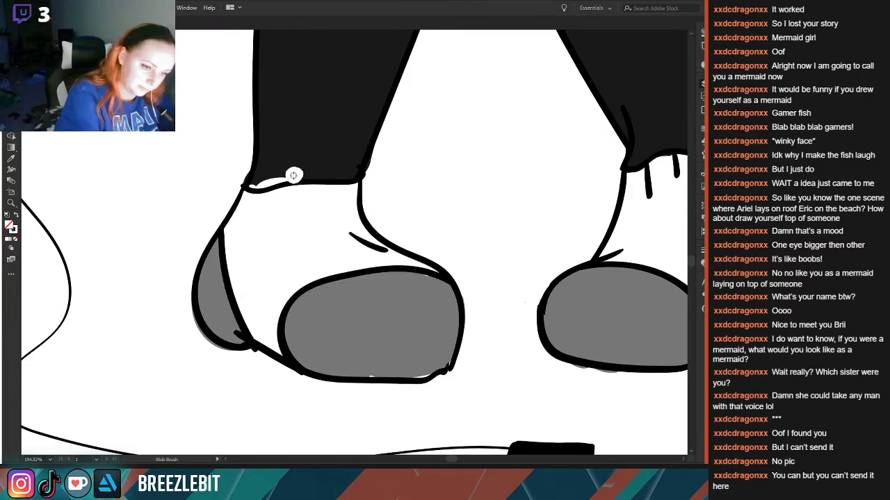
pyautogui.hotkey('ctrl', 'z')
# - Paint the ankle on the pen side white beneath the line art, keeping the white off the dark trouser leg
pyautogui.press('space')
pyautogui.moveTo(386, 287)
pyautogui.mouseDown()
pyautogui.moveTo(258, 395)
pyautogui.moveTo(111, 373)
pyautogui.mouseUp()
pyautogui.moveTo(355, 255)
pyautogui.mouseDown()
pyautogui.moveTo(358, 245)
pyautogui.moveTo(445, 239)
pyautogui.moveTo(475, 275)
pyautogui.moveTo(493, 323)
pyautogui.moveTo(489, 405)
pyautogui.moveTo(478, 422)
pyautogui.moveTo(430, 436)
pyautogui.moveTo(334, 339)
pyautogui.moveTo(321, 350)
pyautogui.moveTo(356, 292)
pyautogui.moveTo(341, 340)
pyautogui.mouseUp()
pyautogui.moveTo(395, 278); pyautogui.dragTo(398, 280)
pyautogui.moveTo(434, 311)
pyautogui.mouseDown()
pyautogui.moveTo(480, 320)
pyautogui.moveTo(483, 374)
pyautogui.moveTo(455, 354)
pyautogui.moveTo(360, 331)
pyautogui.moveTo(369, 354)
pyautogui.moveTo(383, 292)
pyautogui.moveTo(376, 266)
pyautogui.moveTo(414, 294)
pyautogui.moveTo(448, 377)
pyautogui.moveTo(487, 344)
pyautogui.moveTo(421, 421)
pyautogui.mouseUp()
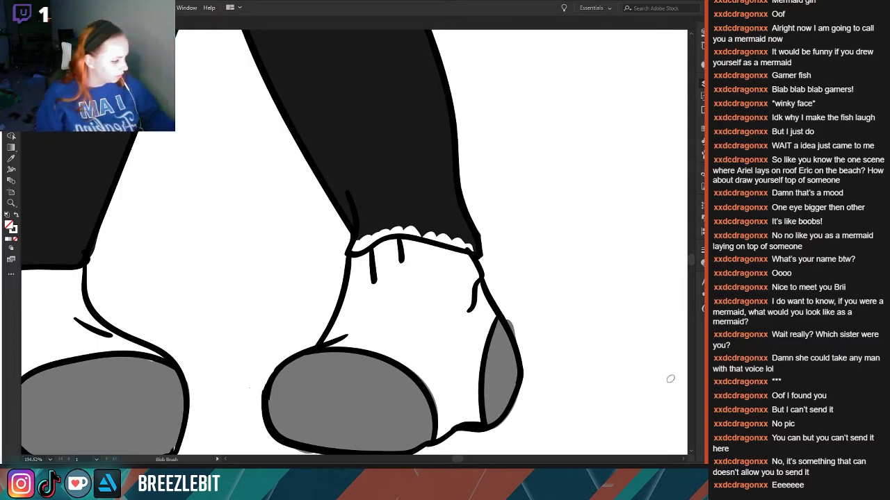
pyautogui.moveTo(343, 247)
pyautogui.mouseDown()
pyautogui.moveTo(399, 223)
pyautogui.moveTo(468, 242)
pyautogui.moveTo(369, 226)
pyautogui.moveTo(432, 238)
pyautogui.moveTo(377, 230)
pyautogui.mouseUp()
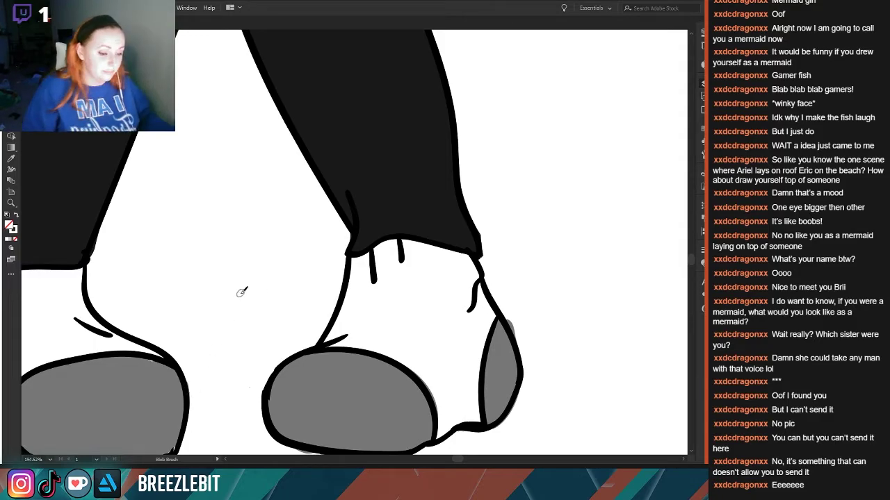
# - Remove the stray specks from the white background beside the hair
pyautogui.moveTo(264, 238); pyautogui.dragTo(111, 227)
pyautogui.moveTo(169, 241)
pyautogui.mouseDown()
pyautogui.moveTo(232, 454)
pyautogui.moveTo(226, 482)
pyautogui.mouseUp()
pyautogui.scroll(-4, 200, 326)
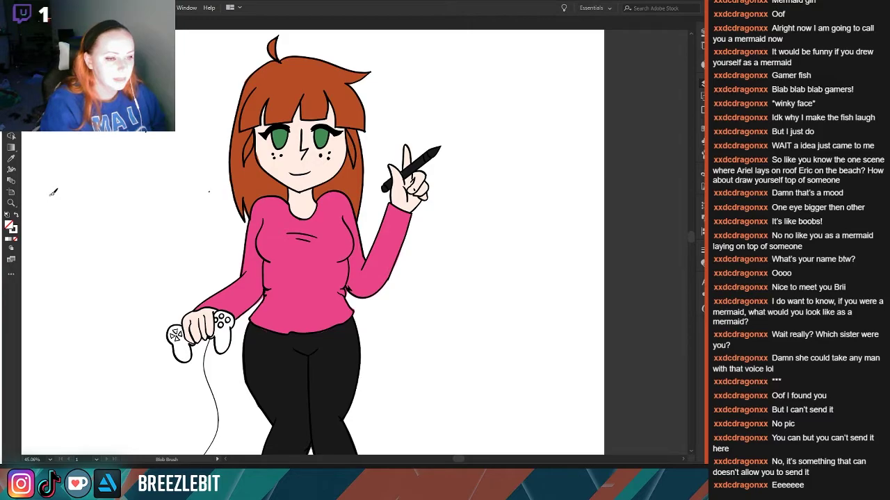
pyautogui.click(591, 108)
pyautogui.click(591, 109)
pyautogui.moveTo(134, 215)
pyautogui.mouseDown()
pyautogui.moveTo(143, 196)
pyautogui.moveTo(176, 185)
pyautogui.mouseUp()
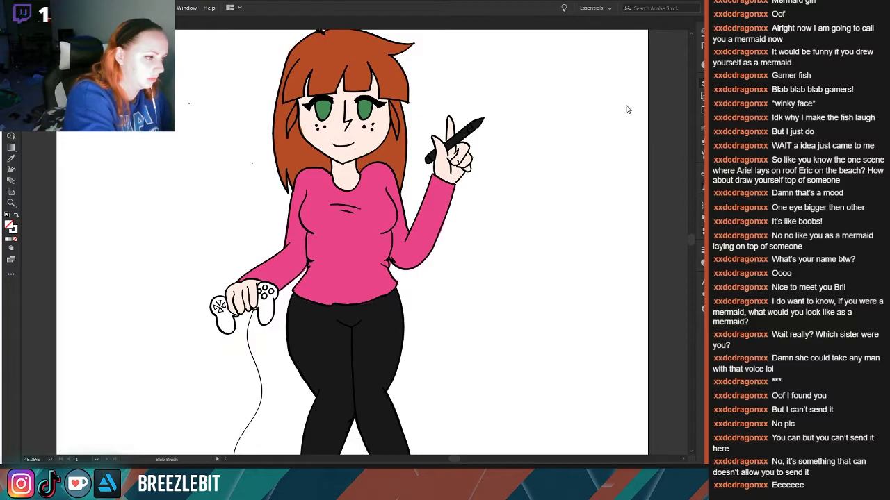
pyautogui.hotkey('ctrl', '3')
pyautogui.hotkey('ctrl', 'alt', '3')
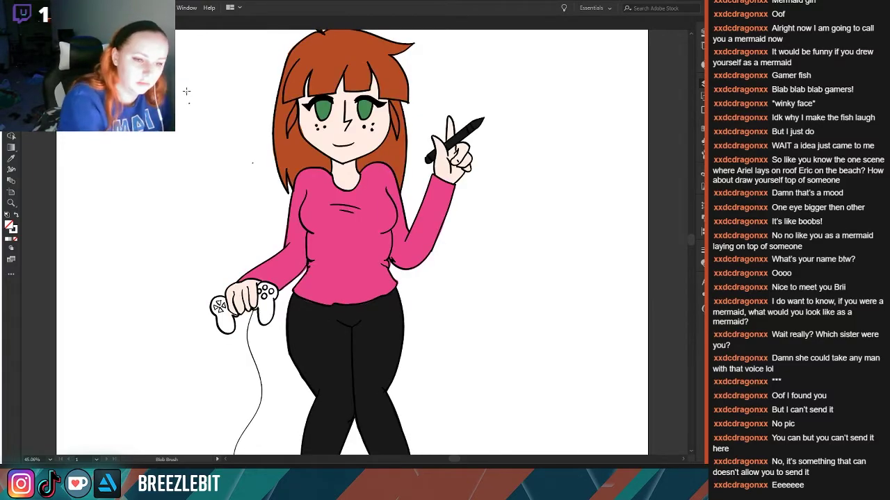
pyautogui.moveTo(195, 186)
pyautogui.mouseDown()
pyautogui.moveTo(177, 298)
pyautogui.moveTo(149, 208)
pyautogui.mouseUp()
pyautogui.moveTo(95, 239); pyautogui.dragTo(47, 232)
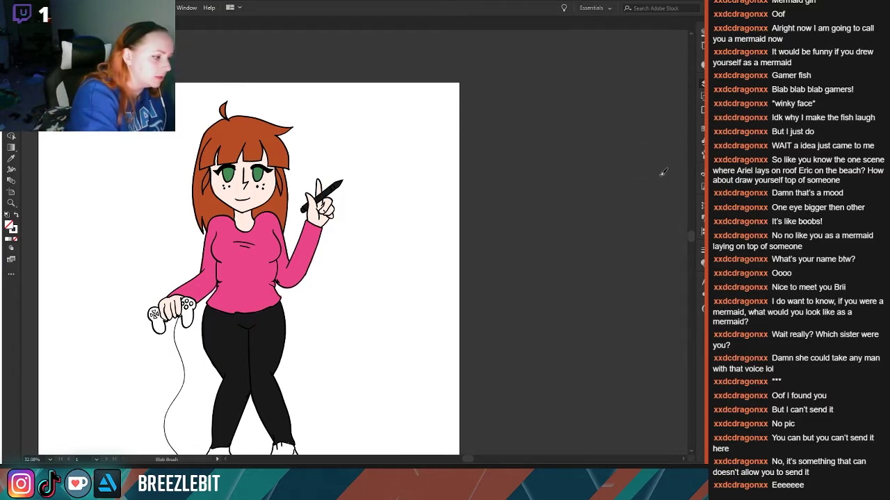
# - Sample the orange of the hair and darken it to a reddish-brown shadow tone
pyautogui.press('i')
pyautogui.click(239, 131)
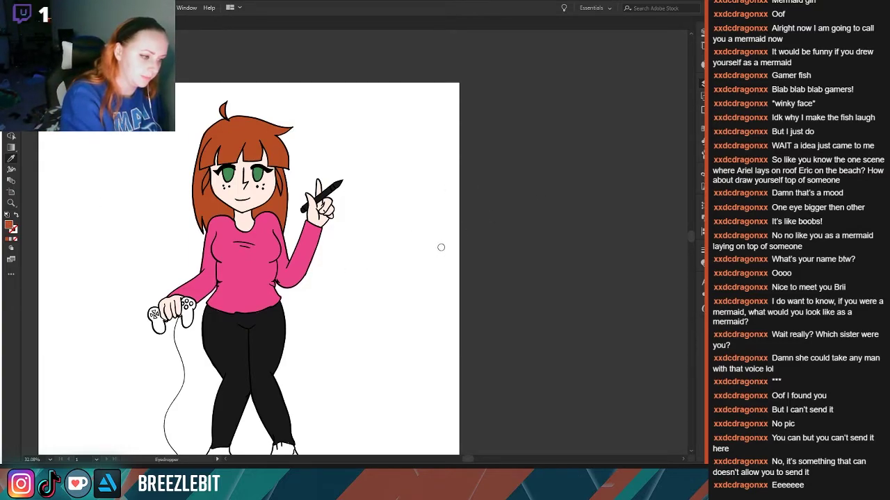
pyautogui.press('z')
pyautogui.moveTo(242, 230); pyautogui.dragTo(303, 402)
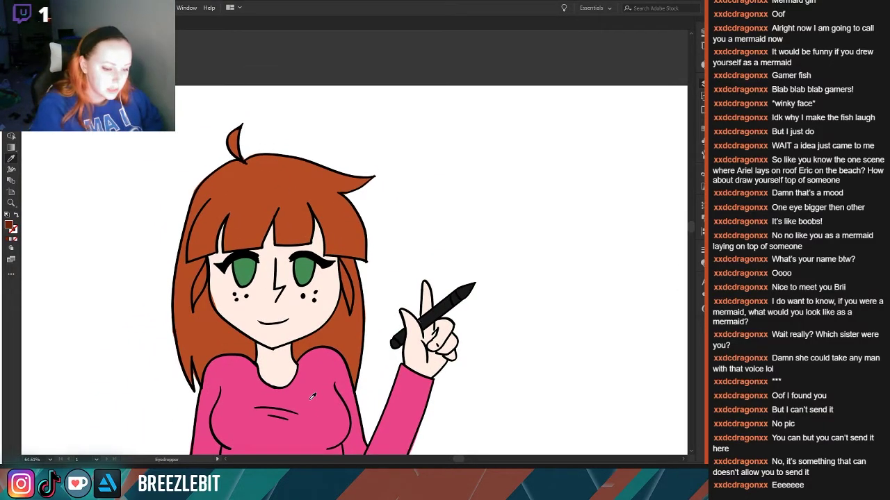
# - Paint dark reddish-brown shading inside the side lock beside the face on the controller side
pyautogui.hotkey('shift', 'b')
pyautogui.moveTo(209, 257); pyautogui.dragTo(196, 301)
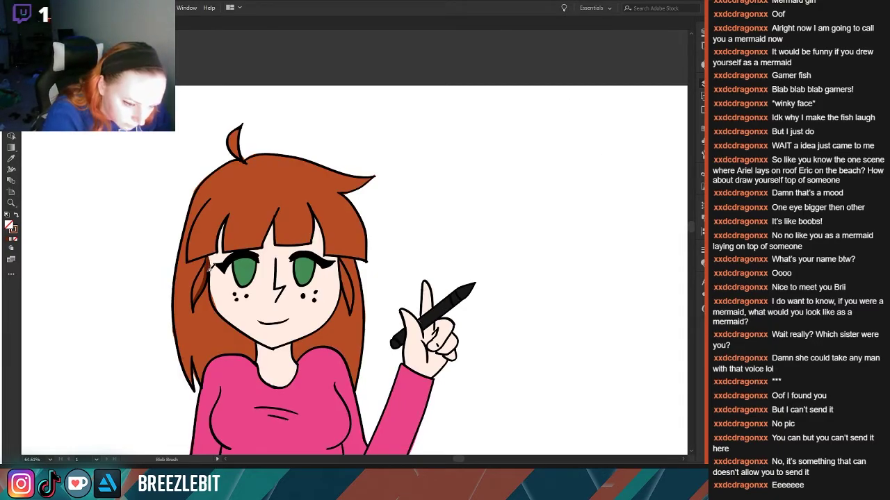
pyautogui.moveTo(194, 305); pyautogui.dragTo(194, 310)
pyautogui.scroll(3, 166, 317)
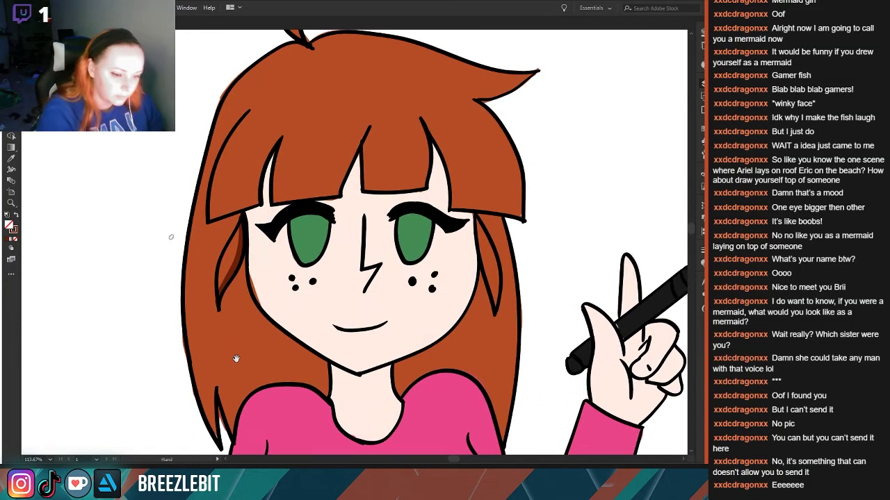
pyautogui.moveTo(210, 295)
pyautogui.mouseDown()
pyautogui.moveTo(217, 328)
pyautogui.moveTo(226, 295)
pyautogui.mouseUp()
pyautogui.moveTo(251, 216)
pyautogui.mouseDown()
pyautogui.moveTo(244, 265)
pyautogui.moveTo(216, 321)
pyautogui.mouseUp()
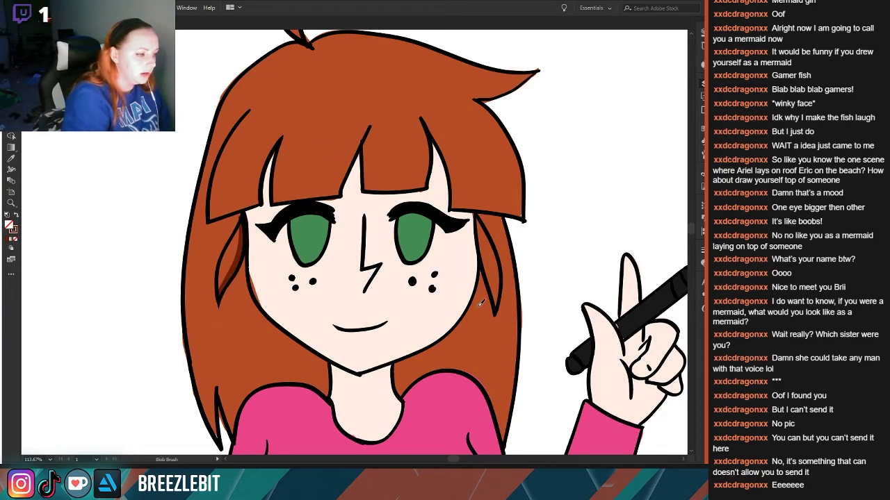
pyautogui.moveTo(248, 203)
pyautogui.mouseDown()
pyautogui.moveTo(248, 250)
pyautogui.moveTo(228, 291)
pyautogui.mouseUp()
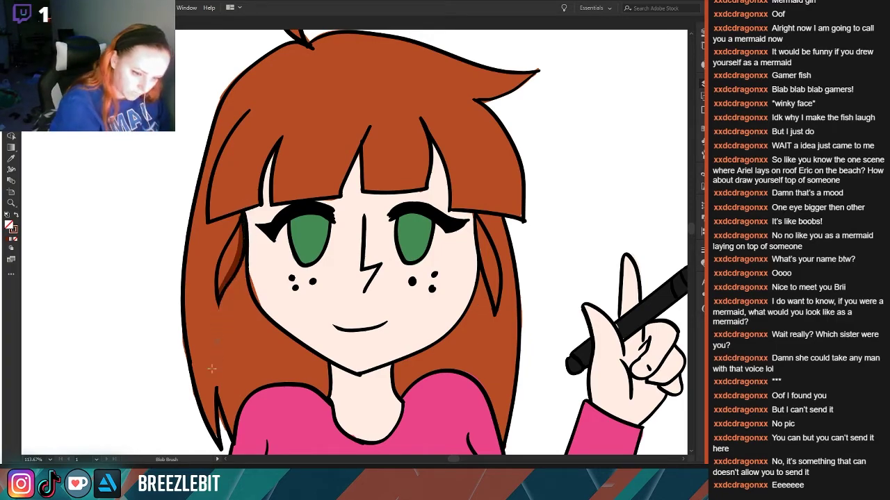
# - Paint the dark shadow on the pen-side lock and on the hair along the cheek and jaw down to the shoulder
pyautogui.moveTo(479, 215); pyautogui.dragTo(496, 303)
pyautogui.moveTo(485, 263)
pyautogui.mouseDown()
pyautogui.moveTo(487, 285)
pyautogui.moveTo(438, 349)
pyautogui.mouseUp()
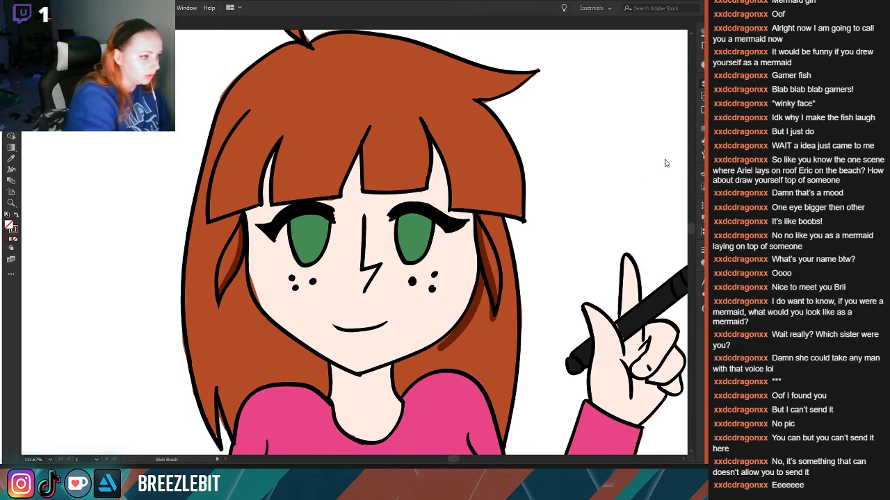
pyautogui.moveTo(476, 272)
pyautogui.mouseDown()
pyautogui.moveTo(462, 317)
pyautogui.moveTo(426, 353)
pyautogui.mouseUp()
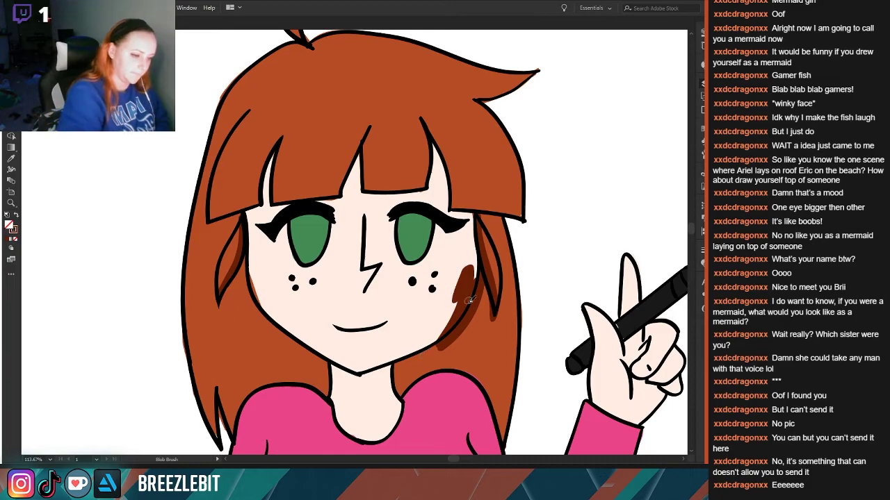
pyautogui.moveTo(469, 299)
pyautogui.mouseDown()
pyautogui.moveTo(447, 342)
pyautogui.moveTo(417, 360)
pyautogui.mouseUp()
pyautogui.moveTo(480, 278)
pyautogui.mouseDown()
pyautogui.moveTo(485, 243)
pyautogui.moveTo(448, 341)
pyautogui.moveTo(402, 363)
pyautogui.moveTo(405, 394)
pyautogui.mouseUp()
# - Extend the hair shadow beside the neck on the pen side and clear the overspill from the cheek
pyautogui.press('space')
pyautogui.moveTo(314, 385); pyautogui.dragTo(238, 341)
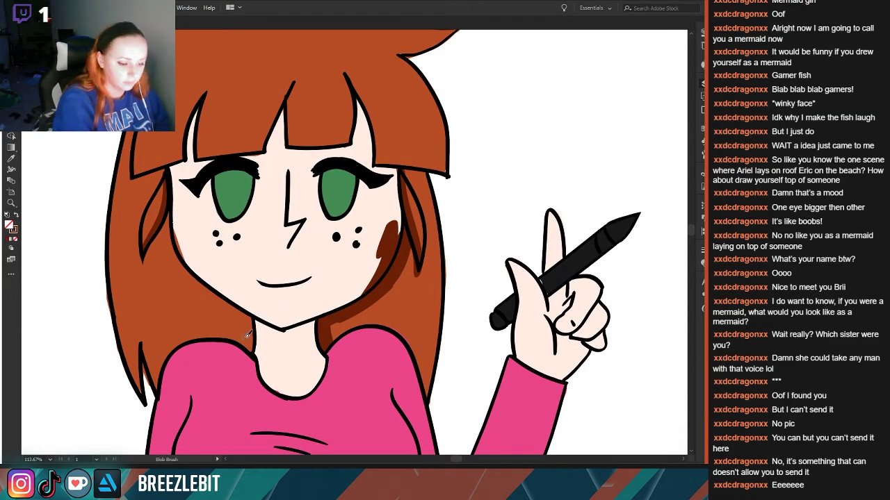
pyautogui.moveTo(342, 310)
pyautogui.mouseDown()
pyautogui.moveTo(348, 315)
pyautogui.moveTo(324, 375)
pyautogui.mouseUp()
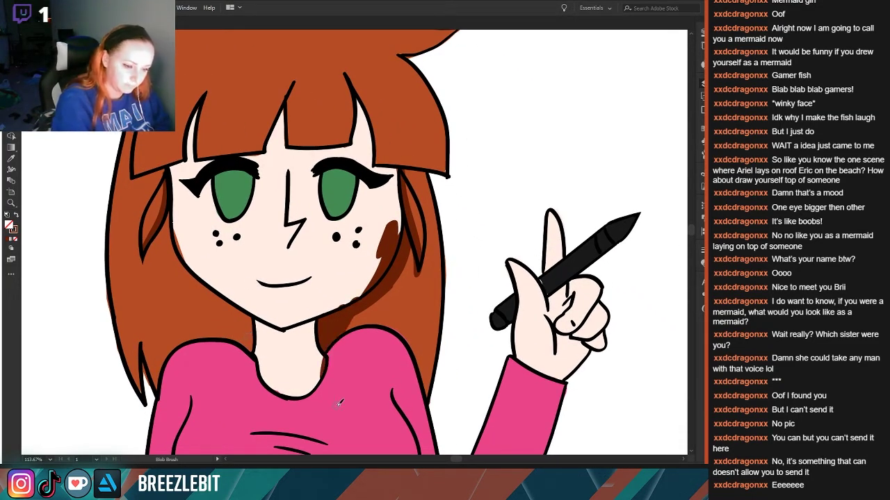
pyautogui.moveTo(394, 224)
pyautogui.mouseDown()
pyautogui.moveTo(376, 276)
pyautogui.moveTo(345, 300)
pyautogui.moveTo(369, 243)
pyautogui.moveTo(380, 248)
pyautogui.moveTo(379, 263)
pyautogui.moveTo(389, 203)
pyautogui.moveTo(392, 236)
pyautogui.moveTo(395, 222)
pyautogui.moveTo(383, 261)
pyautogui.moveTo(413, 260)
pyautogui.moveTo(420, 283)
pyautogui.moveTo(425, 261)
pyautogui.moveTo(418, 279)
pyautogui.moveTo(414, 285)
pyautogui.mouseUp()
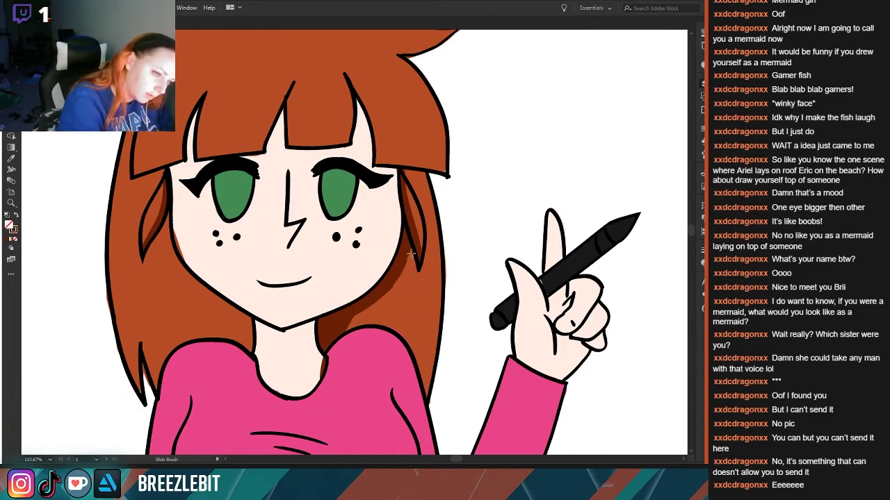
# - Shade the inner edge of the pen-side fringe section and the underside of the pointed hair tip in dark brown
pyautogui.moveTo(400, 151)
pyautogui.mouseDown()
pyautogui.moveTo(410, 176)
pyautogui.moveTo(401, 167)
pyautogui.mouseUp()
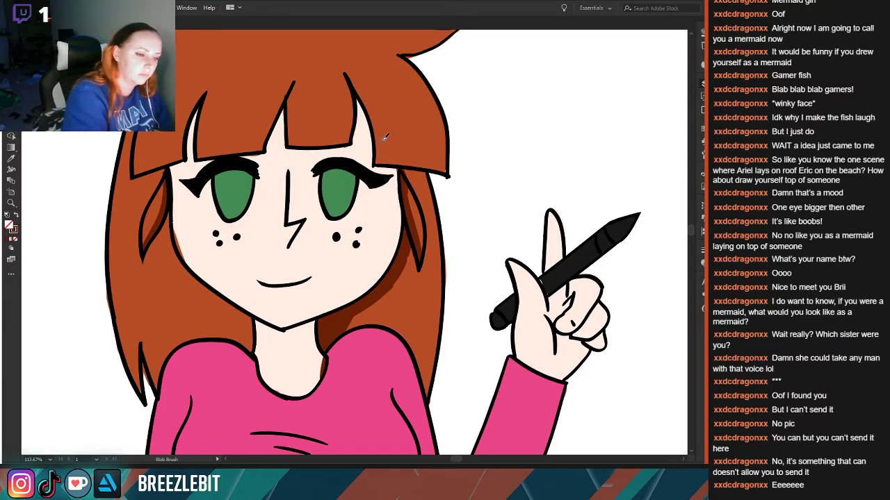
pyautogui.moveTo(354, 75)
pyautogui.mouseDown()
pyautogui.moveTo(381, 139)
pyautogui.moveTo(379, 166)
pyautogui.mouseUp()
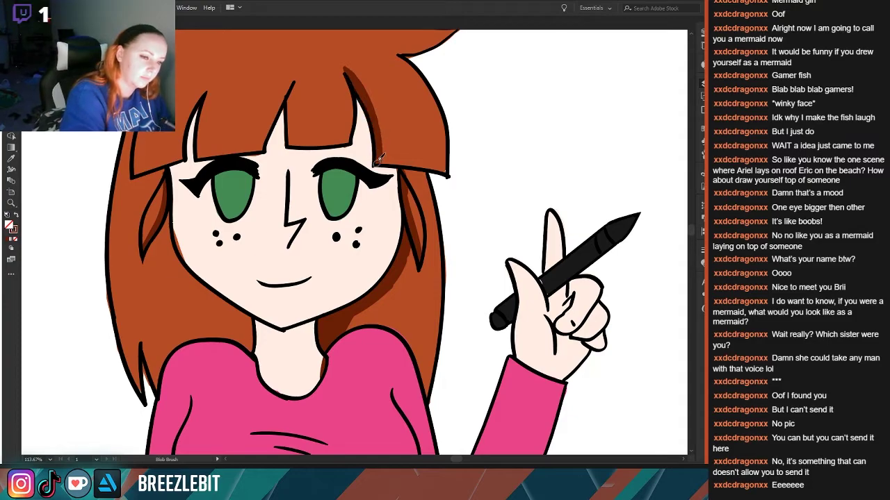
pyautogui.scroll(4, 390, 163)
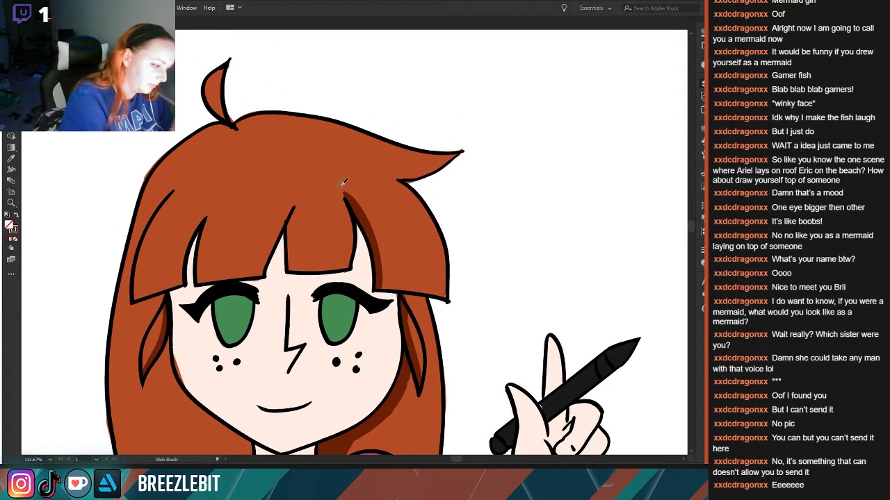
pyautogui.moveTo(462, 148); pyautogui.dragTo(384, 174)
# - Paint a curved dark shadow down the outer edge of the pen-side fringe, undoing and redrawing unsatisfactory strokes
pyautogui.moveTo(463, 151)
pyautogui.mouseDown()
pyautogui.moveTo(409, 176)
pyautogui.moveTo(385, 169)
pyautogui.moveTo(435, 219)
pyautogui.moveTo(448, 292)
pyautogui.mouseUp()
pyautogui.moveTo(368, 168)
pyautogui.mouseDown()
pyautogui.moveTo(425, 231)
pyautogui.moveTo(435, 264)
pyautogui.moveTo(440, 321)
pyautogui.moveTo(410, 401)
pyautogui.mouseUp()
pyautogui.hotkey('ctrl', 'z')
pyautogui.moveTo(342, 252); pyautogui.dragTo(377, 288)
pyautogui.moveTo(352, 253); pyautogui.dragTo(397, 316)
pyautogui.hotkey('ctrl', 'z')
pyautogui.moveTo(407, 346); pyautogui.dragTo(409, 408)
pyautogui.moveTo(360, 259)
pyautogui.mouseDown()
pyautogui.moveTo(409, 313)
pyautogui.moveTo(417, 380)
pyautogui.mouseUp()
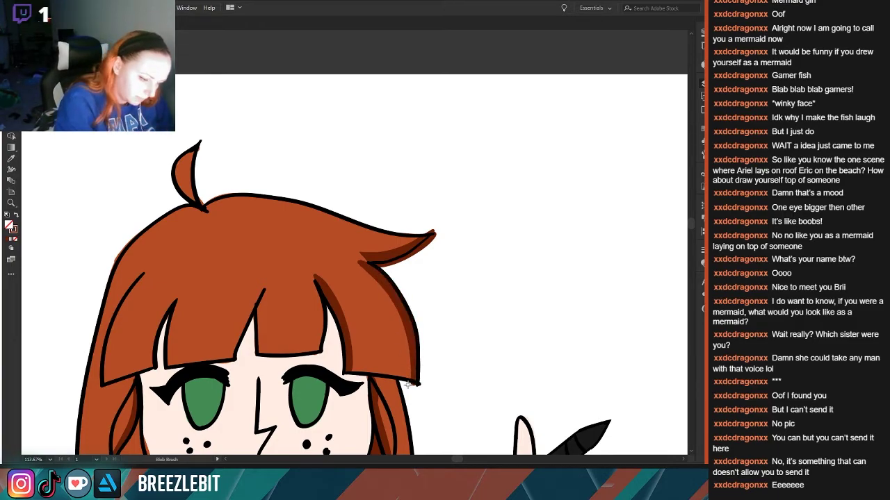
pyautogui.moveTo(395, 327)
pyautogui.mouseDown()
pyautogui.moveTo(416, 387)
pyautogui.moveTo(370, 286)
pyautogui.mouseUp()
pyautogui.moveTo(346, 253)
pyautogui.mouseDown()
pyautogui.moveTo(391, 307)
pyautogui.moveTo(415, 388)
pyautogui.mouseUp()
pyautogui.hotkey('ctrl', 'z')
pyautogui.moveTo(263, 285); pyautogui.dragTo(214, 287)
pyautogui.moveTo(256, 267)
pyautogui.mouseDown()
pyautogui.moveTo(290, 294)
pyautogui.moveTo(258, 268)
pyautogui.moveTo(296, 306)
pyautogui.moveTo(314, 382)
pyautogui.mouseUp()
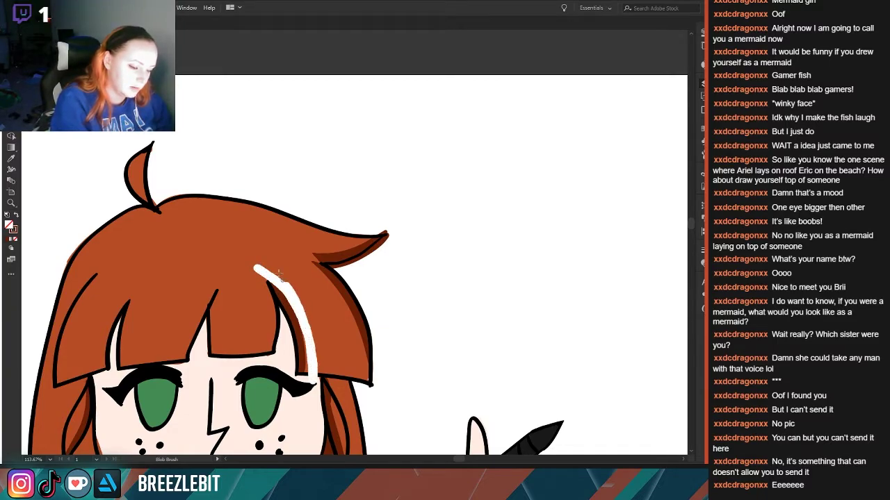
pyautogui.hotkey('ctrl', 'z')
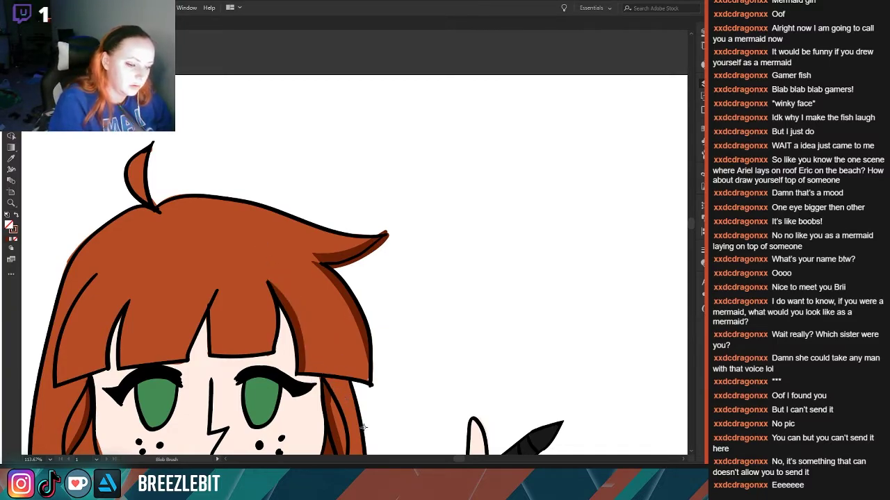
# - Erase the shadow overspill around the pointed hair tip and refine the shadow's edge beneath it
pyautogui.moveTo(387, 232)
pyautogui.mouseDown()
pyautogui.moveTo(331, 223)
pyautogui.moveTo(344, 224)
pyautogui.mouseUp()
pyautogui.moveTo(373, 253)
pyautogui.mouseDown()
pyautogui.moveTo(387, 236)
pyautogui.moveTo(333, 268)
pyautogui.mouseUp()
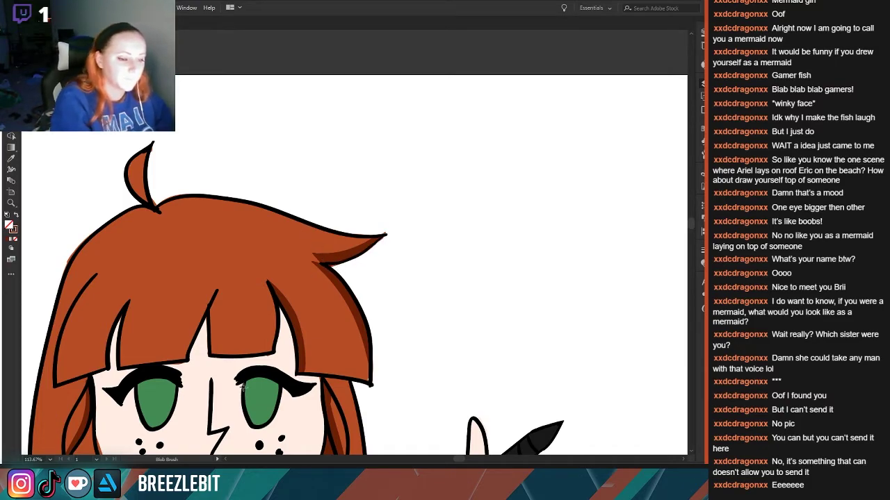
pyautogui.moveTo(324, 258)
pyautogui.mouseDown()
pyautogui.moveTo(284, 234)
pyautogui.moveTo(324, 264)
pyautogui.moveTo(289, 237)
pyautogui.moveTo(314, 274)
pyautogui.mouseUp()
pyautogui.hotkey('ctrl', 'z')
pyautogui.moveTo(380, 227)
pyautogui.mouseDown()
pyautogui.moveTo(328, 248)
pyautogui.moveTo(271, 239)
pyautogui.mouseUp()
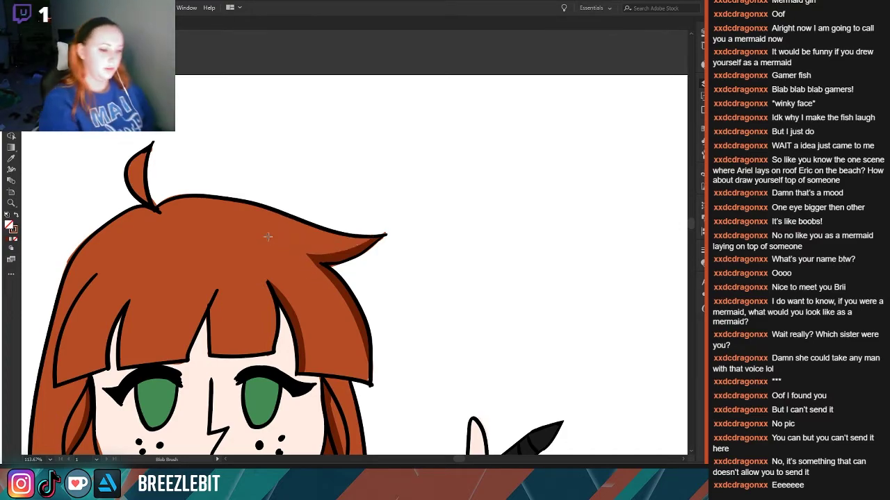
# - Paint a dark shadow down the outer edge of the long hair on the pen side, from the fringe to the shoulder
pyautogui.hotkey('ctrl', 'space')
pyautogui.moveTo(209, 261); pyautogui.dragTo(40, 215)
pyautogui.press('space')
pyautogui.moveTo(117, 303); pyautogui.dragTo(167, 221)
pyautogui.hotkey('ctrl', 'space')
pyautogui.moveTo(147, 251); pyautogui.dragTo(227, 302)
pyautogui.press('space')
pyautogui.moveTo(294, 312); pyautogui.dragTo(214, 365)
pyautogui.hotkey('ctrl', 'space')
pyautogui.moveTo(316, 340); pyautogui.dragTo(325, 343)
pyautogui.scroll(3, 326, 343)
pyautogui.moveTo(353, 158)
pyautogui.mouseDown()
pyautogui.moveTo(374, 210)
pyautogui.moveTo(377, 255)
pyautogui.moveTo(364, 354)
pyautogui.mouseUp()
pyautogui.moveTo(359, 321); pyautogui.dragTo(370, 370)
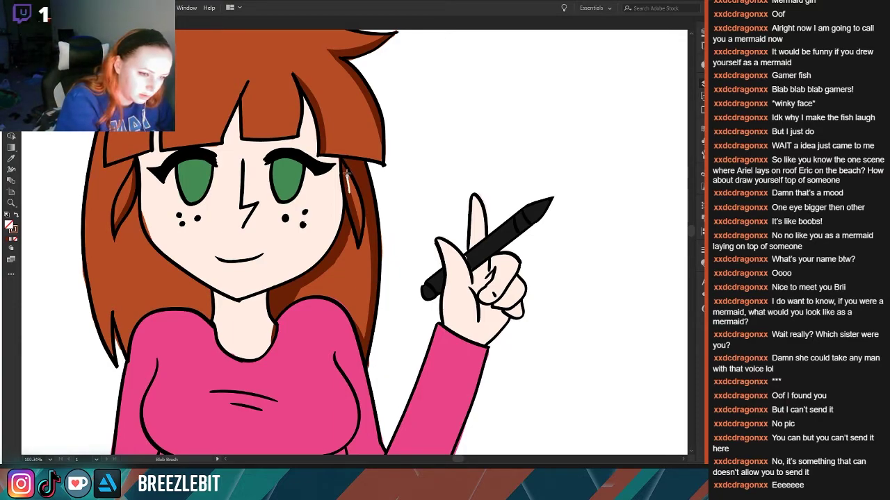
# - Erase the excess hair shadow around the pen-side lock, along the cheek and beside the neckline
pyautogui.moveTo(347, 179)
pyautogui.mouseDown()
pyautogui.moveTo(344, 164)
pyautogui.moveTo(359, 244)
pyautogui.mouseUp()
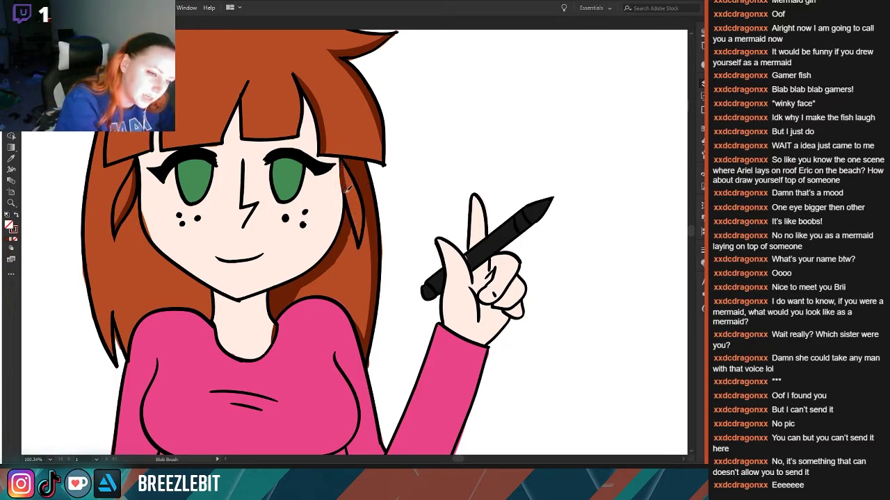
pyautogui.moveTo(352, 206); pyautogui.dragTo(361, 255)
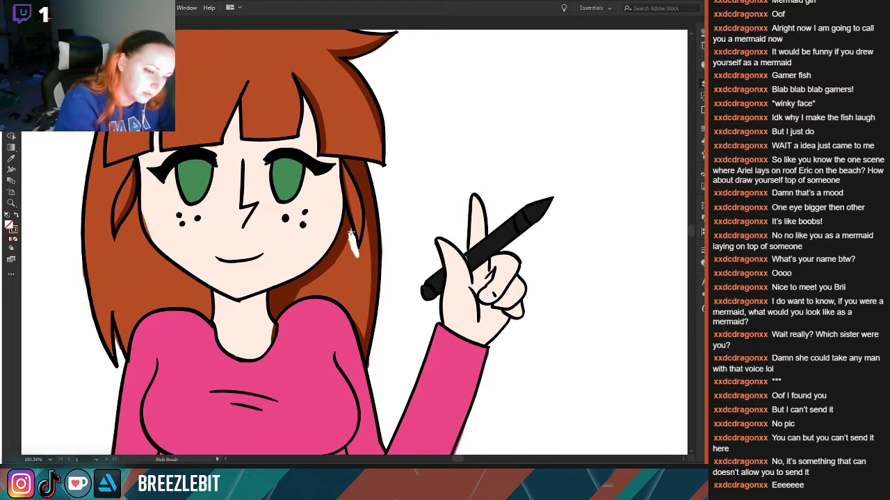
pyautogui.moveTo(350, 227); pyautogui.dragTo(315, 284)
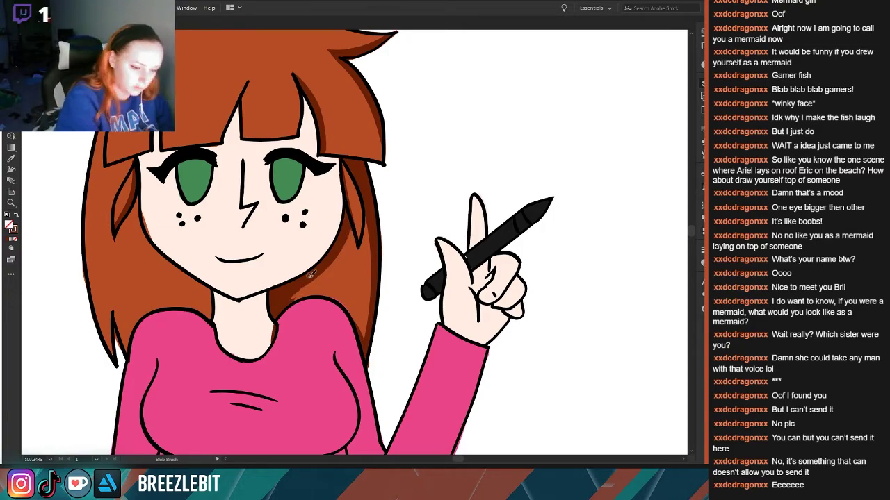
pyautogui.moveTo(266, 320)
pyautogui.mouseDown()
pyautogui.moveTo(289, 340)
pyautogui.moveTo(260, 322)
pyautogui.moveTo(287, 352)
pyautogui.moveTo(258, 341)
pyautogui.moveTo(268, 379)
pyautogui.mouseUp()
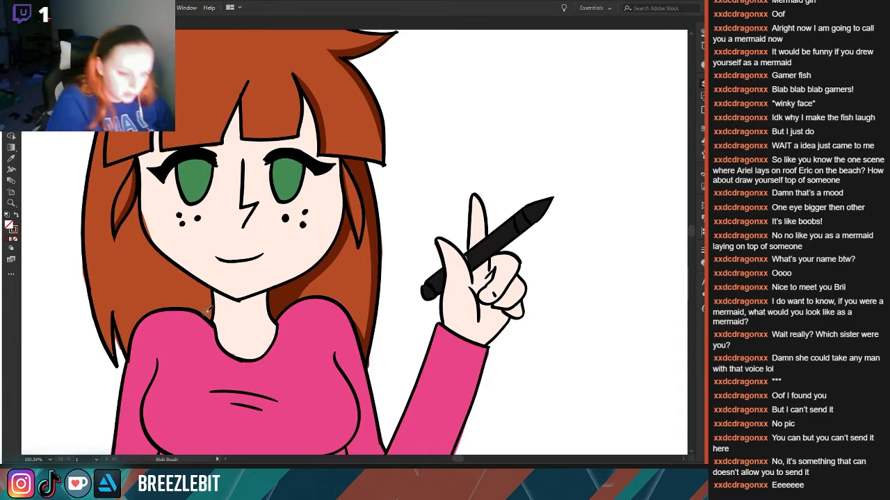
# - Select the sweater, try dusty pink, light blue and white fills, then recolour it pale yellow and deselect it
pyautogui.press('space')
pyautogui.moveTo(205, 313)
pyautogui.mouseDown()
pyautogui.moveTo(72, 319)
pyautogui.moveTo(158, 258)
pyautogui.mouseUp()
pyautogui.moveTo(172, 310); pyautogui.dragTo(121, 305)
pyautogui.moveTo(118, 337)
pyautogui.mouseDown()
pyautogui.moveTo(189, 280)
pyautogui.moveTo(167, 290)
pyautogui.mouseUp()
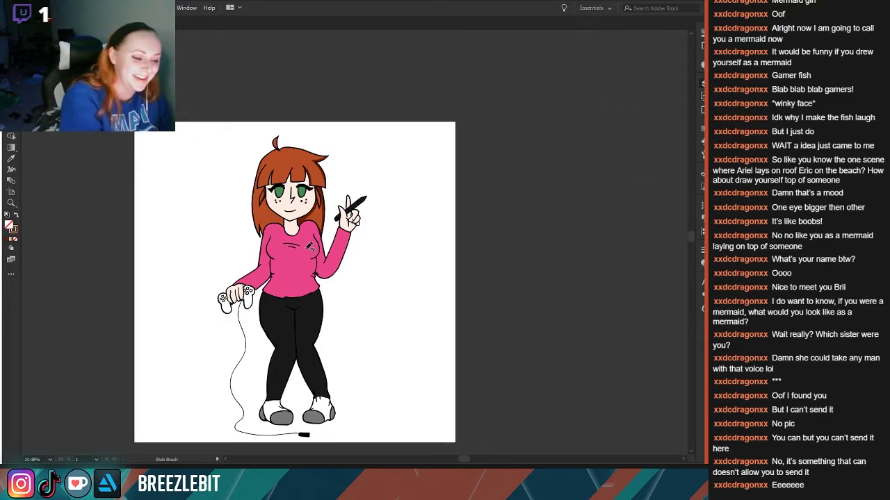
pyautogui.click(286, 280)
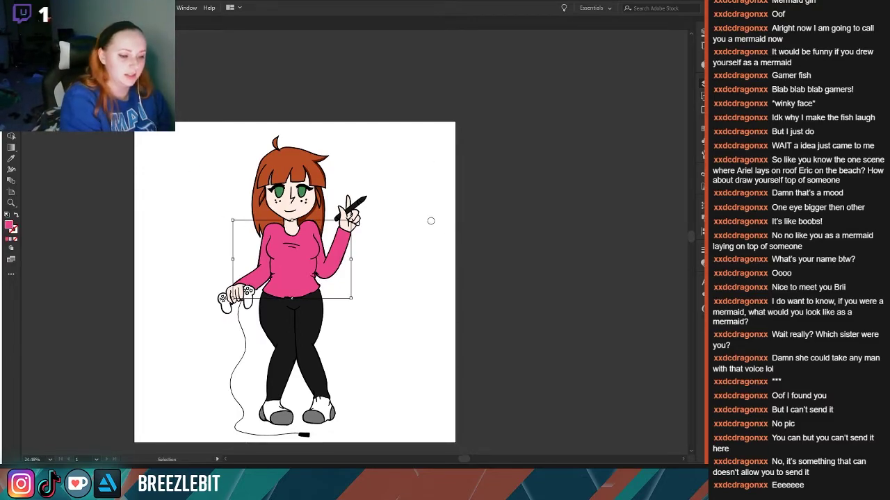
pyautogui.click(596, 224)
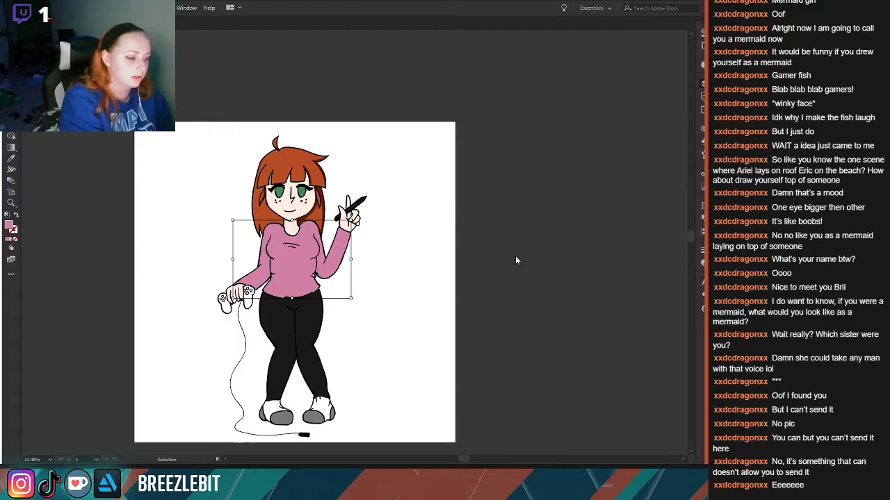
pyautogui.click(584, 208)
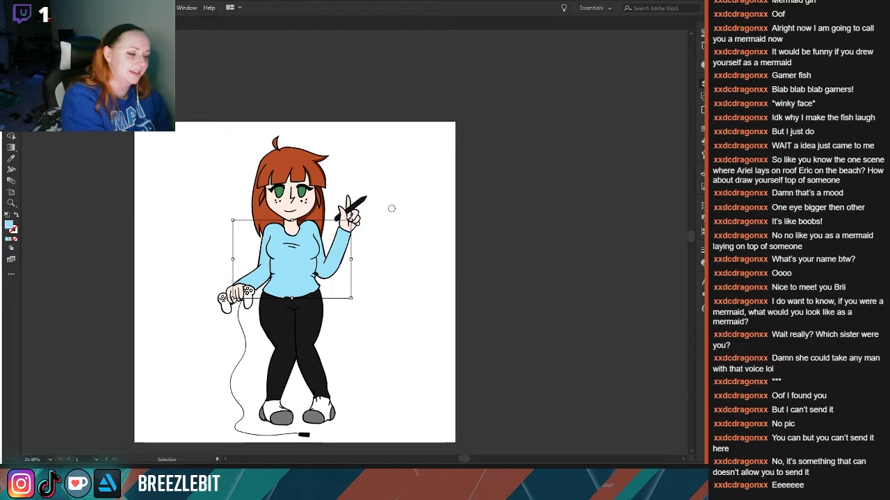
pyautogui.press('d')
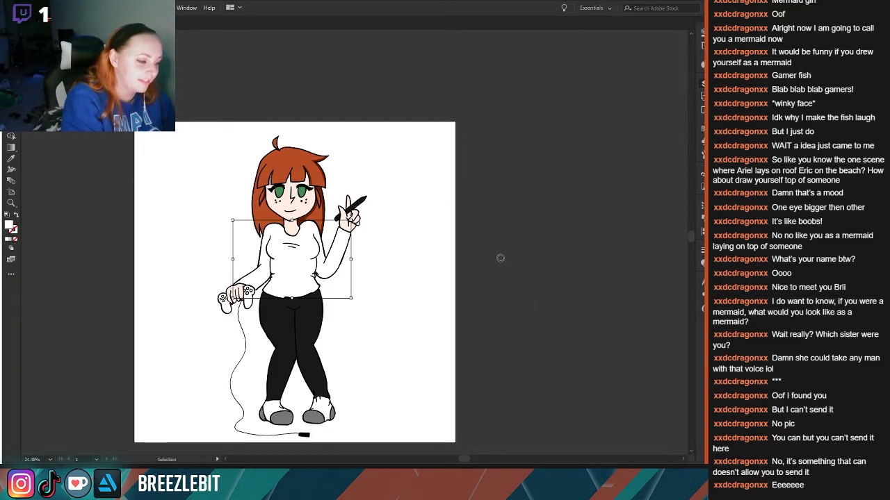
pyautogui.click(590, 210)
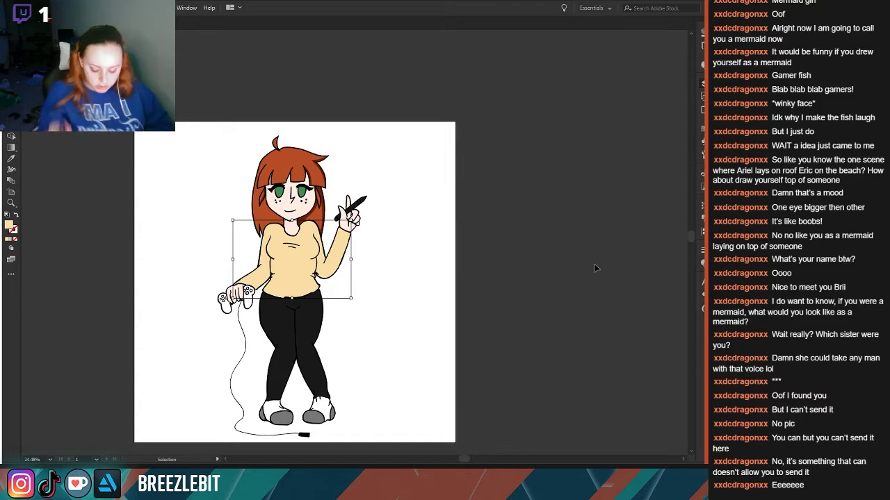
pyautogui.moveTo(282, 237); pyautogui.dragTo(404, 293)
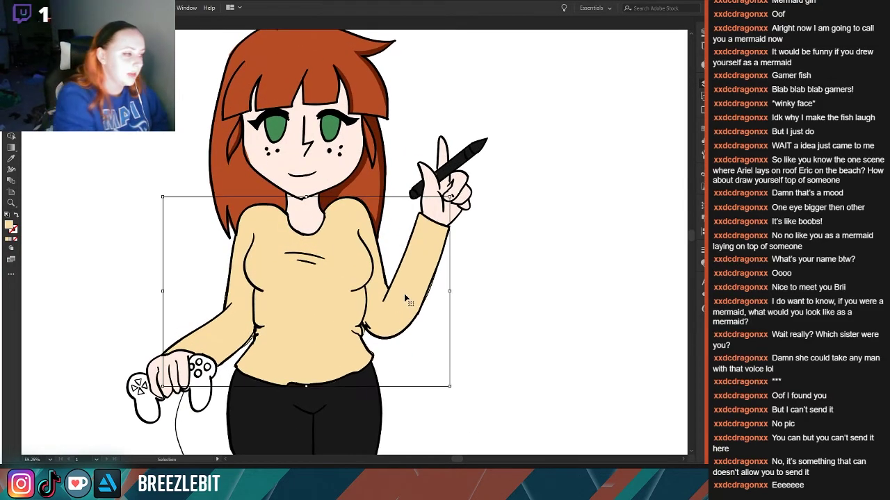
pyautogui.click(598, 108)
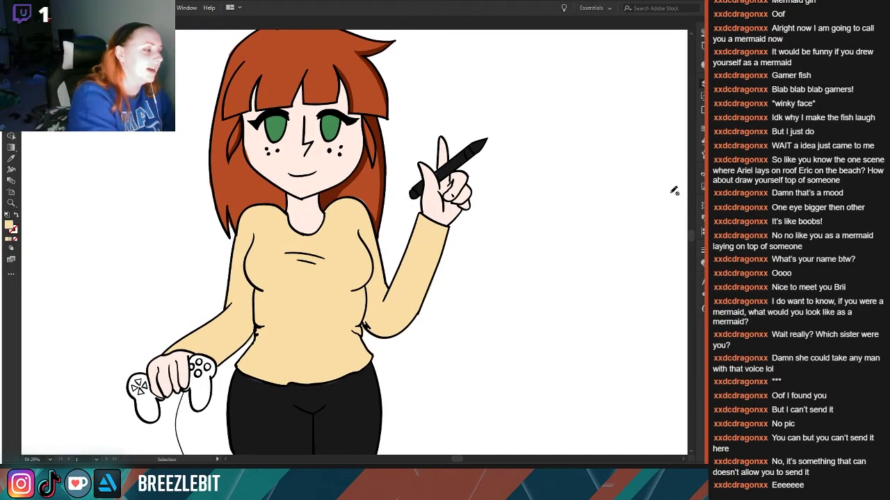
# - Clean the remaining stray shadow colour off the outside of the pointed hair tip
pyautogui.moveTo(219, 178); pyautogui.dragTo(254, 267)
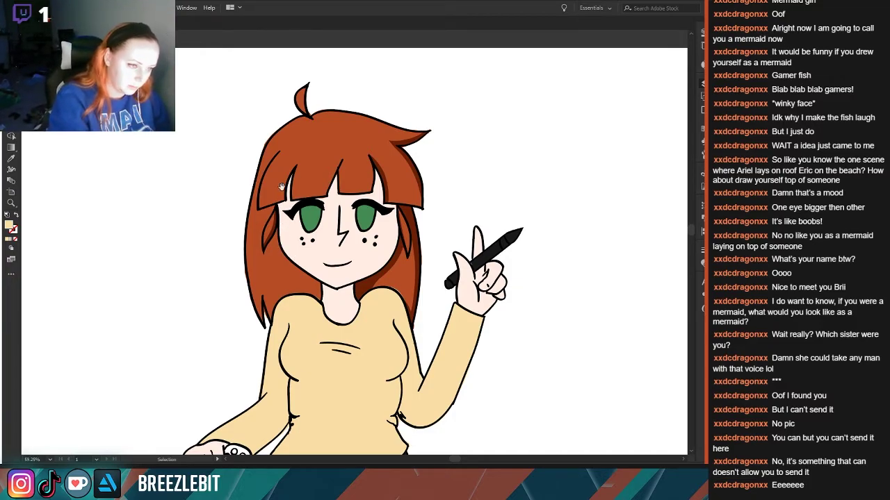
pyautogui.scroll(5, 327, 273)
pyautogui.moveTo(401, 137); pyautogui.dragTo(345, 375)
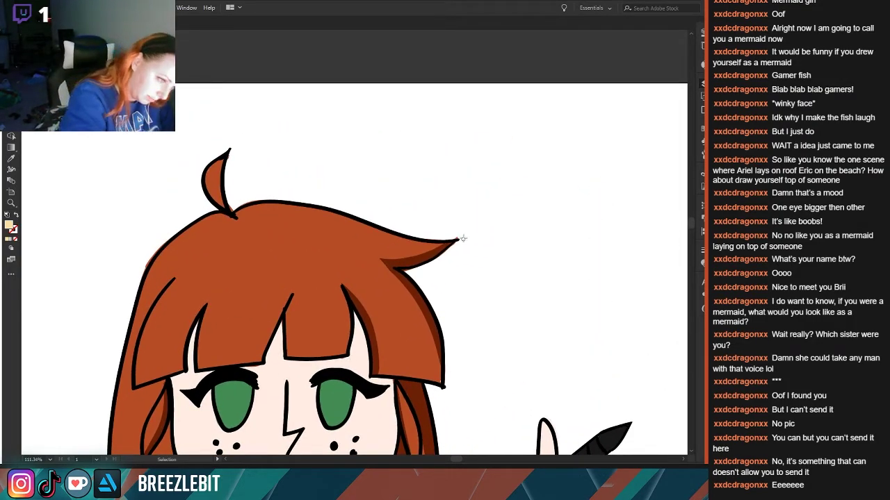
pyautogui.moveTo(463, 231); pyautogui.dragTo(441, 262)
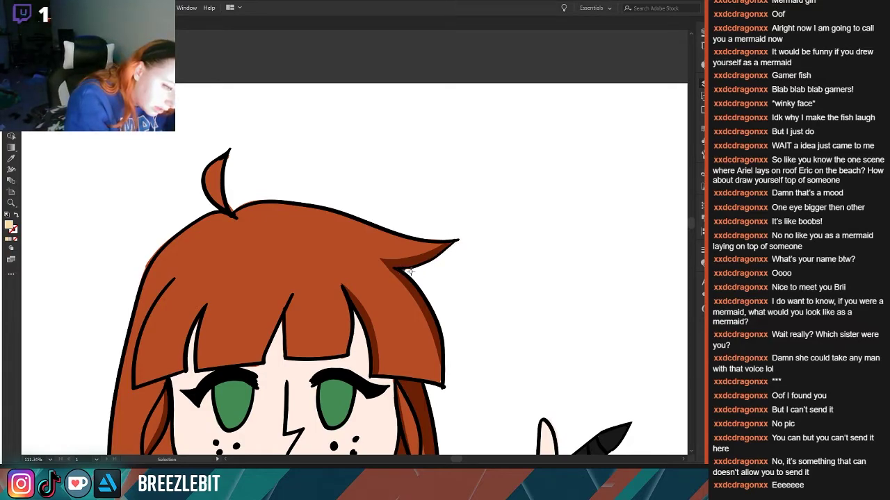
pyautogui.scroll(4, 387, 254)
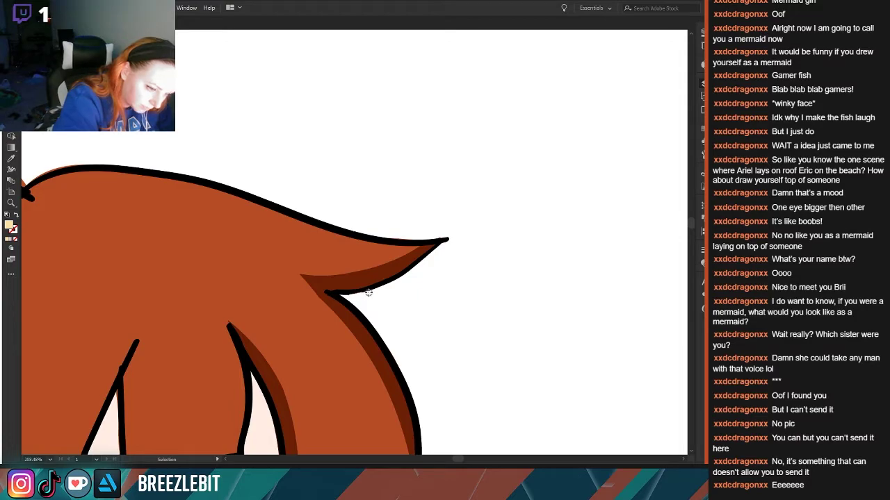
pyautogui.moveTo(105, 232); pyautogui.dragTo(87, 202)
pyautogui.scroll(3, 134, 334)
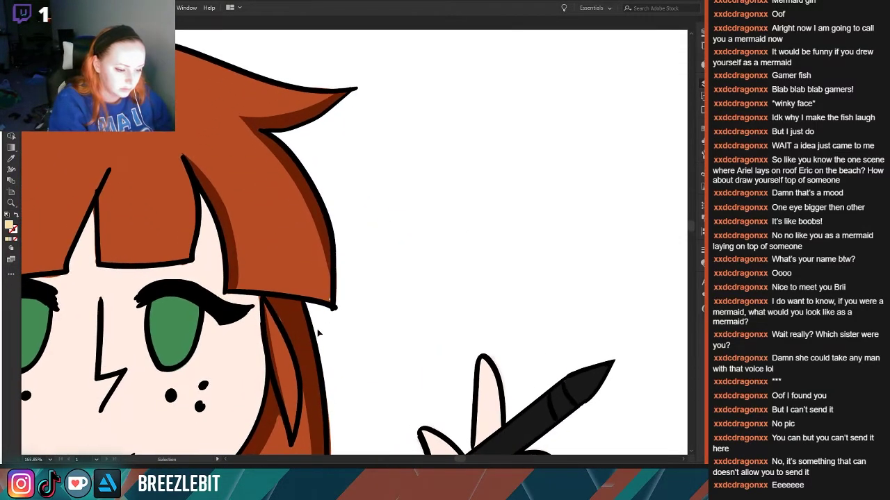
pyautogui.hotkey('shift', 'b')
pyautogui.moveTo(330, 300); pyautogui.dragTo(329, 276)
pyautogui.keyDown('ctrl'); pyautogui.click(317, 240); pyautogui.keyUp('ctrl')
pyautogui.press('i')
pyautogui.click(304, 245)
pyautogui.hotkey('ctrl', 'z')
pyautogui.hotkey('ctrl', 'z')
pyautogui.hotkey('shift', 'b')
pyautogui.moveTo(336, 292)
pyautogui.mouseDown()
pyautogui.moveTo(329, 295)
pyautogui.moveTo(331, 259)
pyautogui.mouseUp()
pyautogui.hotkey('ctrl', 'z')
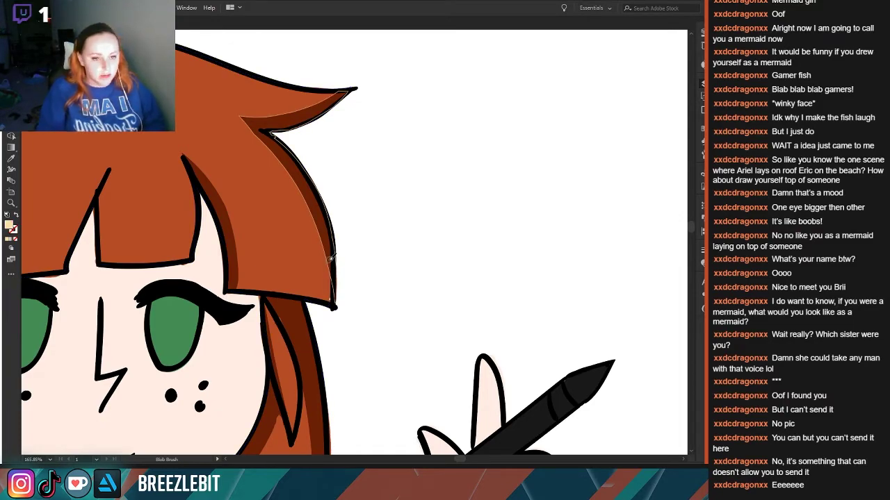
# - Sample the base hair orange and trim the shadow at the outer fringe corner and the top of the pen-side lock
pyautogui.press('i')
pyautogui.click(271, 216)
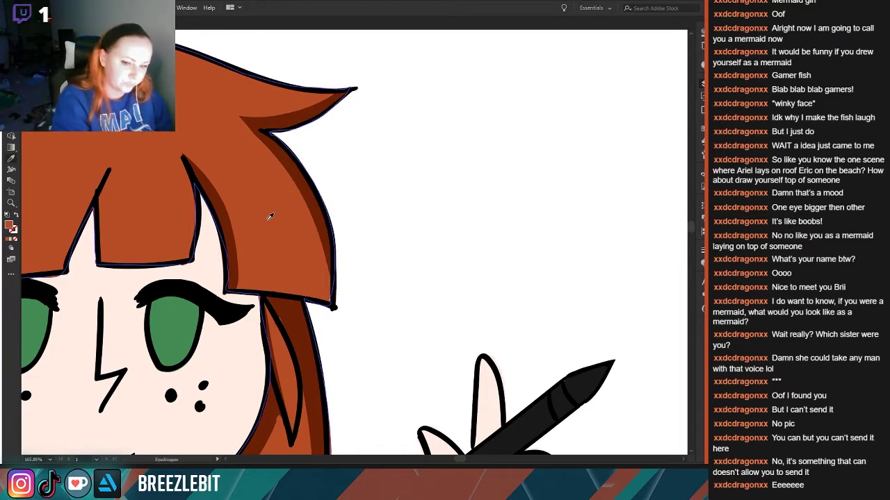
pyautogui.hotkey('shift', 'b')
pyautogui.moveTo(321, 284); pyautogui.dragTo(312, 268)
pyautogui.moveTo(189, 292); pyautogui.dragTo(168, 236)
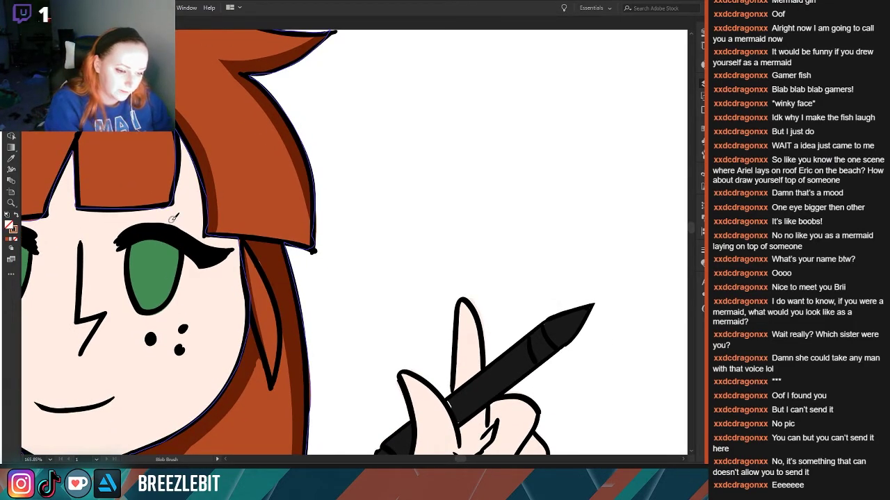
pyautogui.moveTo(242, 237); pyautogui.dragTo(262, 288)
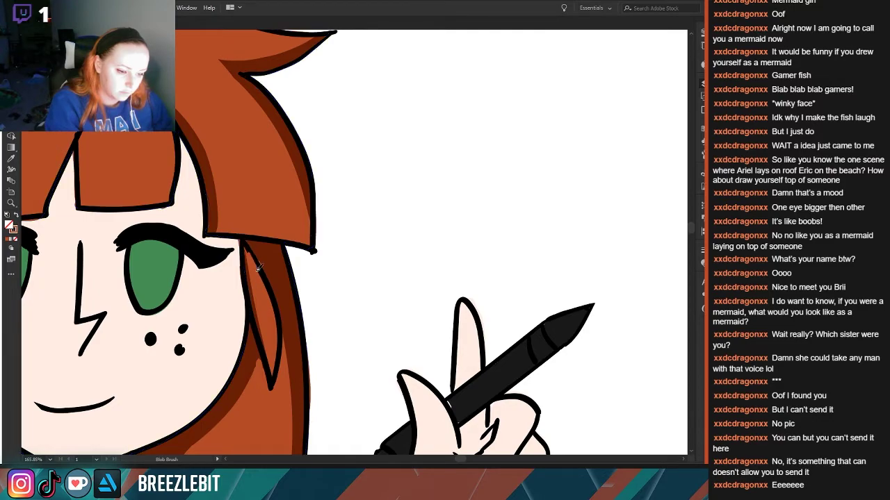
# - Touch up the lower fringe edges, the narrow fringe gap and the hair beside the controller-side cheek with the base hair orange
pyautogui.moveTo(157, 276); pyautogui.dragTo(296, 346)
pyautogui.moveTo(310, 281); pyautogui.dragTo(216, 282)
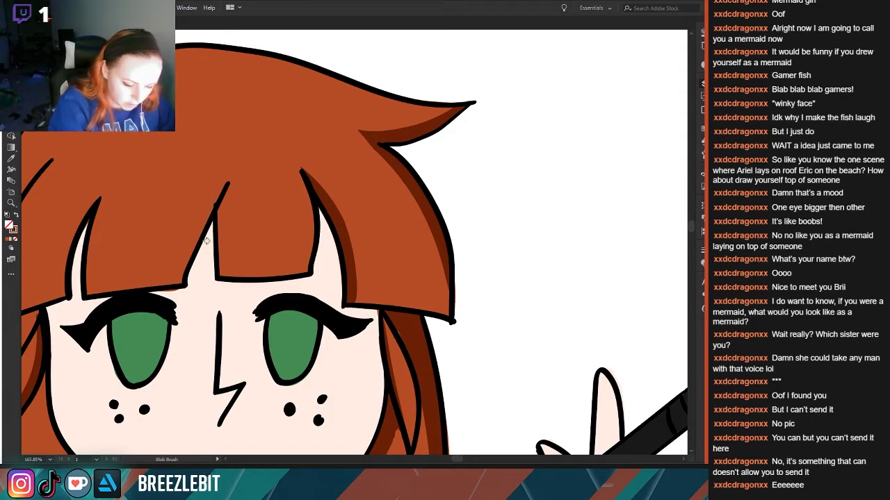
pyautogui.moveTo(164, 293)
pyautogui.mouseDown()
pyautogui.moveTo(91, 305)
pyautogui.moveTo(196, 290)
pyautogui.mouseUp()
pyautogui.press('space')
pyautogui.moveTo(145, 358); pyautogui.dragTo(306, 342)
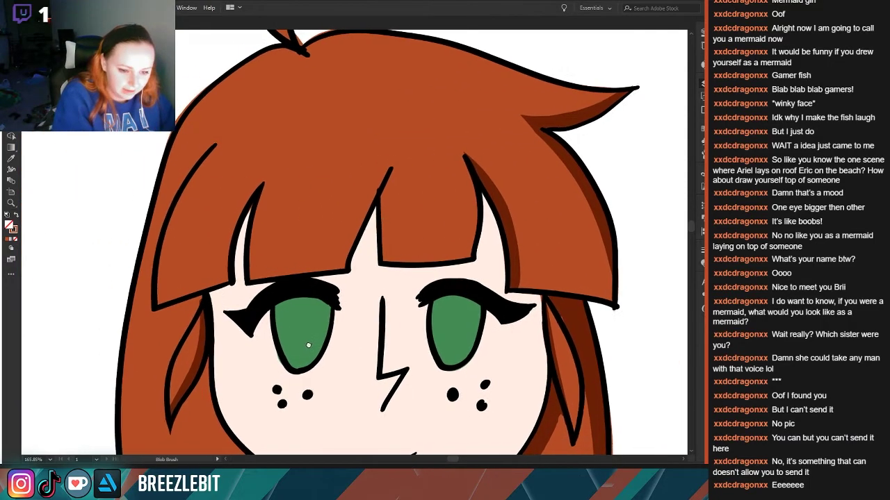
pyautogui.moveTo(253, 199); pyautogui.dragTo(241, 237)
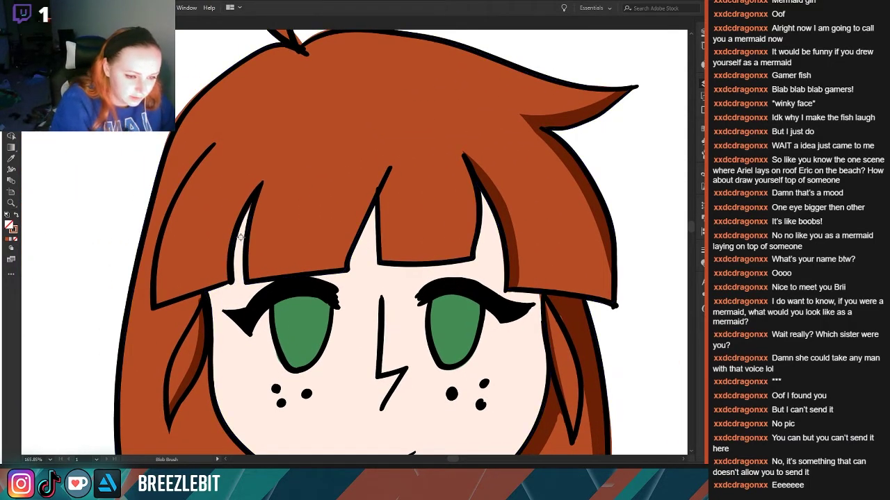
pyautogui.moveTo(252, 203); pyautogui.dragTo(241, 226)
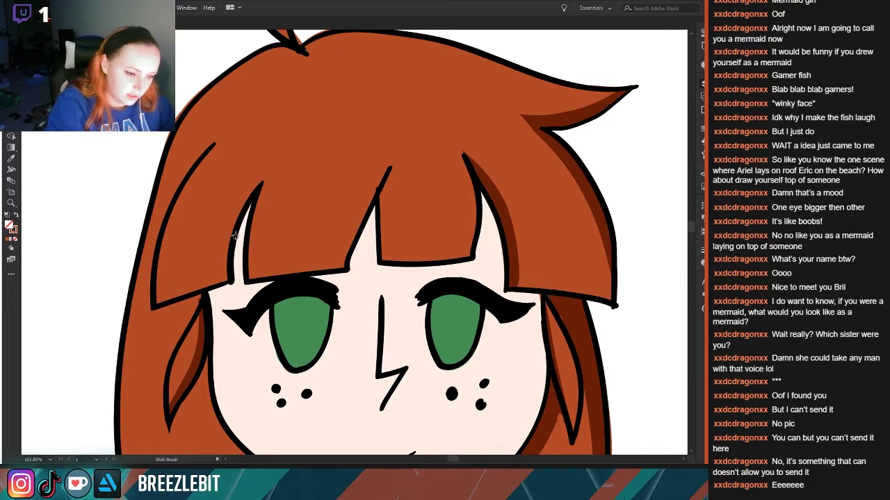
pyautogui.moveTo(211, 296); pyautogui.dragTo(217, 380)
pyautogui.moveTo(144, 314); pyautogui.dragTo(107, 296)
pyautogui.keyDown('ctrl'); pyautogui.keyDown('alt'); pyautogui.click(107, 296); pyautogui.keyUp('alt'); pyautogui.keyUp('ctrl')
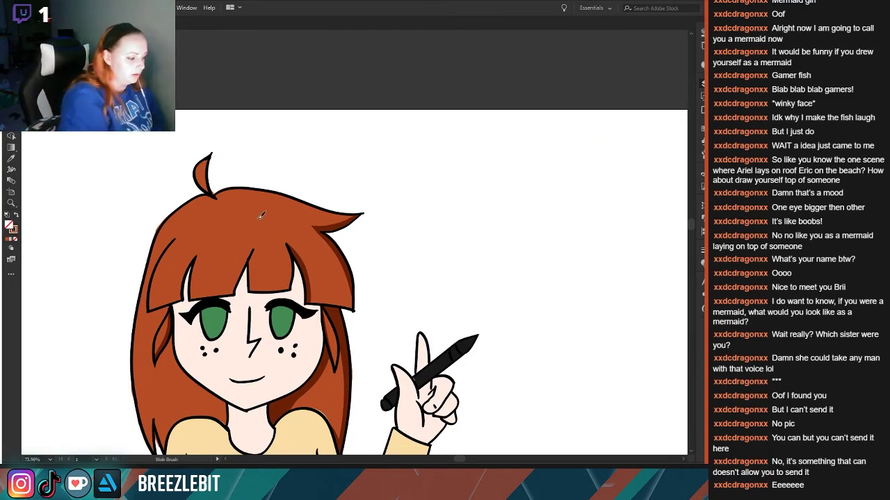
# - Sample the dark hair shadow colour and paint it along the inner and lower edges of the controller-side fringe section
pyautogui.press('i')
pyautogui.click(320, 227)
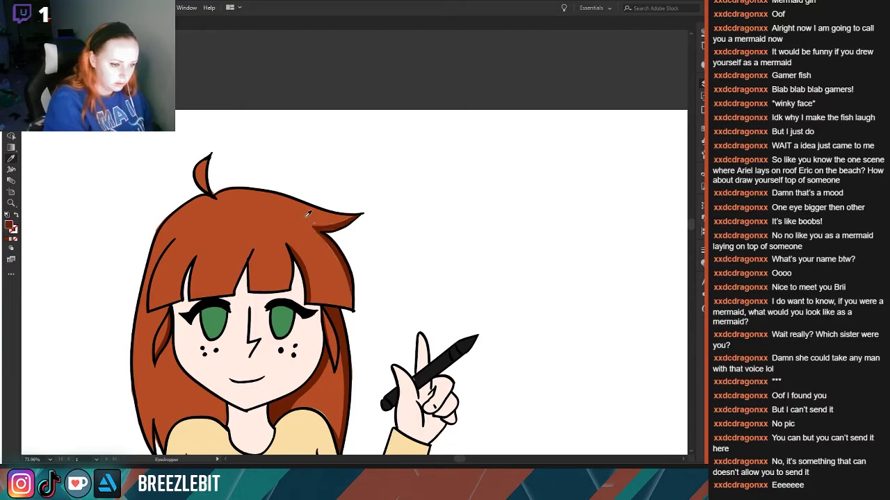
pyautogui.hotkey('shift', 'b')
pyautogui.moveTo(156, 305); pyautogui.dragTo(214, 326)
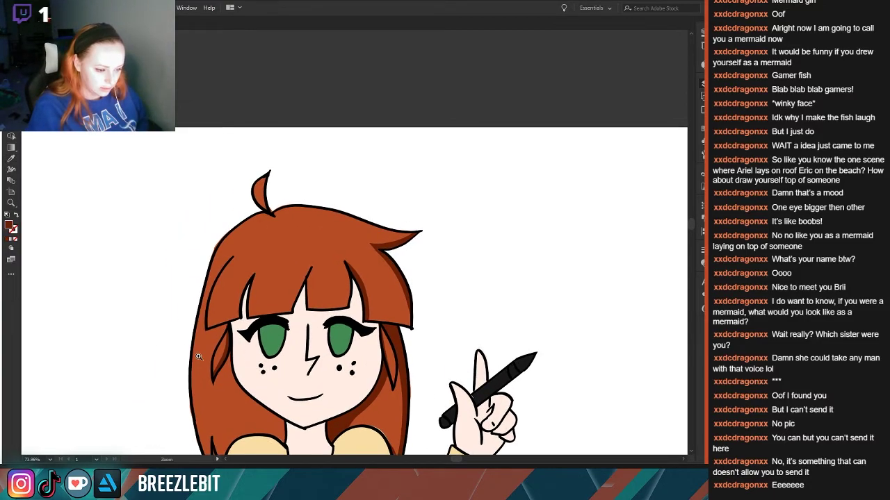
pyautogui.moveTo(202, 367); pyautogui.dragTo(261, 369)
pyautogui.scroll(3, 230, 213)
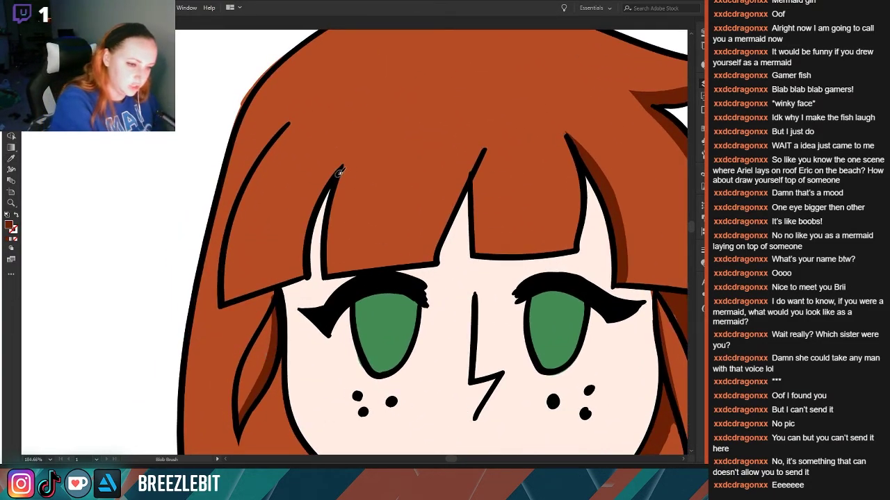
pyautogui.moveTo(353, 144)
pyautogui.mouseDown()
pyautogui.moveTo(321, 186)
pyautogui.moveTo(301, 241)
pyautogui.moveTo(303, 272)
pyautogui.moveTo(306, 264)
pyautogui.moveTo(301, 275)
pyautogui.moveTo(229, 295)
pyautogui.mouseUp()
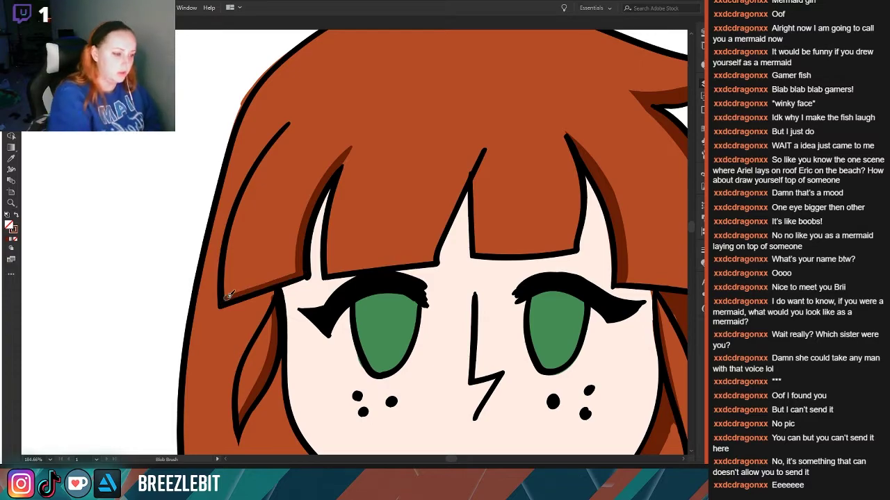
# - Paint dark shadow down the sides and along the bottom edge of the fringe section above the pen-side eye
pyautogui.moveTo(486, 148)
pyautogui.mouseDown()
pyautogui.moveTo(475, 182)
pyautogui.moveTo(485, 242)
pyautogui.mouseUp()
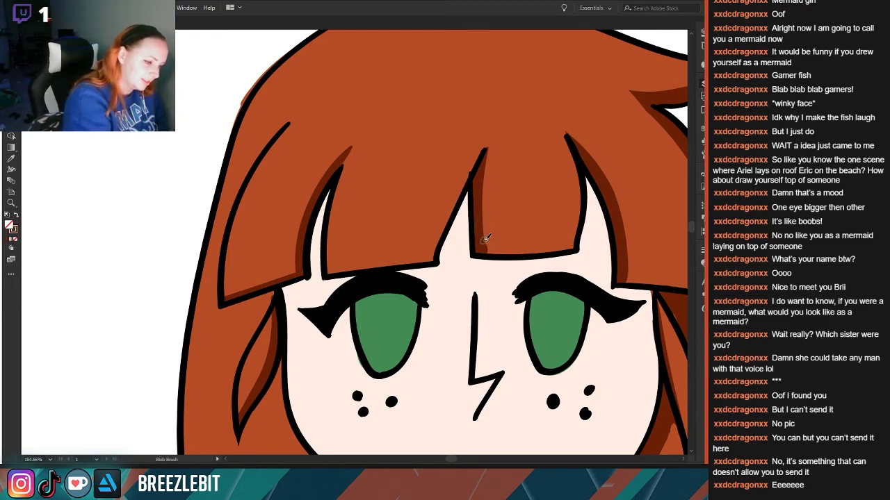
pyautogui.moveTo(577, 245)
pyautogui.mouseDown()
pyautogui.moveTo(518, 251)
pyautogui.moveTo(484, 241)
pyautogui.mouseUp()
pyautogui.moveTo(568, 135)
pyautogui.mouseDown()
pyautogui.moveTo(580, 166)
pyautogui.moveTo(574, 248)
pyautogui.mouseUp()
pyautogui.moveTo(566, 129); pyautogui.dragTo(574, 160)
# - Clean the stray shadow above the pen-side fringe parting and even out the shadow along that section's bottom edge
pyautogui.moveTo(535, 113); pyautogui.dragTo(347, 257)
pyautogui.moveTo(350, 167)
pyautogui.mouseDown()
pyautogui.moveTo(366, 234)
pyautogui.moveTo(360, 323)
pyautogui.moveTo(380, 273)
pyautogui.mouseUp()
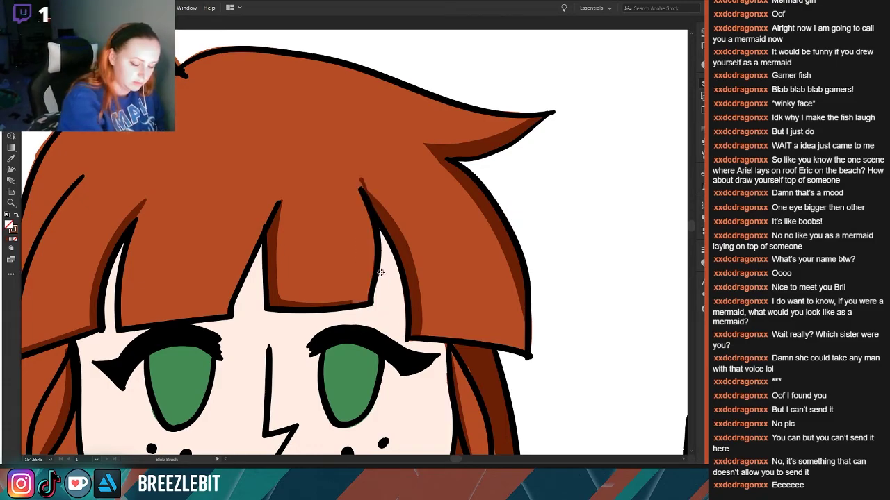
pyautogui.moveTo(340, 169); pyautogui.dragTo(410, 223)
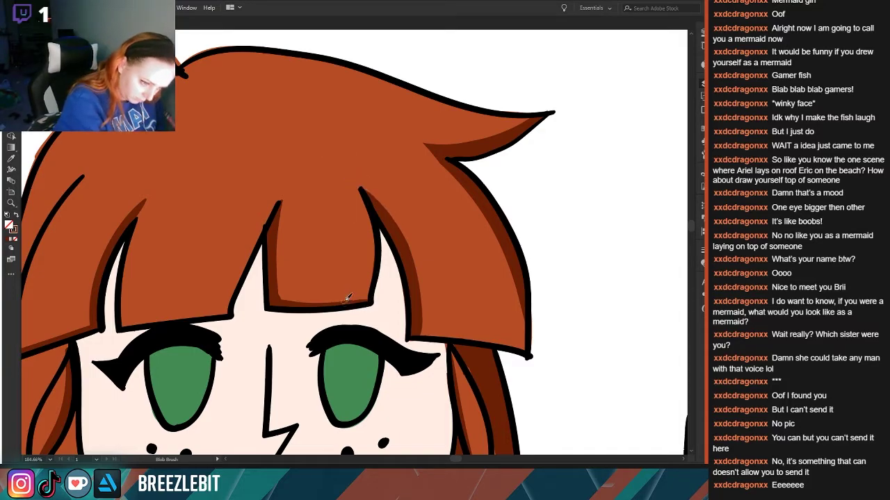
pyautogui.moveTo(365, 301); pyautogui.dragTo(327, 298)
# - Paint dark shadow along the bottom and outer side of the fringe section above the controller-side eye
pyautogui.moveTo(237, 239); pyautogui.dragTo(76, 219)
pyautogui.moveTo(140, 326); pyautogui.dragTo(181, 280)
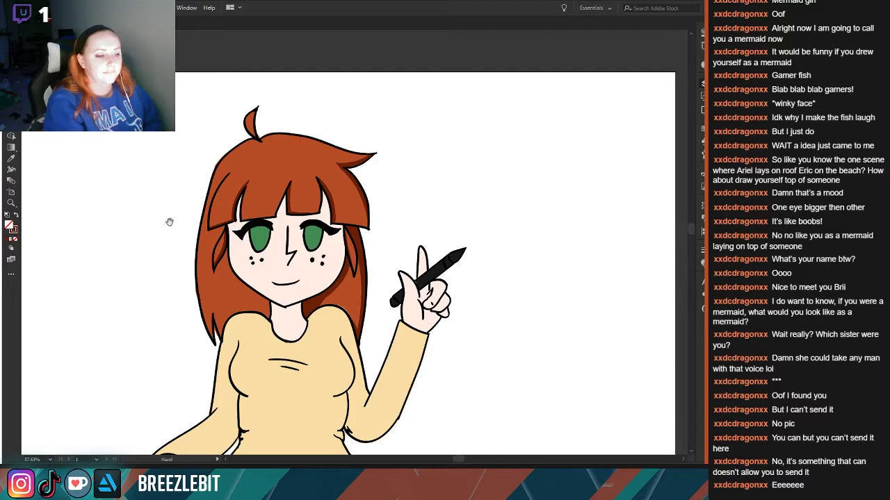
pyautogui.scroll(4, 143, 290)
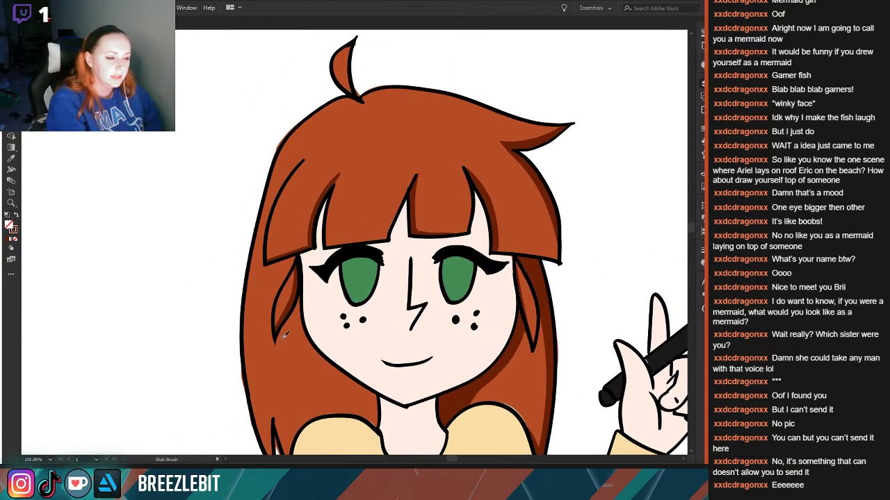
pyautogui.moveTo(389, 236); pyautogui.dragTo(327, 244)
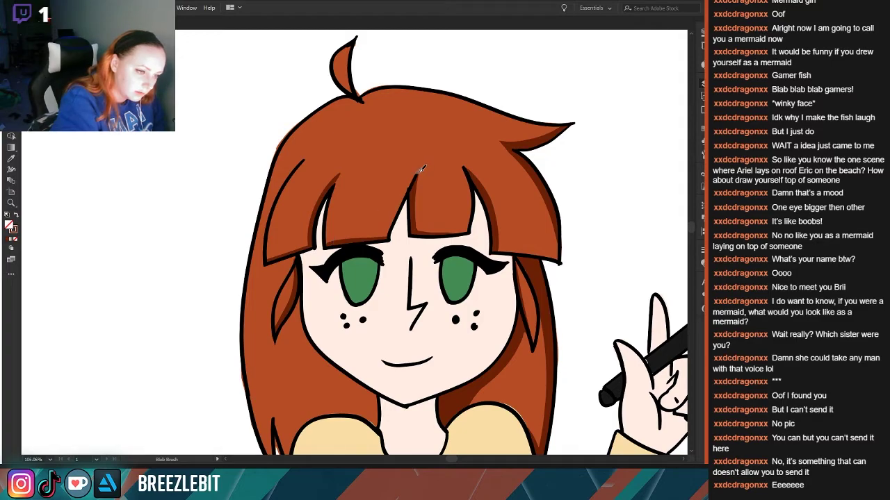
pyautogui.moveTo(343, 167); pyautogui.dragTo(328, 245)
# - Paint a dark shadow on the long hair along the controller-side cheek and jaw, undoing the last excess stroke
pyautogui.press('z')
pyautogui.scroll(-6, 253, 207)
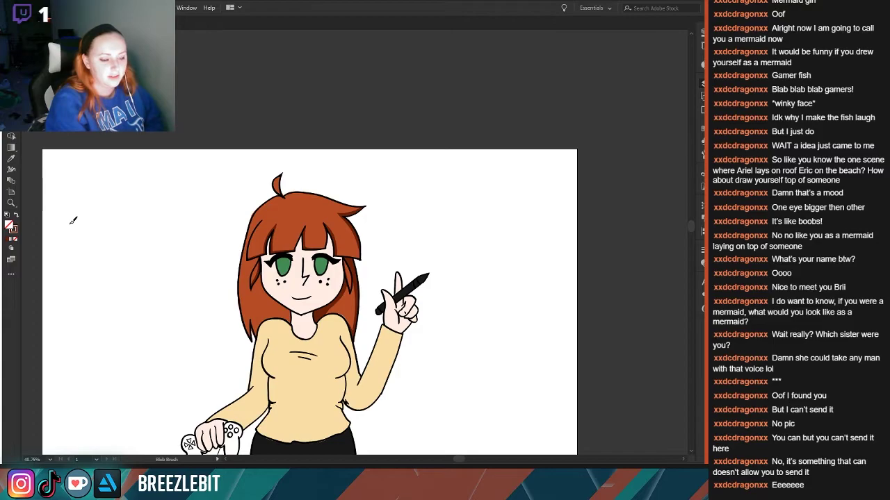
pyautogui.press('z')
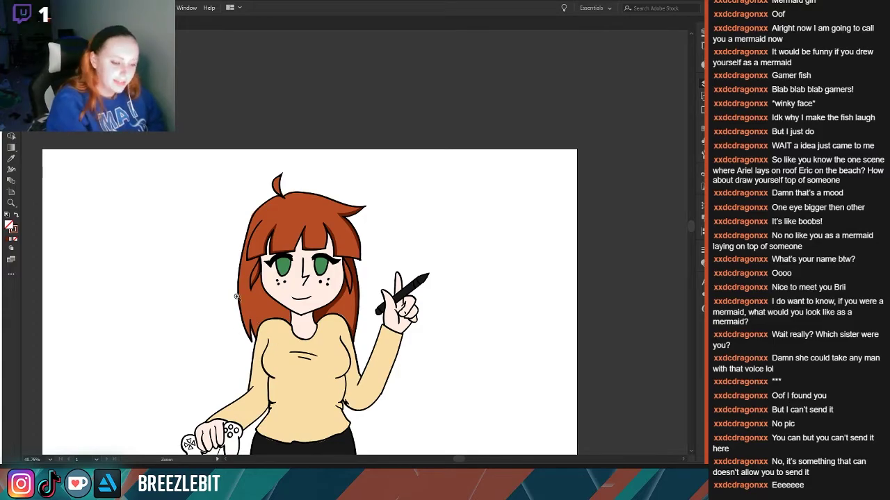
pyautogui.click(184, 285)
pyautogui.moveTo(400, 328)
pyautogui.mouseDown()
pyautogui.moveTo(402, 352)
pyautogui.moveTo(354, 290)
pyautogui.moveTo(343, 240)
pyautogui.moveTo(344, 278)
pyautogui.moveTo(403, 332)
pyautogui.mouseUp()
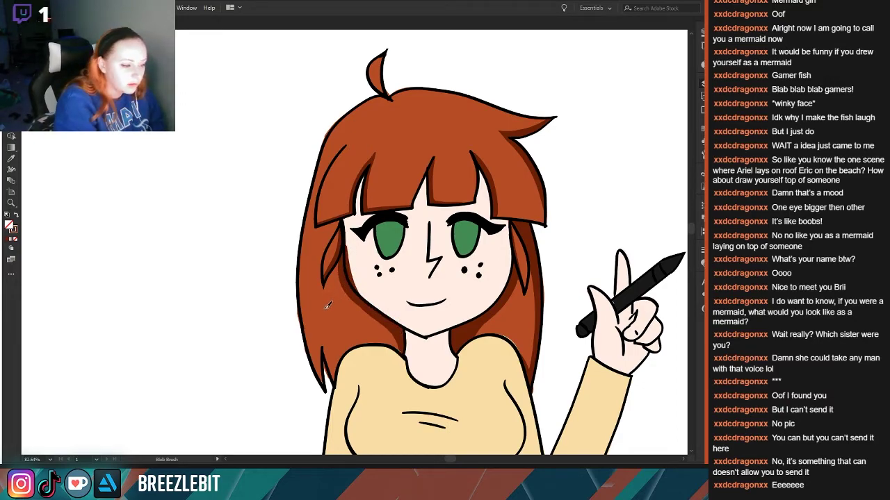
pyautogui.moveTo(325, 327); pyautogui.dragTo(279, 339)
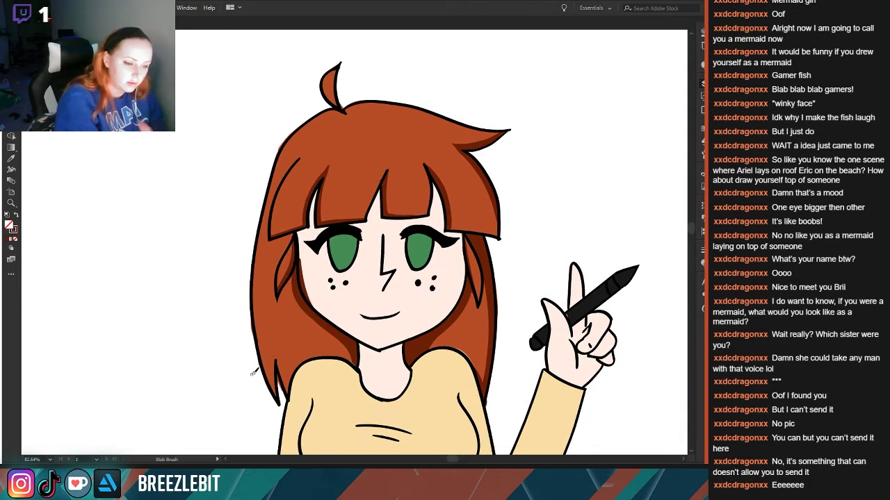
pyautogui.moveTo(302, 252); pyautogui.dragTo(319, 310)
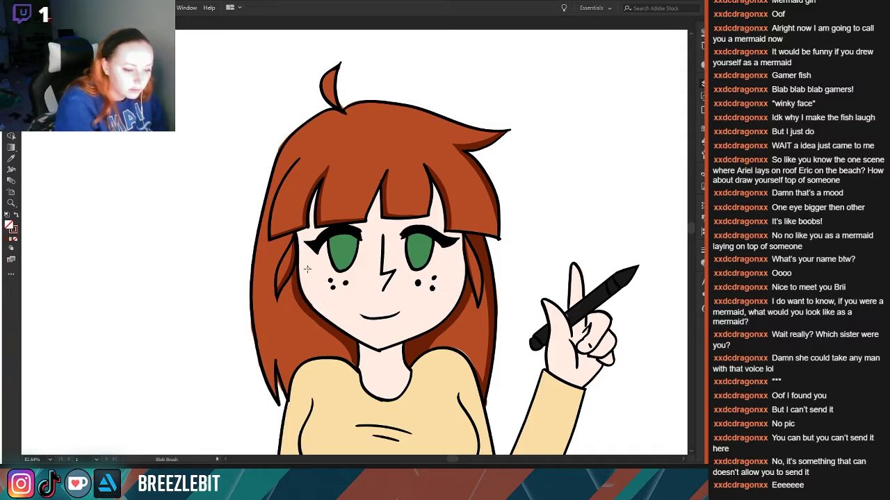
pyautogui.moveTo(302, 268)
pyautogui.mouseDown()
pyautogui.moveTo(320, 310)
pyautogui.moveTo(306, 341)
pyautogui.moveTo(303, 317)
pyautogui.moveTo(330, 300)
pyautogui.moveTo(370, 312)
pyautogui.moveTo(325, 297)
pyautogui.moveTo(300, 331)
pyautogui.mouseUp()
pyautogui.scroll(-3, 208, 264)
pyautogui.hotkey('ctrl', 'z')
# - Extend the shadow along the controller-side shoulder and fill the hair between the cheek, neck and shoulder with it
pyautogui.moveTo(370, 307)
pyautogui.mouseDown()
pyautogui.moveTo(345, 294)
pyautogui.moveTo(308, 310)
pyautogui.mouseUp()
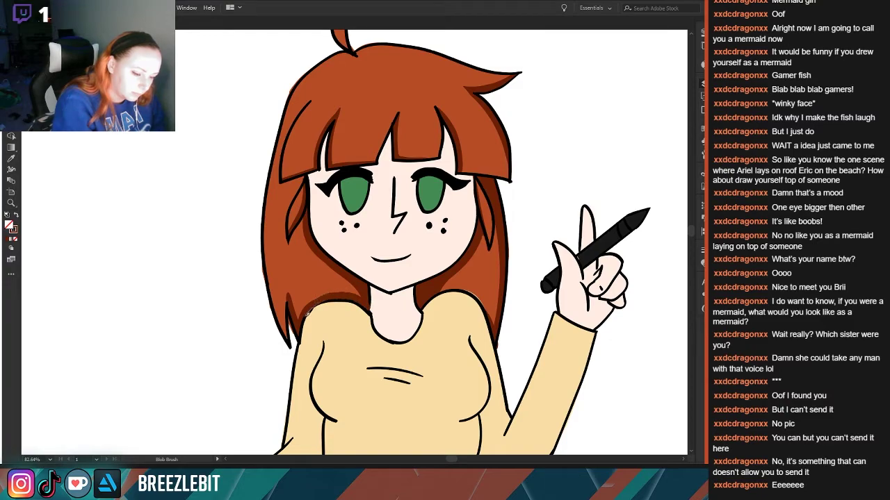
pyautogui.moveTo(364, 308)
pyautogui.mouseDown()
pyautogui.moveTo(333, 262)
pyautogui.moveTo(337, 297)
pyautogui.moveTo(326, 254)
pyautogui.mouseUp()
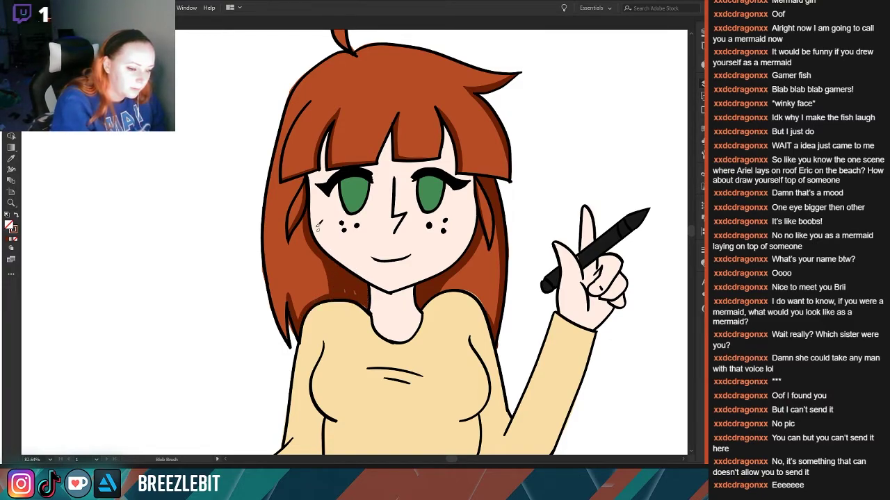
pyautogui.moveTo(310, 223)
pyautogui.mouseDown()
pyautogui.moveTo(319, 310)
pyautogui.moveTo(313, 246)
pyautogui.moveTo(333, 297)
pyautogui.moveTo(329, 271)
pyautogui.moveTo(362, 292)
pyautogui.moveTo(367, 319)
pyautogui.mouseUp()
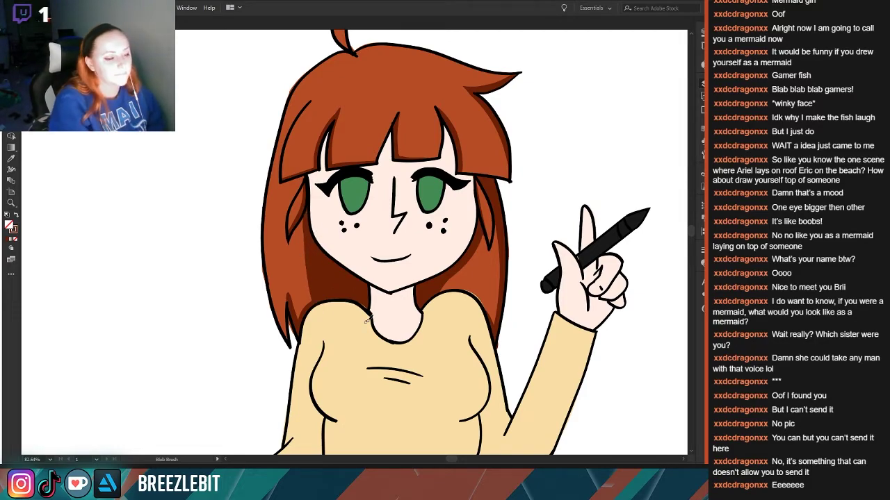
# - Widen the dark hair shadow between the pen-side cheek, neck and shoulder, and view the whole illustration
pyautogui.press('z')
pyautogui.moveTo(229, 298)
pyautogui.mouseDown()
pyautogui.moveTo(108, 284)
pyautogui.moveTo(185, 308)
pyautogui.mouseUp()
pyautogui.hotkey('shift', 'b')
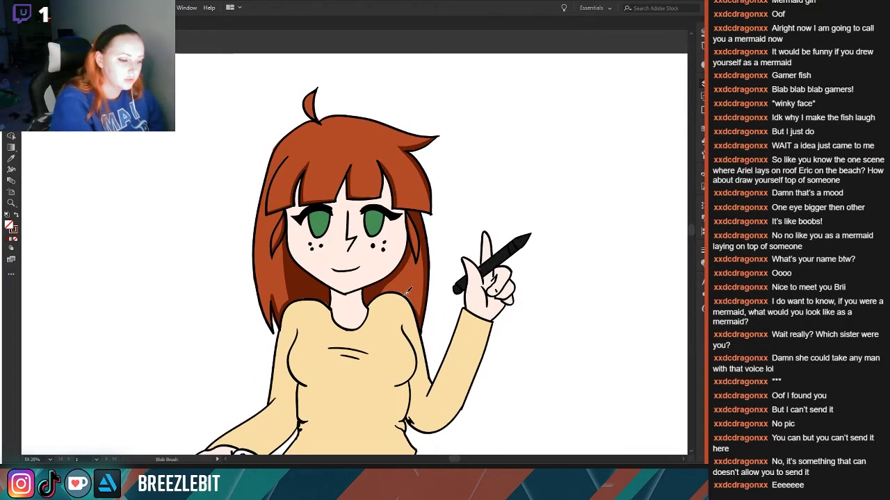
pyautogui.moveTo(410, 247)
pyautogui.mouseDown()
pyautogui.moveTo(411, 295)
pyautogui.moveTo(403, 255)
pyautogui.moveTo(405, 279)
pyautogui.moveTo(373, 287)
pyautogui.mouseUp()
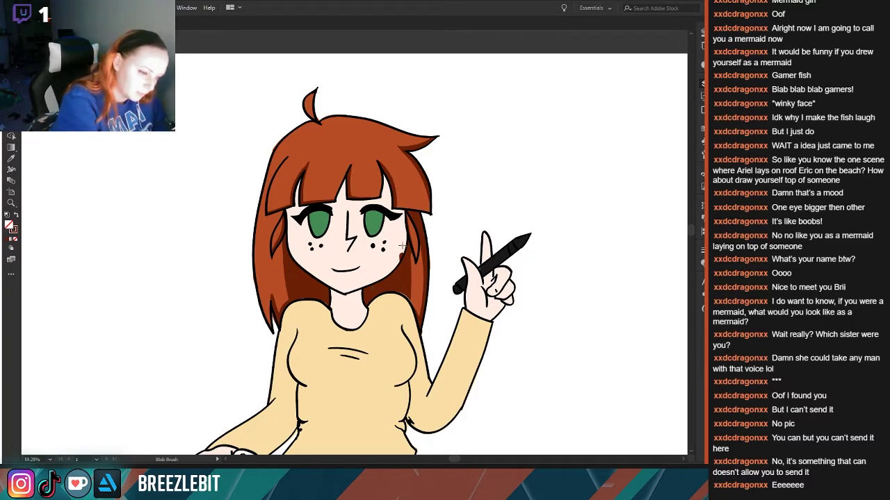
pyautogui.moveTo(386, 271); pyautogui.dragTo(401, 254)
pyautogui.press('z')
pyautogui.moveTo(205, 296); pyautogui.dragTo(80, 278)
pyautogui.hotkey('shift', 'b')
pyautogui.moveTo(179, 297); pyautogui.dragTo(79, 292)
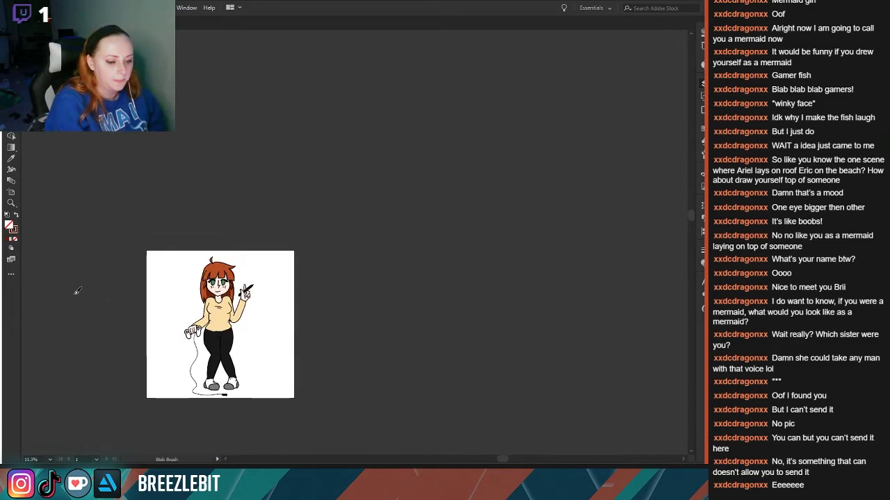
# - Refine the pen-side hair shadow along the outer edge near the shoulder and along the cheek down to the neck
pyautogui.press('z')
pyautogui.moveTo(200, 303); pyautogui.dragTo(367, 374)
pyautogui.moveTo(157, 267)
pyautogui.mouseDown()
pyautogui.moveTo(257, 326)
pyautogui.moveTo(275, 327)
pyautogui.mouseUp()
pyautogui.hotkey('shift', 'b')
pyautogui.moveTo(513, 280); pyautogui.dragTo(527, 344)
pyautogui.moveTo(513, 266)
pyautogui.mouseDown()
pyautogui.moveTo(527, 355)
pyautogui.moveTo(529, 333)
pyautogui.mouseUp()
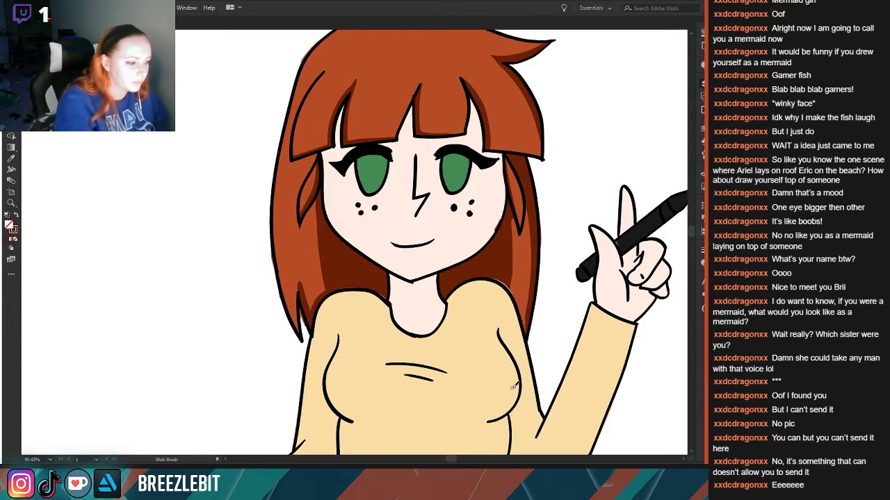
pyautogui.moveTo(499, 206)
pyautogui.mouseDown()
pyautogui.moveTo(488, 236)
pyautogui.moveTo(437, 266)
pyautogui.mouseUp()
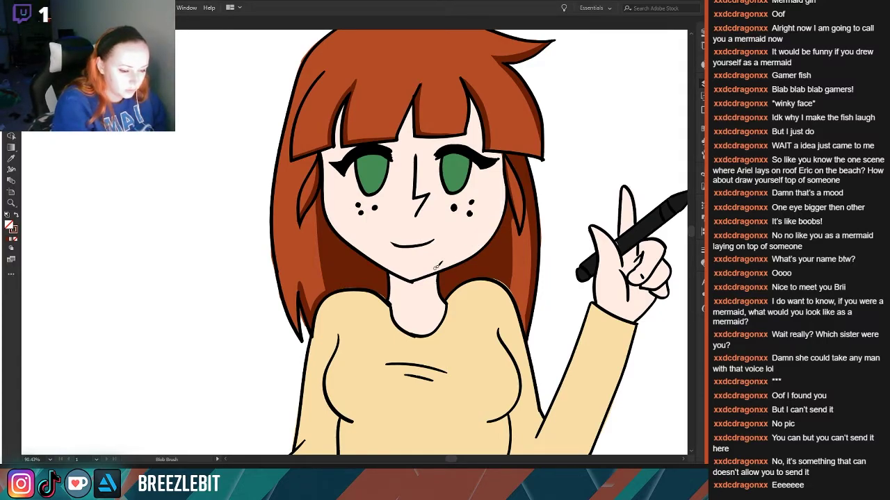
# - Tidy the shadow edges on the controller-side long hair, around the cheek strand and the pointed tip beside the shoulder
pyautogui.moveTo(317, 267)
pyautogui.mouseDown()
pyautogui.moveTo(328, 309)
pyautogui.moveTo(324, 296)
pyautogui.mouseUp()
pyautogui.moveTo(315, 200)
pyautogui.mouseDown()
pyautogui.moveTo(333, 310)
pyautogui.moveTo(313, 249)
pyautogui.moveTo(318, 280)
pyautogui.moveTo(314, 215)
pyautogui.mouseUp()
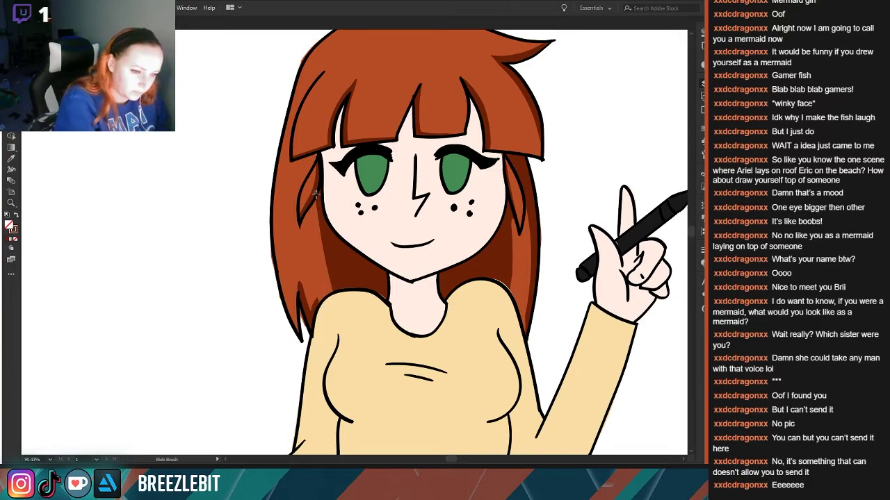
pyautogui.moveTo(310, 281); pyautogui.dragTo(321, 338)
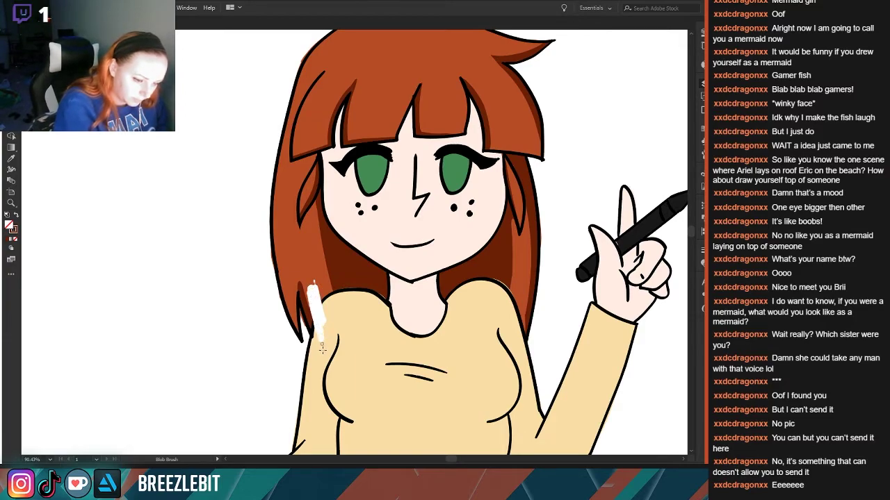
pyautogui.moveTo(301, 282); pyautogui.dragTo(303, 333)
# - Paint a dark shadow down the outer controller-side long hair, starting behind the fringe and following the outline
pyautogui.moveTo(238, 278); pyautogui.dragTo(153, 267)
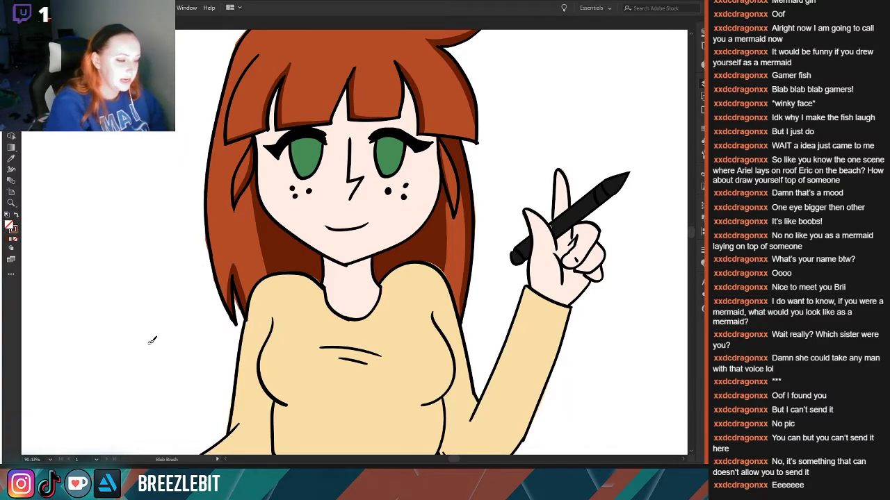
pyautogui.press('space')
pyautogui.moveTo(202, 226); pyautogui.dragTo(247, 362)
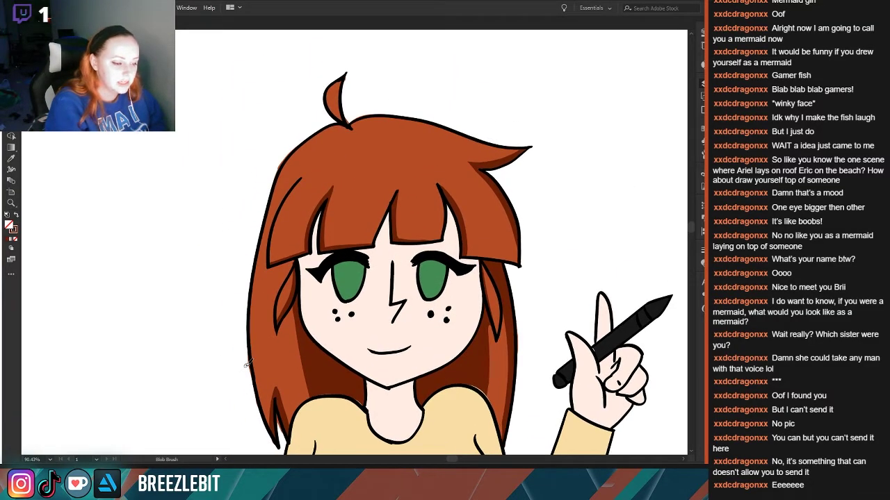
pyautogui.moveTo(222, 254); pyautogui.dragTo(229, 296)
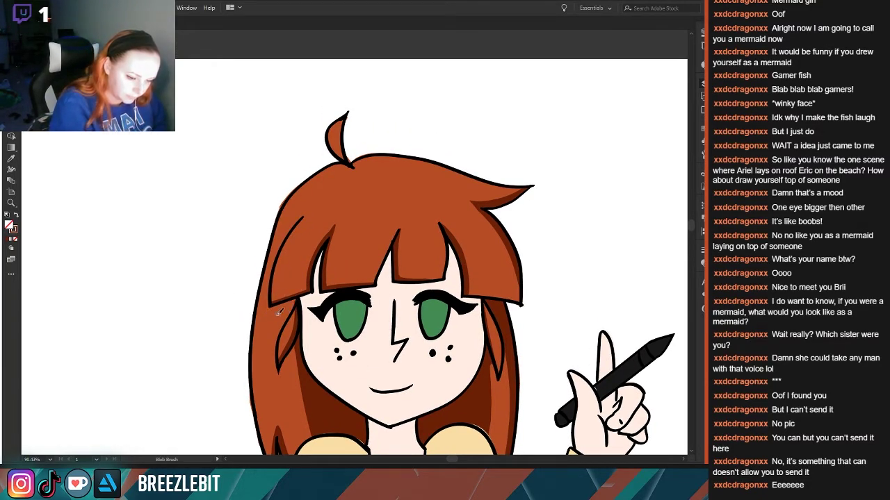
pyautogui.moveTo(245, 311); pyautogui.dragTo(224, 339)
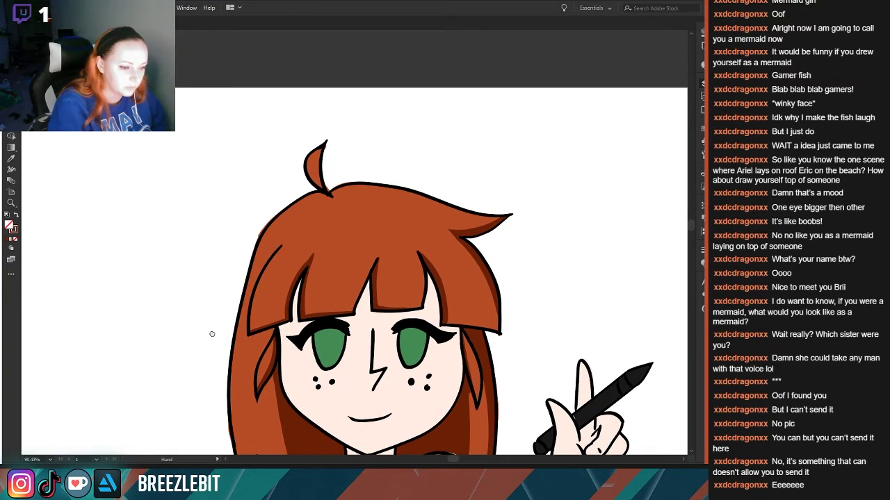
pyautogui.moveTo(276, 250)
pyautogui.mouseDown()
pyautogui.moveTo(254, 288)
pyautogui.moveTo(246, 335)
pyautogui.moveTo(256, 270)
pyautogui.moveTo(249, 287)
pyautogui.moveTo(235, 419)
pyautogui.mouseUp()
pyautogui.moveTo(171, 314); pyautogui.dragTo(202, 189)
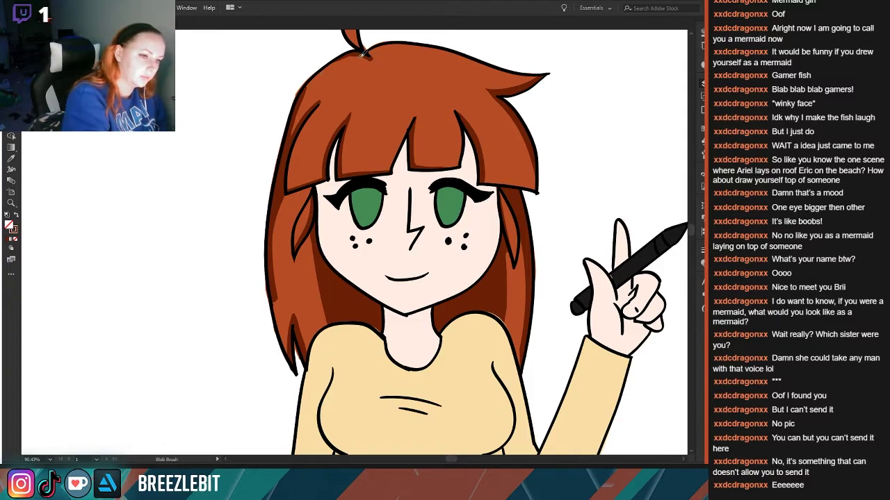
# - Paint a short curved shadow on the crown around the base of the hair tuft, undoing the excess stroke
pyautogui.moveTo(372, 51); pyautogui.dragTo(429, 50)
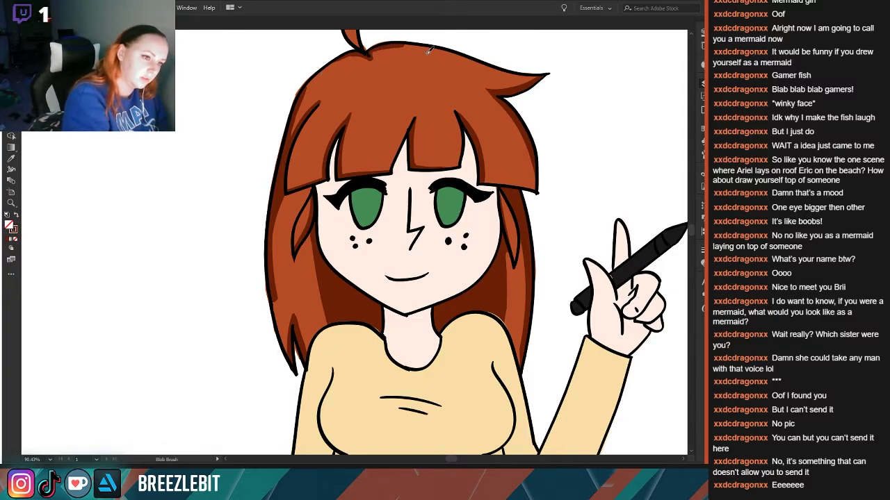
pyautogui.moveTo(372, 55); pyautogui.dragTo(428, 48)
pyautogui.moveTo(376, 91)
pyautogui.mouseDown()
pyautogui.moveTo(318, 200)
pyautogui.moveTo(274, 207)
pyautogui.mouseUp()
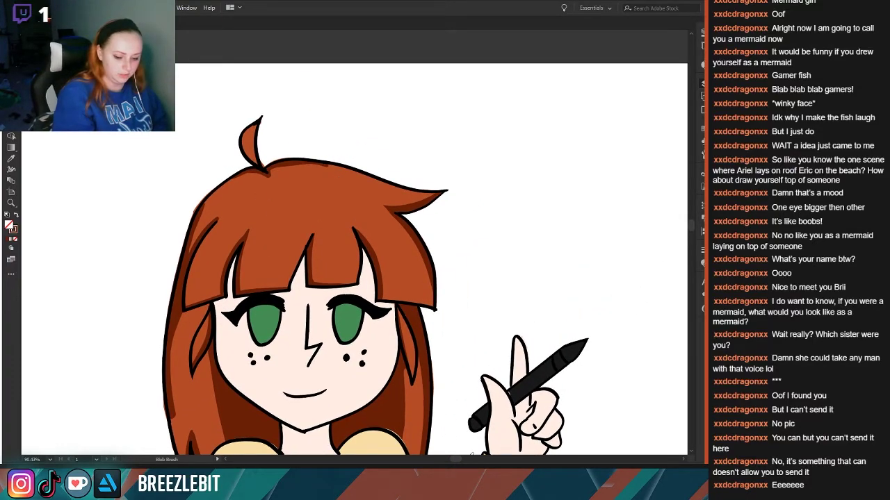
pyautogui.moveTo(339, 172)
pyautogui.mouseDown()
pyautogui.moveTo(295, 172)
pyautogui.moveTo(351, 169)
pyautogui.mouseUp()
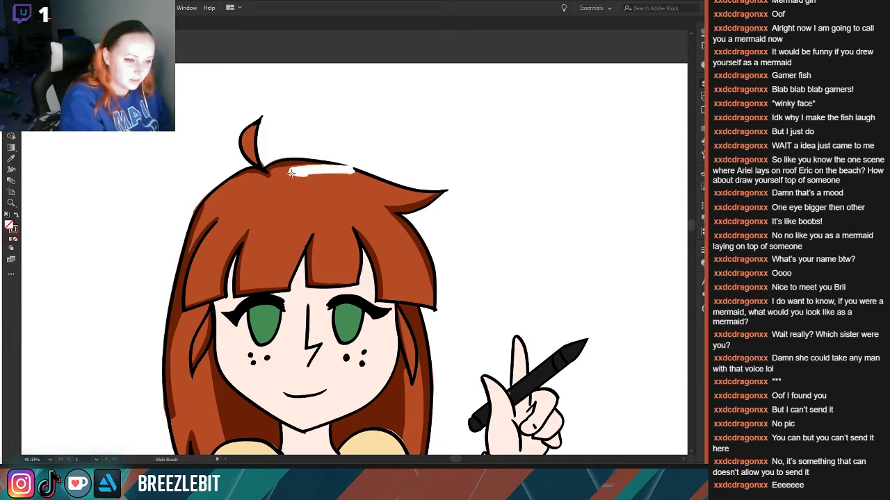
pyautogui.hotkey('ctrl', 'z')
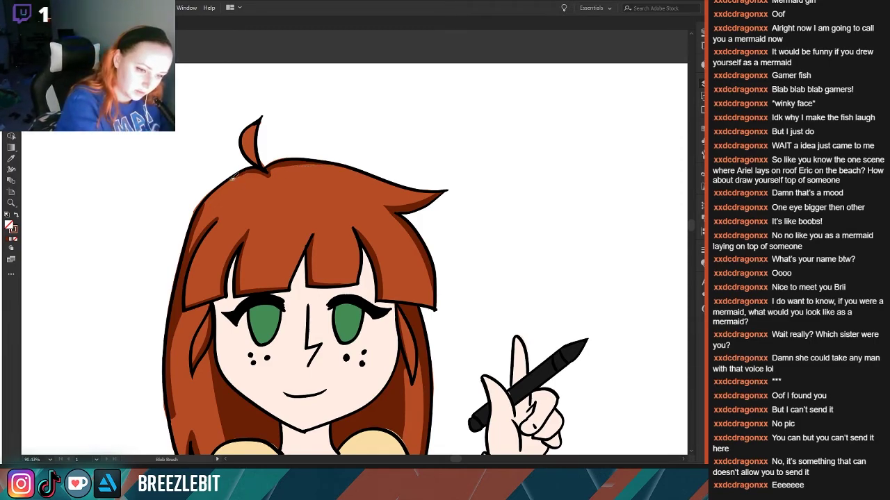
pyautogui.moveTo(269, 174)
pyautogui.mouseDown()
pyautogui.moveTo(257, 178)
pyautogui.moveTo(306, 165)
pyautogui.mouseUp()
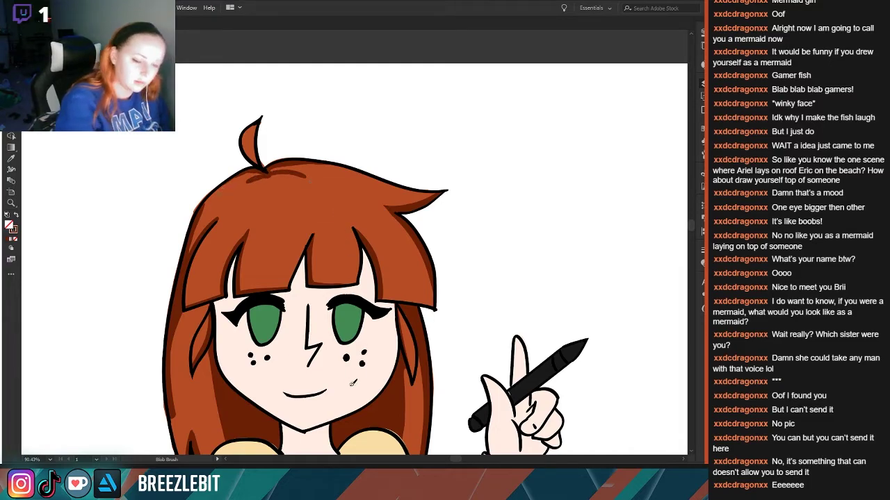
# - Examine the hair shading up close and across the whole illustration, with the line art hidden and shown again
pyautogui.press('z')
pyautogui.moveTo(220, 251); pyautogui.dragTo(30, 196)
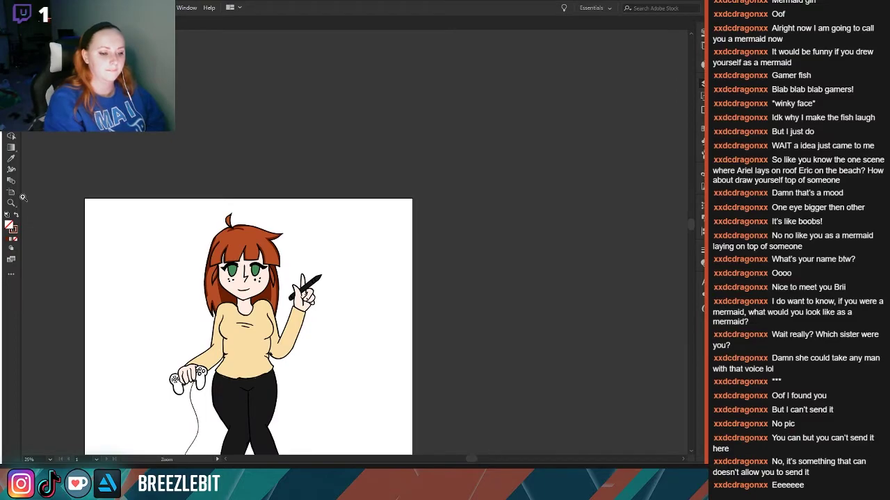
pyautogui.moveTo(84, 246); pyautogui.dragTo(246, 300)
pyautogui.hotkey('shift', 'b')
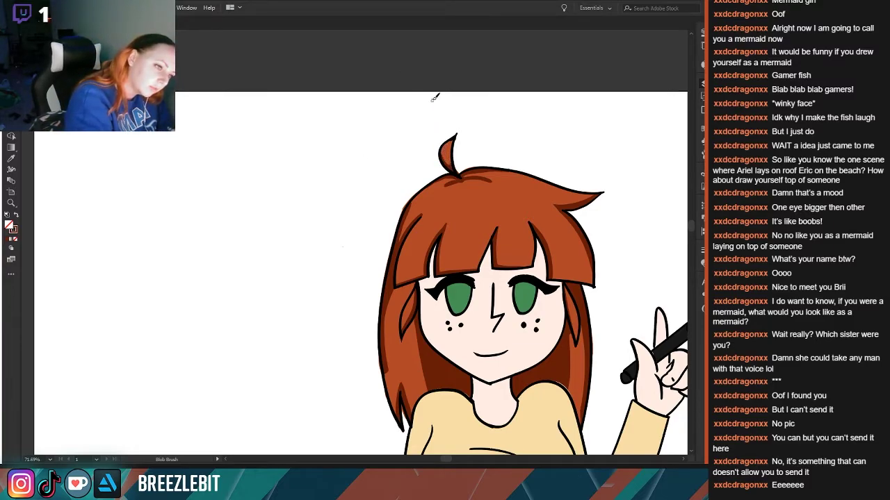
pyautogui.click(587, 106)
pyautogui.moveTo(321, 222); pyautogui.dragTo(261, 200)
pyautogui.moveTo(237, 256); pyautogui.dragTo(89, 207)
pyautogui.moveTo(160, 344); pyautogui.dragTo(177, 254)
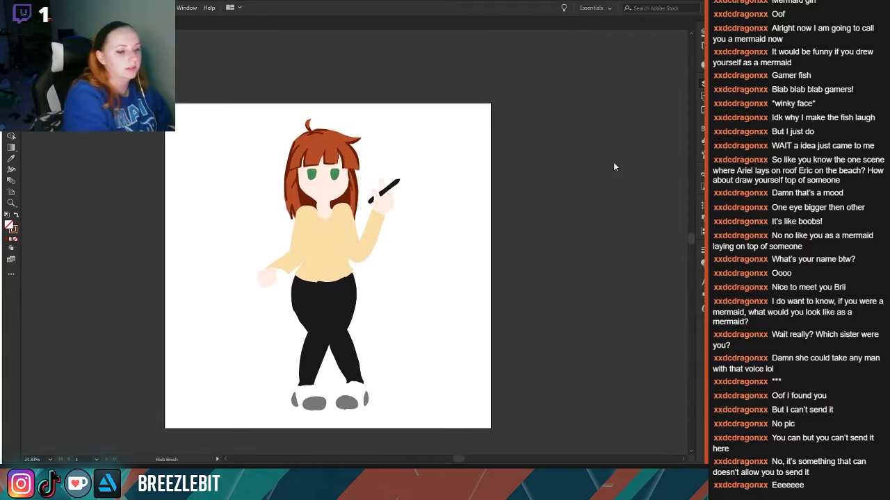
pyautogui.hotkey('ctrl', 'alt', '3')
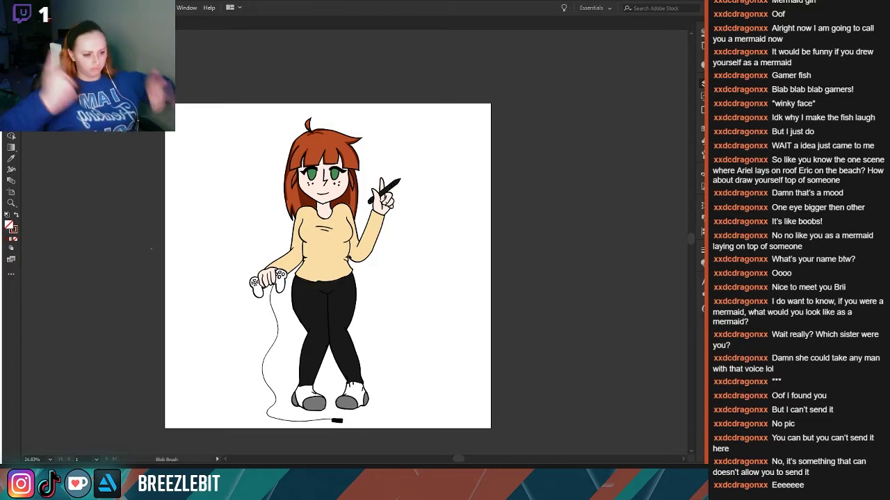
# - Refine the dark shadow along the outer edge of the controller-side long hair down towards its tip
pyautogui.moveTo(261, 249)
pyautogui.mouseDown()
pyautogui.moveTo(272, 178)
pyautogui.moveTo(296, 167)
pyautogui.moveTo(322, 329)
pyautogui.mouseUp()
pyautogui.moveTo(360, 221); pyautogui.dragTo(354, 317)
pyautogui.moveTo(348, 282)
pyautogui.mouseDown()
pyautogui.moveTo(348, 302)
pyautogui.moveTo(343, 264)
pyautogui.mouseUp()
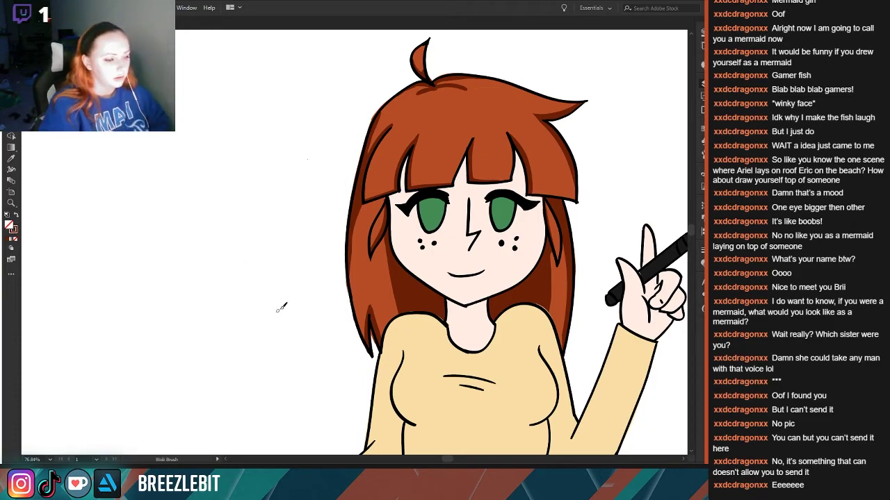
pyautogui.moveTo(357, 209)
pyautogui.mouseDown()
pyautogui.moveTo(353, 301)
pyautogui.moveTo(362, 324)
pyautogui.mouseUp()
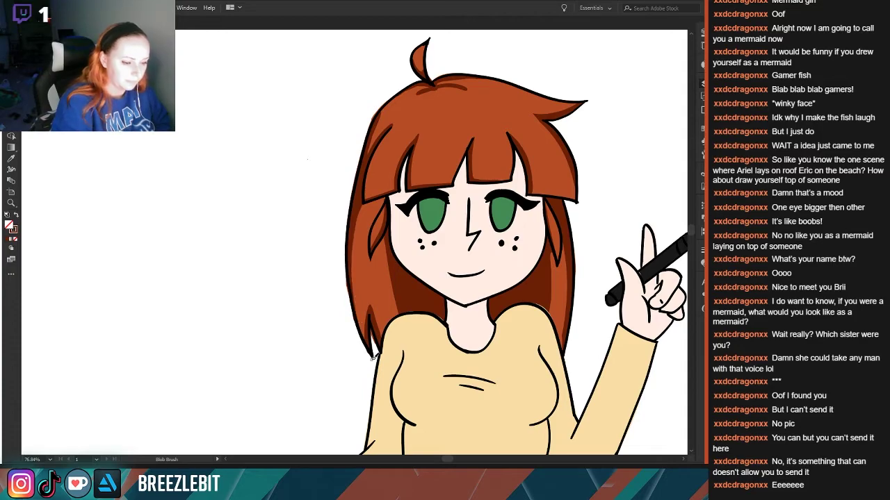
pyautogui.scroll(-5, 133, 272)
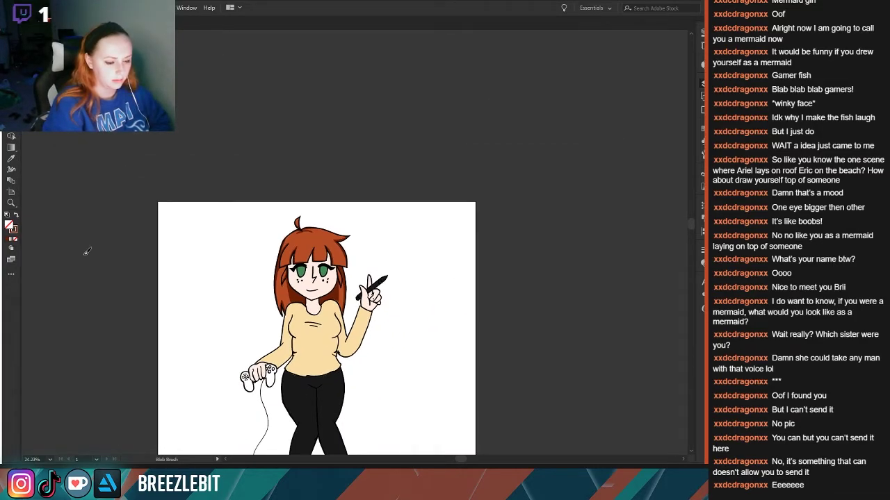
pyautogui.moveTo(227, 350); pyautogui.dragTo(237, 269)
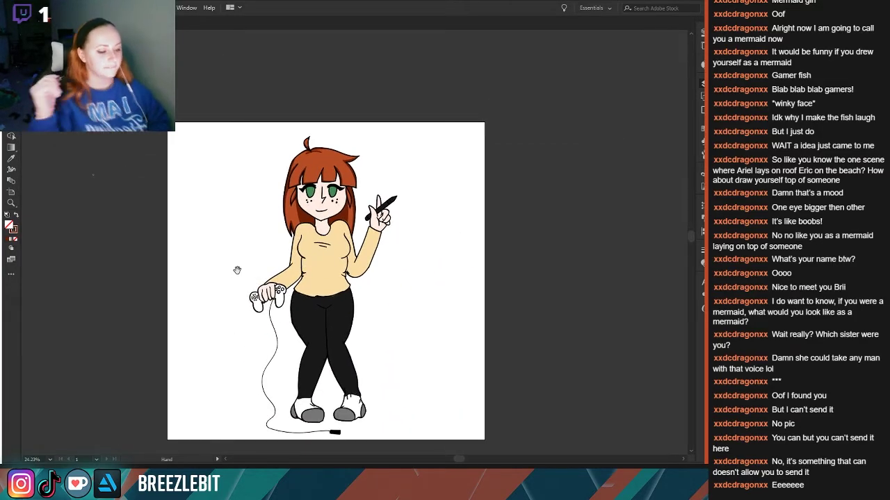
# - Clean up the edge between the hair tuft and the top of the head, and check it on the wider illustration
pyautogui.press('v')
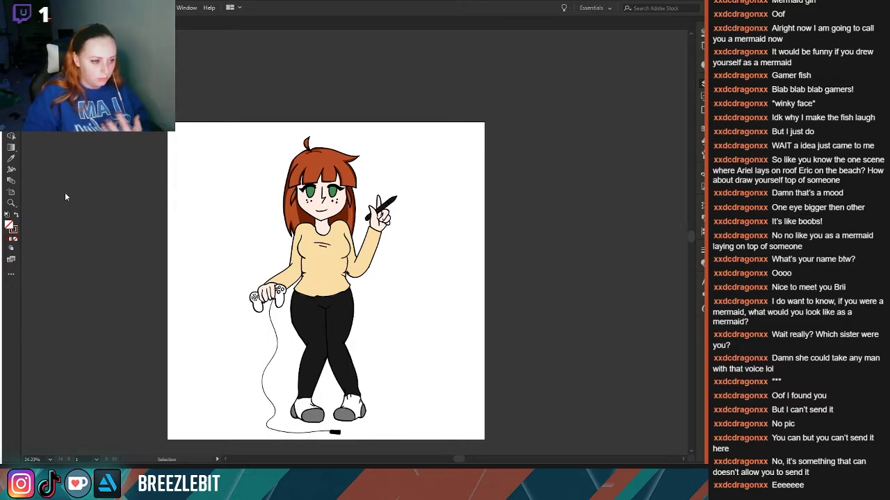
pyautogui.hotkey('shift', 'b')
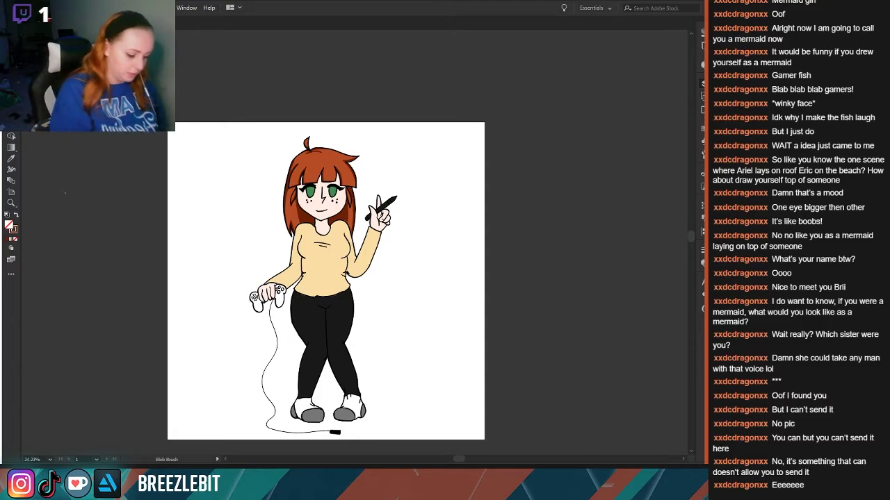
pyautogui.moveTo(286, 259); pyautogui.dragTo(347, 260)
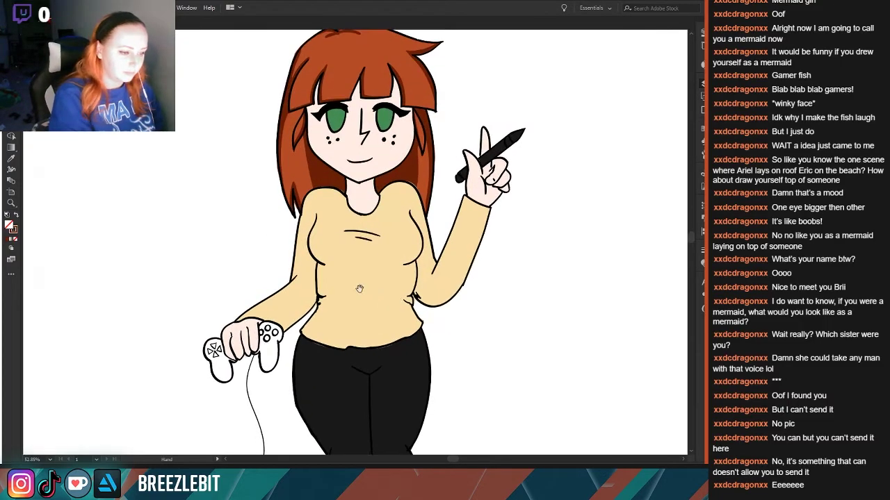
pyautogui.moveTo(269, 273)
pyautogui.mouseDown()
pyautogui.moveTo(279, 385)
pyautogui.moveTo(323, 393)
pyautogui.mouseUp()
pyautogui.scroll(2, 278, 385)
pyautogui.scroll(3, 292, 376)
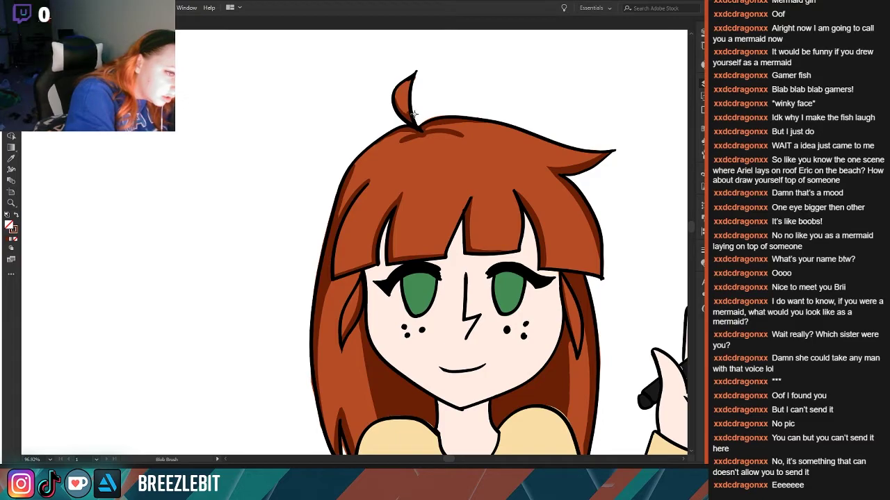
pyautogui.moveTo(413, 107)
pyautogui.mouseDown()
pyautogui.moveTo(417, 122)
pyautogui.moveTo(460, 111)
pyautogui.mouseUp()
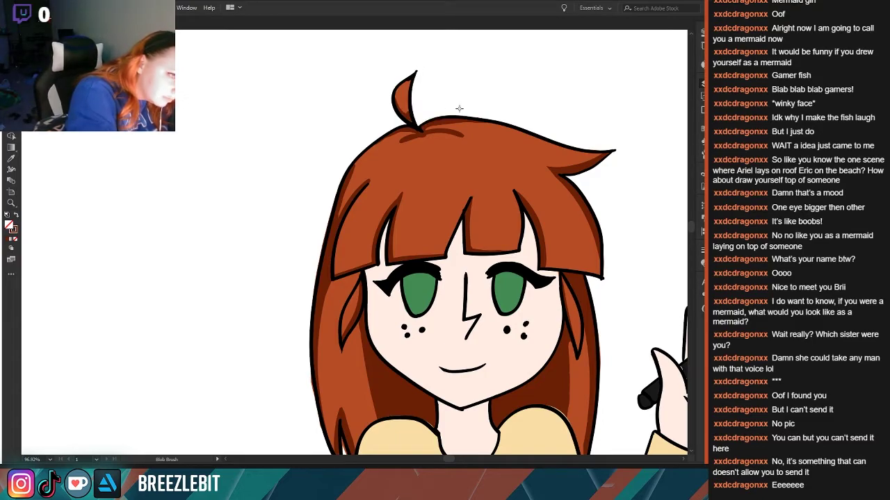
pyautogui.scroll(-6, 275, 260)
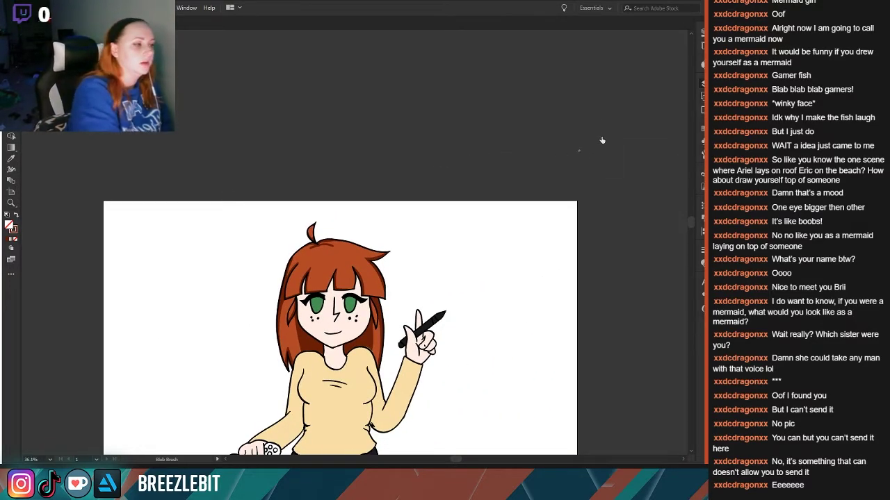
pyautogui.moveTo(211, 335); pyautogui.dragTo(230, 223)
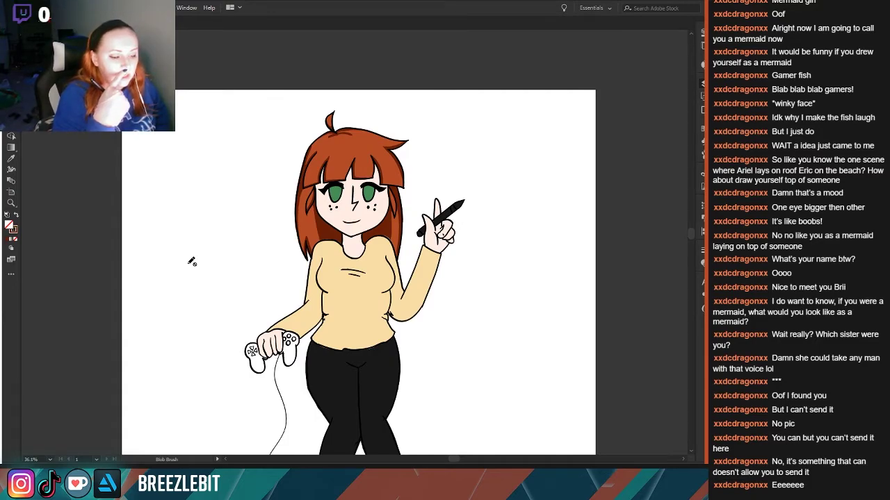
# - Sample the skin colour from the neck and choose a darker pinkish shade of it for the Blob Brush
pyautogui.moveTo(324, 252); pyautogui.dragTo(357, 384)
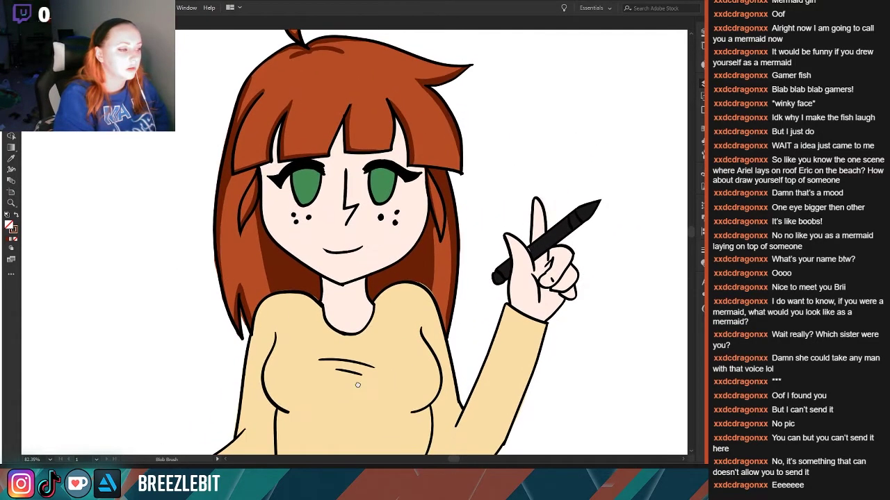
pyautogui.press('space')
pyautogui.scroll(-3, 509, 191)
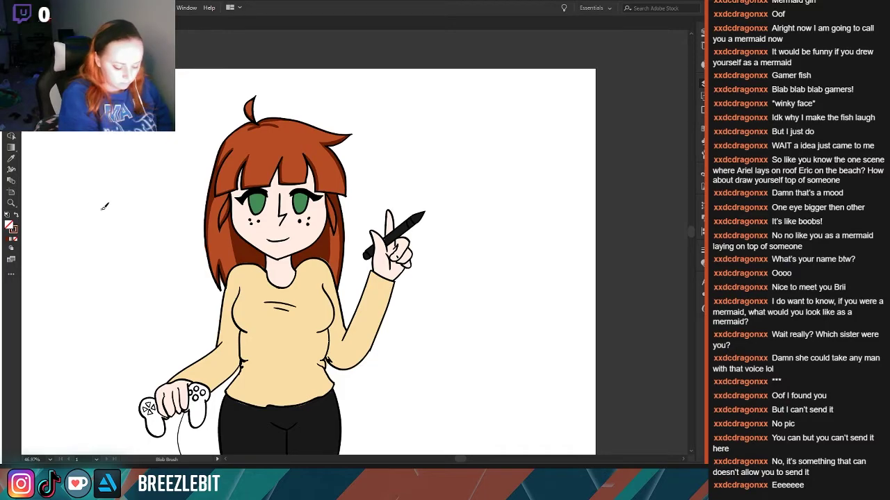
pyautogui.press('i')
pyautogui.click(274, 267)
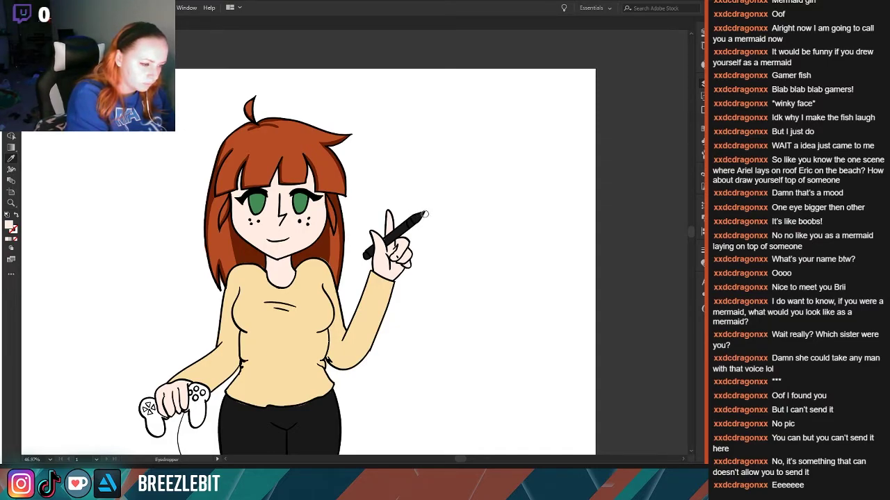
pyautogui.click(608, 208)
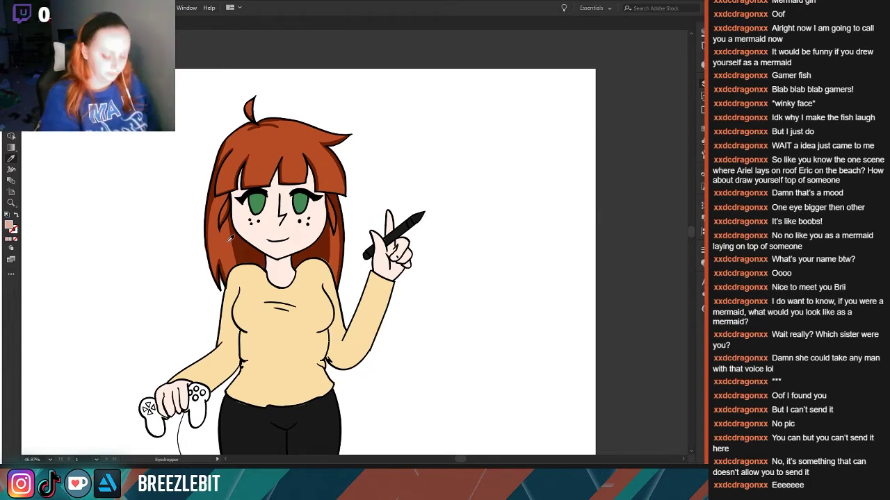
pyautogui.hotkey('shift', 'b')
# - Try the darker skin shade with a stroke along the controller-side cheek and another across the face, undoing both
pyautogui.moveTo(235, 192); pyautogui.dragTo(271, 255)
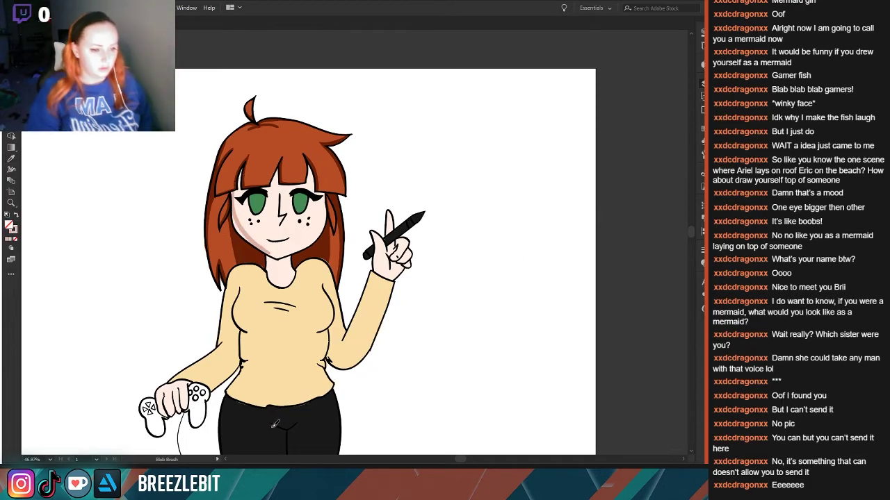
pyautogui.hotkey('ctrl', 'z')
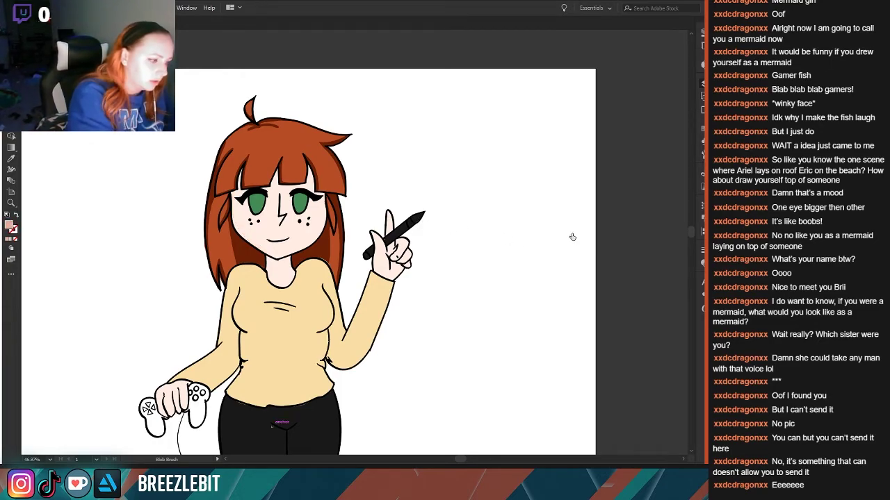
pyautogui.press('x')
pyautogui.moveTo(253, 221); pyautogui.dragTo(296, 270)
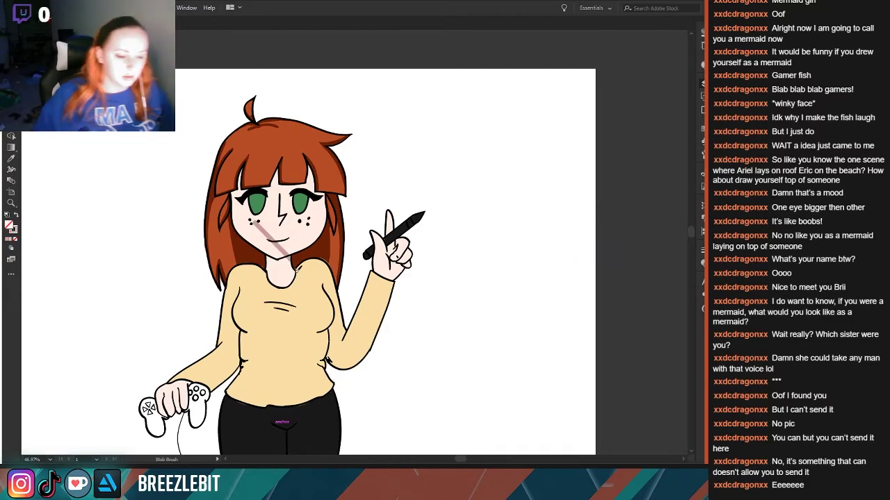
pyautogui.hotkey('ctrl', 'z')
pyautogui.moveTo(277, 297)
pyautogui.mouseDown()
pyautogui.moveTo(333, 328)
pyautogui.moveTo(277, 299)
pyautogui.mouseUp()
pyautogui.scroll(3, 276, 299)
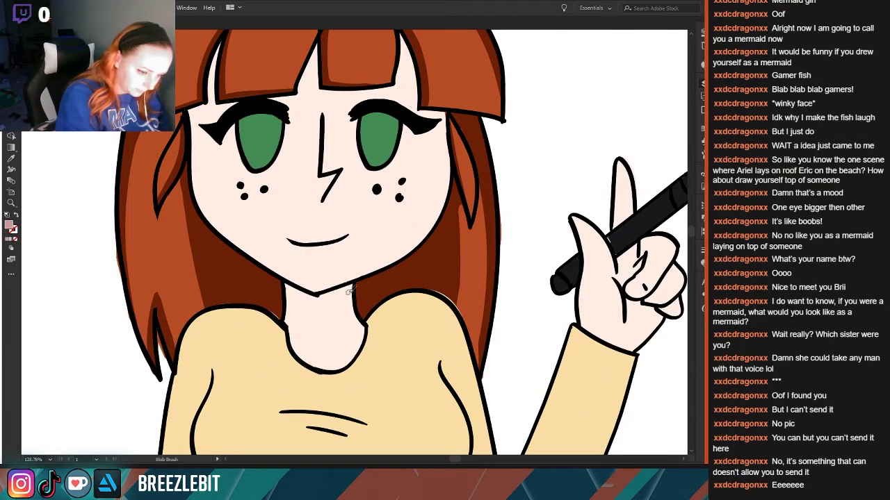
# - Paint the darker skin shadow on the neck under the chin, down the pen-side edge and along the controller-side neckline
pyautogui.moveTo(355, 282)
pyautogui.mouseDown()
pyautogui.moveTo(320, 298)
pyautogui.moveTo(286, 282)
pyautogui.mouseUp()
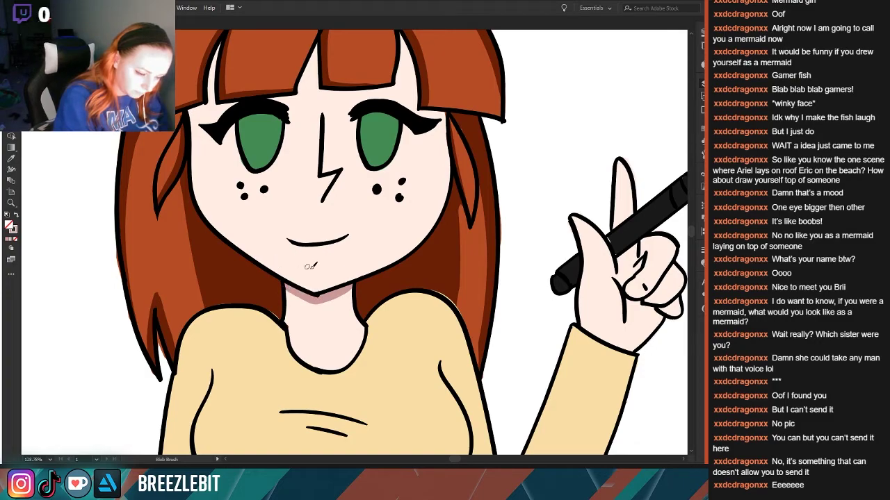
pyautogui.moveTo(353, 282)
pyautogui.mouseDown()
pyautogui.moveTo(366, 324)
pyautogui.moveTo(357, 356)
pyautogui.mouseUp()
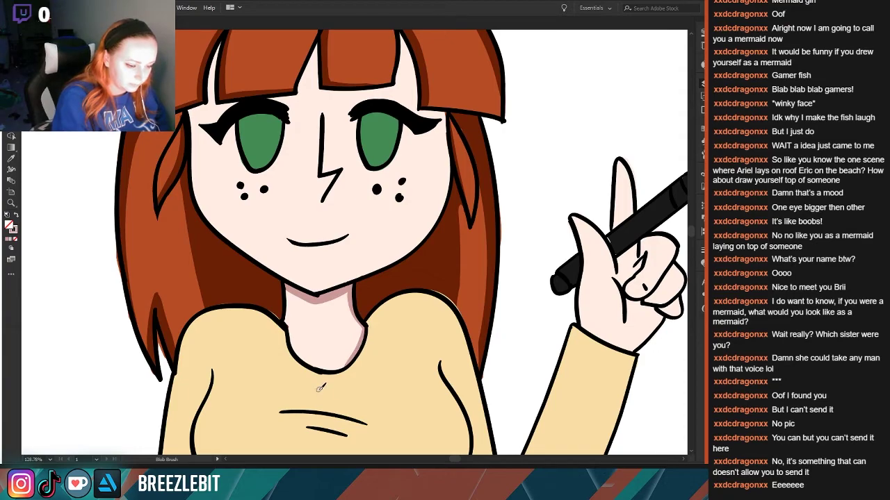
pyautogui.moveTo(285, 320)
pyautogui.mouseDown()
pyautogui.moveTo(292, 344)
pyautogui.moveTo(316, 369)
pyautogui.moveTo(339, 373)
pyautogui.mouseUp()
pyautogui.press('space')
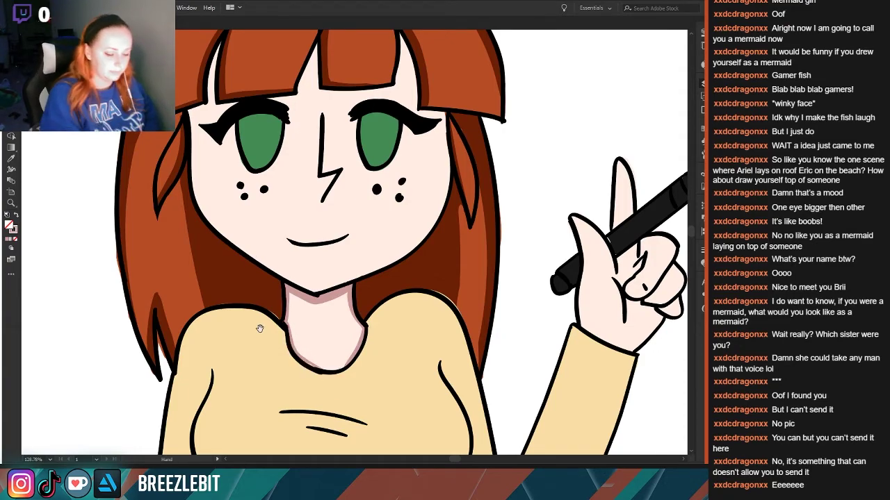
pyautogui.keyDown('alt'); pyautogui.scroll(-6, 227, 361); pyautogui.keyUp('alt')
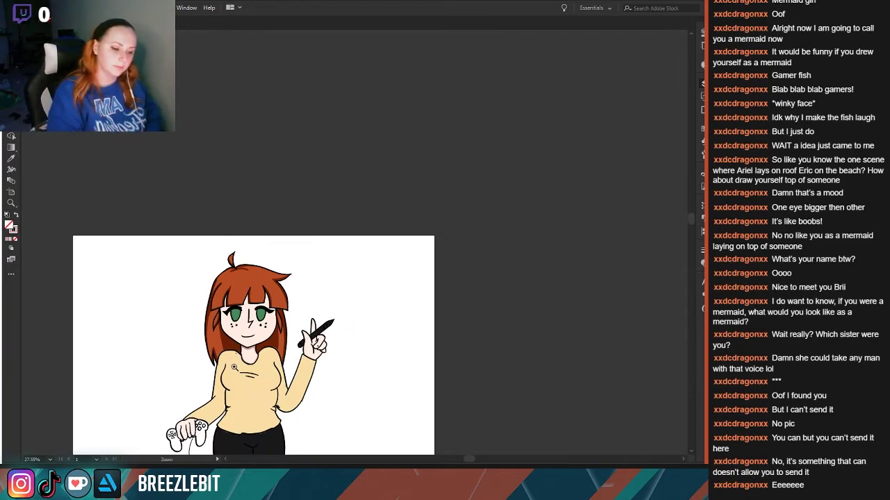
pyautogui.keyDown('alt'); pyautogui.scroll(4, 229, 363); pyautogui.keyUp('alt')
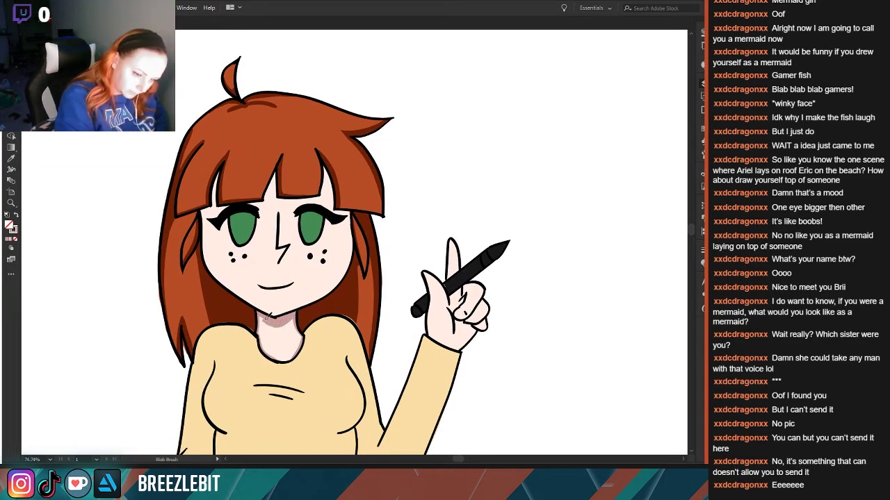
pyautogui.keyDown('alt'); pyautogui.scroll(-5, 176, 266); pyautogui.keyUp('alt')
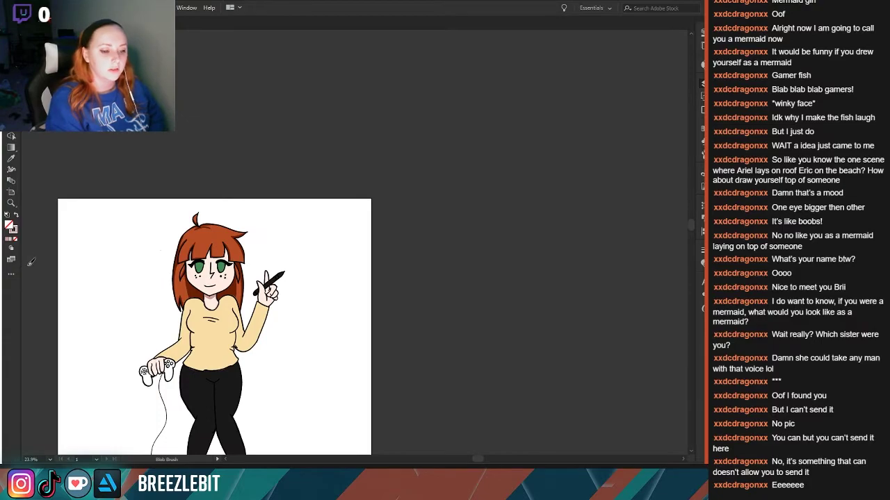
# - Add the darker skin shadow alongside the nose line and beneath the tip of the nose
pyautogui.keyDown('alt'); pyautogui.scroll(5, 157, 302); pyautogui.keyUp('alt')
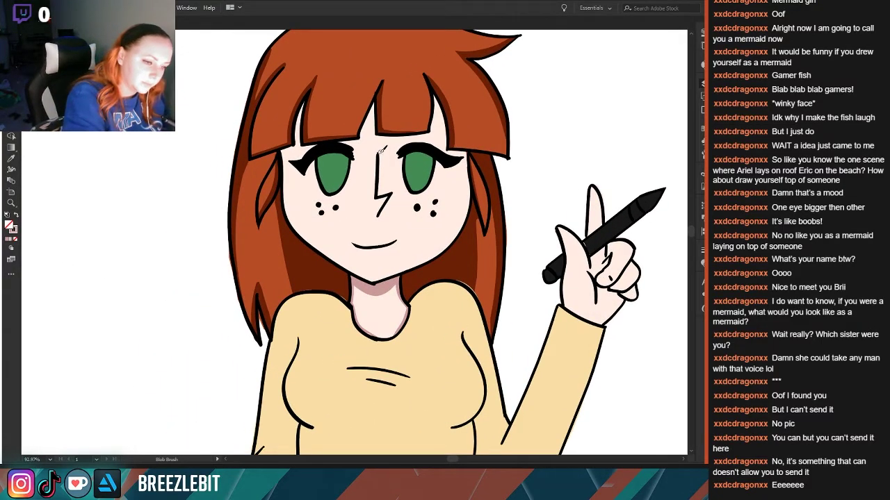
pyautogui.moveTo(381, 149); pyautogui.dragTo(377, 195)
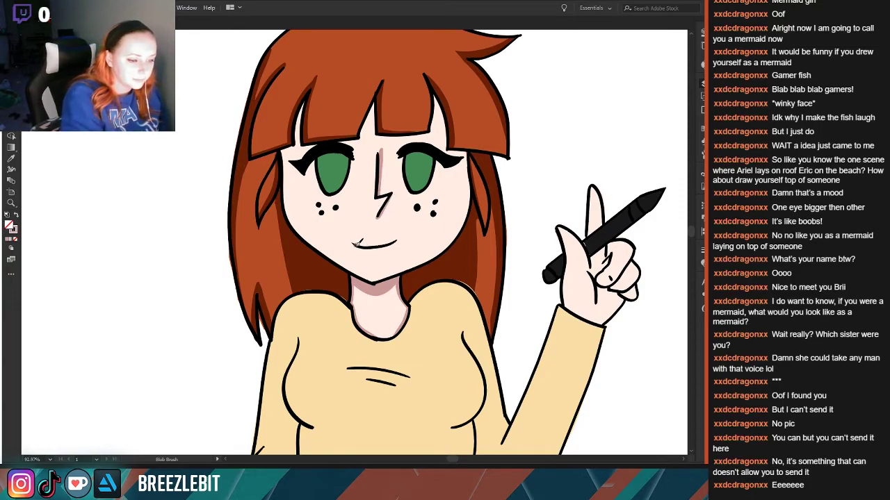
pyautogui.moveTo(359, 244)
pyautogui.mouseDown()
pyautogui.moveTo(391, 243)
pyautogui.moveTo(28, 219)
pyautogui.mouseUp()
pyautogui.hotkey('ctrl', 'space')
pyautogui.moveTo(293, 242); pyautogui.dragTo(528, 299)
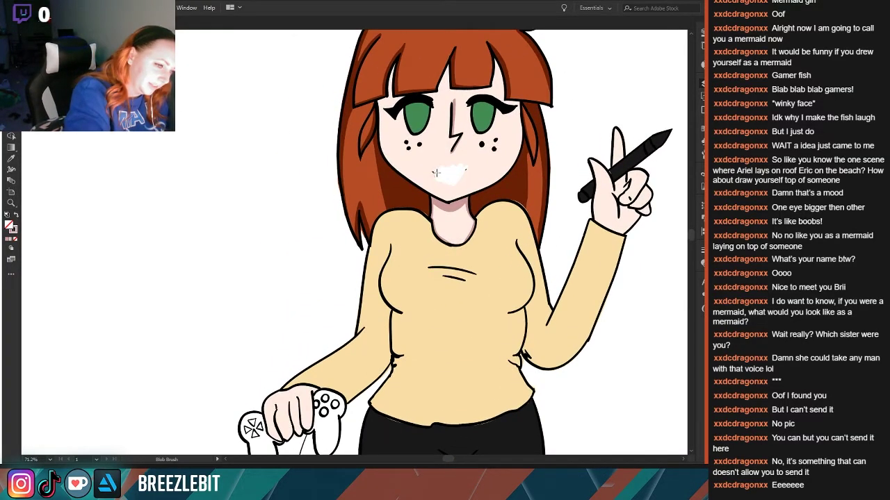
pyautogui.moveTo(315, 357); pyautogui.dragTo(238, 468)
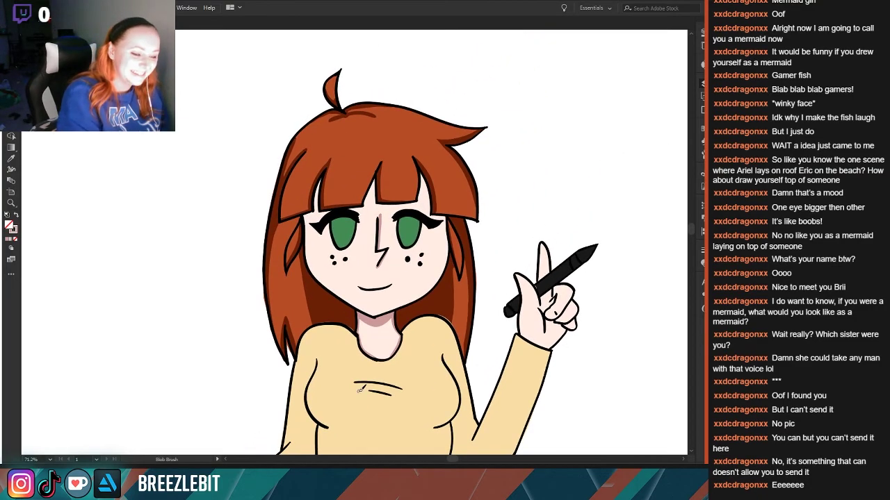
# - Shade both sides of the face with the darker skin colour, following the cheeks and jaw down to the chin
pyautogui.moveTo(449, 217)
pyautogui.mouseDown()
pyautogui.moveTo(446, 263)
pyautogui.moveTo(429, 288)
pyautogui.moveTo(376, 318)
pyautogui.mouseUp()
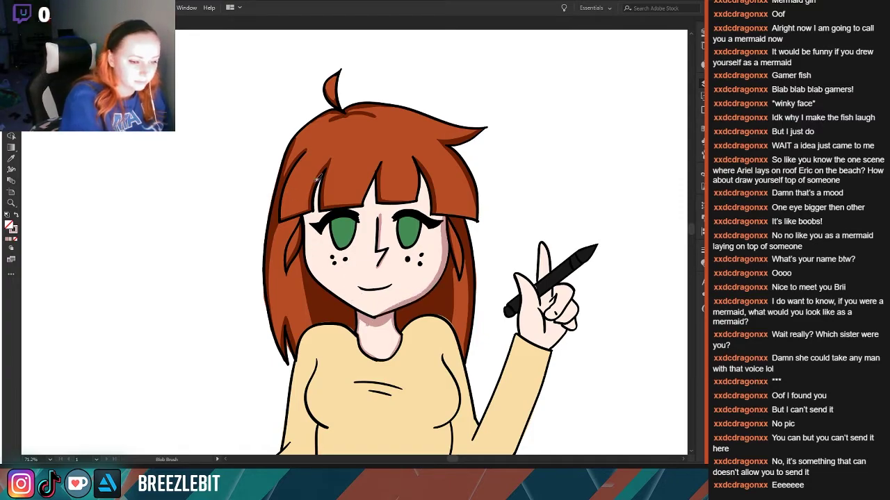
pyautogui.moveTo(322, 173)
pyautogui.mouseDown()
pyautogui.moveTo(317, 212)
pyautogui.moveTo(306, 215)
pyautogui.moveTo(311, 262)
pyautogui.moveTo(378, 318)
pyautogui.mouseUp()
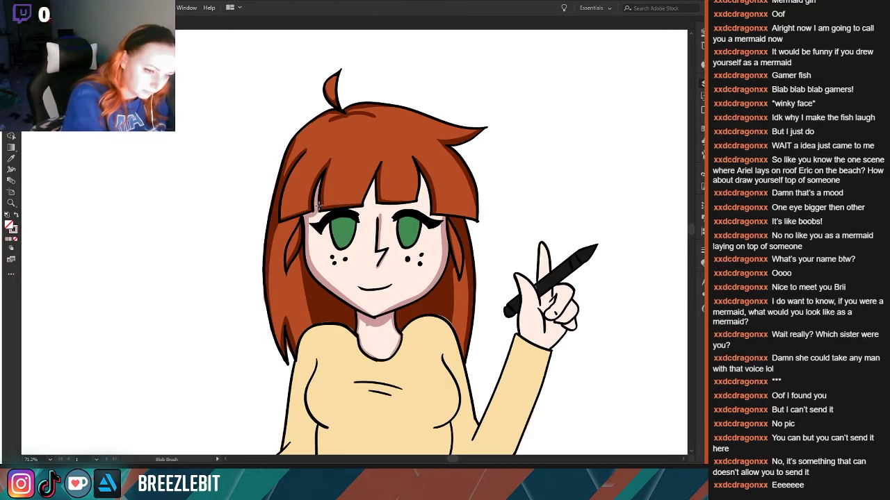
pyautogui.moveTo(309, 239)
pyautogui.mouseDown()
pyautogui.moveTo(330, 285)
pyautogui.moveTo(378, 319)
pyautogui.mouseUp()
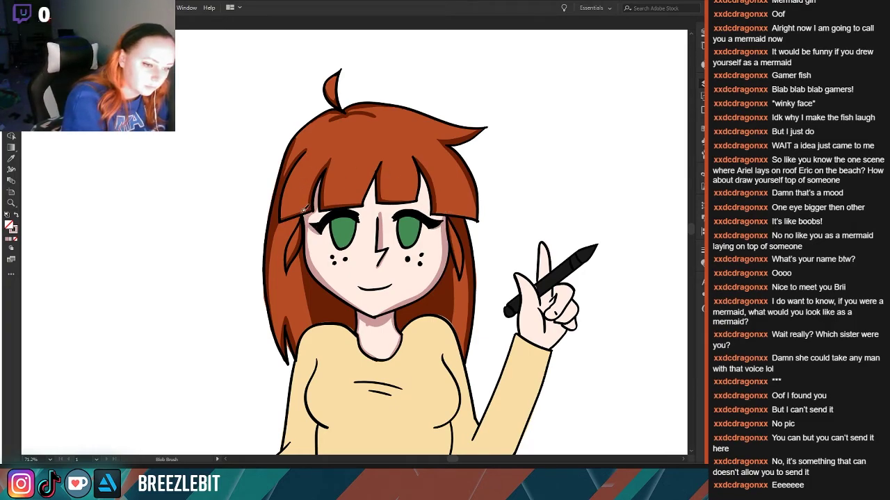
# - Paint darker skin shadows on the forehead in the gaps between the bangs, undoing the strokes that miss
pyautogui.moveTo(377, 176); pyautogui.dragTo(367, 205)
pyautogui.moveTo(416, 163)
pyautogui.mouseDown()
pyautogui.moveTo(417, 199)
pyautogui.moveTo(348, 179)
pyautogui.moveTo(383, 201)
pyautogui.mouseUp()
pyautogui.hotkey('ctrl', 'z')
pyautogui.moveTo(417, 159); pyautogui.dragTo(444, 218)
pyautogui.hotkey('ctrl', 'z')
pyautogui.moveTo(253, 224); pyautogui.dragTo(304, 240)
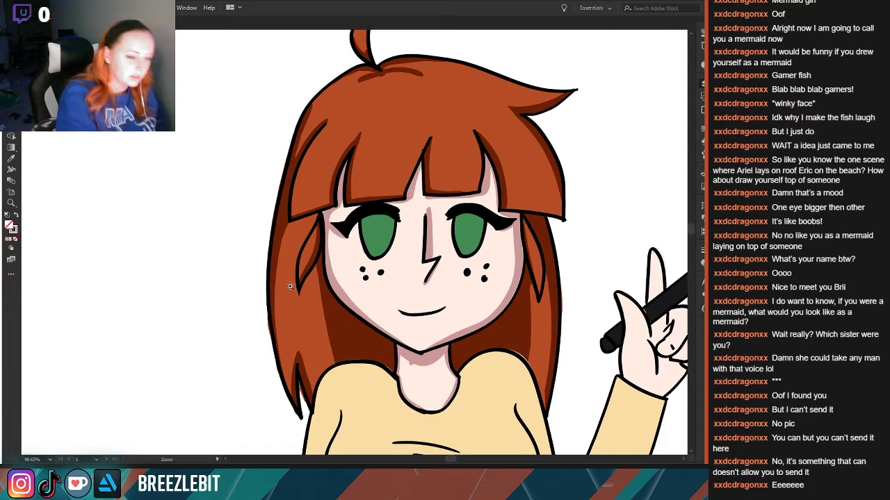
# - Even out the shadow under the chin and thicken the shading along the pen-side cheek and the jawline
pyautogui.scroll(-3, 187, 300)
pyautogui.hotkey('shift', 'b')
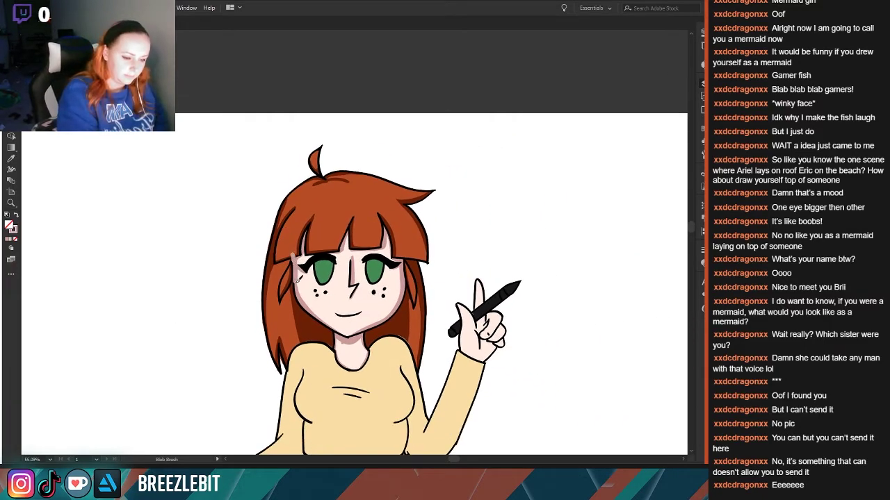
pyautogui.scroll(-2, 308, 312)
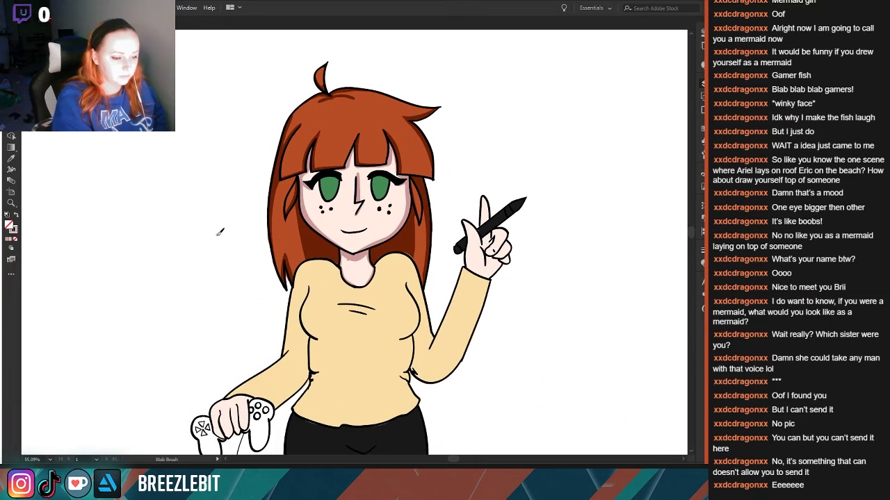
pyautogui.scroll(4, 410, 358)
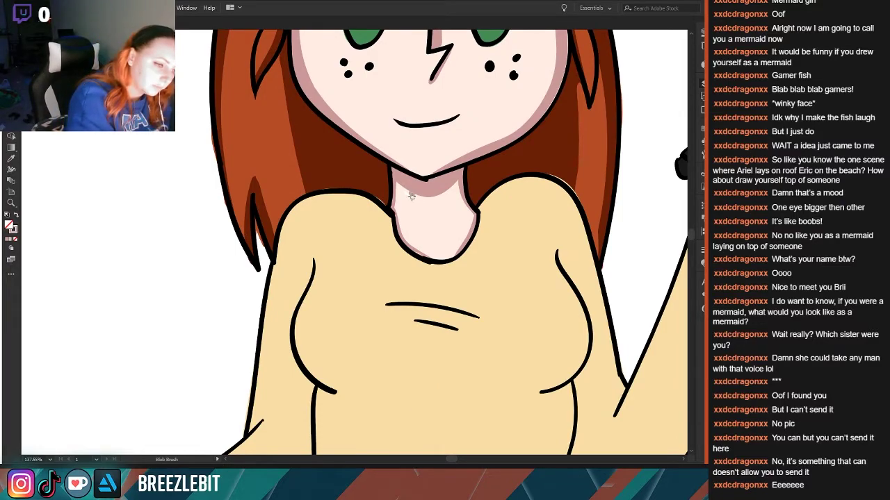
pyautogui.moveTo(422, 202); pyautogui.dragTo(435, 201)
pyautogui.moveTo(506, 132); pyautogui.dragTo(421, 178)
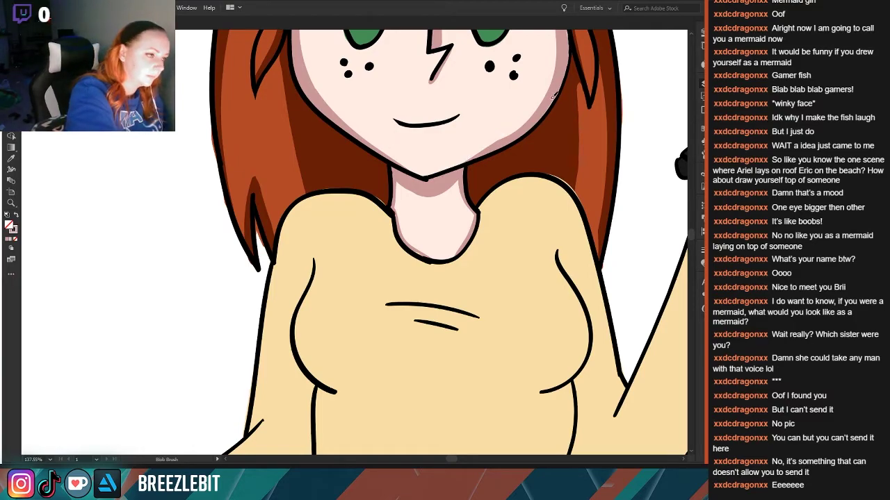
pyautogui.moveTo(523, 127); pyautogui.dragTo(475, 243)
pyautogui.moveTo(518, 106); pyautogui.dragTo(517, 173)
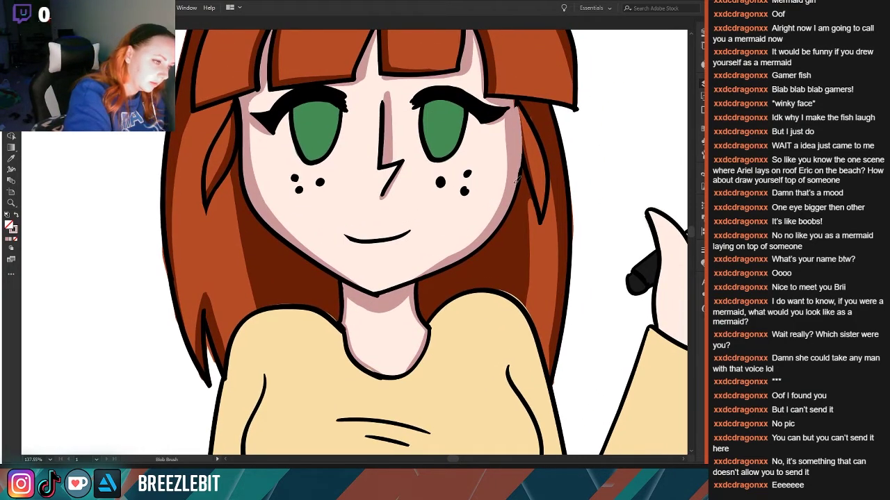
pyautogui.moveTo(466, 258); pyautogui.dragTo(520, 234)
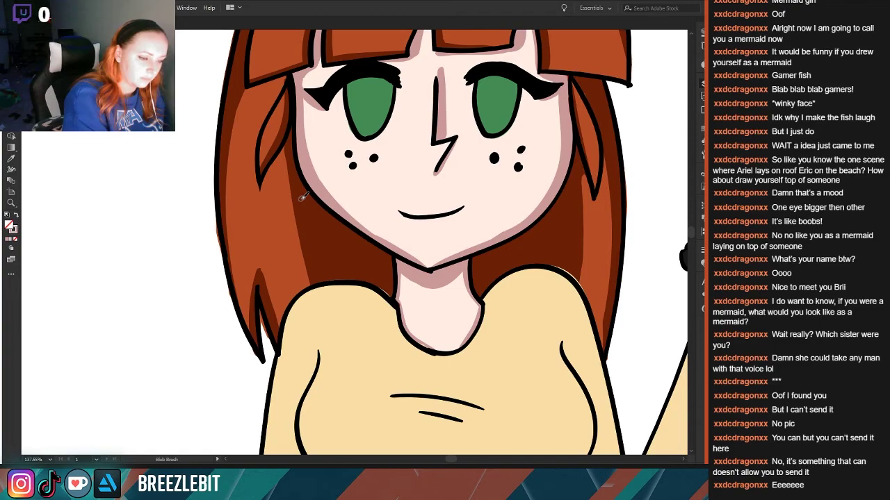
pyautogui.moveTo(362, 219)
pyautogui.mouseDown()
pyautogui.moveTo(429, 266)
pyautogui.moveTo(487, 235)
pyautogui.mouseUp()
pyautogui.press('z')
pyautogui.moveTo(299, 294); pyautogui.dragTo(62, 268)
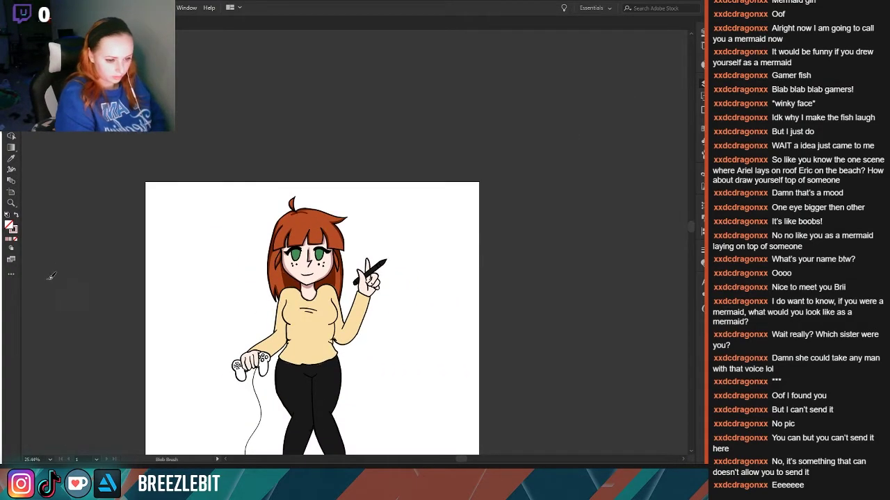
# - Shade the hand holding the game controller with darker skin shadows beside each finger, near the wrist and along the outer edge
pyautogui.press('z')
pyautogui.moveTo(184, 319); pyautogui.dragTo(306, 372)
pyautogui.moveTo(189, 369); pyautogui.dragTo(193, 278)
pyautogui.moveTo(217, 341); pyautogui.dragTo(252, 400)
pyautogui.moveTo(246, 358); pyautogui.dragTo(292, 376)
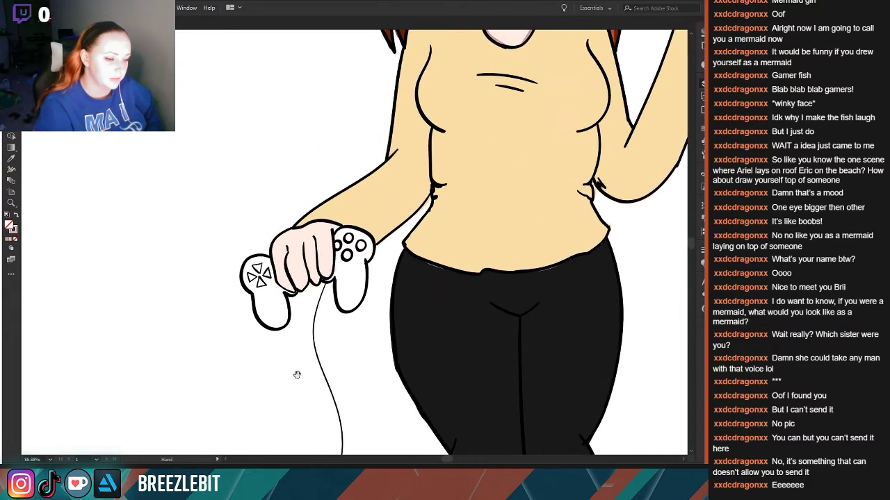
pyautogui.moveTo(317, 296); pyautogui.dragTo(318, 360)
pyautogui.moveTo(280, 286); pyautogui.dragTo(289, 325)
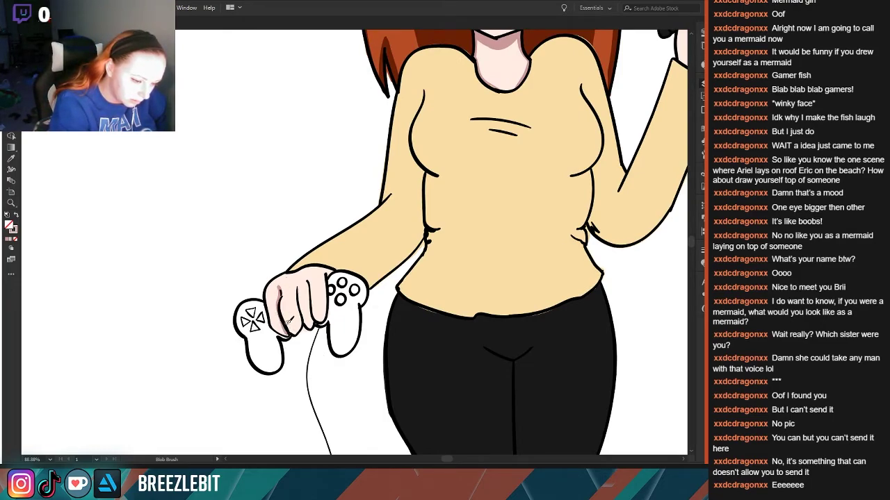
pyautogui.moveTo(301, 287); pyautogui.dragTo(307, 323)
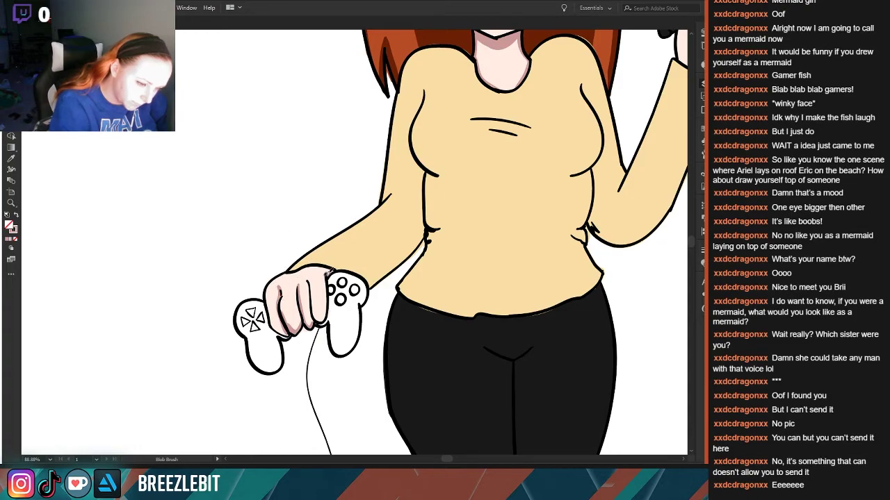
pyautogui.moveTo(327, 270)
pyautogui.mouseDown()
pyautogui.moveTo(324, 317)
pyautogui.moveTo(309, 274)
pyautogui.mouseUp()
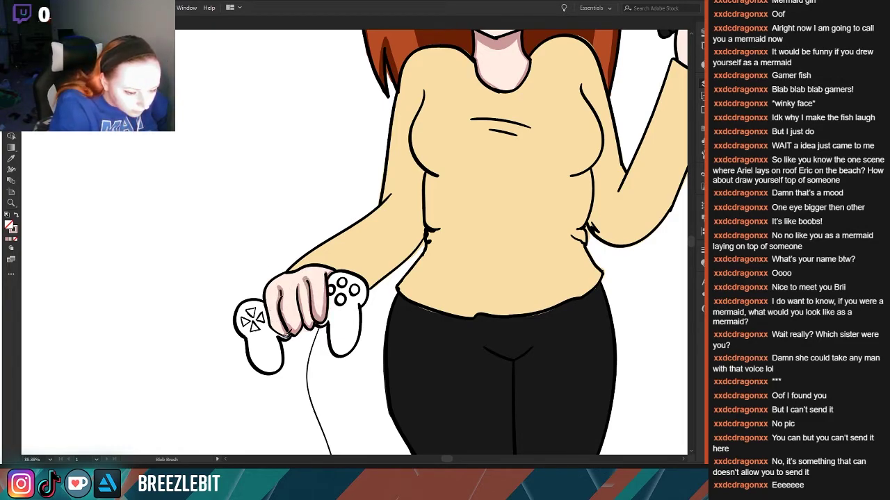
pyautogui.moveTo(286, 334); pyautogui.dragTo(267, 288)
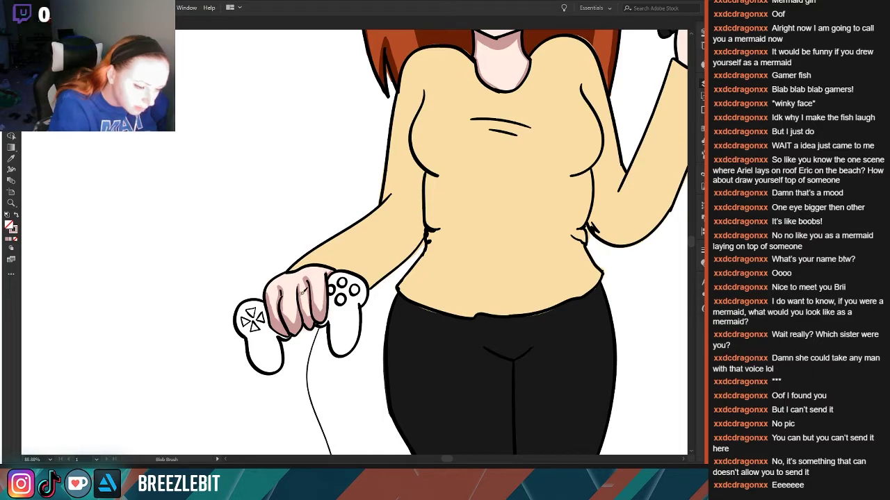
pyautogui.moveTo(227, 278); pyautogui.dragTo(51, 354)
pyautogui.moveTo(228, 334); pyautogui.dragTo(127, 320)
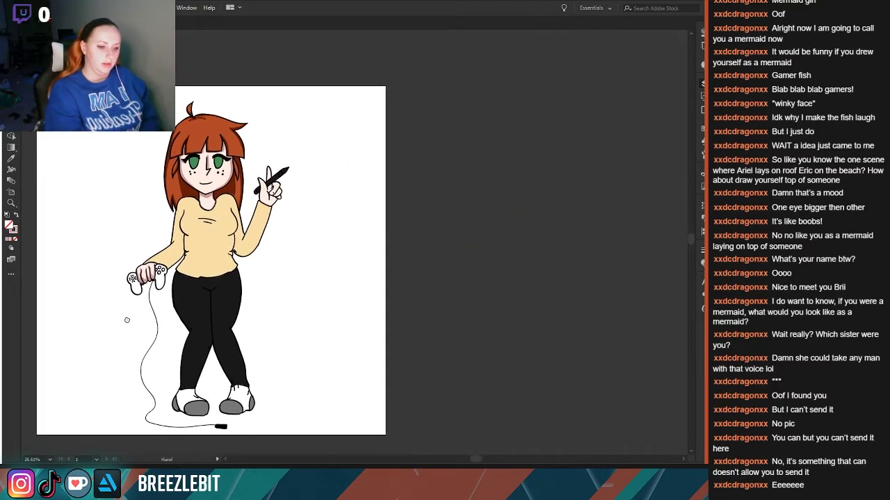
# - Shade the hand holding the pen with darker skin shadows on the curled fingers, palm, thumb and index finger
pyautogui.press('z')
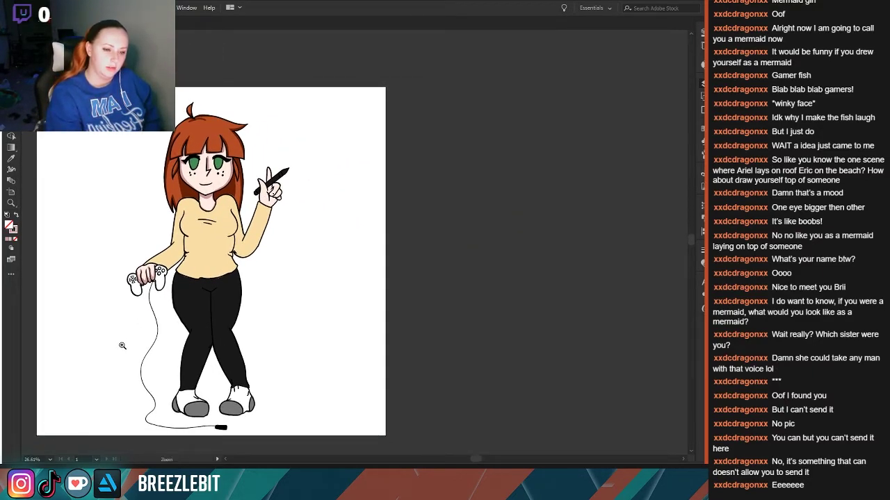
pyautogui.moveTo(132, 348); pyautogui.dragTo(306, 326)
pyautogui.moveTo(399, 235); pyautogui.dragTo(308, 449)
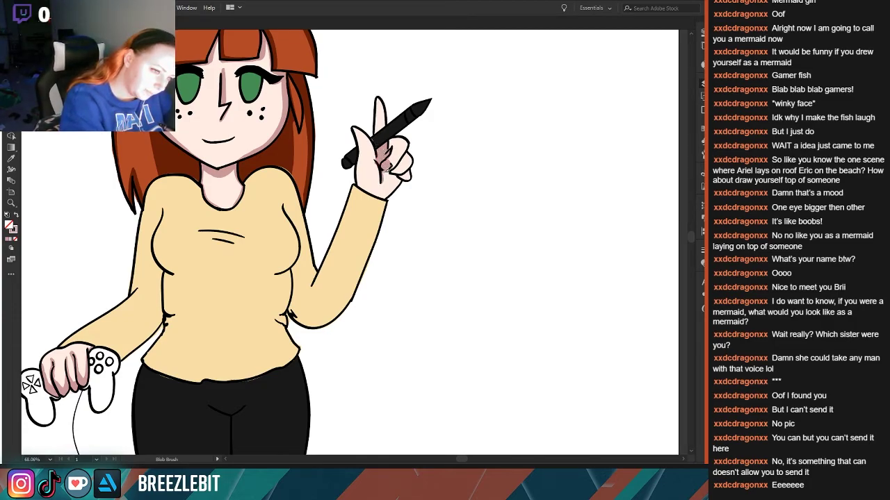
pyautogui.moveTo(397, 171); pyautogui.dragTo(405, 172)
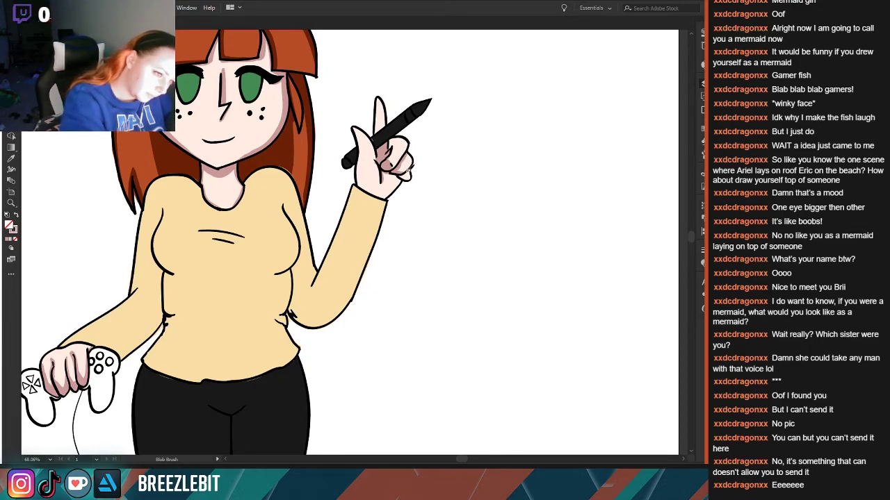
pyautogui.moveTo(401, 174)
pyautogui.mouseDown()
pyautogui.moveTo(416, 170)
pyautogui.moveTo(395, 175)
pyautogui.mouseUp()
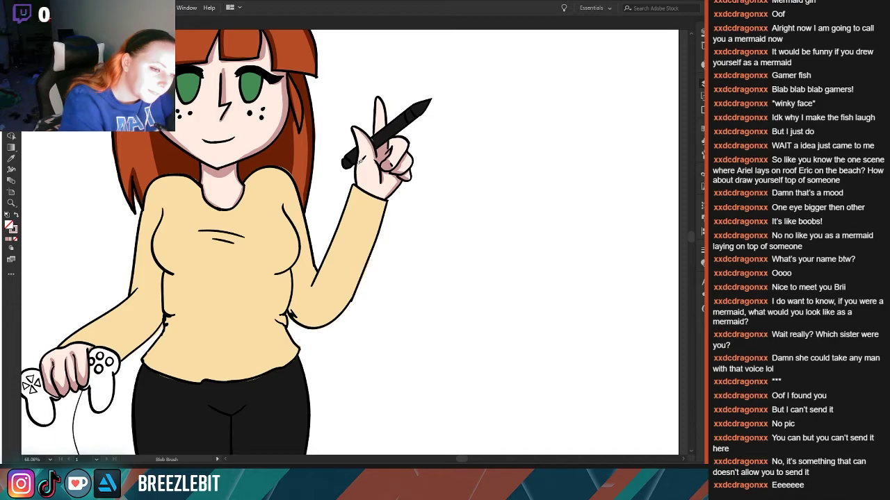
pyautogui.moveTo(345, 272); pyautogui.dragTo(317, 358)
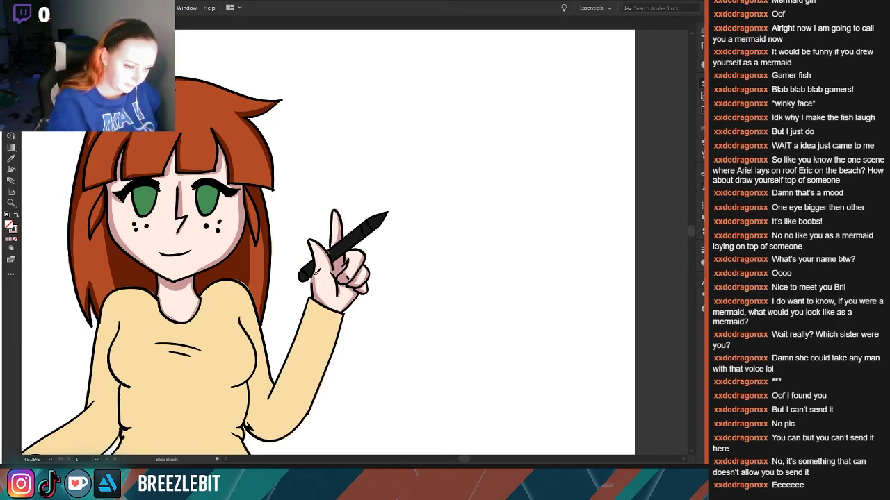
# - Examine the finished skin shading on the pen hand and across the whole illustration
pyautogui.press('z')
pyautogui.hotkey('shift', 'b')
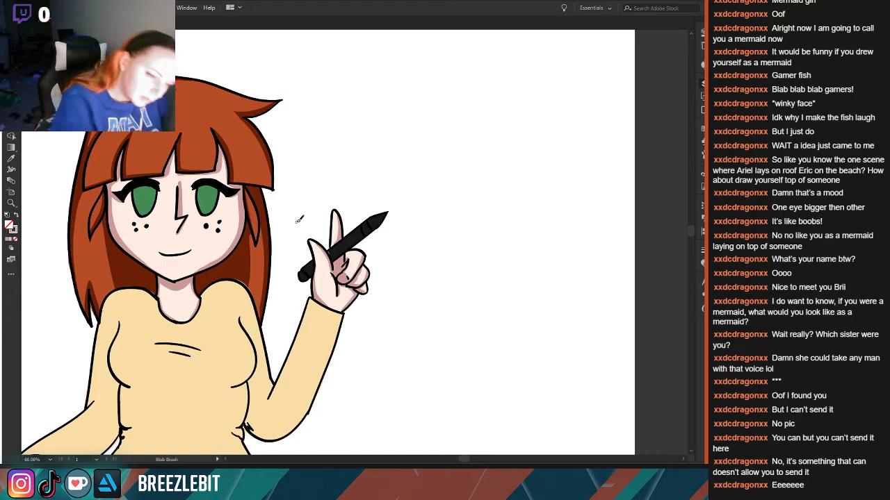
pyautogui.press('z')
pyautogui.moveTo(279, 300); pyautogui.dragTo(82, 247)
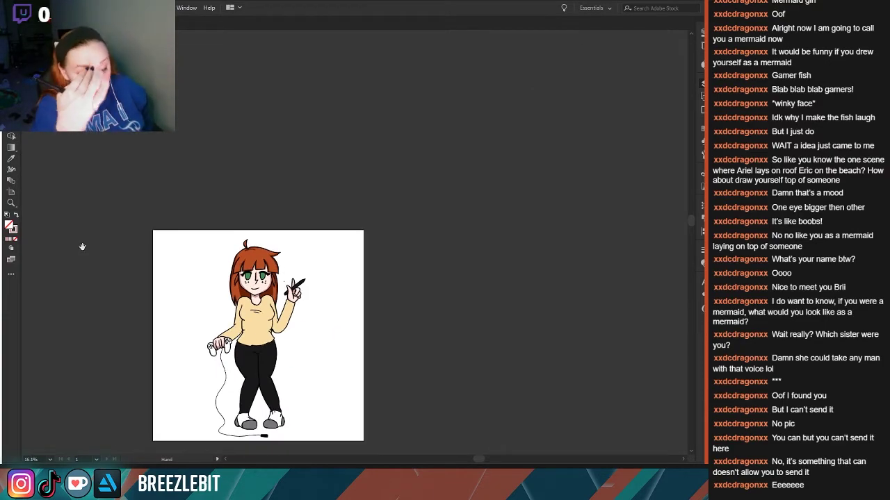
pyautogui.press('z')
pyautogui.moveTo(199, 324)
pyautogui.mouseDown()
pyautogui.moveTo(307, 378)
pyautogui.moveTo(132, 266)
pyautogui.mouseUp()
pyautogui.press('h')
pyautogui.hotkey('shift', 'b')
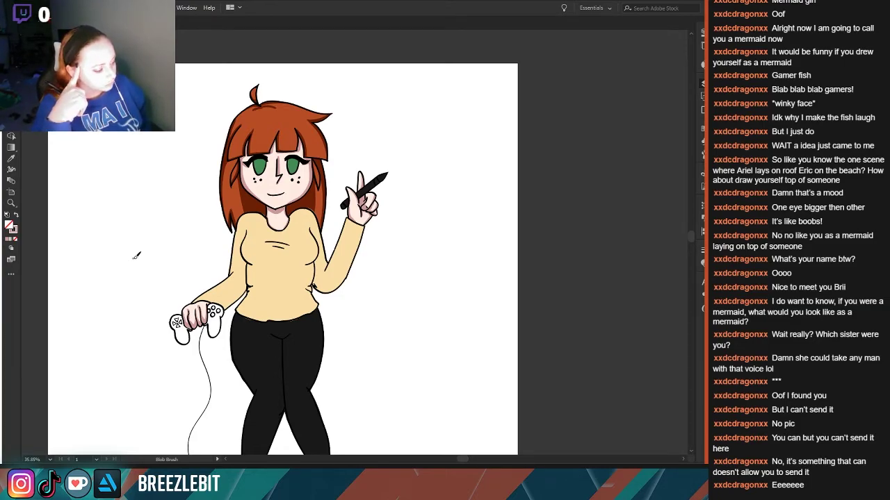
# - Select the girl's yellow shirt and try black and very dark brown as its fill colour
pyautogui.scroll(-3, 137, 255)
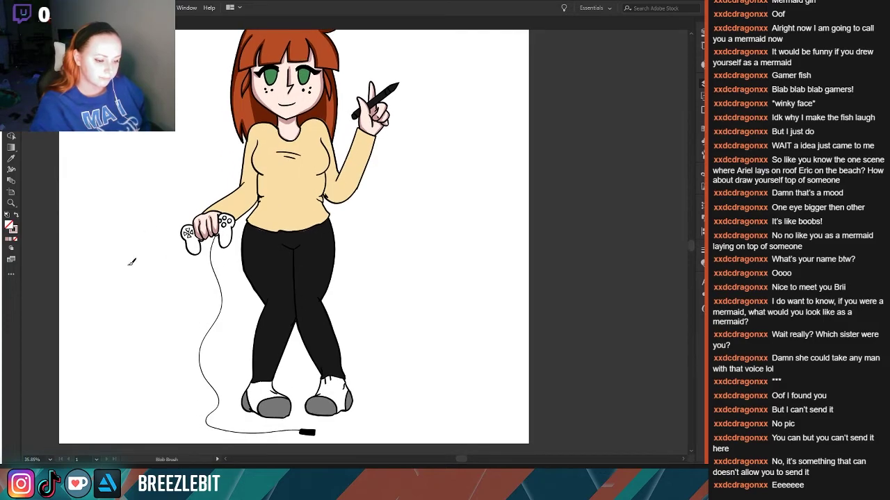
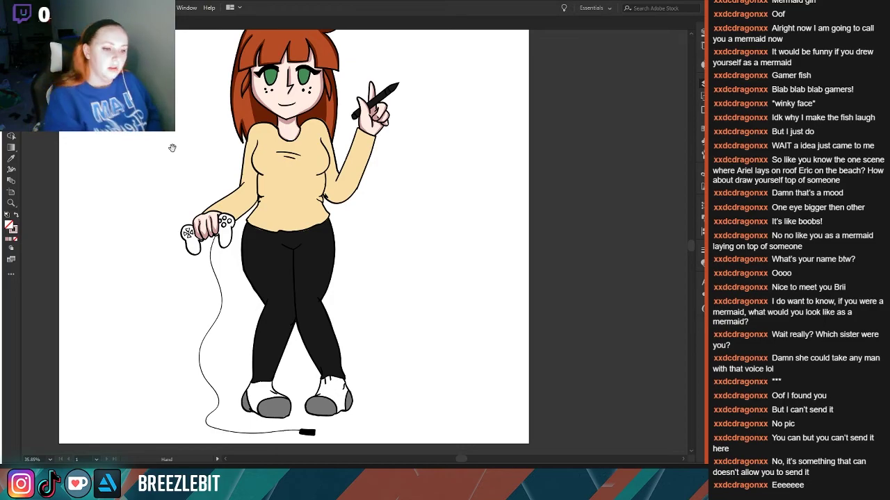
pyautogui.moveTo(255, 258); pyautogui.dragTo(297, 367)
pyautogui.moveTo(202, 268)
pyautogui.mouseDown()
pyautogui.moveTo(129, 266)
pyautogui.moveTo(242, 278)
pyautogui.mouseUp()
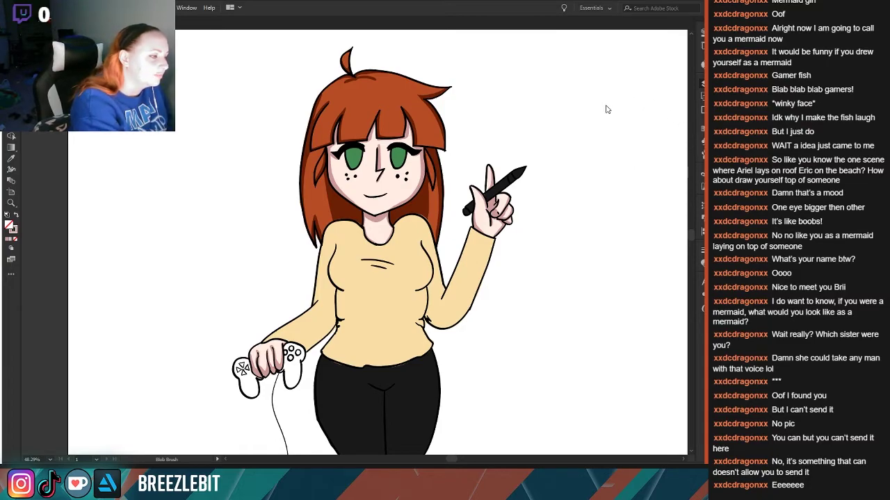
pyautogui.press('v')
pyautogui.click(365, 297)
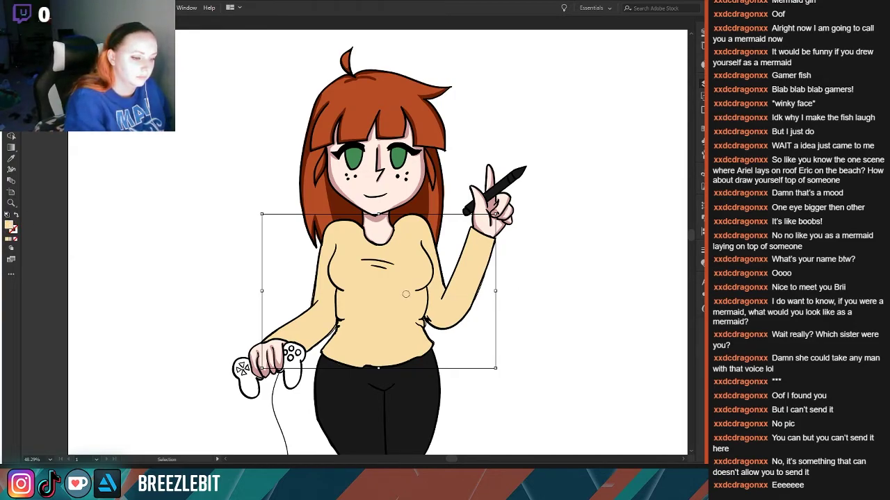
pyautogui.click(602, 200)
pyautogui.click(637, 392)
pyautogui.moveTo(246, 233); pyautogui.dragTo(90, 197)
pyautogui.moveTo(166, 217); pyautogui.dragTo(302, 258)
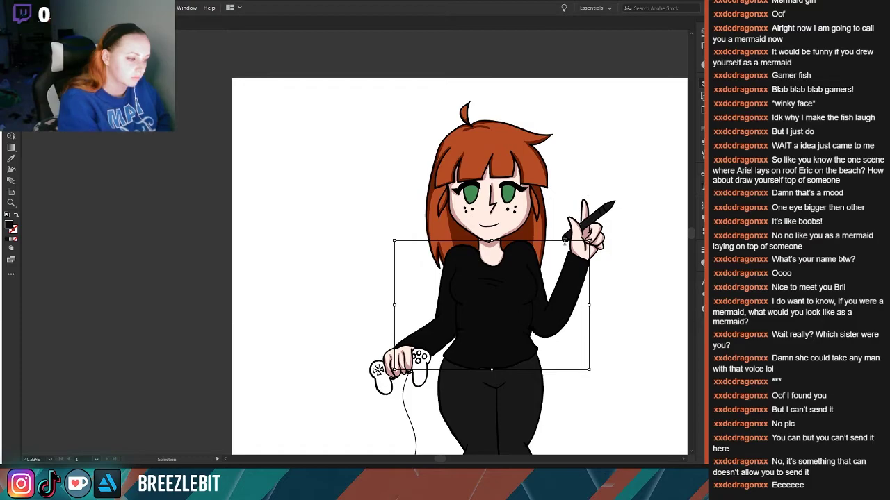
pyautogui.click(593, 207)
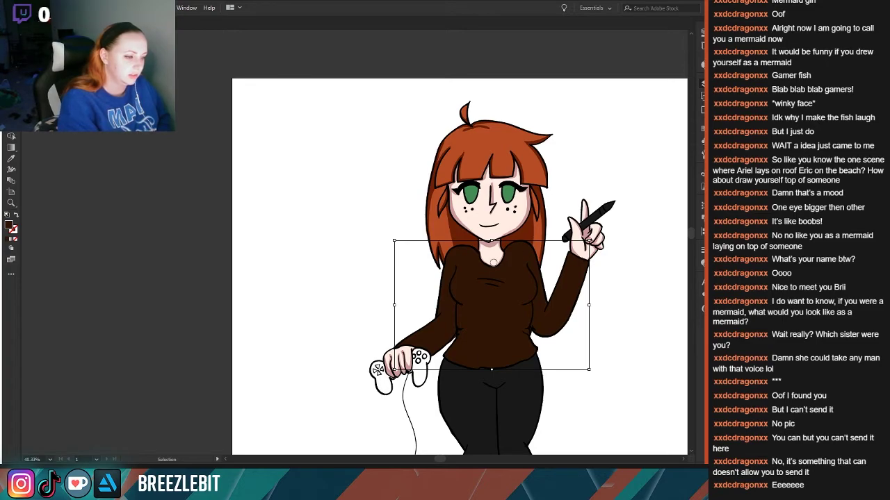
# - Undo the dark brown and try teal and a muted grey-teal as the shirt's fill colour
pyautogui.hotkey('ctrl', 'z')
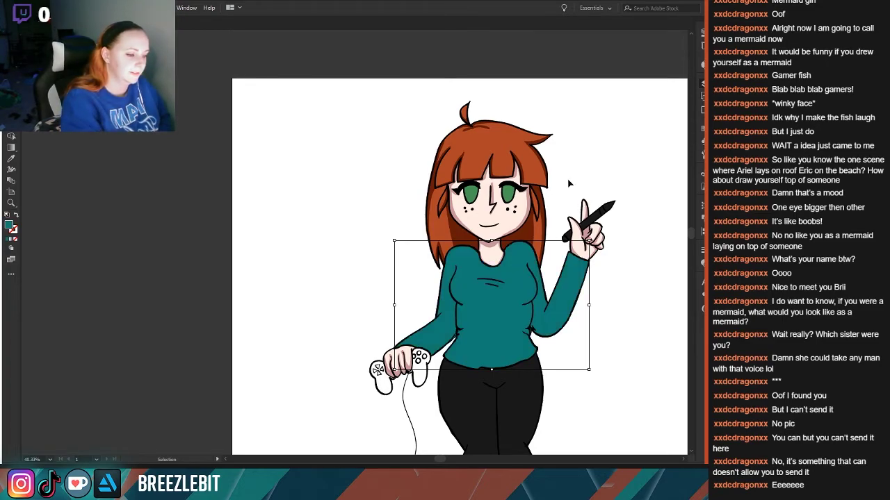
pyautogui.moveTo(320, 250); pyautogui.dragTo(117, 243)
pyautogui.click(116, 240)
pyautogui.moveTo(328, 288); pyautogui.dragTo(480, 400)
pyautogui.moveTo(299, 290); pyautogui.dragTo(320, 364)
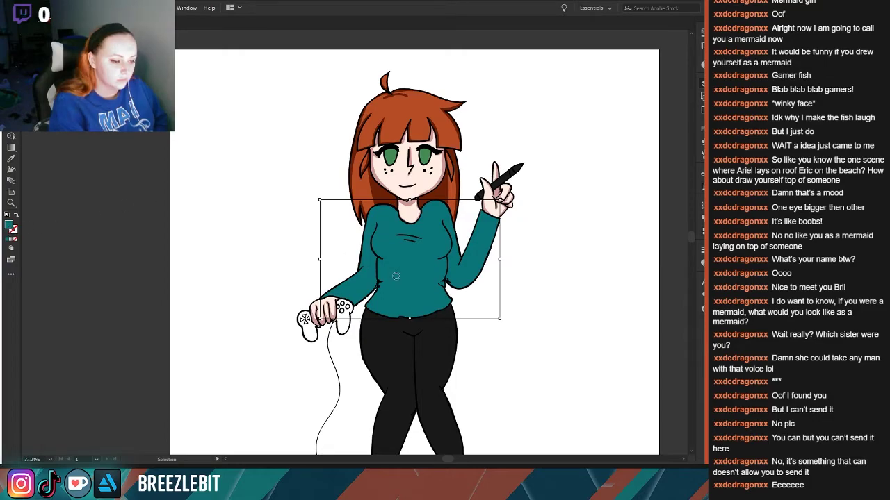
pyautogui.click(581, 193)
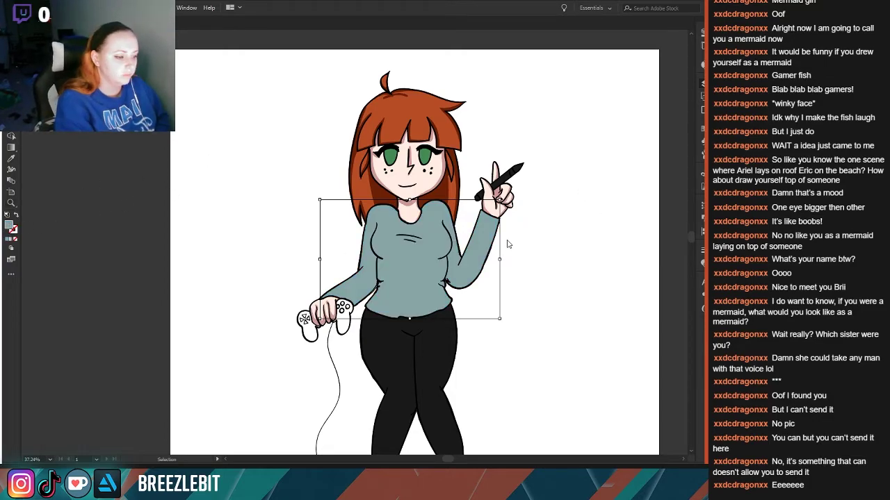
# - Try a bright blue fill on the shirt and view more of the figure to judge it
pyautogui.click(602, 207)
pyautogui.press('z')
pyautogui.moveTo(229, 228); pyautogui.dragTo(86, 240)
pyautogui.moveTo(180, 264); pyautogui.dragTo(270, 308)
pyautogui.moveTo(287, 277); pyautogui.dragTo(305, 285)
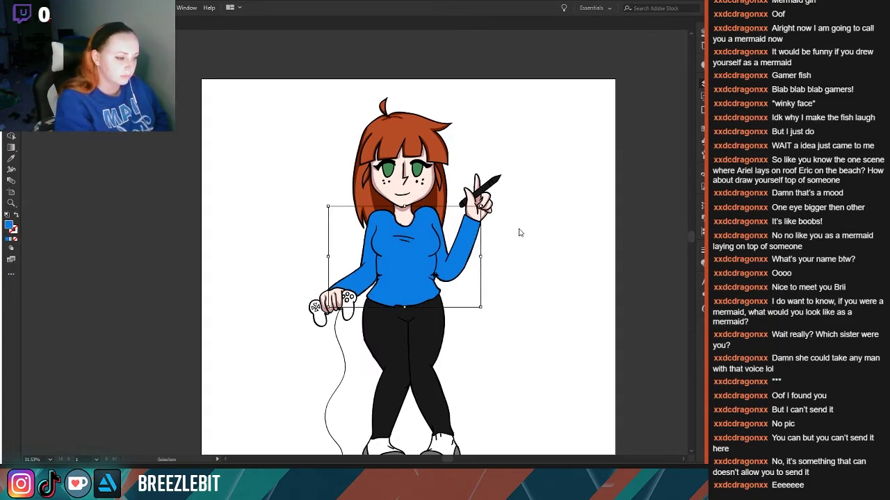
# - Try hot pink and a muted dusty pink as the shirt's fill colour
pyautogui.click(590, 208)
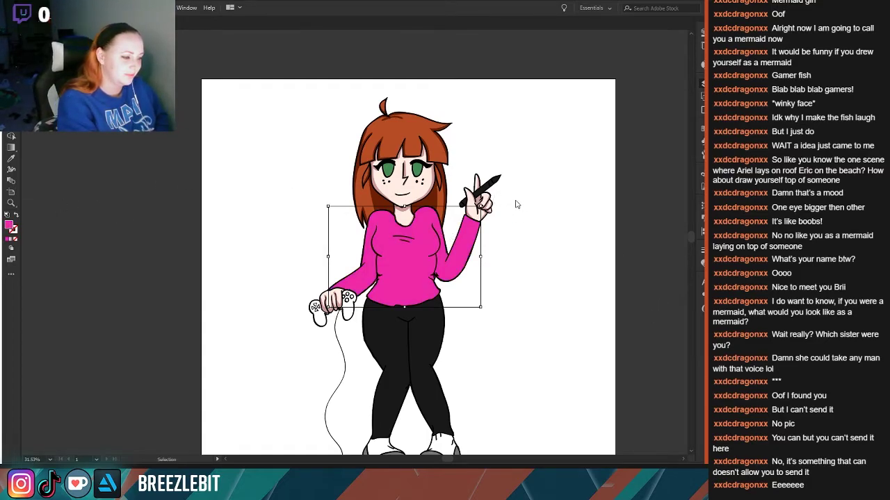
pyautogui.click(590, 201)
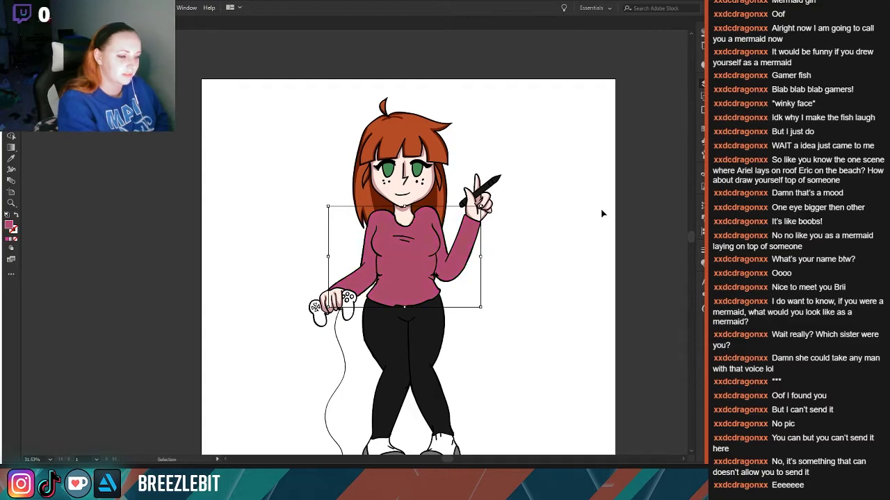
pyautogui.moveTo(241, 207); pyautogui.dragTo(66, 209)
pyautogui.moveTo(129, 224); pyautogui.dragTo(266, 244)
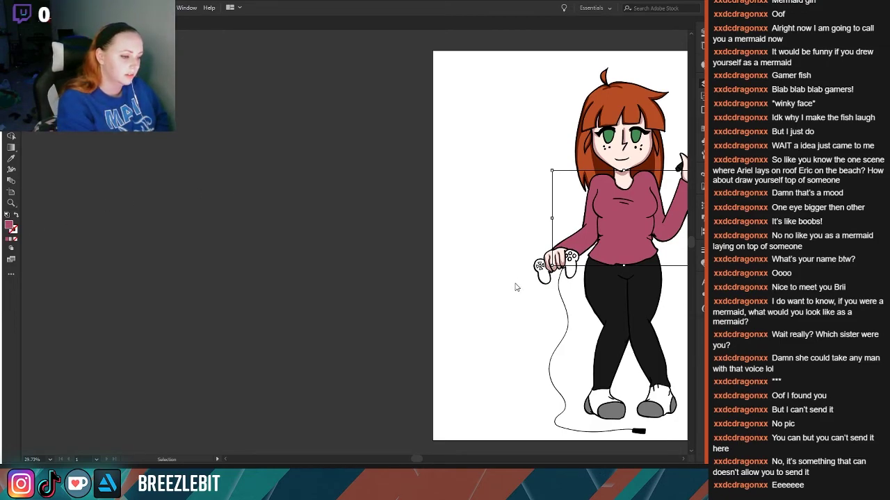
# - Undo the dusty pink and try light olive green and dark green as the shirt's fill colour
pyautogui.hotkey('ctrl', 'z')
pyautogui.moveTo(471, 280); pyautogui.dragTo(248, 318)
pyautogui.moveTo(274, 268); pyautogui.dragTo(94, 211)
pyautogui.press('v')
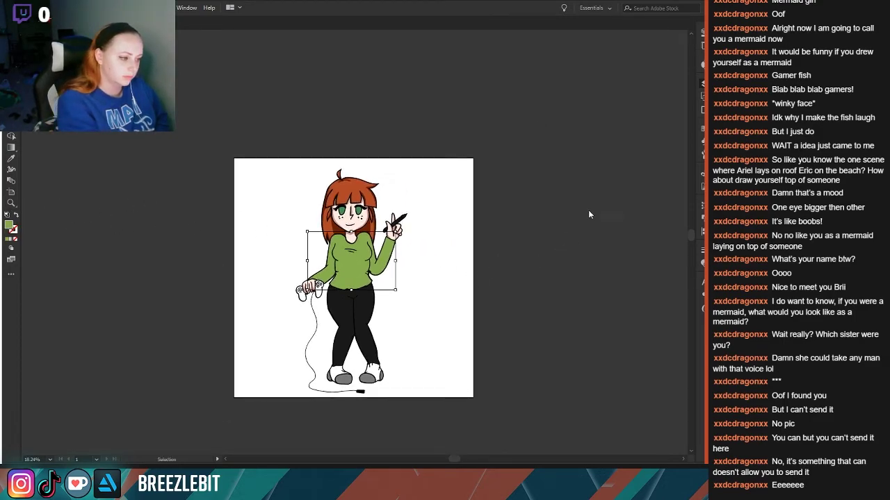
pyautogui.scroll(3, 248, 225)
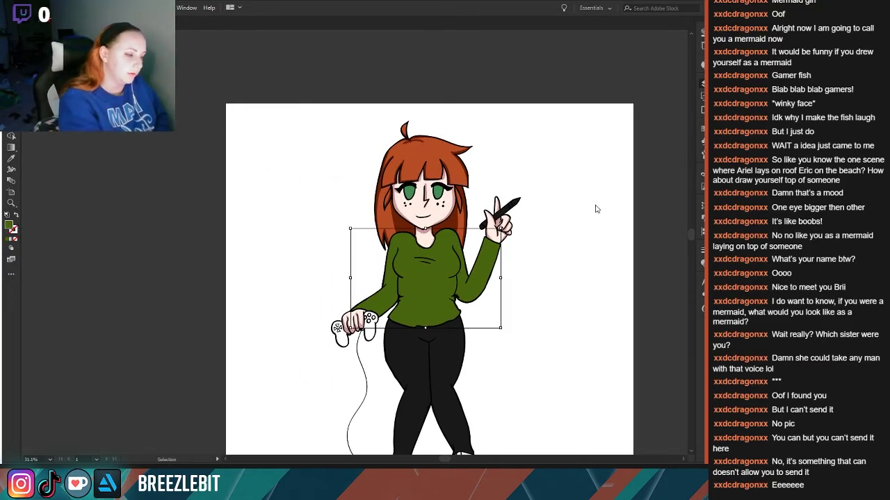
# - Replace the shirt's dark green fill with blue, brightening it from a dark shade to a light sky blue
pyautogui.hotkey('ctrl', 'z')
pyautogui.moveTo(256, 225); pyautogui.dragTo(198, 241)
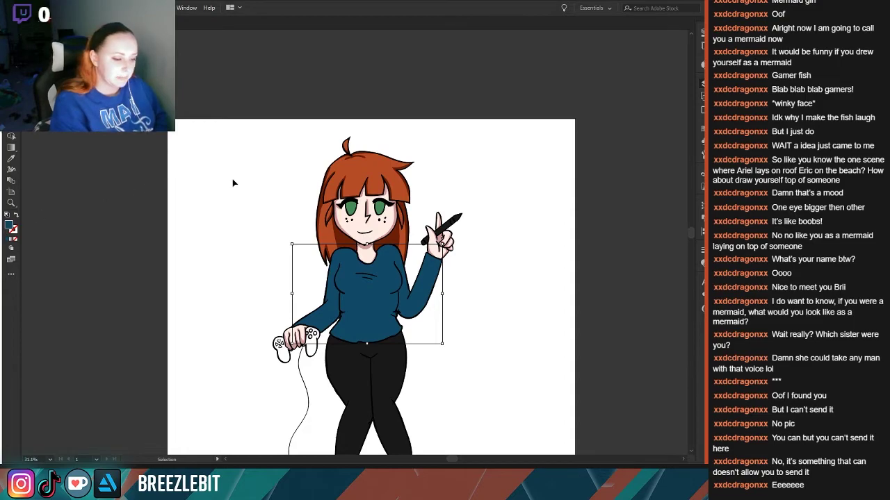
pyautogui.click(586, 210)
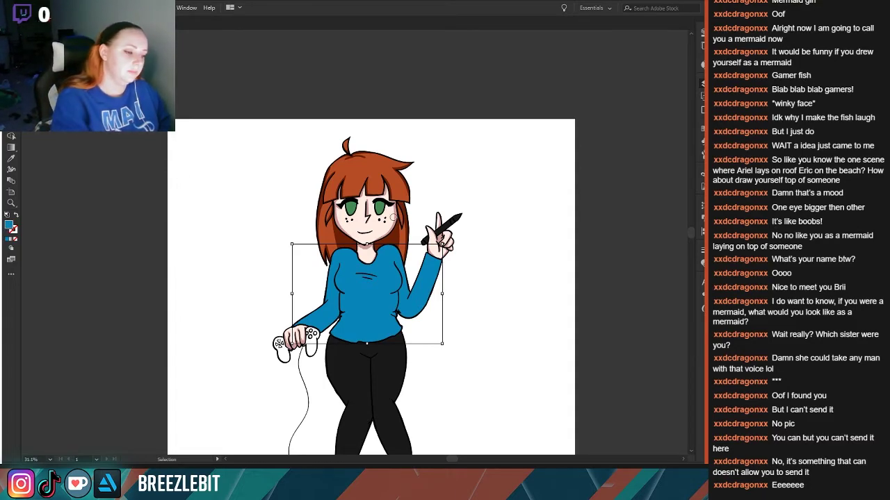
pyautogui.click(585, 204)
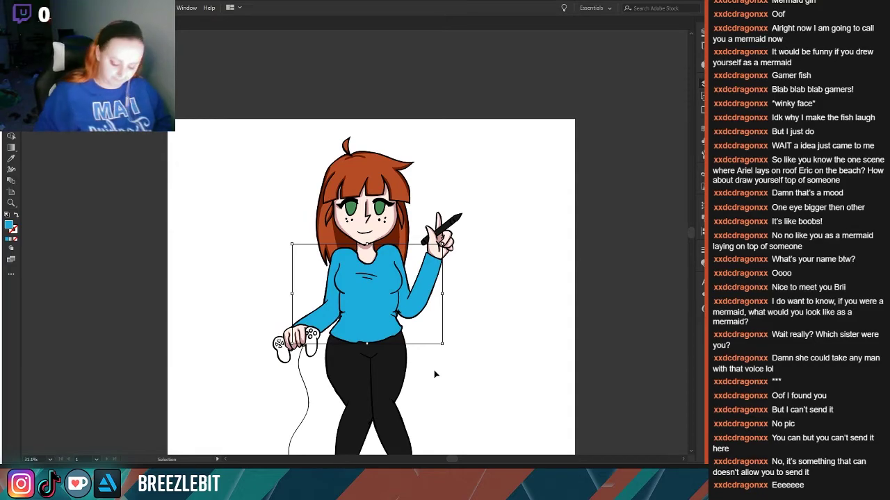
pyautogui.press('w')
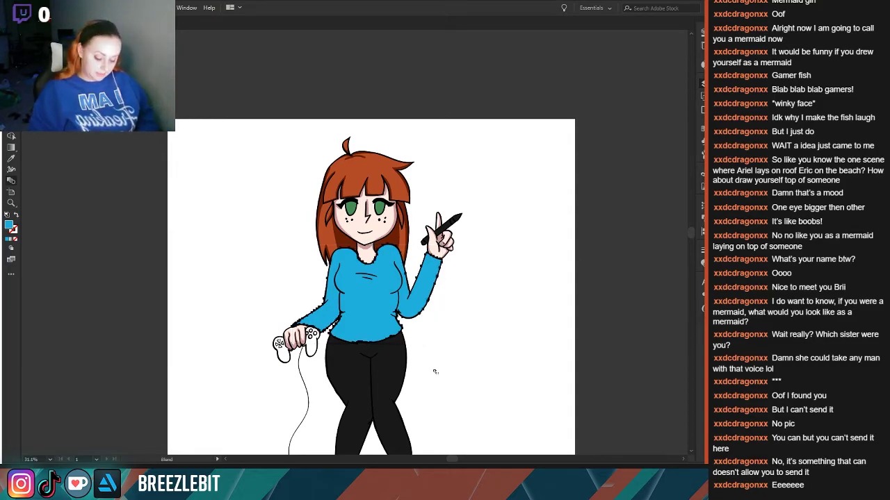
pyautogui.hotkey('shift', 'b')
pyautogui.moveTo(281, 188); pyautogui.dragTo(169, 235)
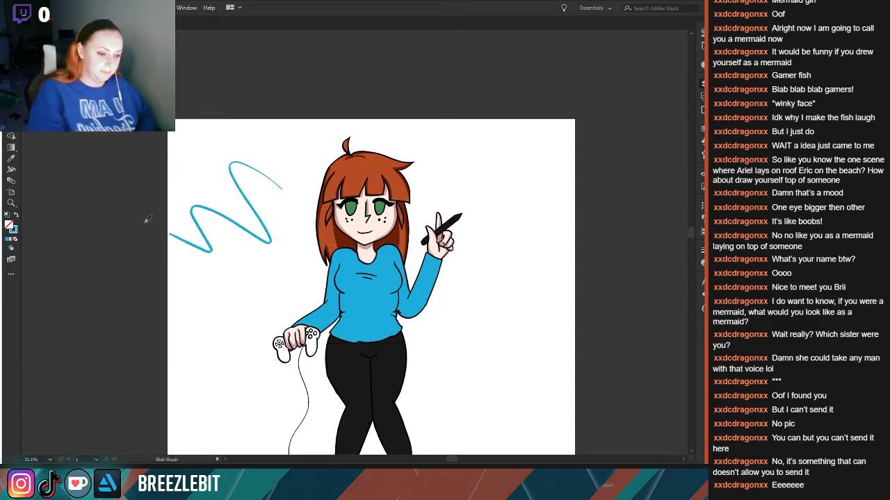
pyautogui.hotkey('ctrl', 'z')
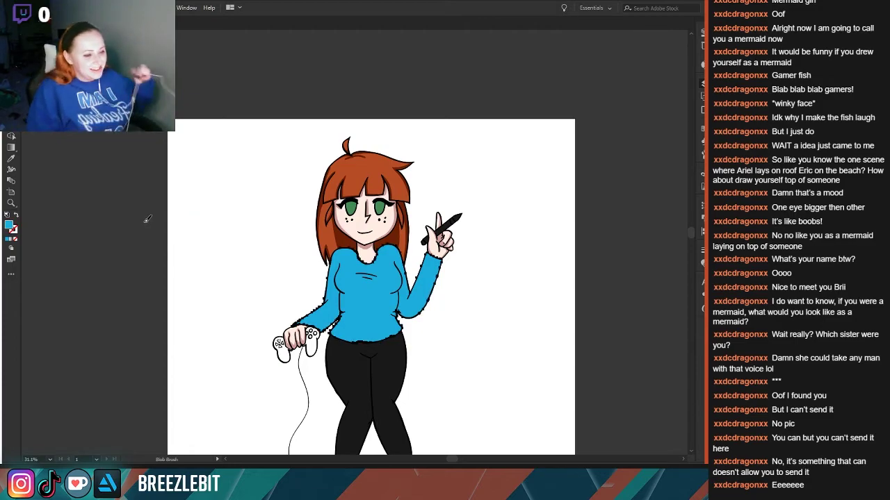
# - Deselect the shirt and examine the edges of its blue fill along the sleeves, waist, shoulders and neckline
pyautogui.click(11, 37)
pyautogui.click(168, 216)
pyautogui.press('z')
pyautogui.moveTo(230, 255); pyautogui.dragTo(108, 245)
pyautogui.moveTo(158, 283); pyautogui.dragTo(282, 343)
pyautogui.press('space')
pyautogui.moveTo(339, 333); pyautogui.dragTo(294, 366)
pyautogui.hotkey('ctrl', 'space')
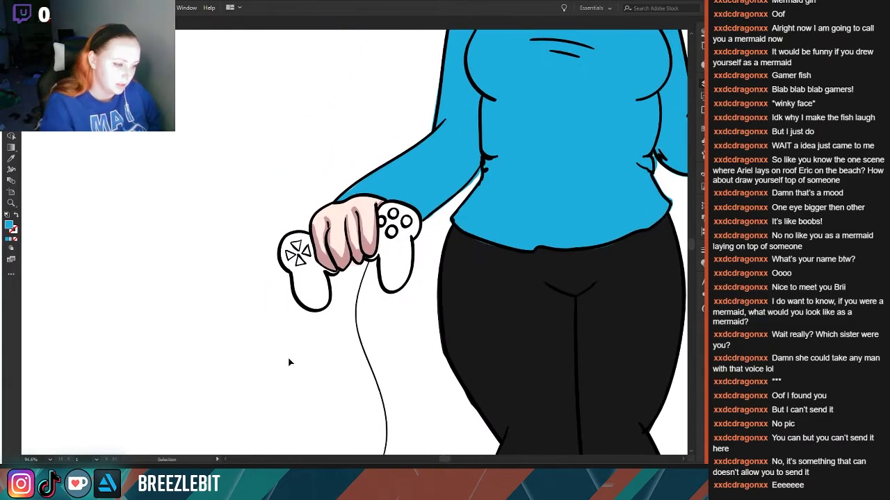
pyautogui.press('space')
pyautogui.moveTo(289, 332); pyautogui.dragTo(196, 382)
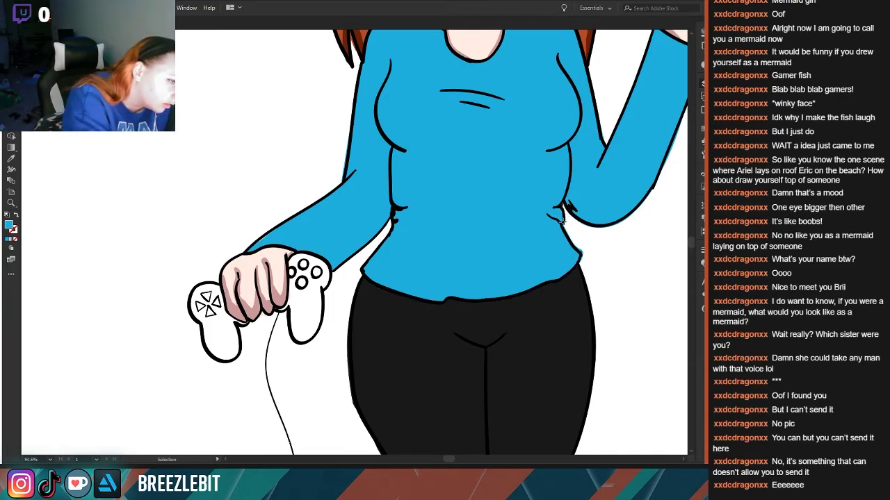
pyautogui.moveTo(569, 236)
pyautogui.mouseDown()
pyautogui.moveTo(585, 256)
pyautogui.moveTo(569, 279)
pyautogui.mouseUp()
pyautogui.moveTo(543, 375)
pyautogui.mouseDown()
pyautogui.moveTo(480, 450)
pyautogui.moveTo(408, 499)
pyautogui.mouseUp()
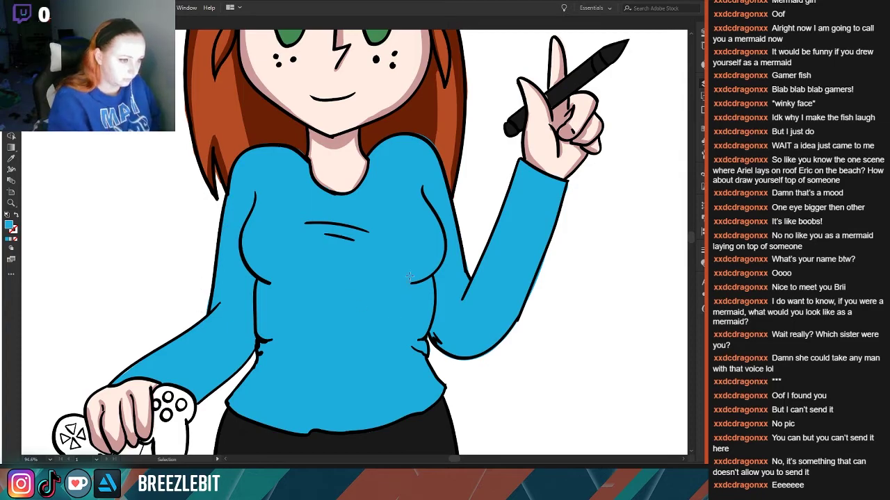
pyautogui.moveTo(415, 129); pyautogui.dragTo(459, 184)
pyautogui.moveTo(223, 288)
pyautogui.mouseDown()
pyautogui.moveTo(203, 352)
pyautogui.moveTo(328, 427)
pyautogui.mouseUp()
pyautogui.moveTo(444, 215); pyautogui.dragTo(359, 377)
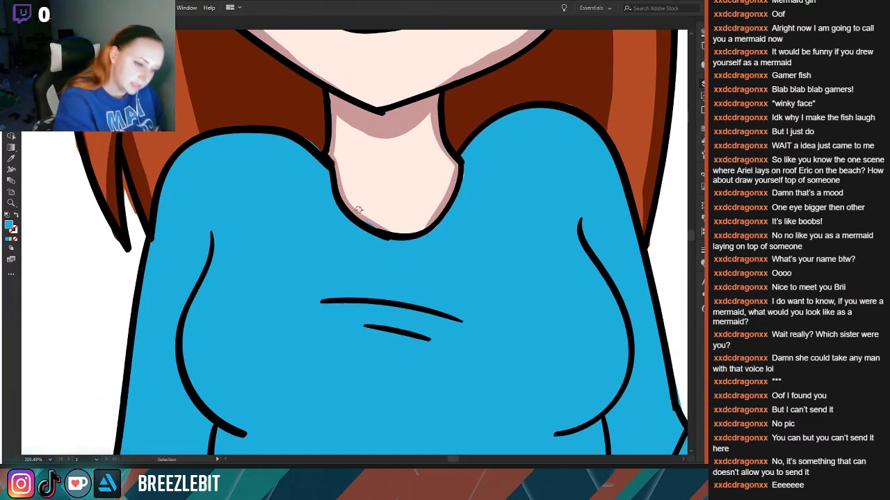
pyautogui.moveTo(356, 210); pyautogui.dragTo(368, 222)
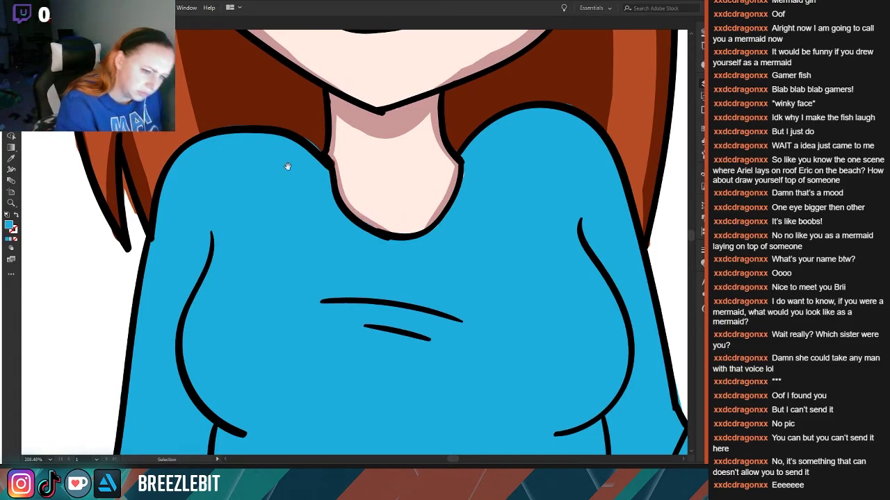
# - Review the whole illustration to judge the blue shirt against the hair, skin and black pants
pyautogui.press('z')
pyautogui.moveTo(278, 321); pyautogui.dragTo(105, 353)
pyautogui.moveTo(139, 300)
pyautogui.mouseDown()
pyautogui.moveTo(220, 309)
pyautogui.moveTo(137, 302)
pyautogui.mouseUp()
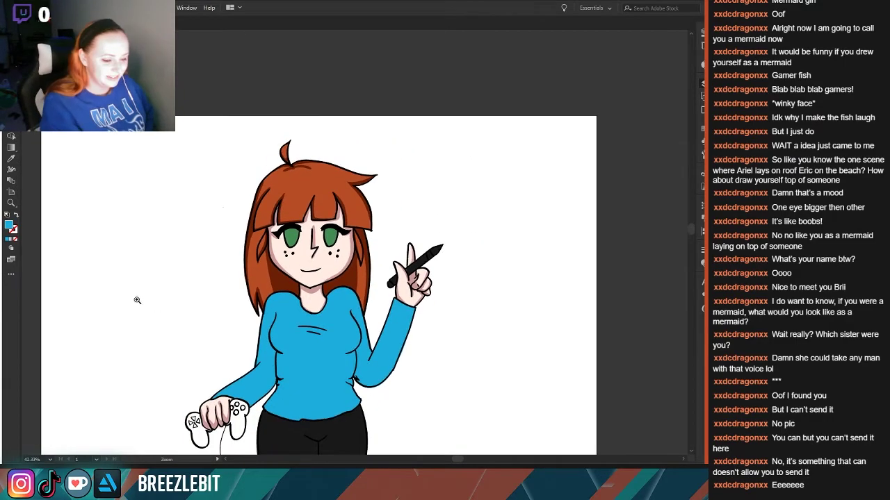
pyautogui.moveTo(169, 339); pyautogui.dragTo(148, 286)
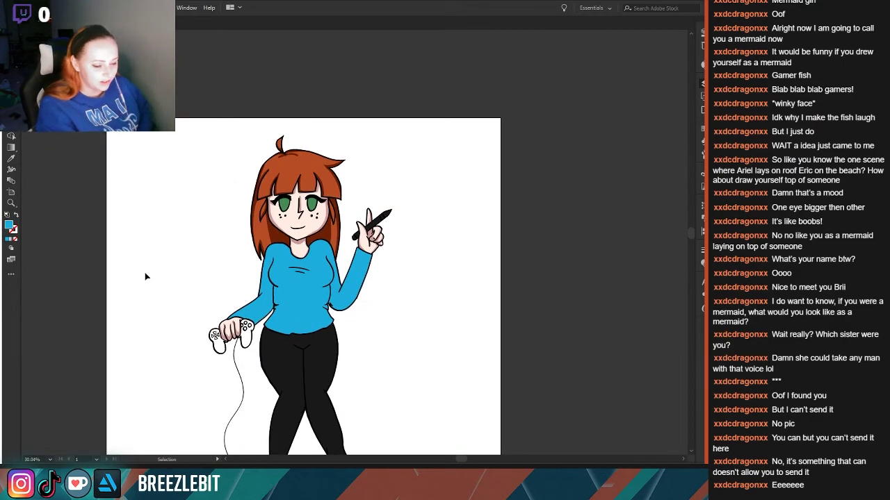
pyautogui.moveTo(221, 294); pyautogui.dragTo(290, 259)
pyautogui.moveTo(265, 264); pyautogui.dragTo(244, 251)
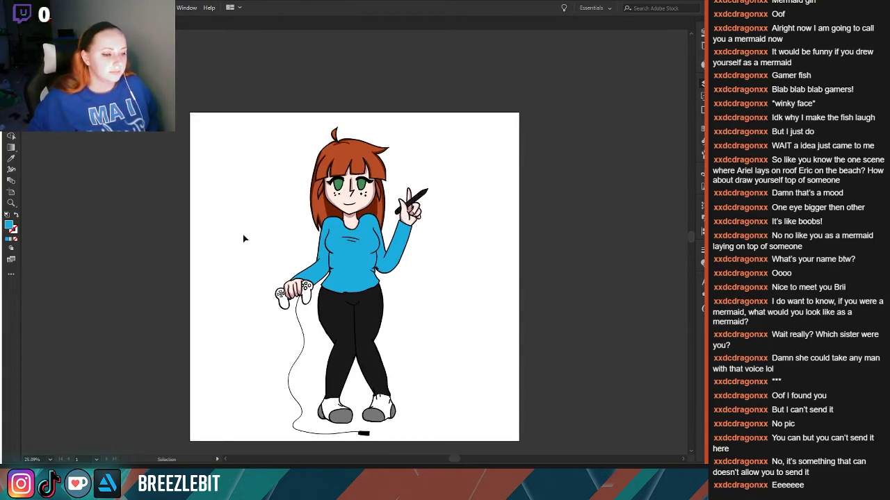
# - Sample the near-black fill of the pants as the base colour for the pants' shadows
pyautogui.press('z')
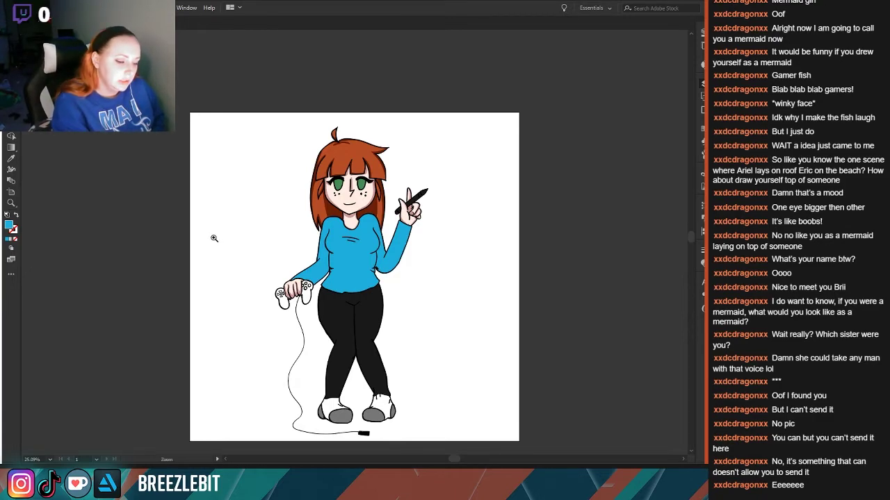
pyautogui.click(224, 259)
pyautogui.press('space')
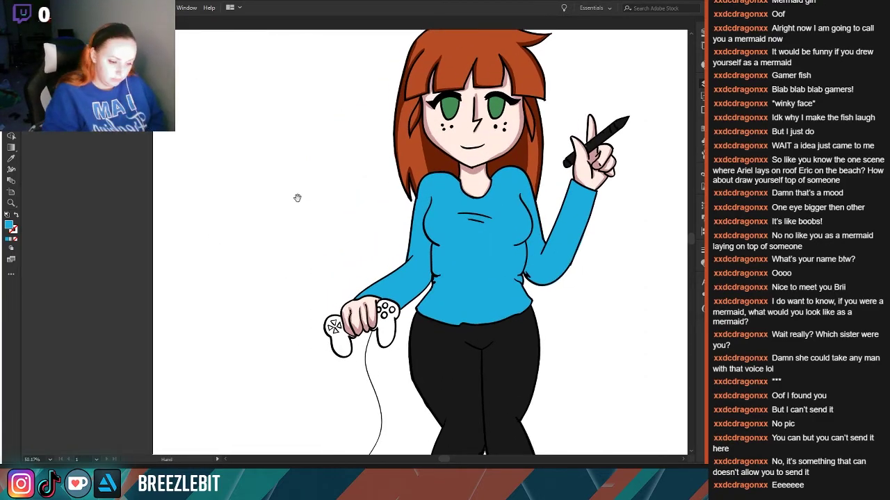
pyautogui.moveTo(295, 399); pyautogui.dragTo(197, 232)
pyautogui.hotkey('ctrl', 'space')
pyautogui.moveTo(269, 256); pyautogui.dragTo(333, 234)
pyautogui.press('space')
pyautogui.moveTo(369, 263); pyautogui.dragTo(342, 274)
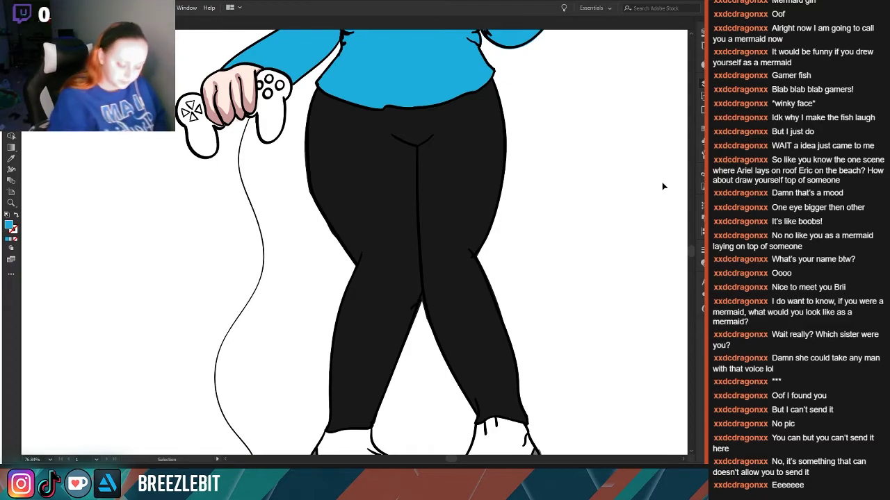
pyautogui.press('i')
pyautogui.click(359, 180)
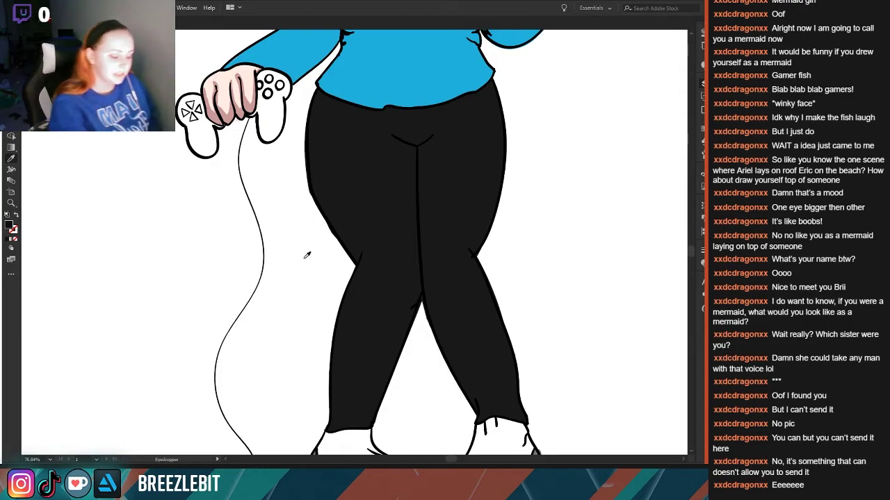
# - Paint a darker shadow with the Blob Brush along the pants' crotch folds and down the centre seam to the inner thighs
pyautogui.hotkey('shift', 'b')
pyautogui.scroll(3, 316, 327)
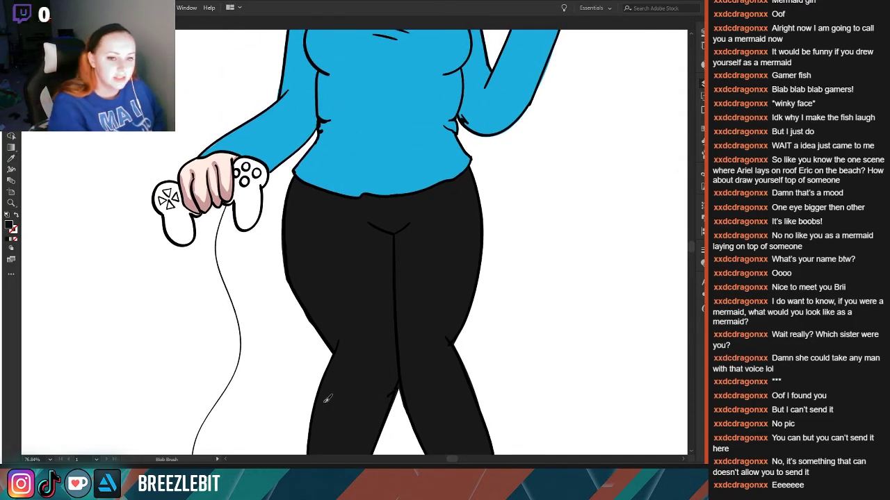
pyautogui.moveTo(372, 220)
pyautogui.mouseDown()
pyautogui.moveTo(394, 240)
pyautogui.moveTo(395, 267)
pyautogui.moveTo(397, 372)
pyautogui.moveTo(377, 410)
pyautogui.mouseUp()
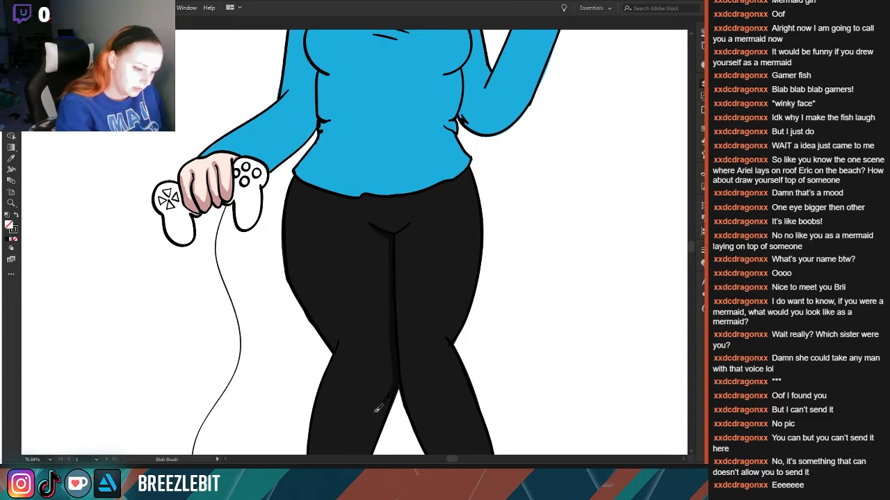
pyautogui.moveTo(412, 223)
pyautogui.mouseDown()
pyautogui.moveTo(399, 254)
pyautogui.moveTo(403, 379)
pyautogui.mouseUp()
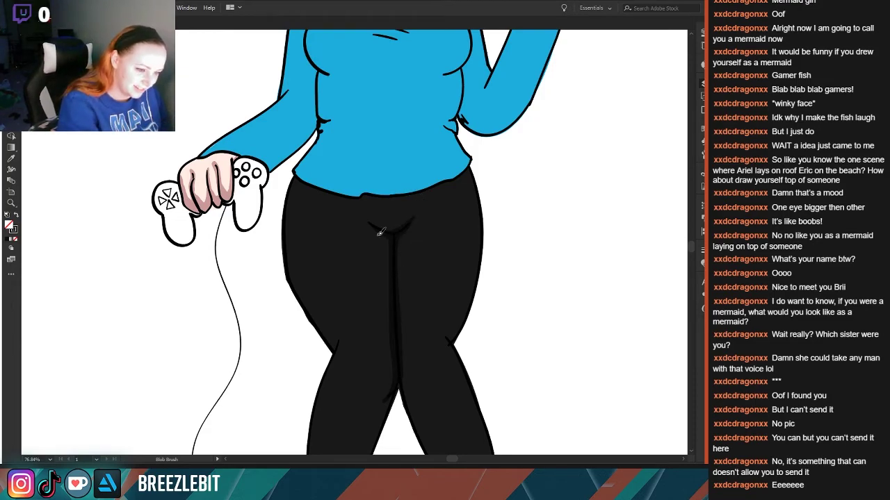
# - Paint dark shadows along both outer hips and thighs of the pants and beneath the shirt hem
pyautogui.moveTo(470, 164)
pyautogui.mouseDown()
pyautogui.moveTo(479, 213)
pyautogui.moveTo(472, 290)
pyautogui.moveTo(456, 332)
pyautogui.mouseUp()
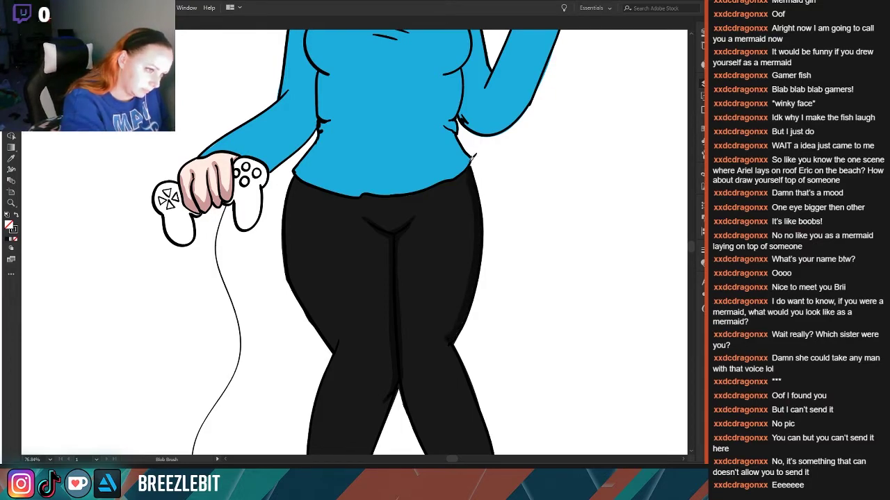
pyautogui.moveTo(441, 182)
pyautogui.mouseDown()
pyautogui.moveTo(348, 198)
pyautogui.moveTo(359, 201)
pyautogui.moveTo(297, 180)
pyautogui.moveTo(294, 153)
pyautogui.mouseUp()
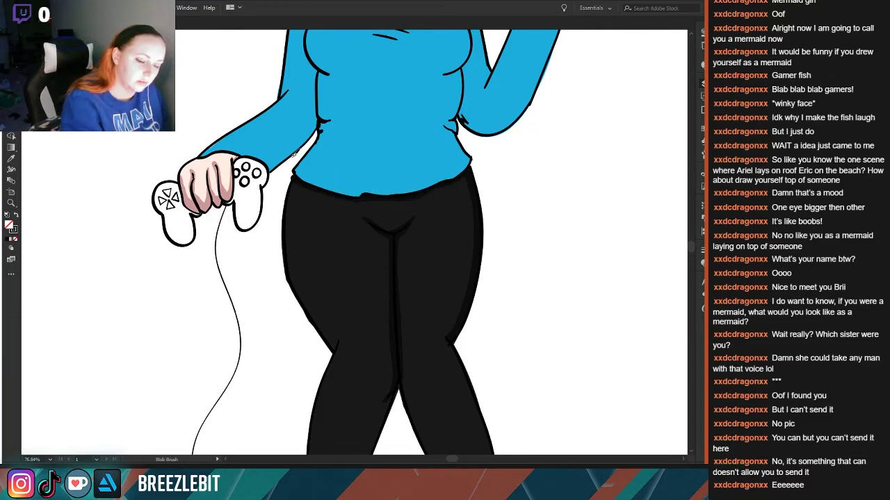
pyautogui.moveTo(312, 185)
pyautogui.mouseDown()
pyautogui.moveTo(296, 208)
pyautogui.moveTo(295, 280)
pyautogui.moveTo(337, 347)
pyautogui.mouseUp()
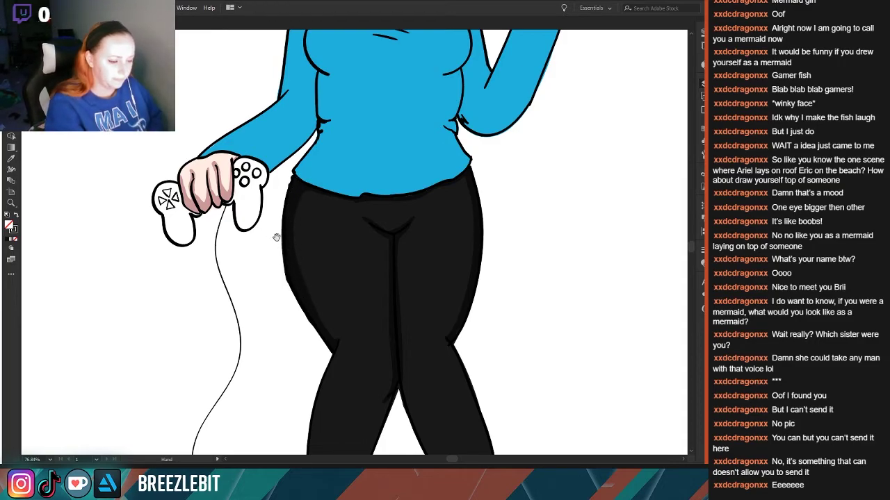
# - Paint dark shadows along the edges of both lower pant legs down to the ankles, undoing one stray stroke
pyautogui.hotkey('ctrl', '0')
pyautogui.moveTo(219, 315); pyautogui.dragTo(383, 363)
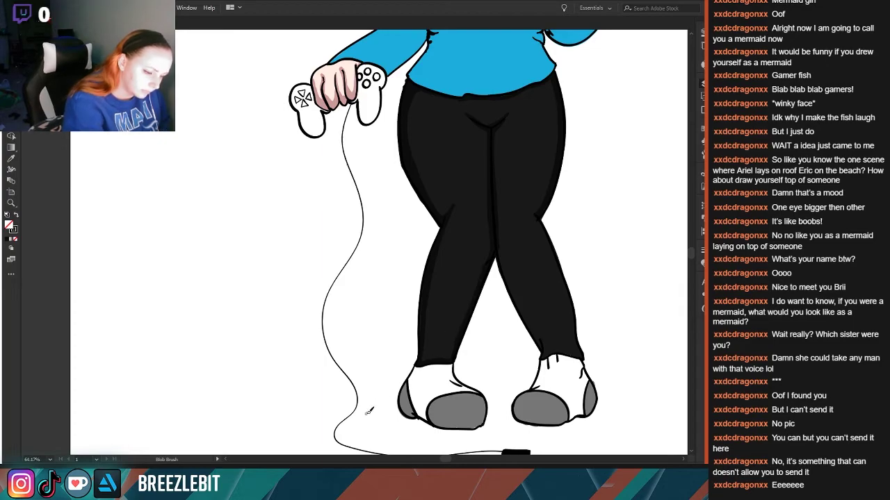
pyautogui.moveTo(457, 322)
pyautogui.mouseDown()
pyautogui.moveTo(446, 372)
pyautogui.moveTo(444, 344)
pyautogui.moveTo(436, 378)
pyautogui.moveTo(436, 347)
pyautogui.moveTo(421, 368)
pyautogui.mouseUp()
pyautogui.hotkey('ctrl', 'z')
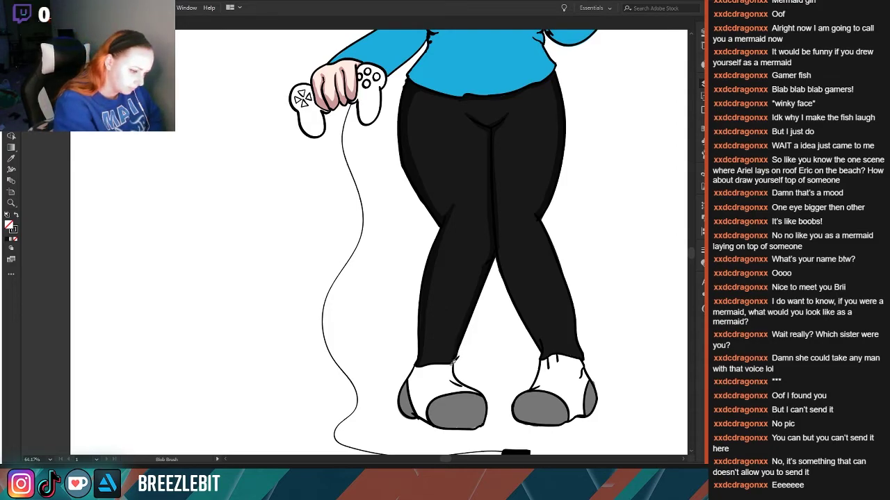
pyautogui.moveTo(457, 309); pyautogui.dragTo(390, 358)
pyautogui.moveTo(459, 258)
pyautogui.mouseDown()
pyautogui.moveTo(514, 407)
pyautogui.moveTo(516, 399)
pyautogui.moveTo(478, 392)
pyautogui.moveTo(476, 402)
pyautogui.moveTo(432, 287)
pyautogui.moveTo(476, 407)
pyautogui.mouseUp()
# - Select the shadow shapes on the pants, darken their fill to near black and deselect them
pyautogui.moveTo(310, 288)
pyautogui.mouseDown()
pyautogui.moveTo(242, 283)
pyautogui.moveTo(167, 254)
pyautogui.mouseUp()
pyautogui.scroll(3, 244, 323)
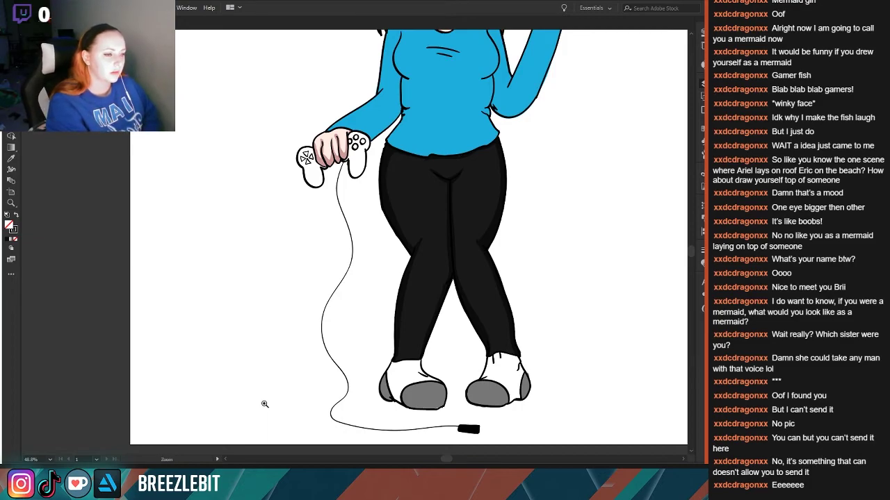
pyautogui.moveTo(264, 404); pyautogui.dragTo(113, 256)
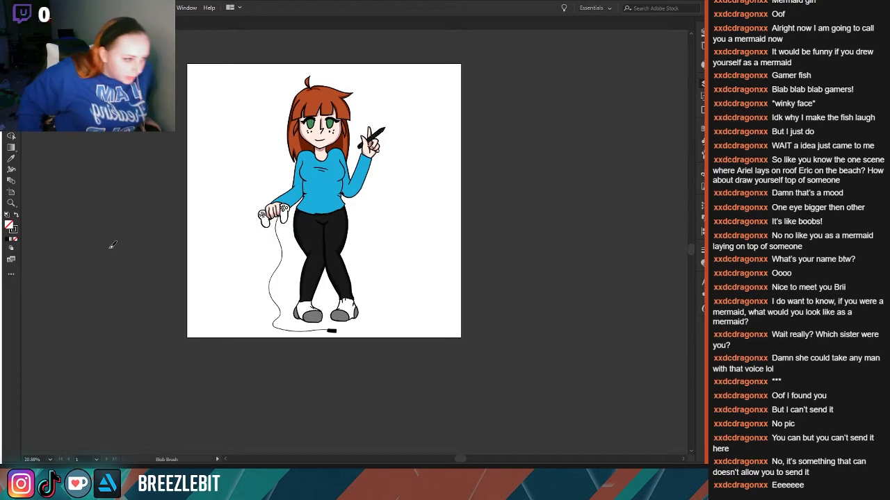
pyautogui.press('v')
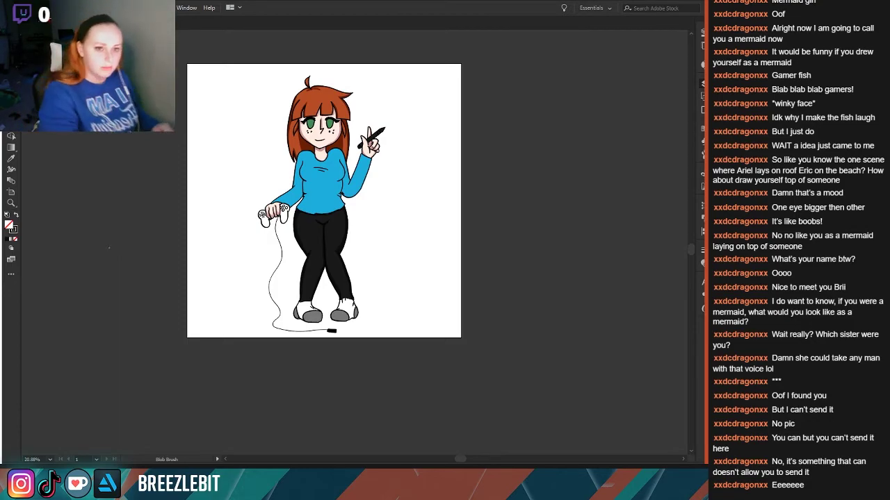
pyautogui.moveTo(377, 194)
pyautogui.mouseDown()
pyautogui.moveTo(238, 372)
pyautogui.moveTo(238, 365)
pyautogui.mouseUp()
pyautogui.hotkey('shift', 'b')
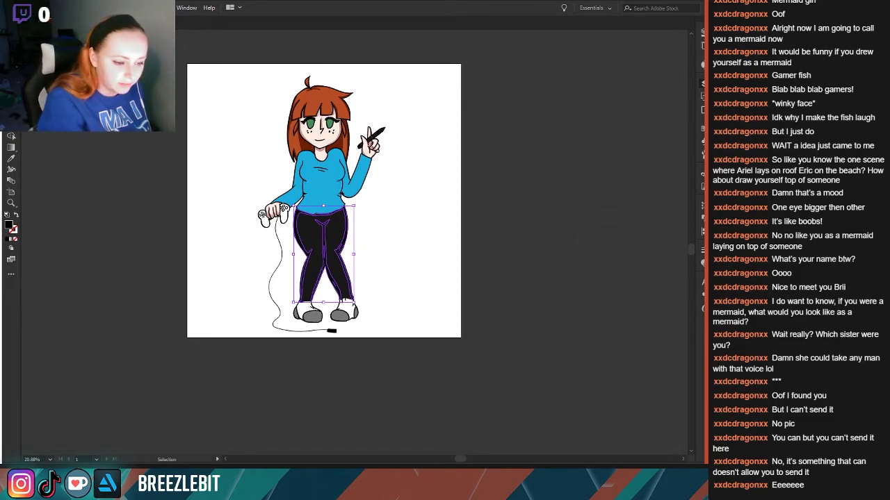
pyautogui.click(132, 326)
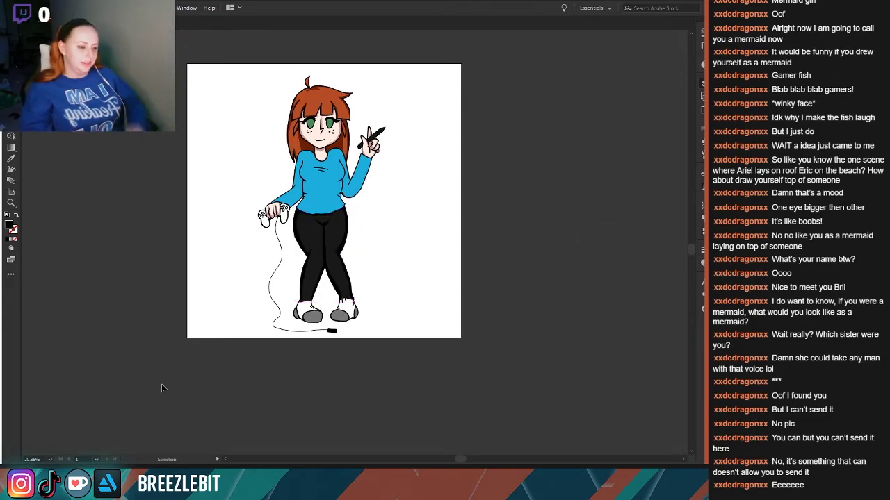
# - Sample the green of the irises and change it to a darker green for the eye shading
pyautogui.moveTo(258, 231); pyautogui.dragTo(331, 277)
pyautogui.scroll(4, 298, 270)
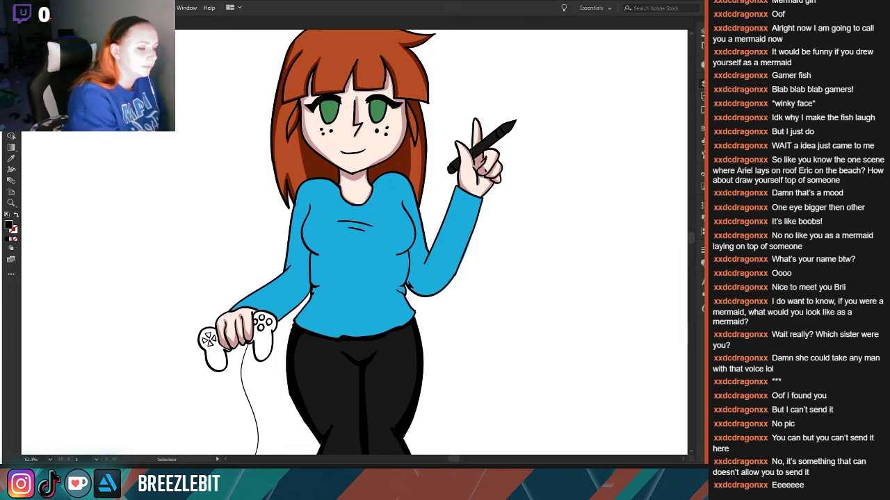
pyautogui.moveTo(355, 224); pyautogui.dragTo(386, 291)
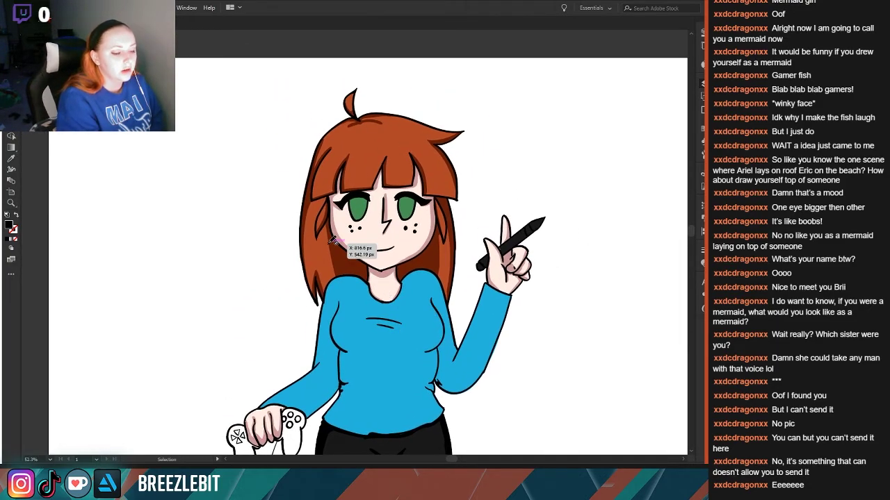
pyautogui.scroll(2, 328, 274)
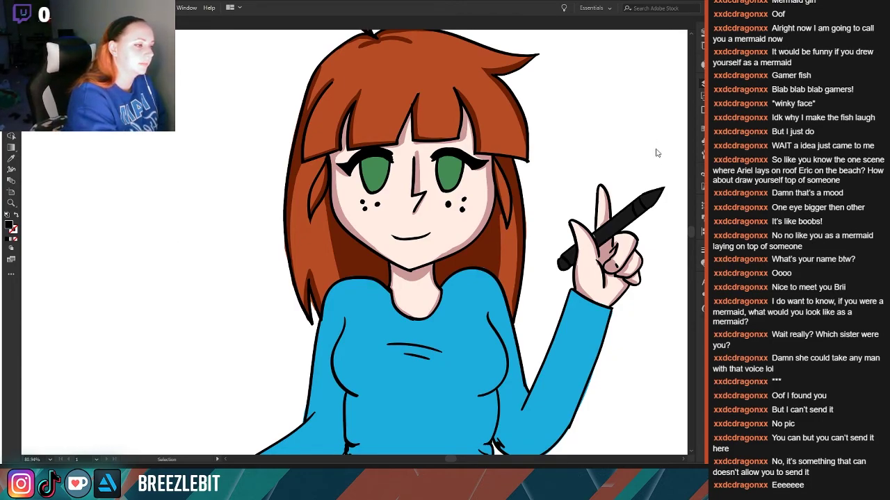
pyautogui.press('i')
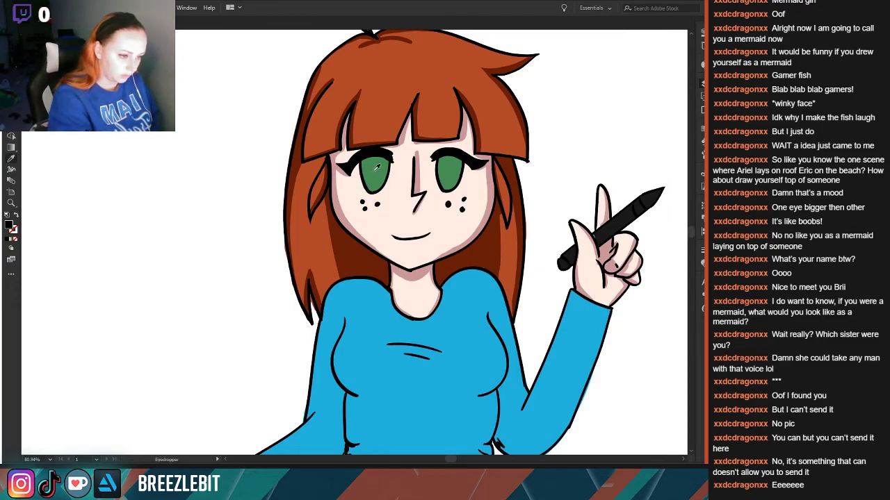
pyautogui.click(364, 174)
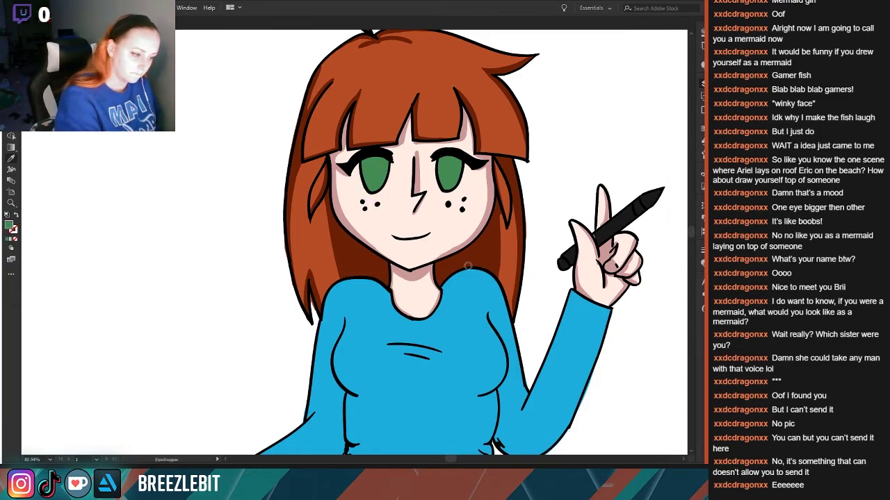
pyautogui.click(589, 200)
# - Paint dark green shading around the edges of both irises with the Blob Brush
pyautogui.hotkey('shift', 'b')
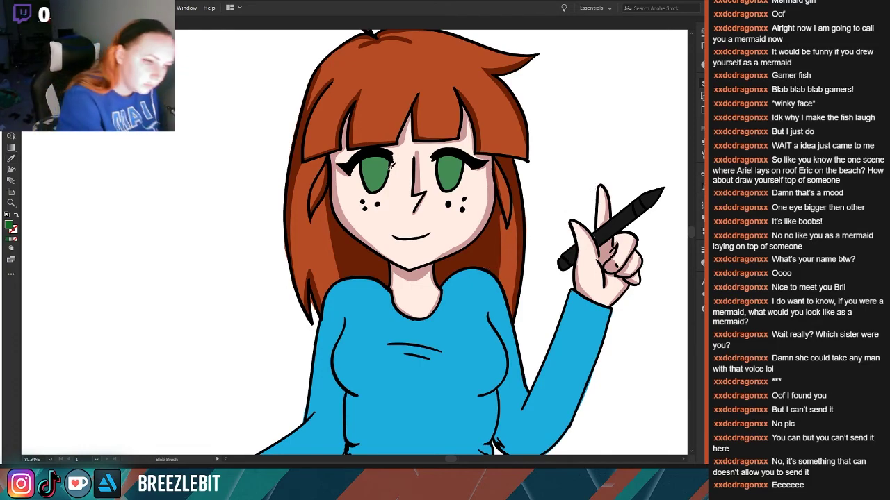
pyautogui.moveTo(389, 166)
pyautogui.mouseDown()
pyautogui.moveTo(381, 185)
pyautogui.moveTo(383, 159)
pyautogui.moveTo(367, 163)
pyautogui.moveTo(378, 188)
pyautogui.moveTo(371, 165)
pyautogui.moveTo(379, 175)
pyautogui.mouseUp()
pyautogui.hotkey('shift', 'x')
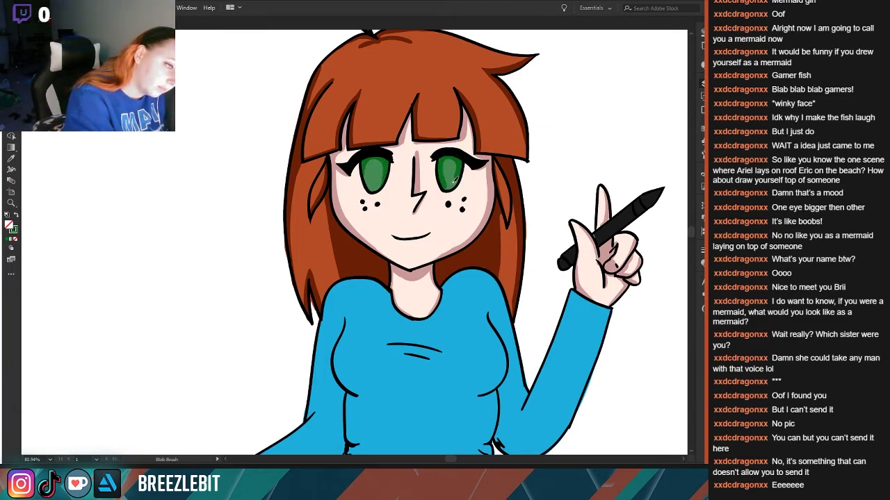
pyautogui.moveTo(452, 164)
pyautogui.mouseDown()
pyautogui.moveTo(453, 189)
pyautogui.moveTo(445, 166)
pyautogui.moveTo(445, 184)
pyautogui.mouseUp()
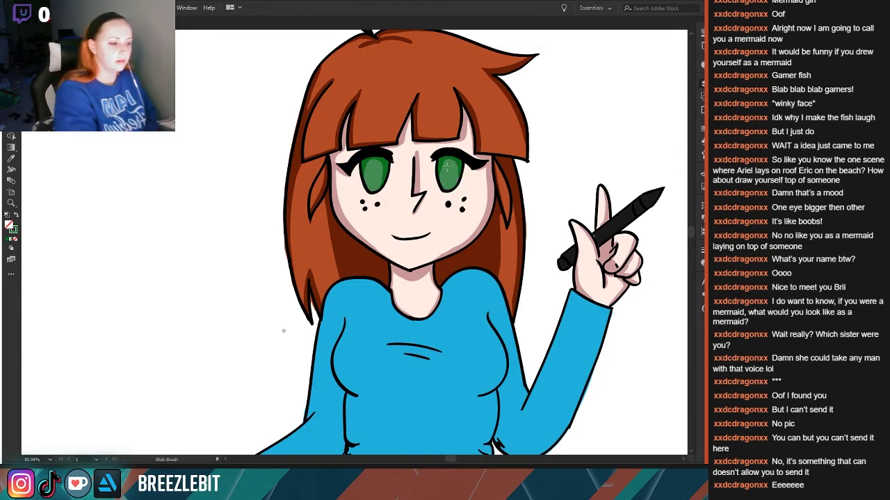
# - Paint brighter green highlights in the centre of both irises and check the eyes against the whole figure
pyautogui.hotkey('ctrl', 'space')
pyautogui.moveTo(335, 263); pyautogui.dragTo(183, 293)
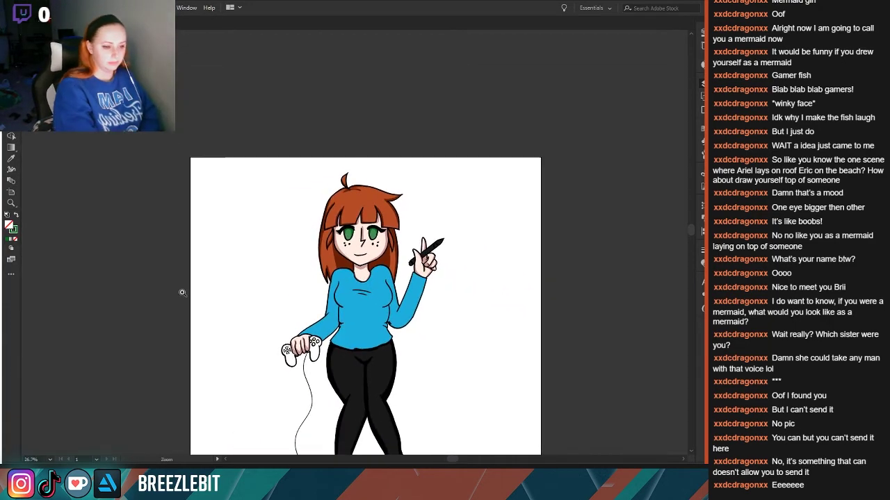
pyautogui.scroll(3, 271, 306)
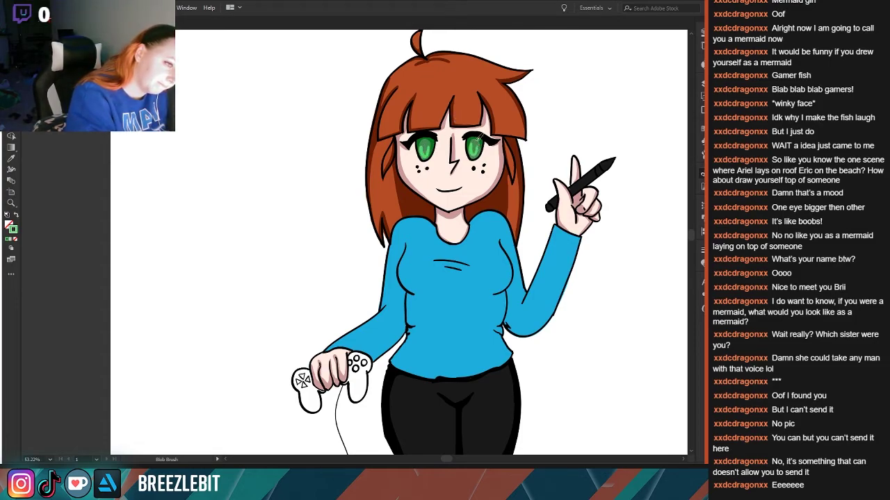
pyautogui.scroll(-5, 303, 224)
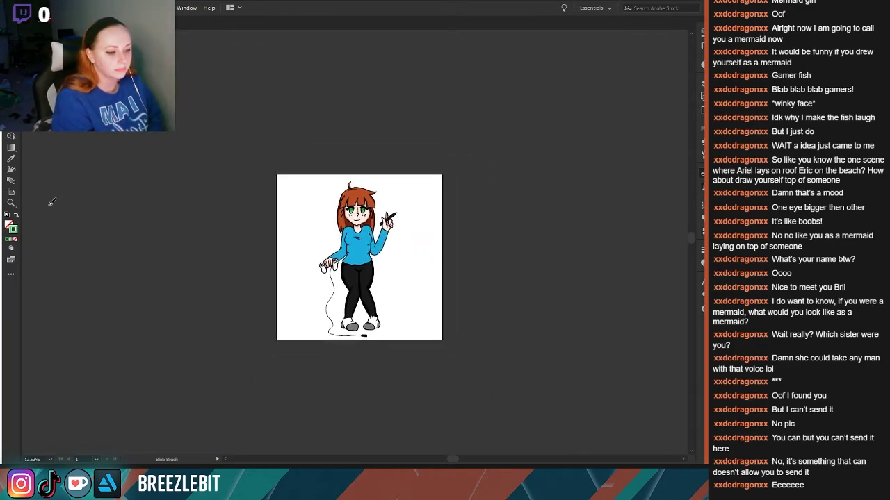
pyautogui.moveTo(316, 226); pyautogui.dragTo(447, 269)
pyautogui.moveTo(317, 237); pyautogui.dragTo(415, 265)
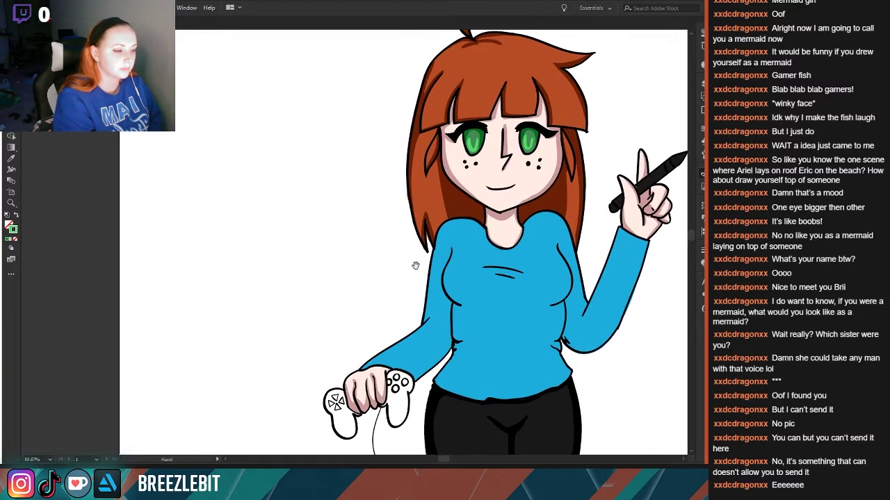
# - Try narrow black pupils in both green eyes, using the default black stroke with no fill
pyautogui.click(7, 215)
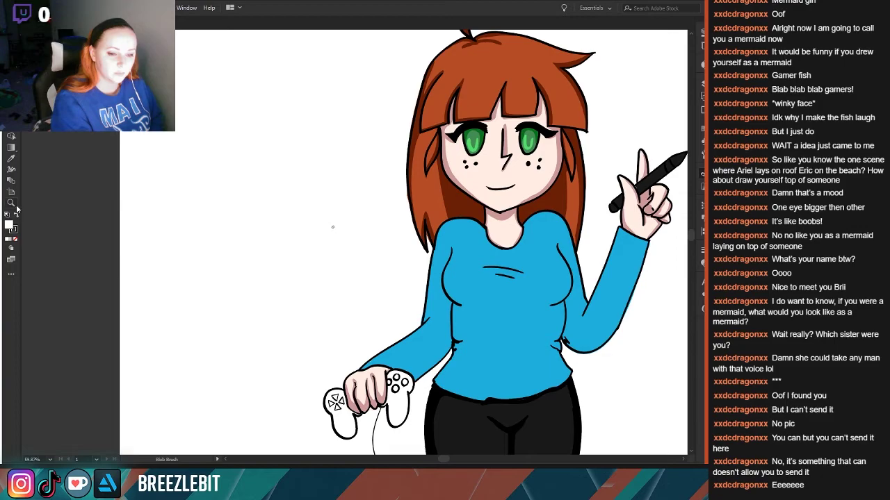
pyautogui.press('/')
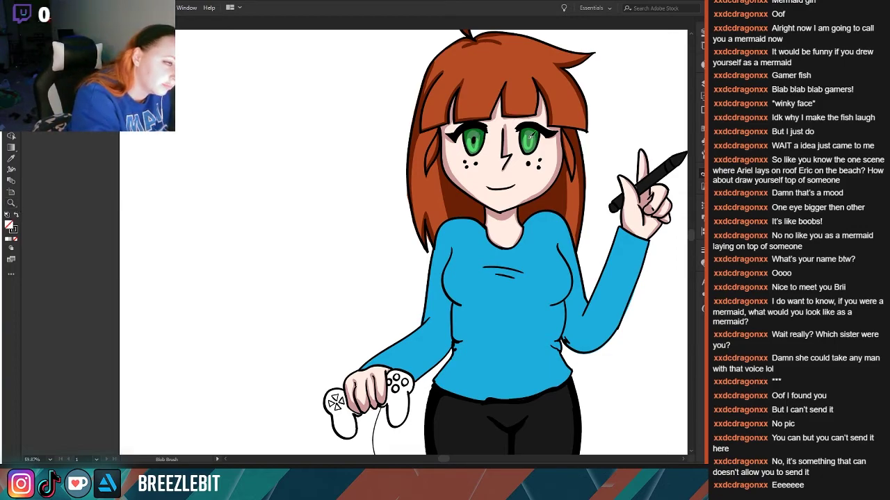
pyautogui.scroll(-5, 300, 209)
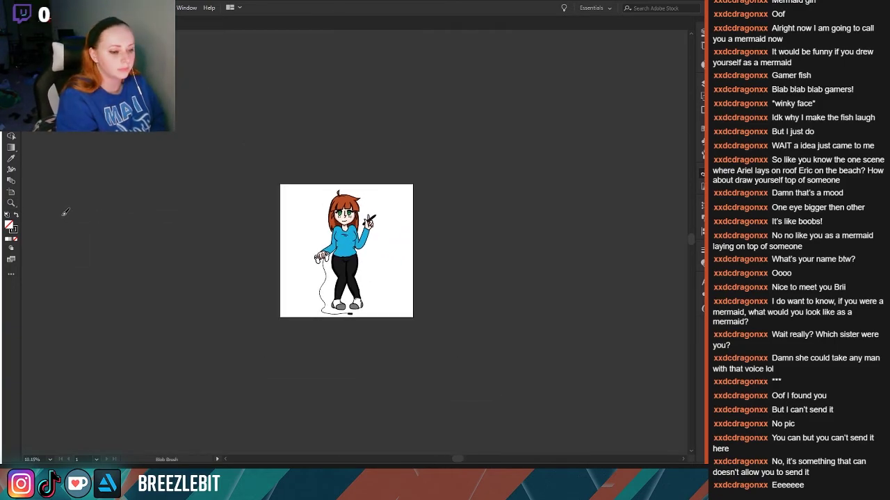
pyautogui.scroll(3, 294, 241)
pyautogui.press('v')
pyautogui.hotkey('shift', 'b')
pyautogui.press('/')
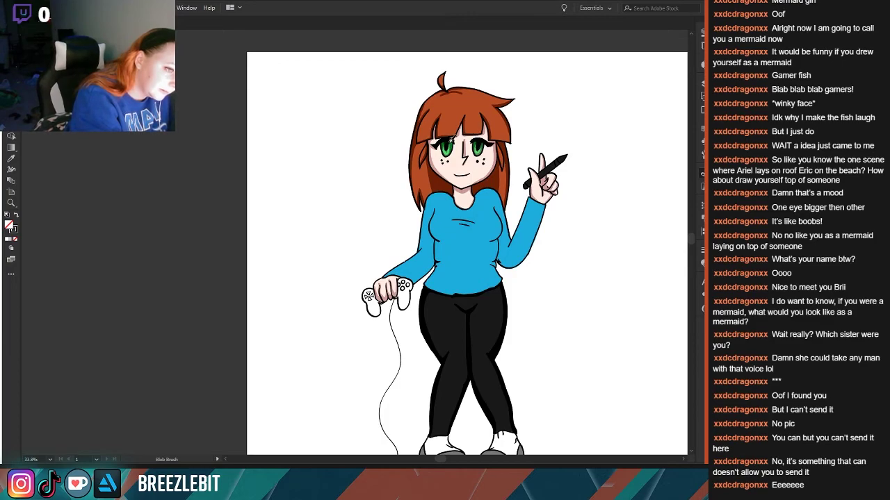
# - Inspect the eyes up close and undo the black pupils
pyautogui.press('z')
pyautogui.moveTo(434, 210); pyautogui.dragTo(501, 202)
pyautogui.press('h')
pyautogui.moveTo(501, 203)
pyautogui.mouseDown()
pyautogui.moveTo(492, 223)
pyautogui.moveTo(459, 243)
pyautogui.mouseUp()
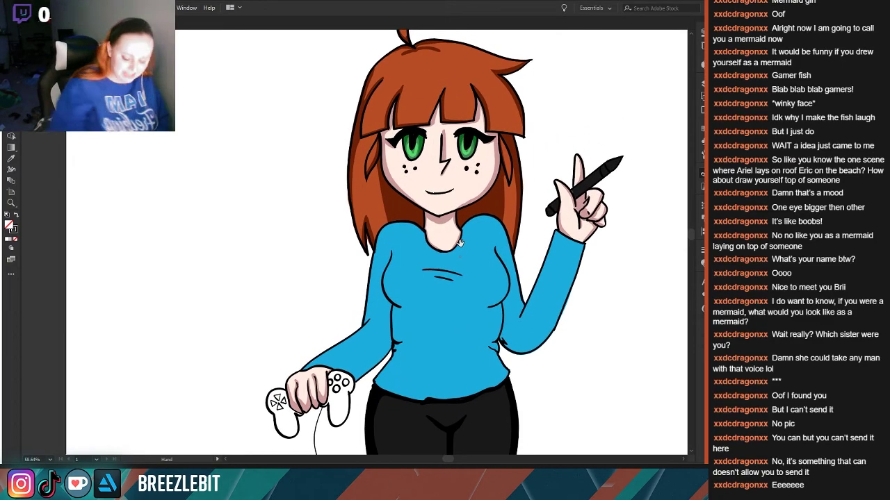
pyautogui.hotkey('ctrl', 'z')
pyautogui.hotkey('ctrl', 'z')
pyautogui.hotkey('ctrl', 'z')
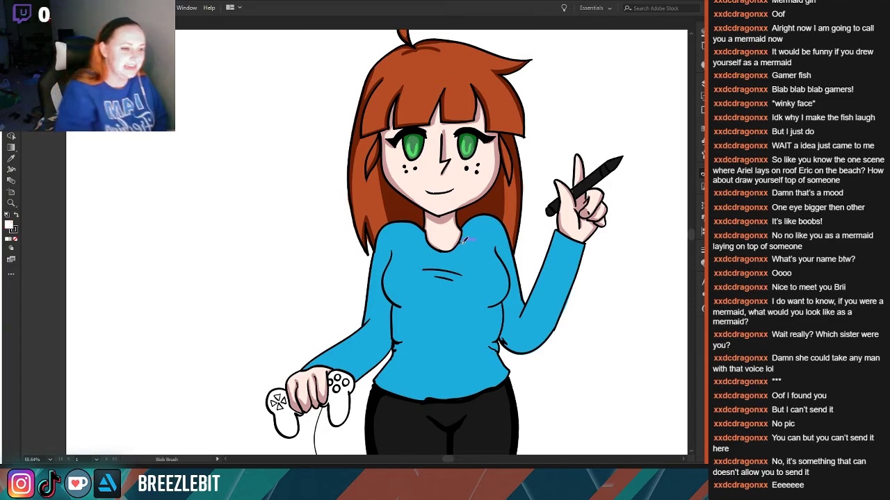
# - Try small black pupils in the green eyes with the Blob Brush and undo them
pyautogui.press('/')
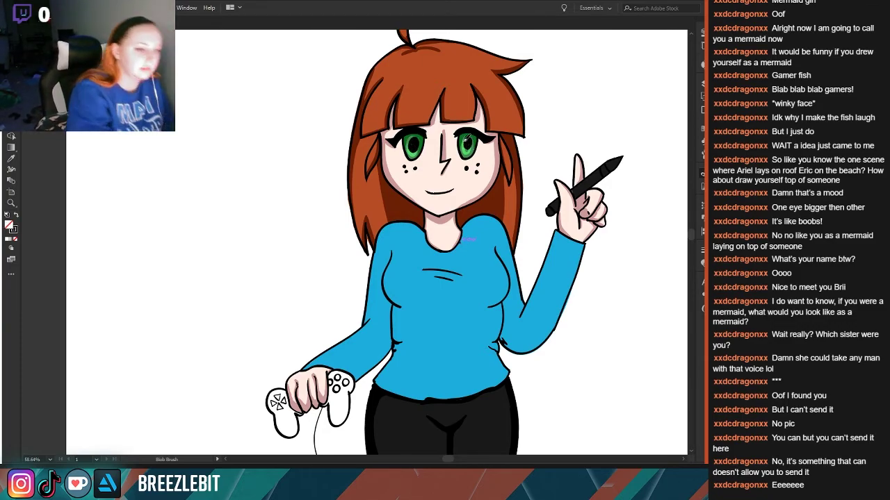
pyautogui.press('d')
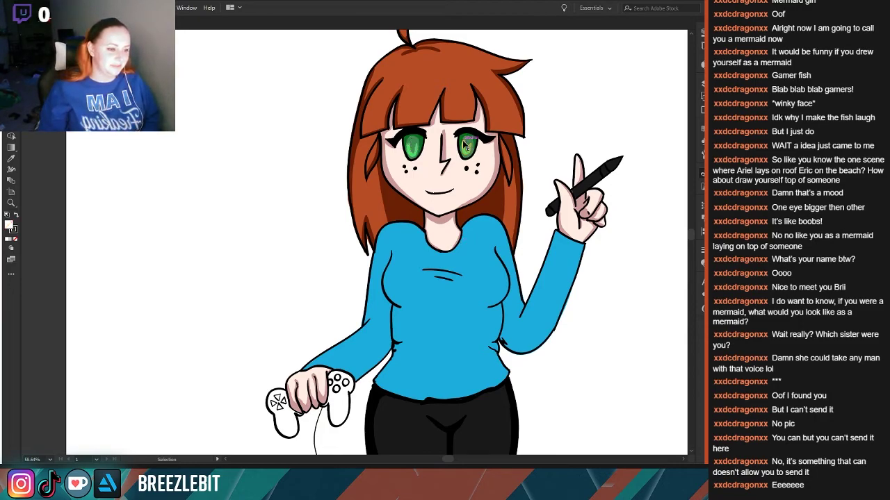
pyautogui.press('x')
pyautogui.click(413, 142)
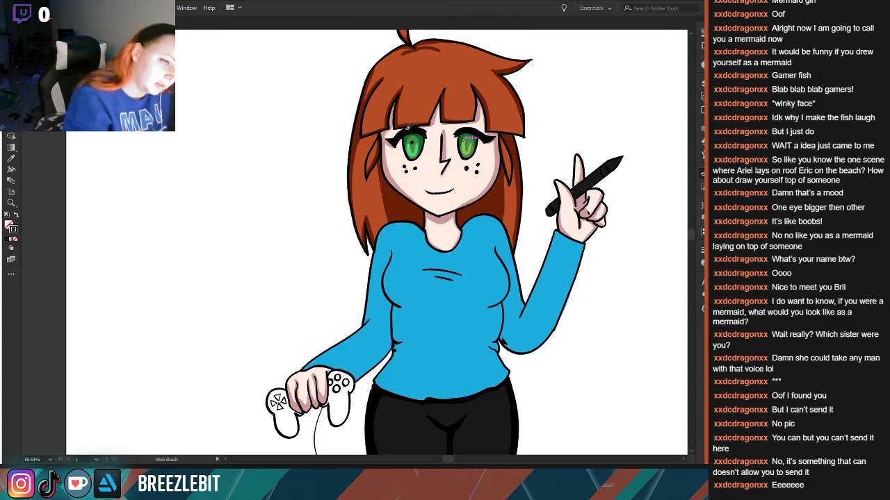
pyautogui.press('d')
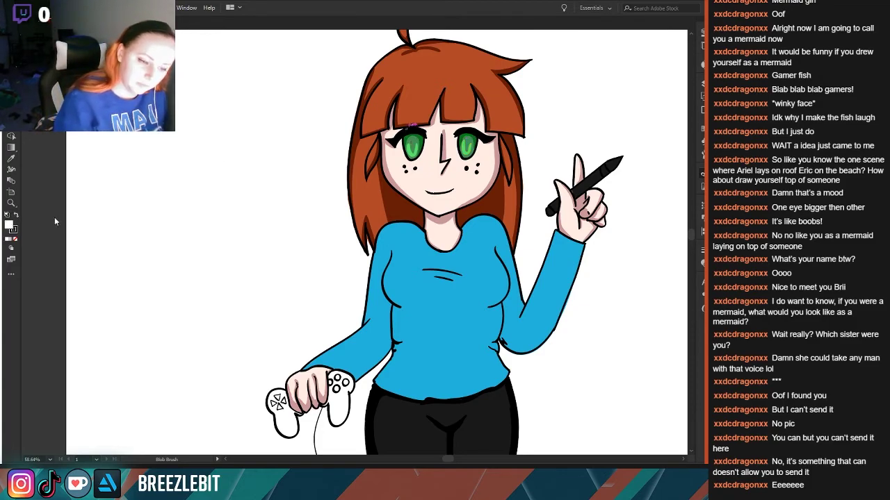
# - Test a black brush stroke across the eye on the left, swap fill and stroke colours, and undo the stroke
pyautogui.moveTo(417, 136); pyautogui.dragTo(370, 149)
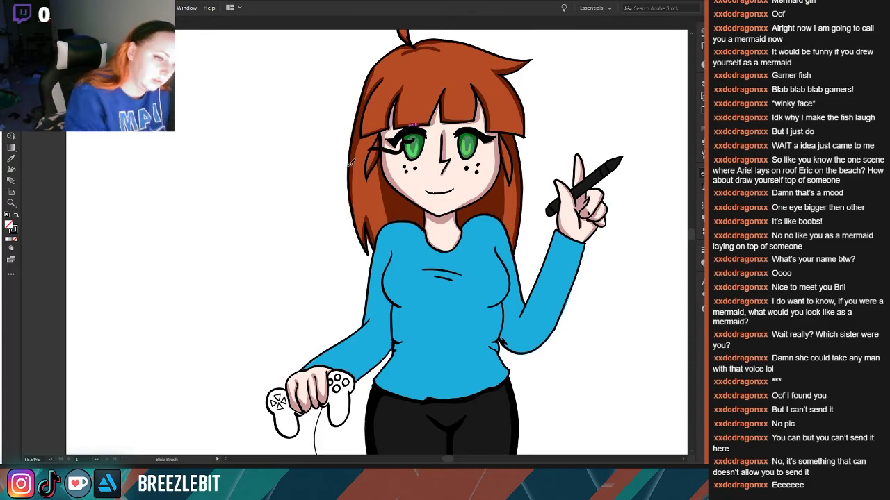
pyautogui.press('/')
pyautogui.click(15, 217)
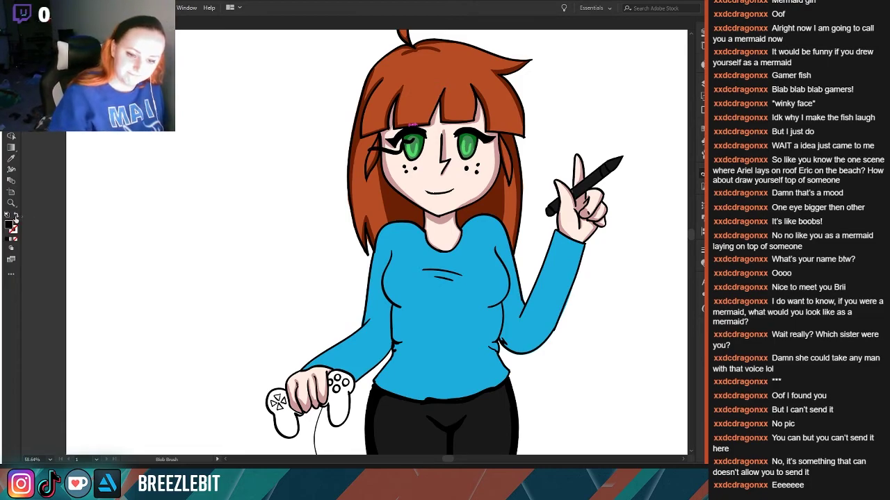
pyautogui.click(15, 217)
pyautogui.click(16, 216)
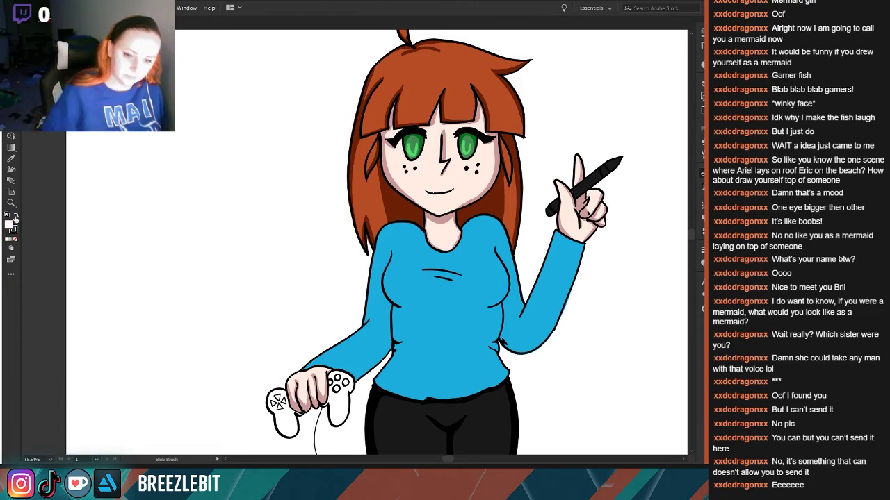
# - Try white highlights in the upper part of both irises, check them against the whole figure, and undo them
pyautogui.click(13, 231)
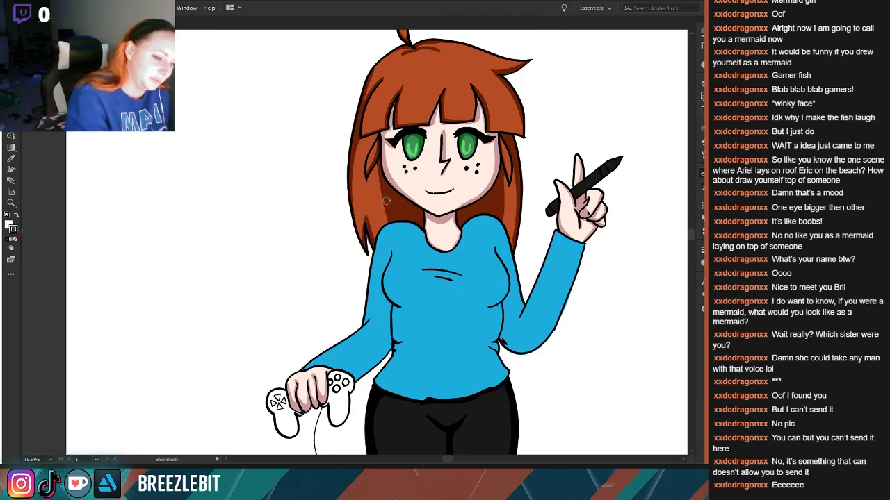
pyautogui.press('x')
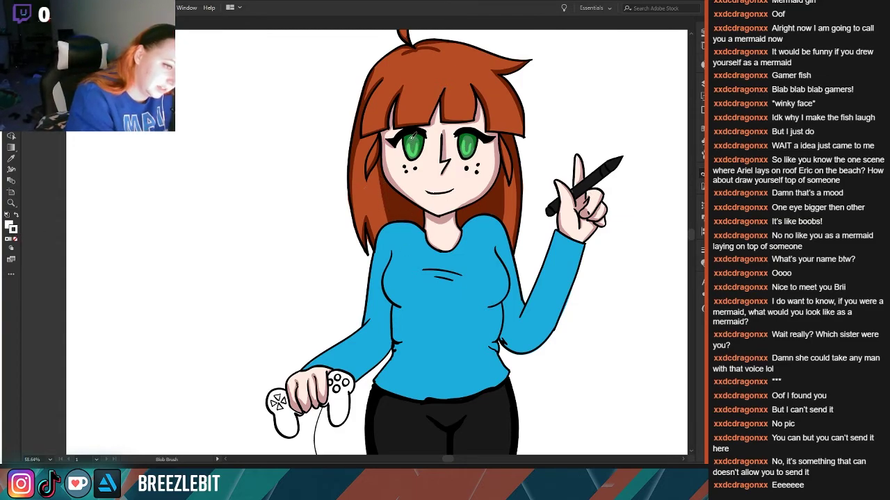
pyautogui.press('/')
pyautogui.moveTo(467, 136); pyautogui.dragTo(468, 139)
pyautogui.press('z')
pyautogui.moveTo(335, 223); pyautogui.dragTo(156, 212)
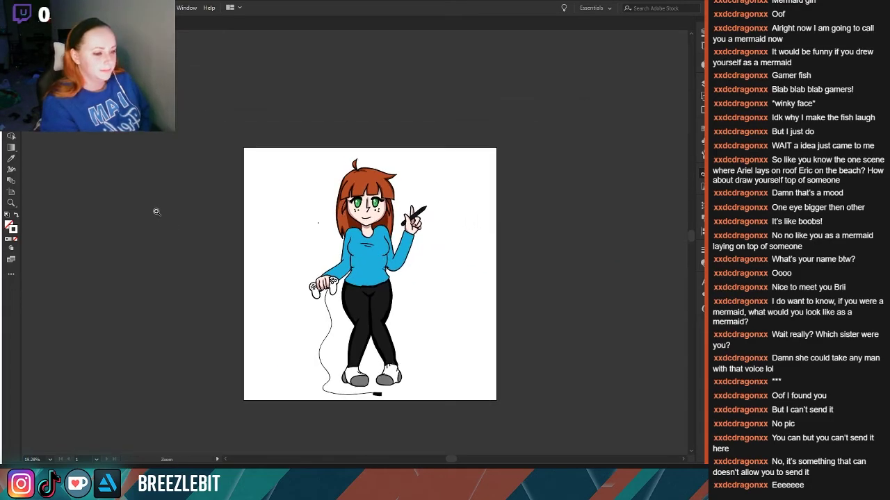
pyautogui.moveTo(283, 226); pyautogui.dragTo(239, 213)
pyautogui.moveTo(335, 224)
pyautogui.mouseDown()
pyautogui.moveTo(494, 281)
pyautogui.moveTo(551, 322)
pyautogui.mouseUp()
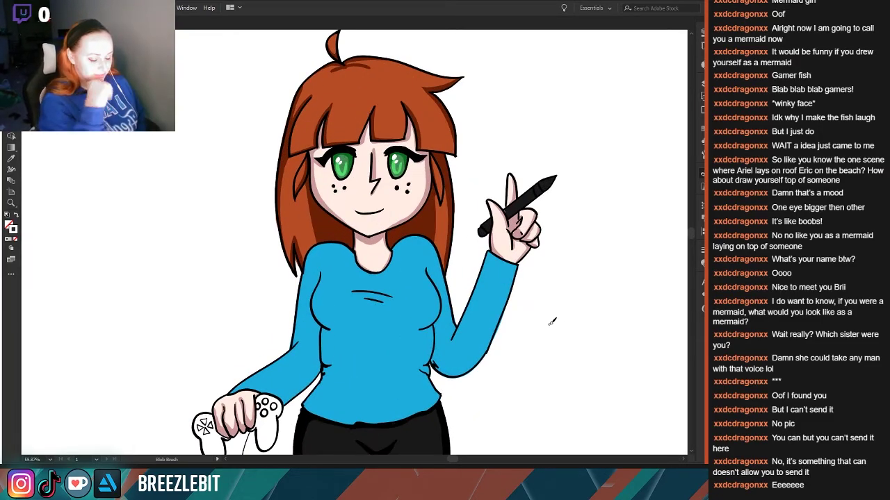
pyautogui.press('v')
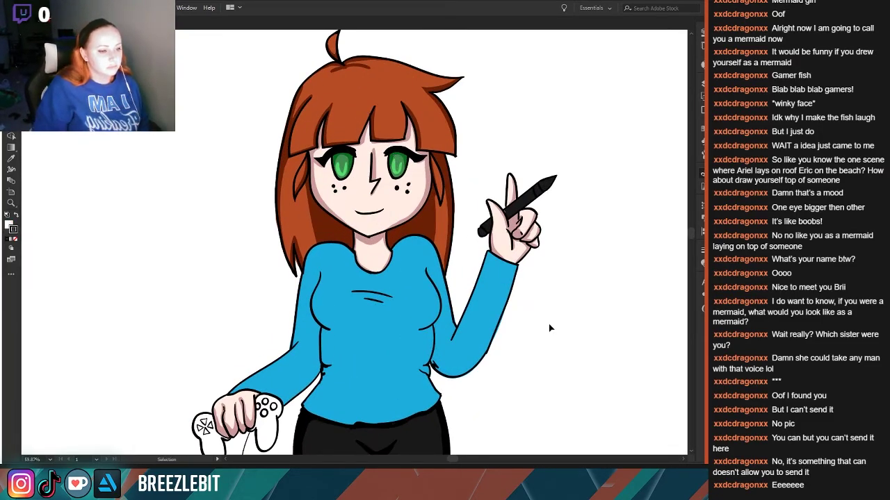
# - Paint light green highlights in the upper part of both irises with the Blob Brush and check them against the whole figure
pyautogui.hotkey('shift', 'b')
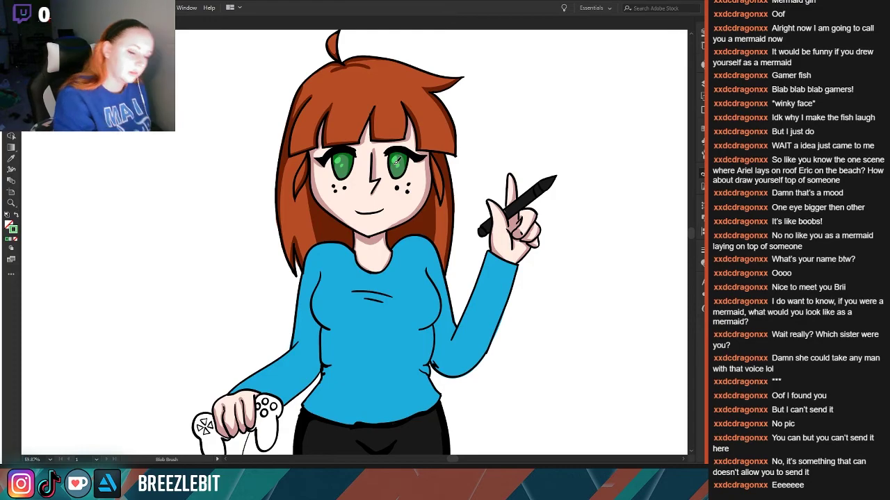
pyautogui.scroll(-5, 310, 269)
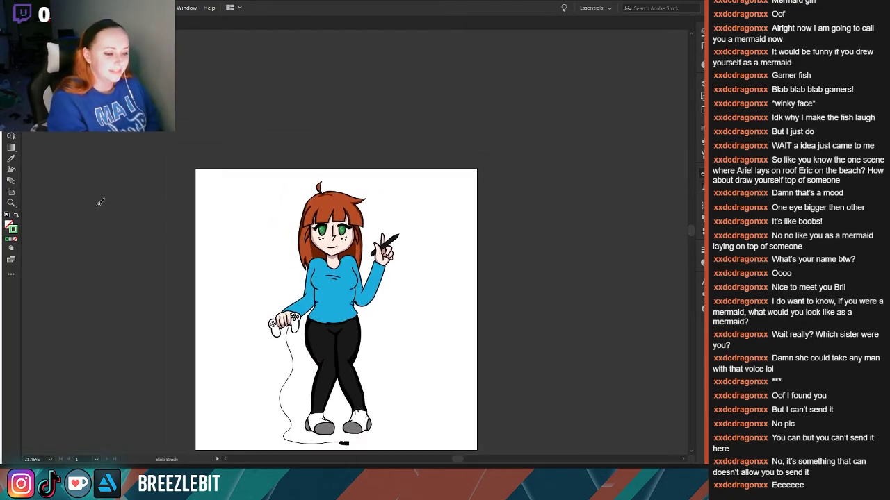
pyautogui.moveTo(169, 244); pyautogui.dragTo(226, 254)
pyautogui.moveTo(219, 313); pyautogui.dragTo(170, 261)
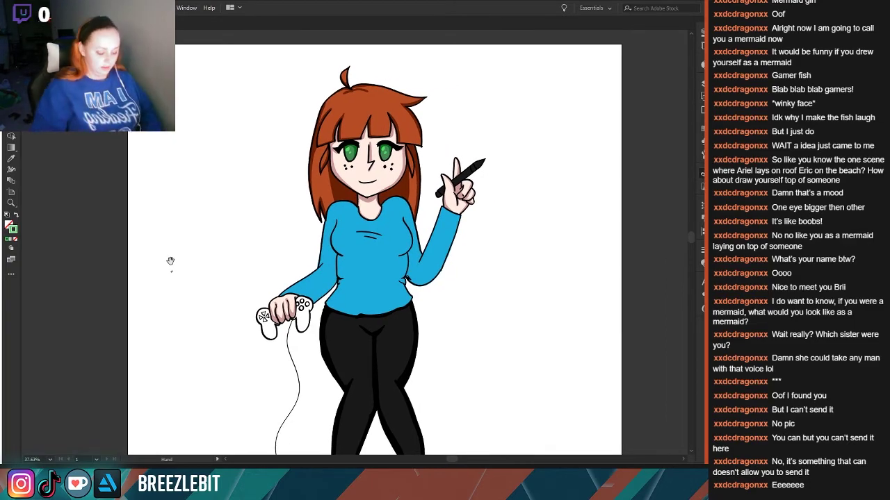